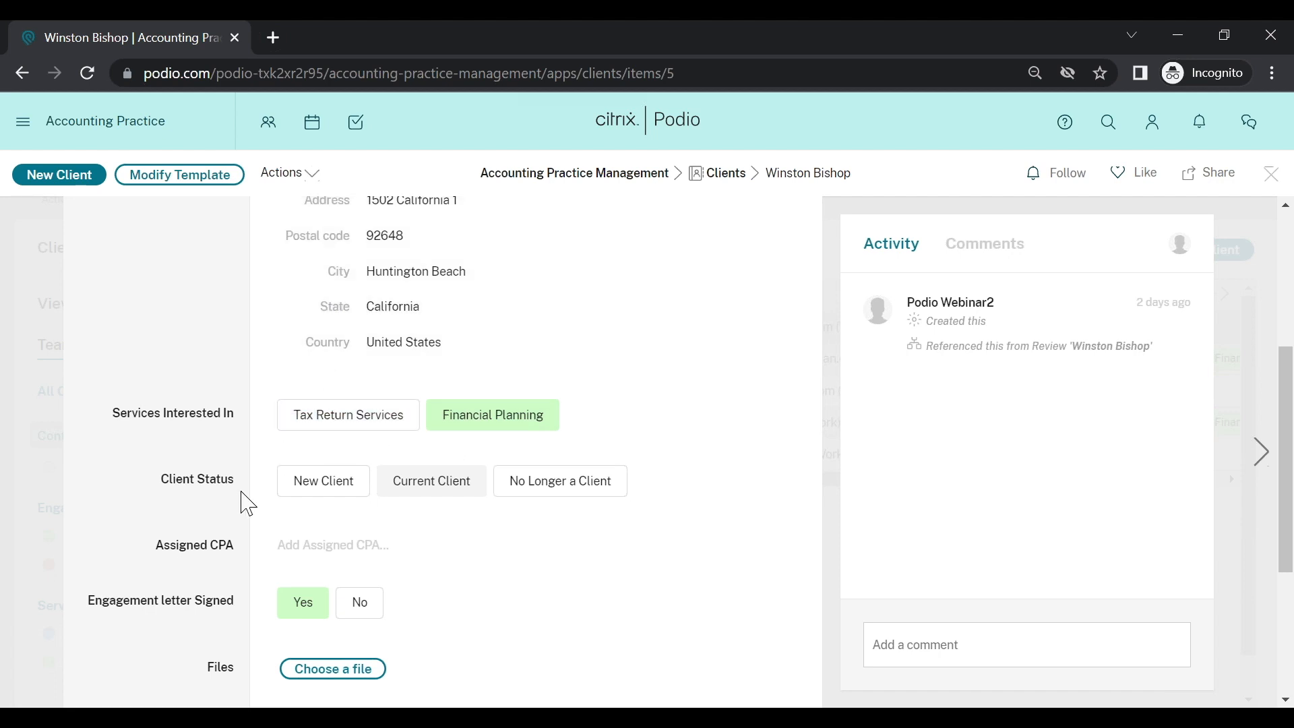
Step: Scroll through the client record's details, then go back to the Clients list of all 5 clients
scroll(391, 536, down, 2)
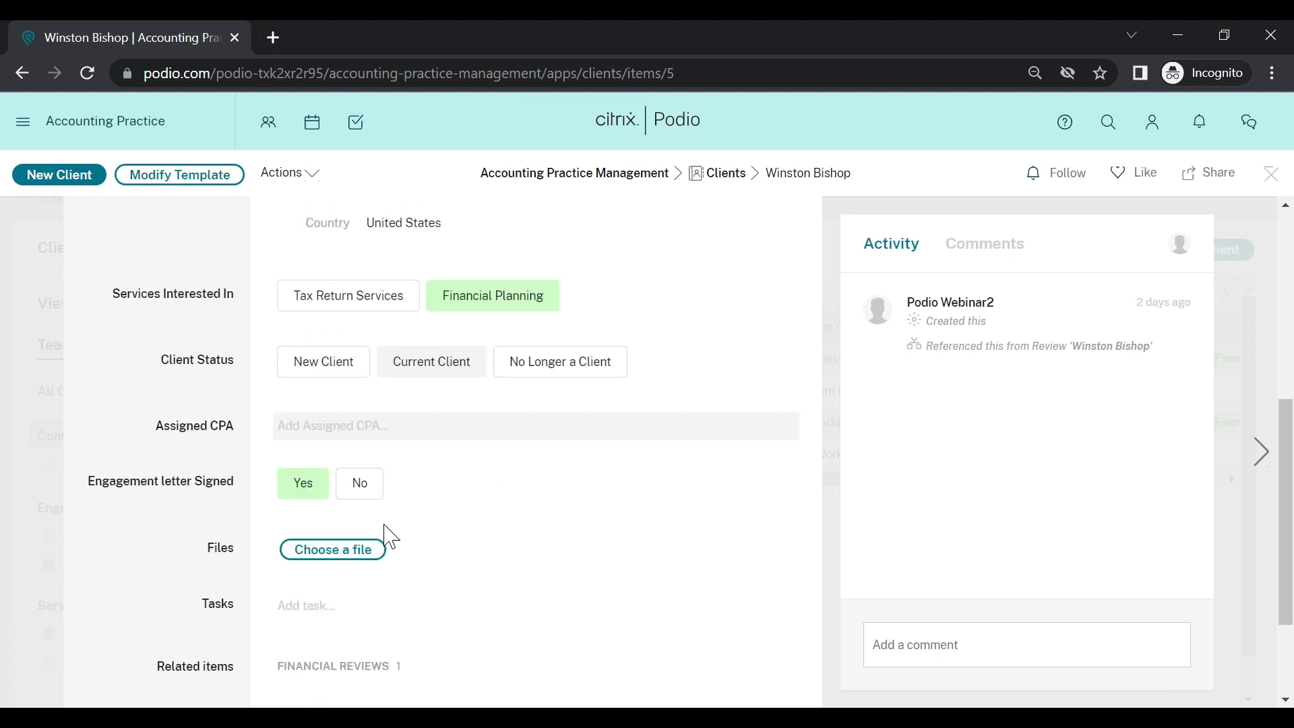
scroll(391, 536, down, 2)
scroll(376, 520, up, 10)
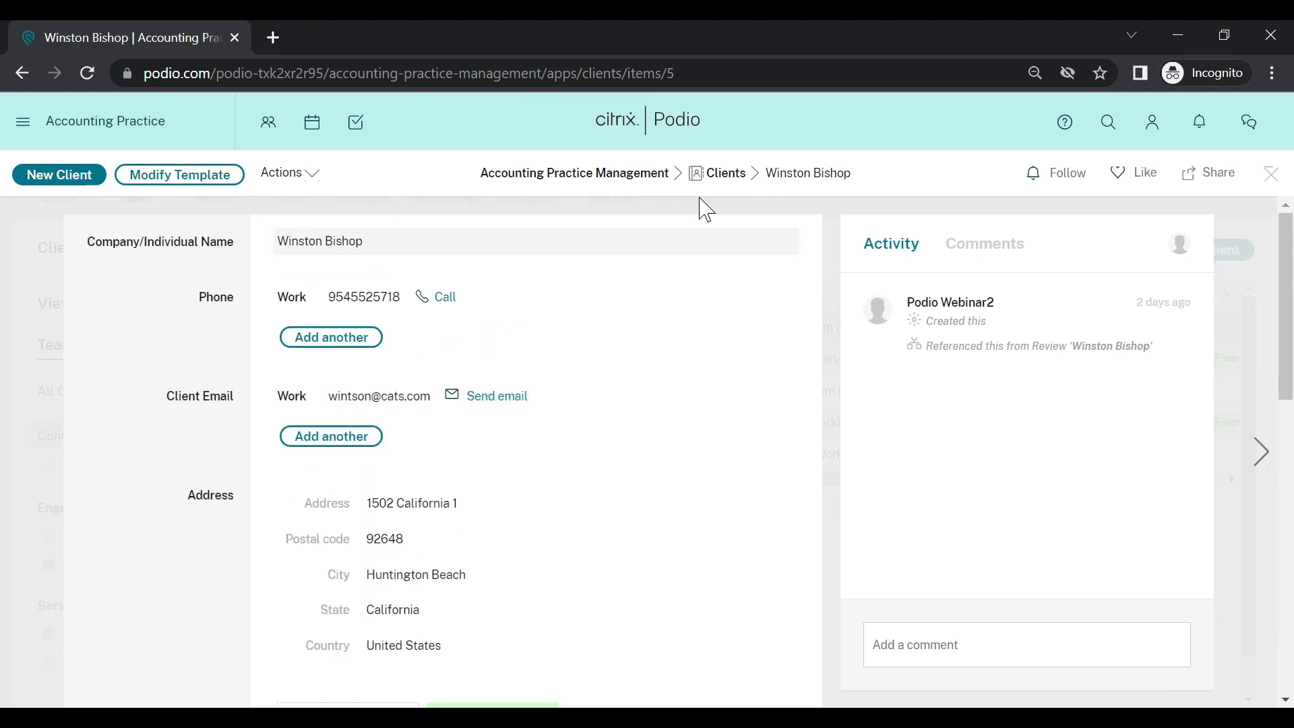
scroll(653, 326, down, 6)
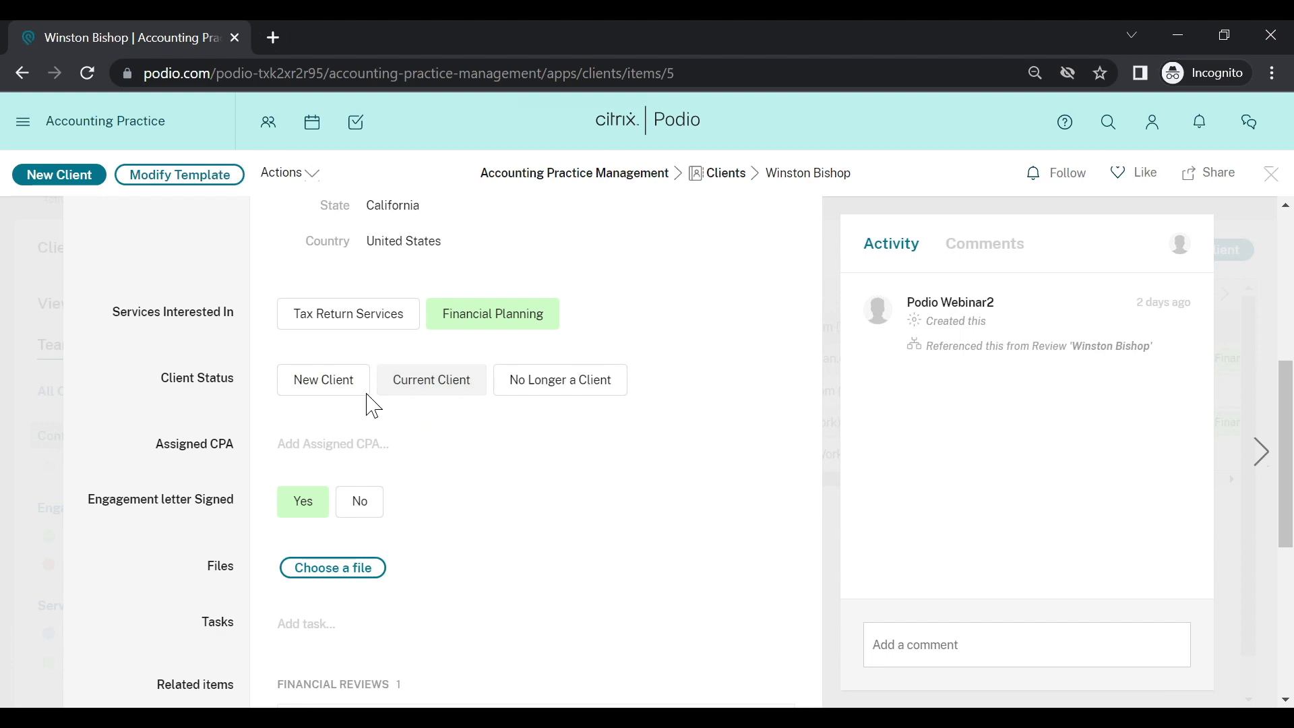
click(358, 317)
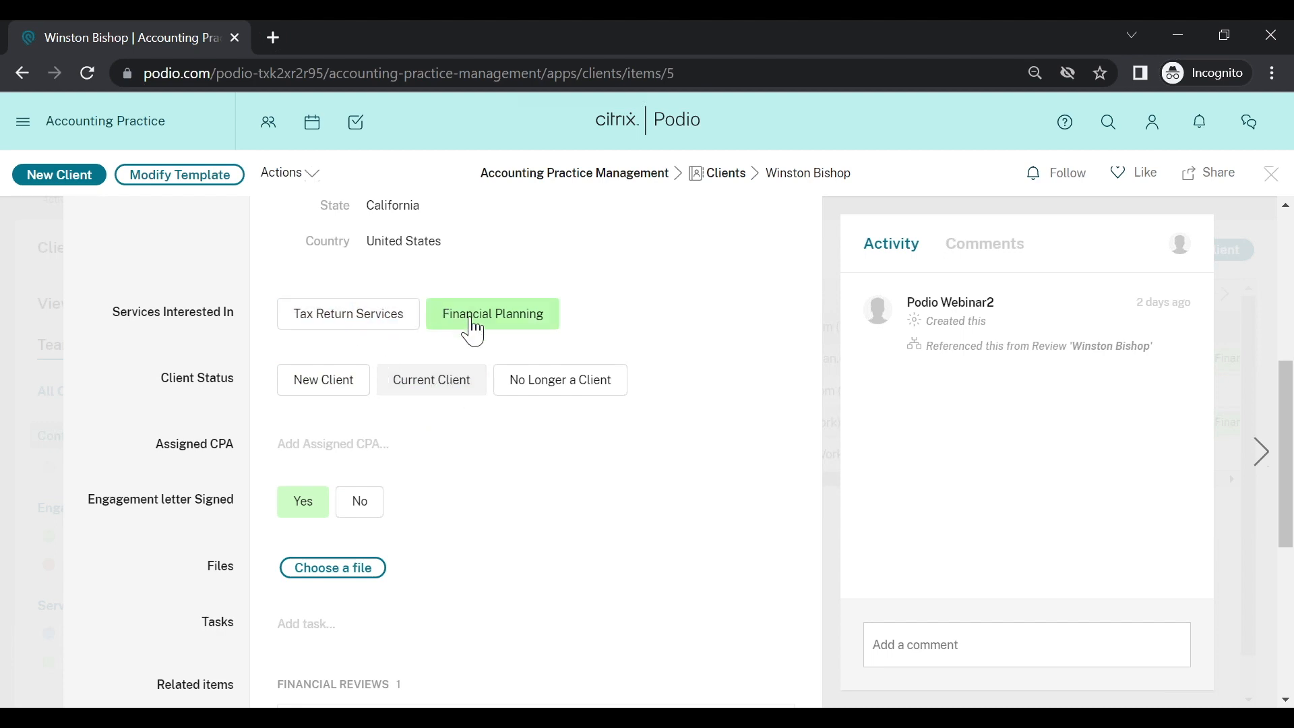
scroll(504, 453, up, 6)
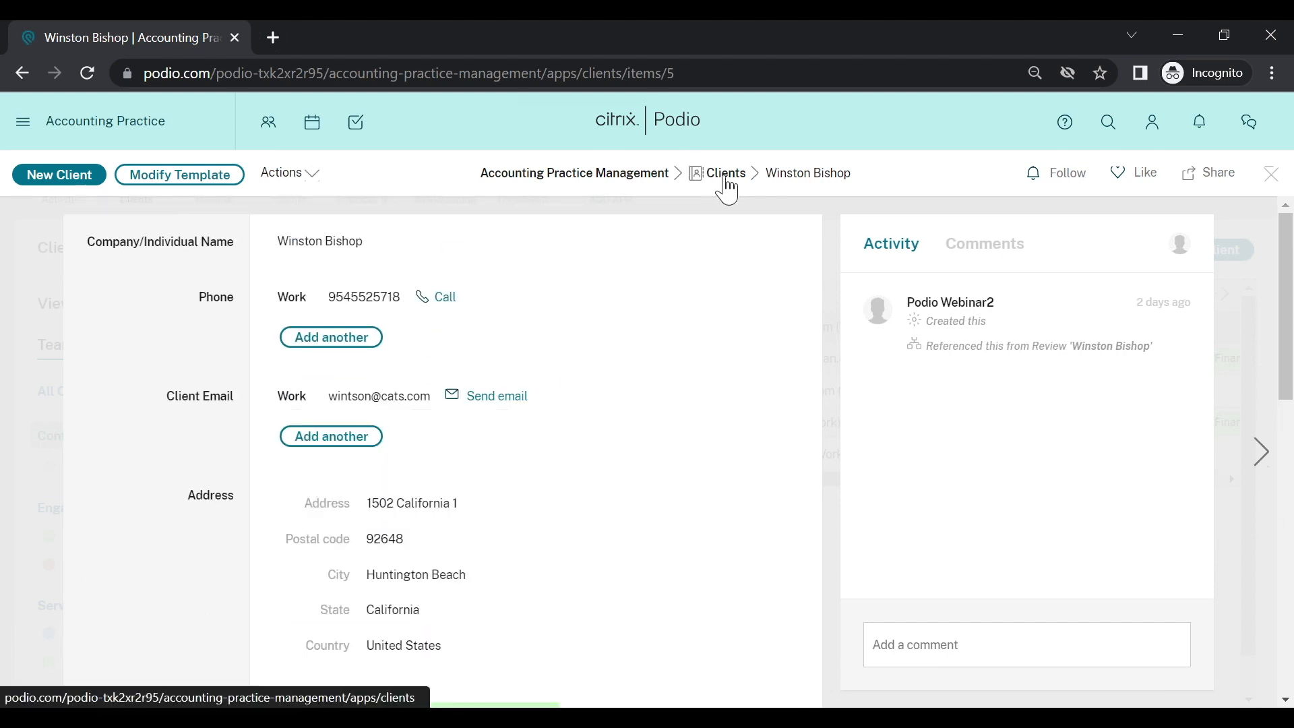
click(726, 177)
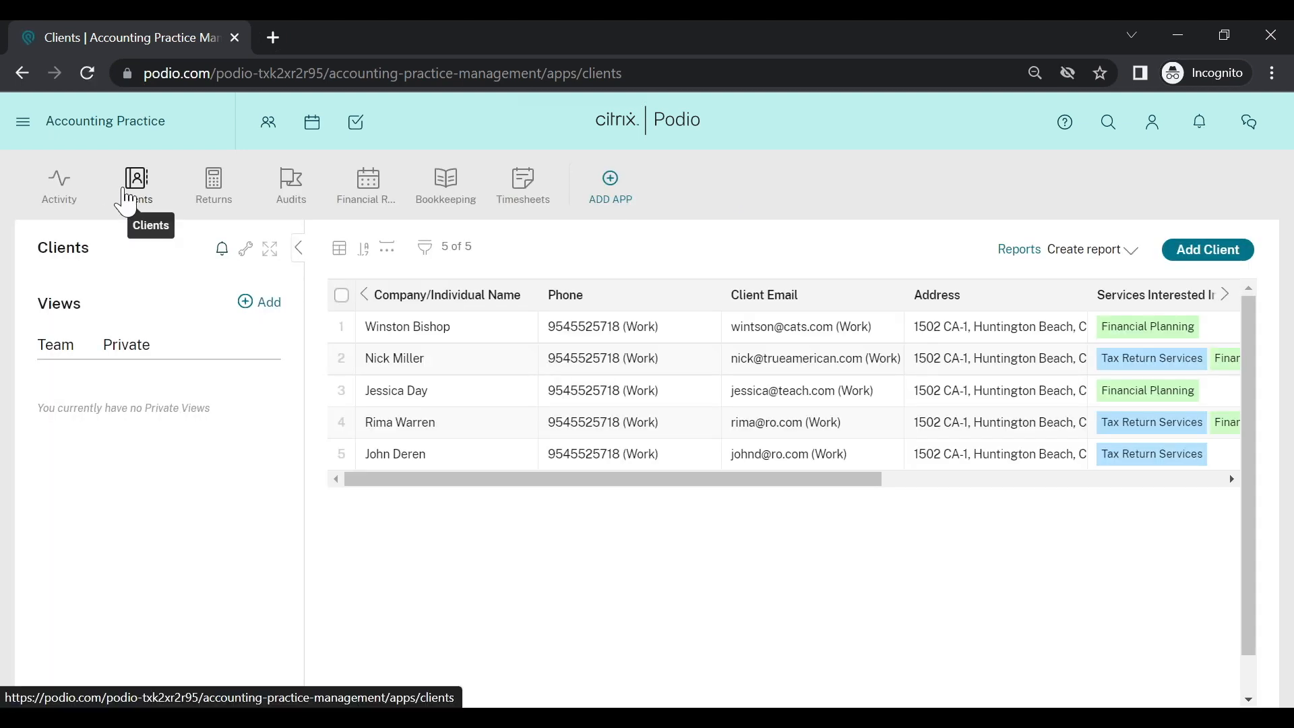
Step: Open Workflow automation for the Clients app from its wrench menu
click(246, 254)
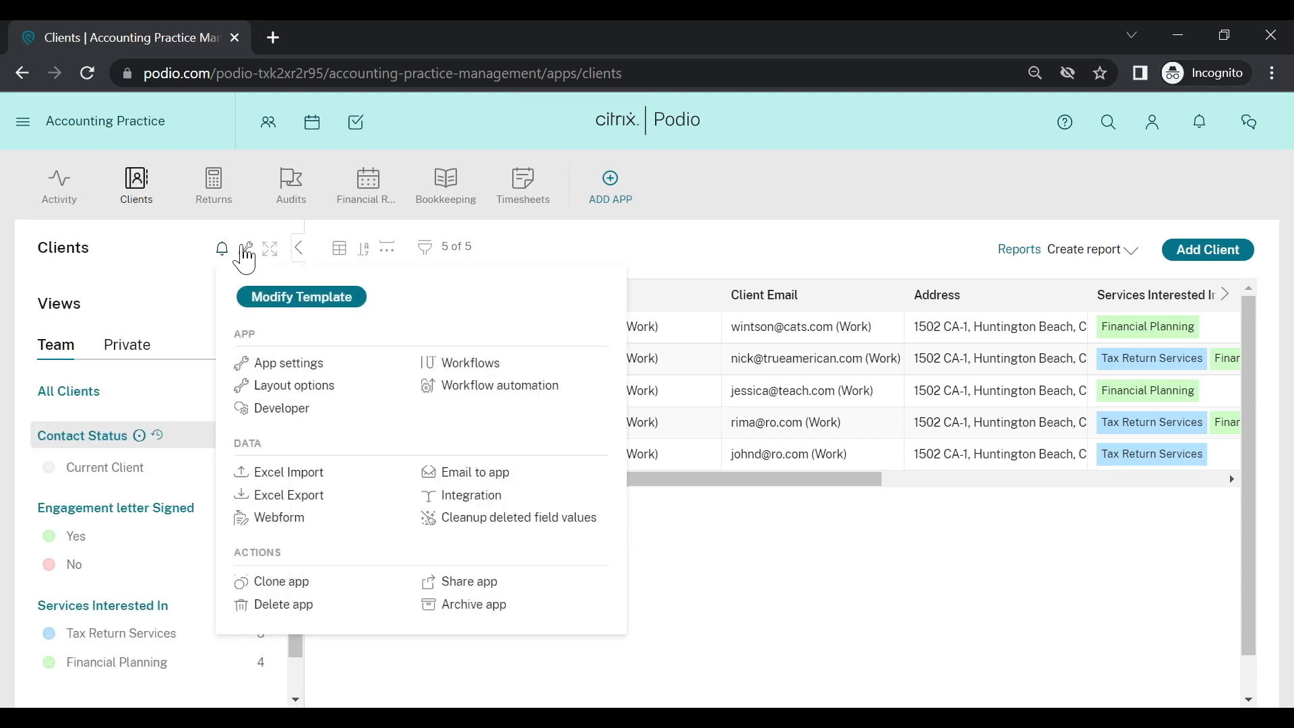
click(504, 402)
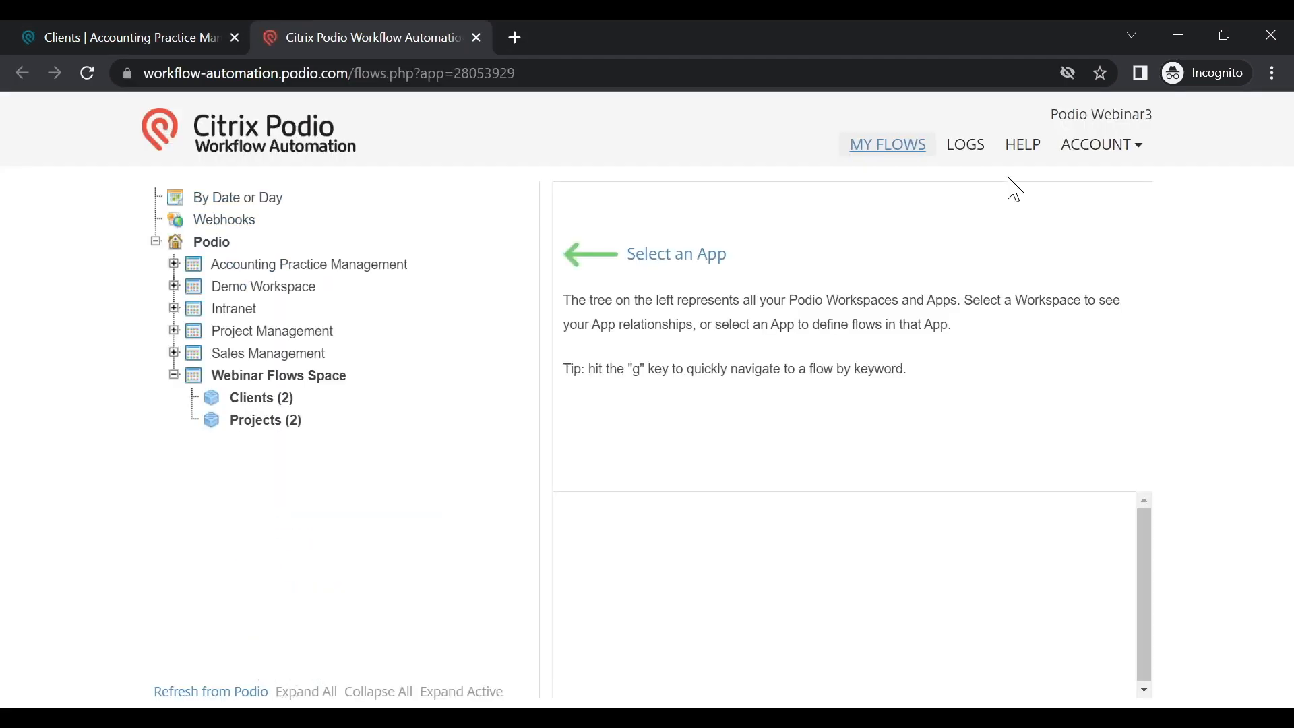
Step: Sign out of Workflow Automation and log in with a different Podio account
click(1078, 148)
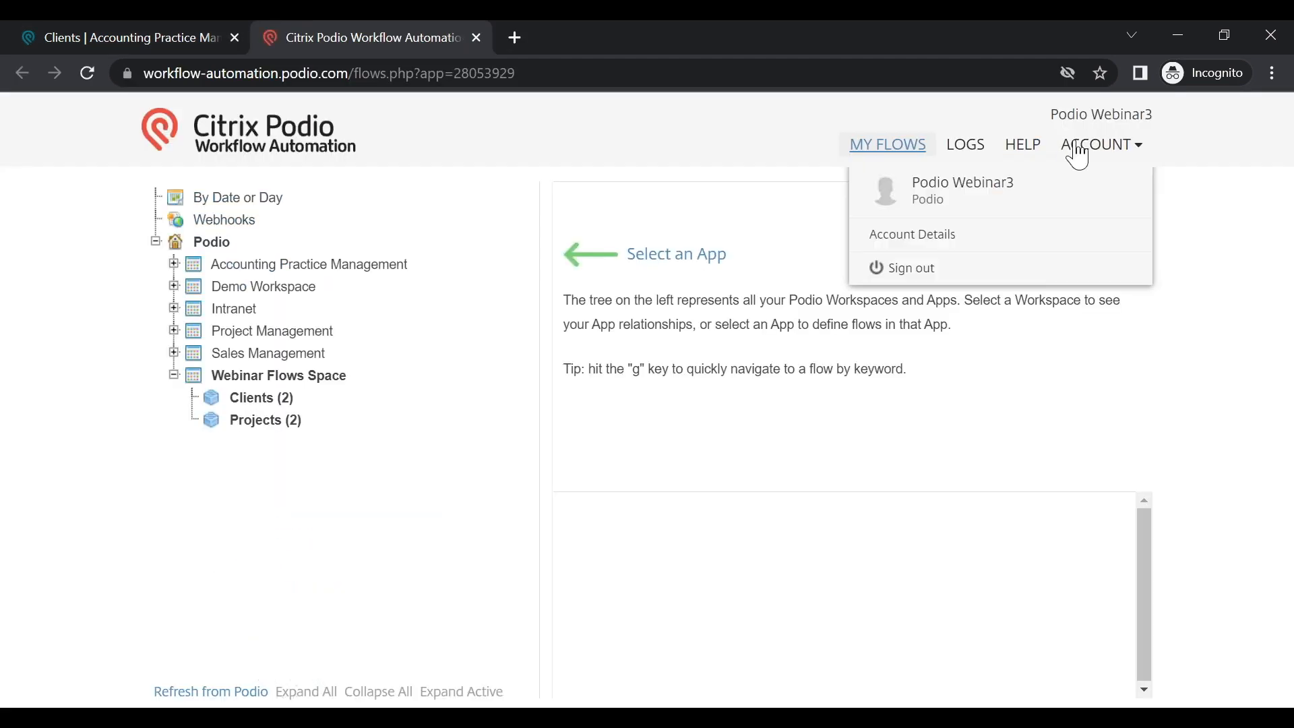
click(979, 273)
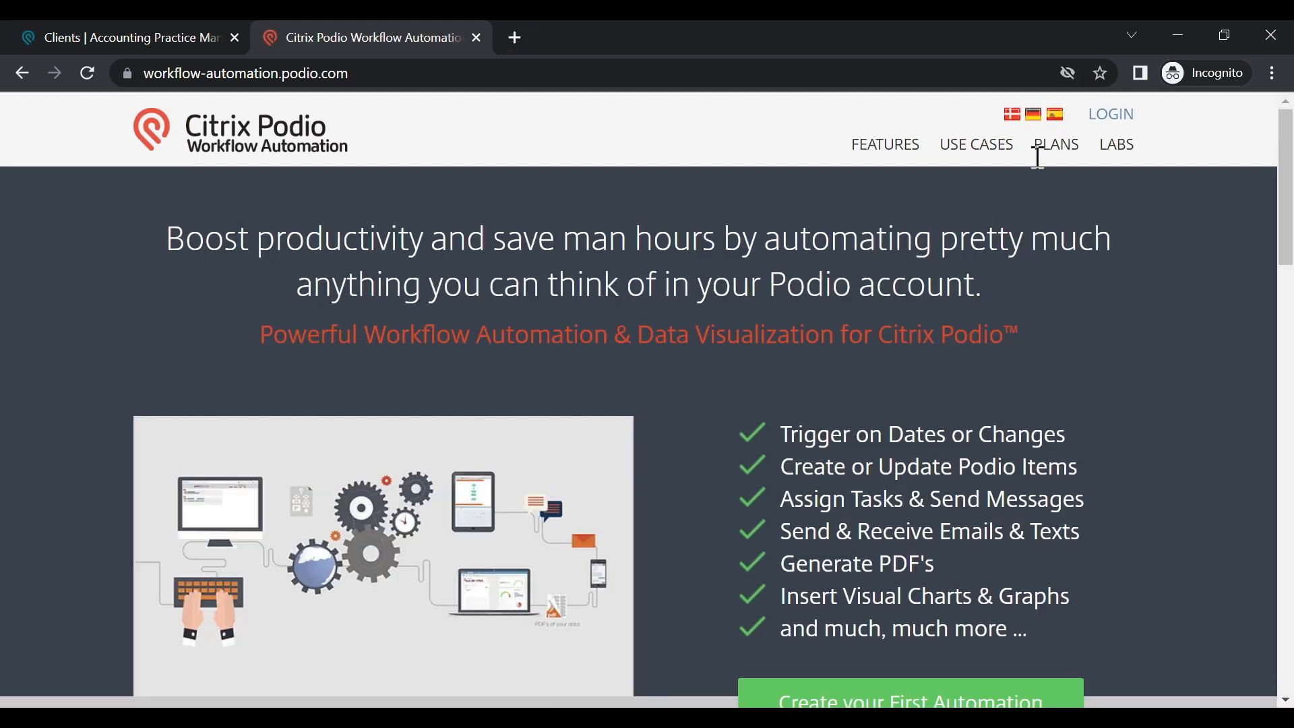
click(1122, 121)
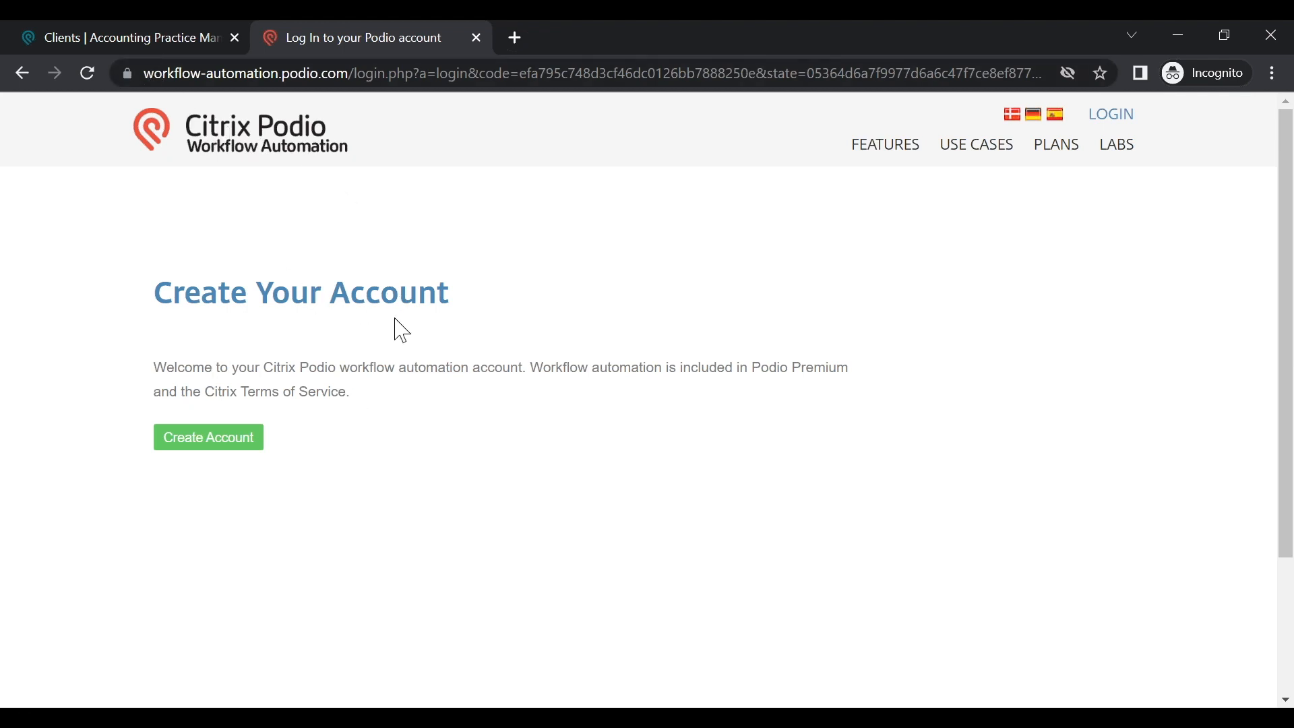
Step: Create the automation account, refresh its workspace tree from Podio, and return to the Clients tab
click(217, 450)
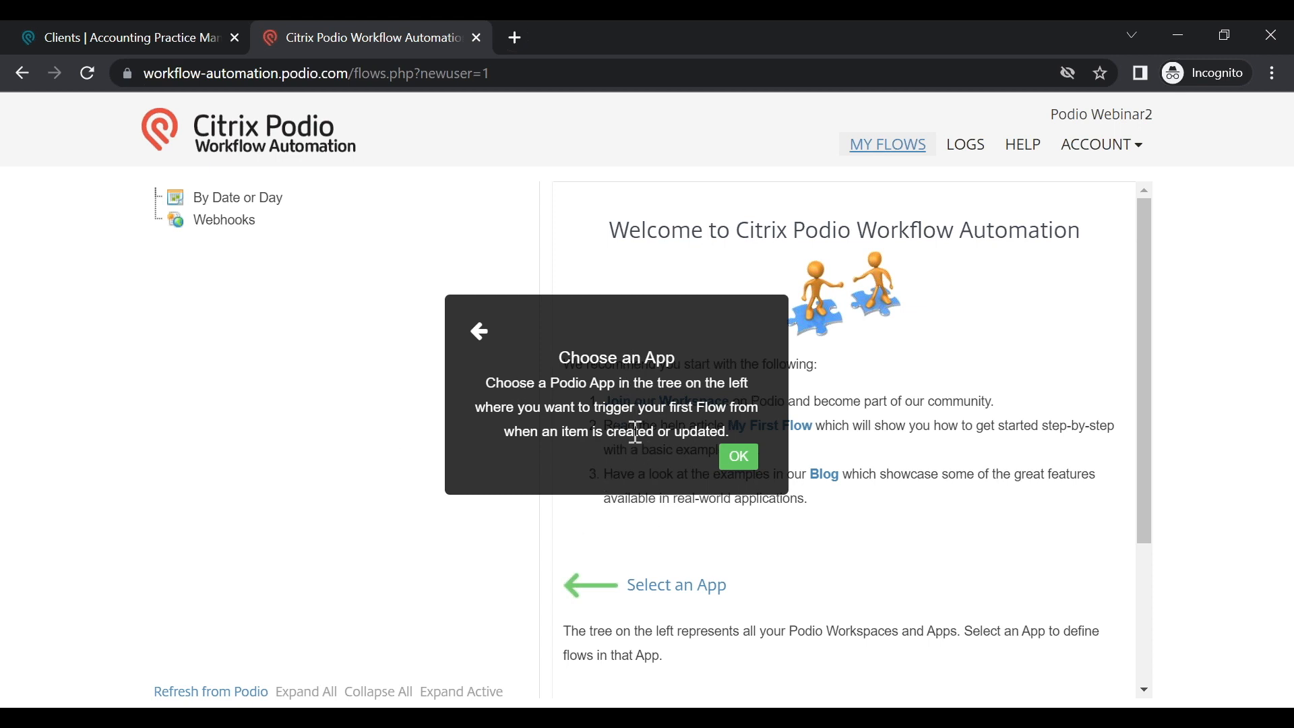
click(747, 463)
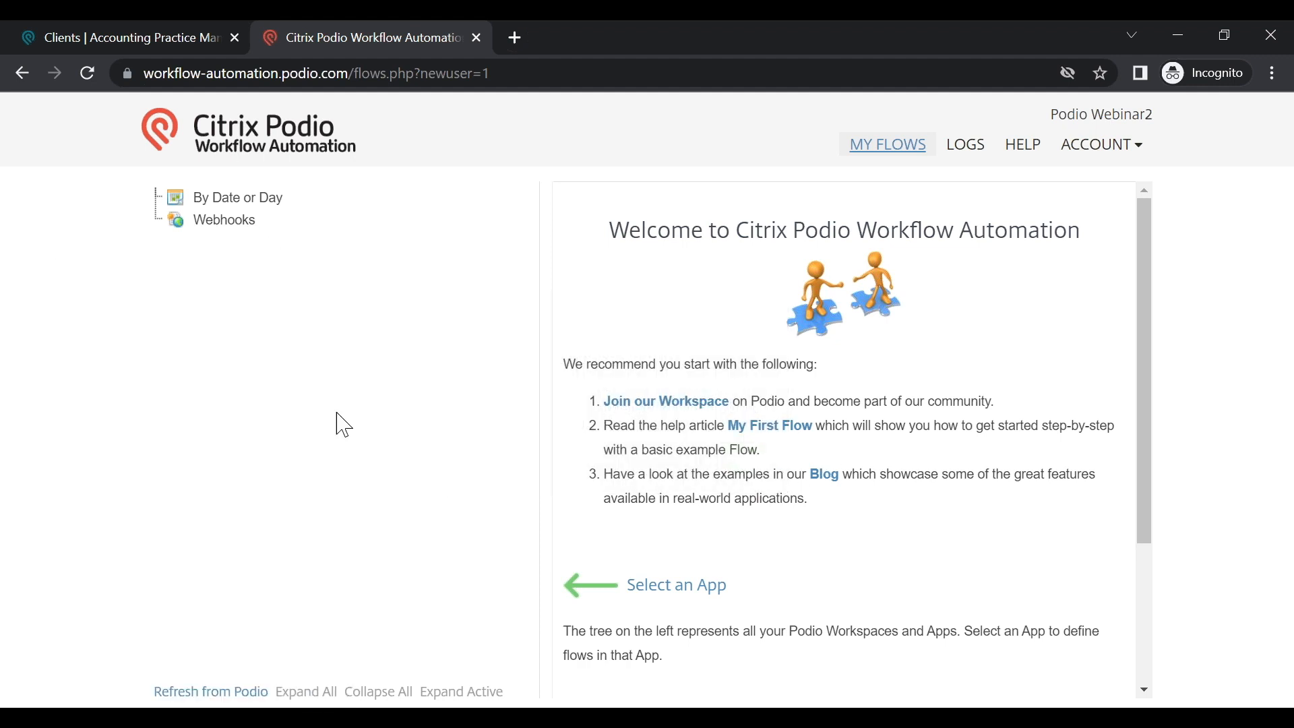
click(237, 693)
click(133, 39)
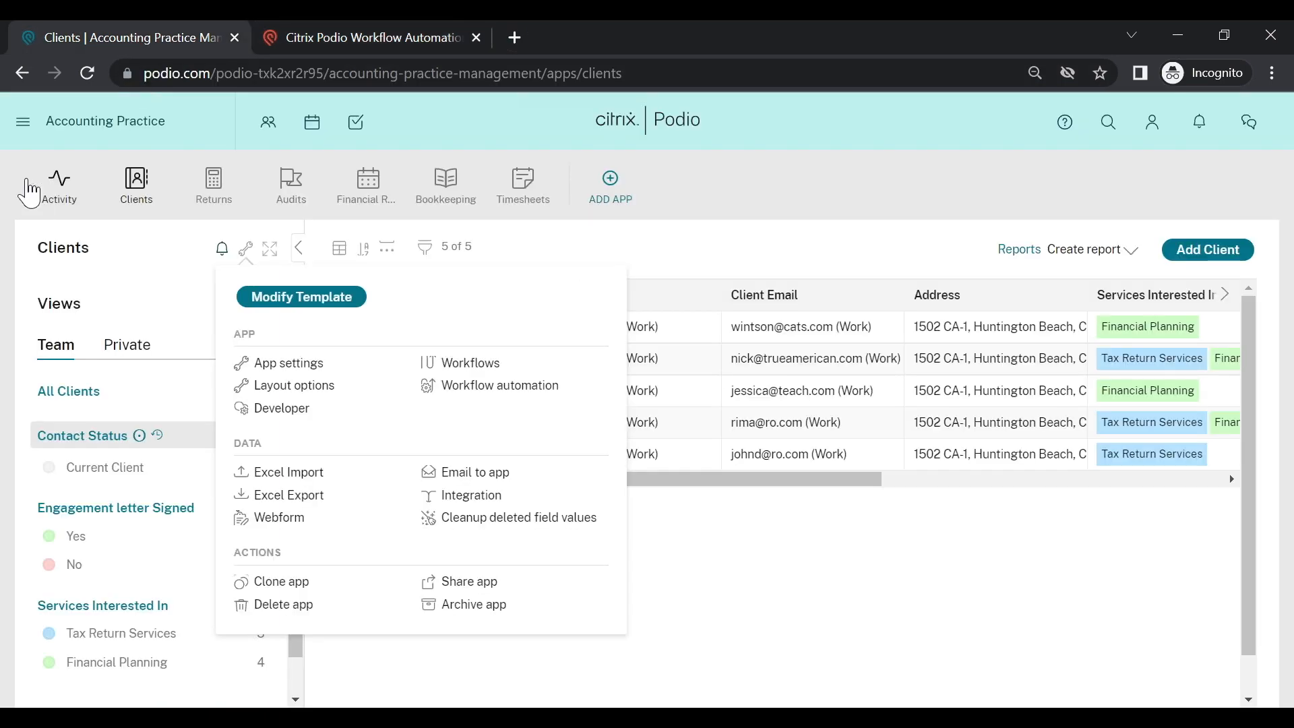
Step: Create a private workspace named 'Demo Space', skipping the co-worker invitation
click(51, 125)
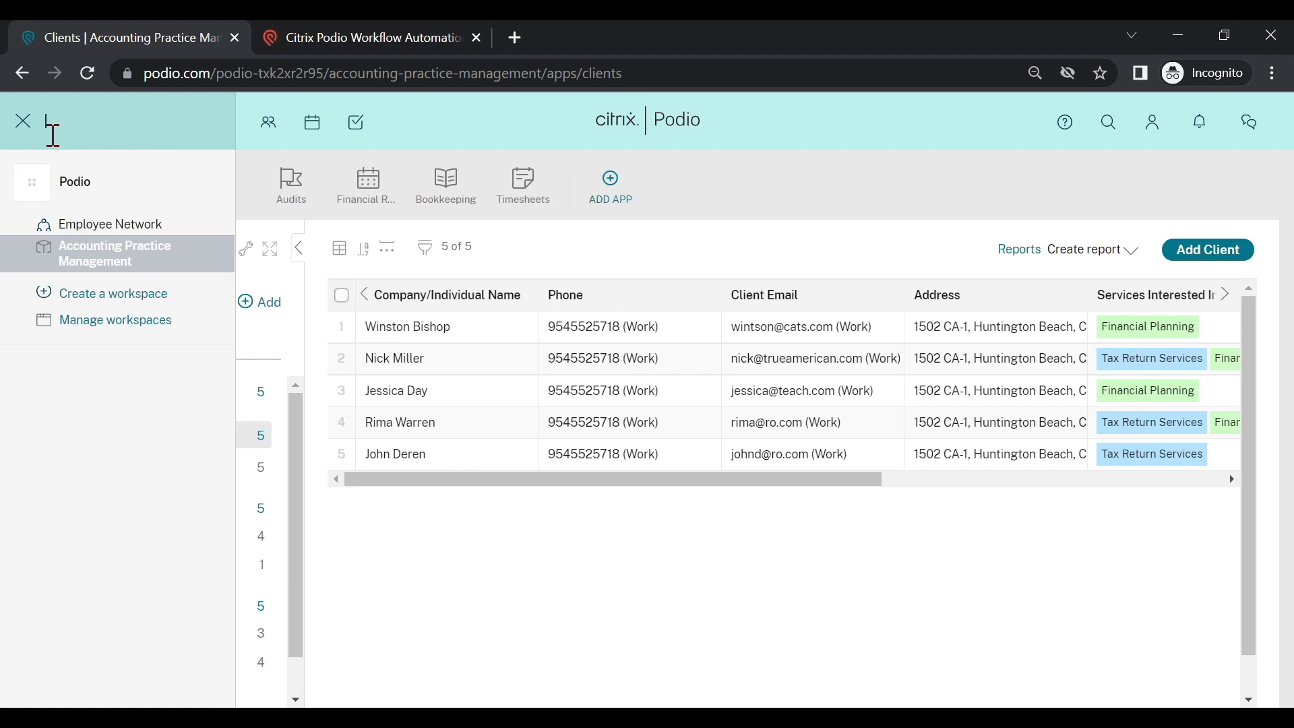
click(96, 295)
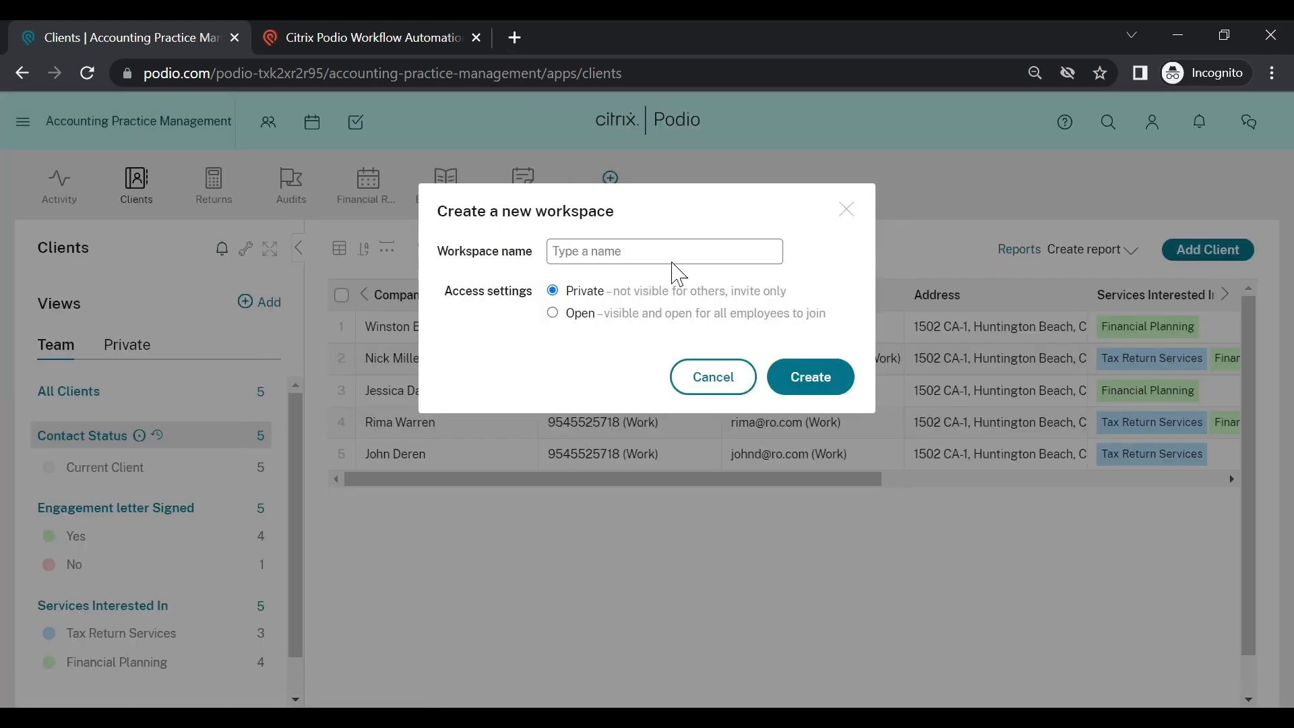
text(Demo Space)
click(823, 379)
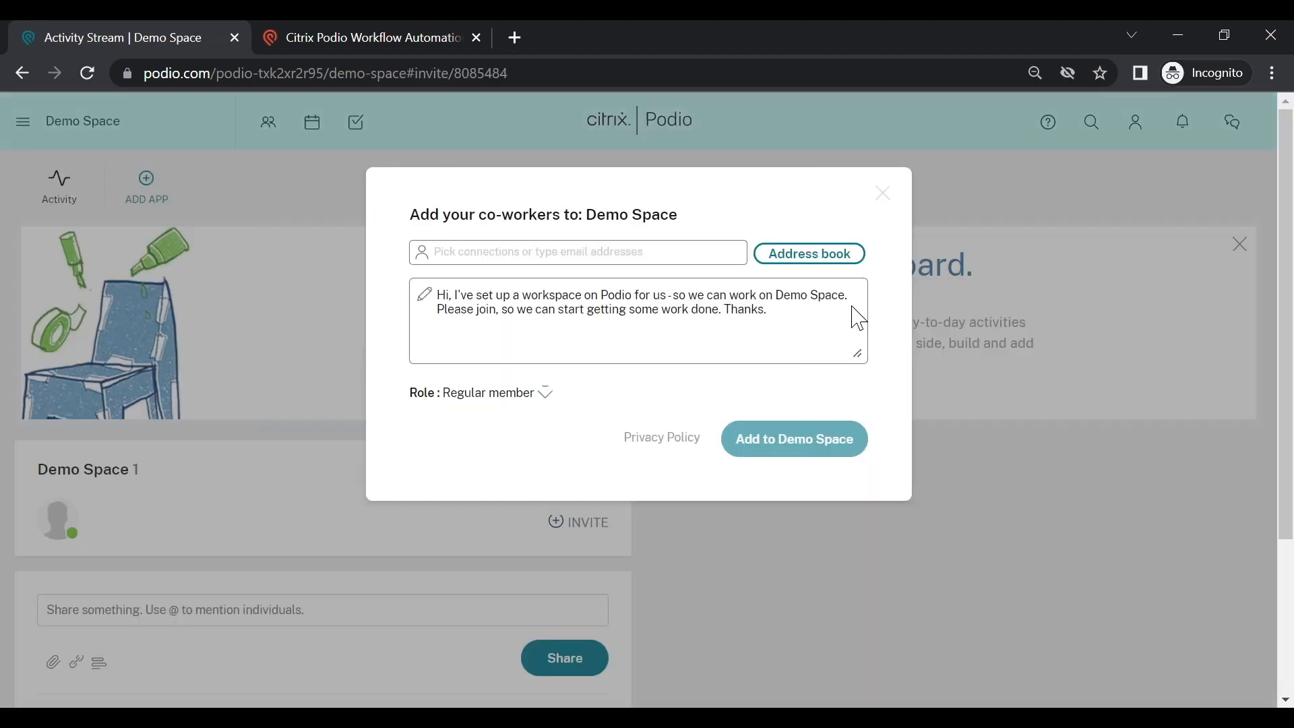
click(884, 196)
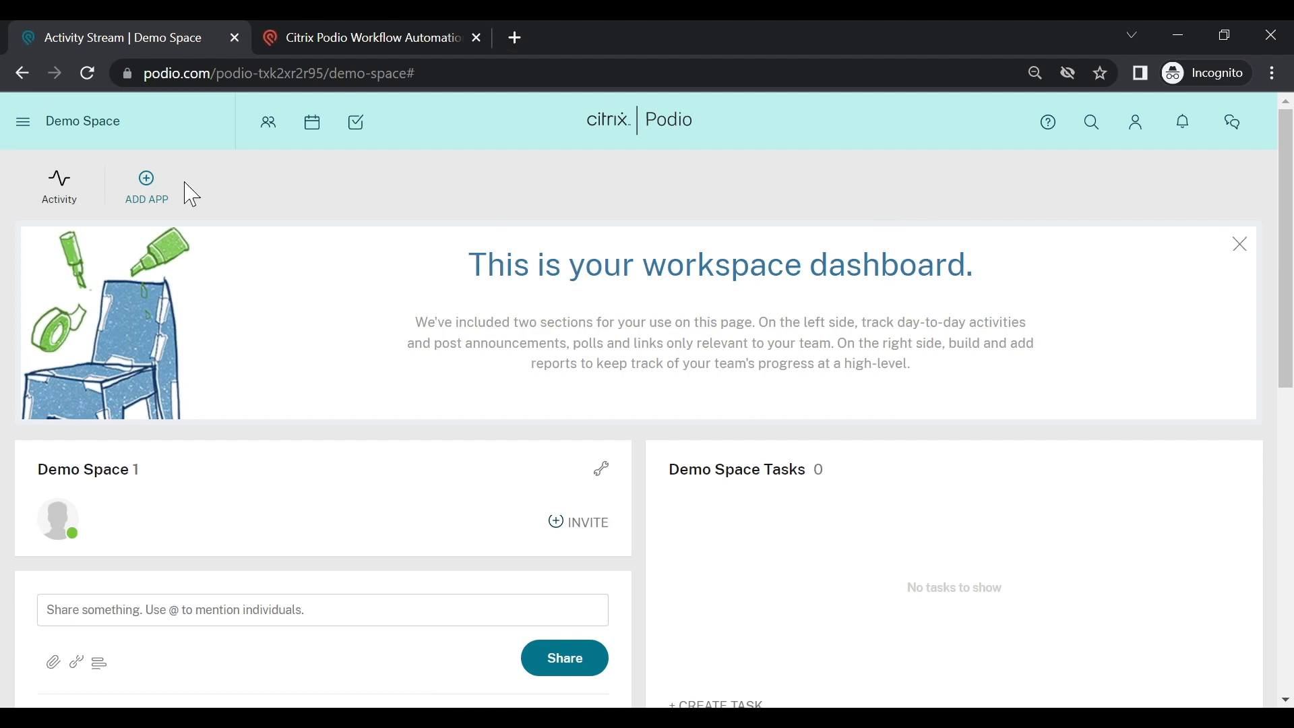
Step: Install the App Market's Project Management pack (Projects, Deliverables, Meetings) into Demo Space
click(154, 195)
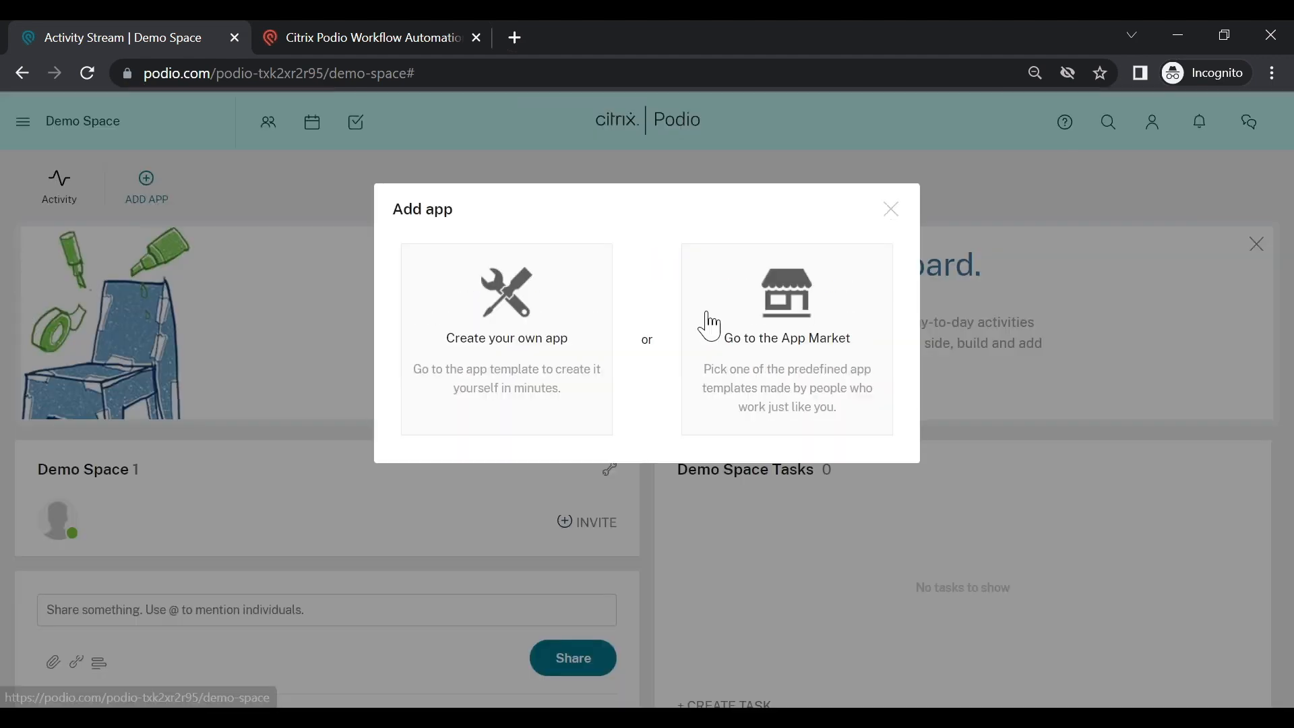
click(780, 331)
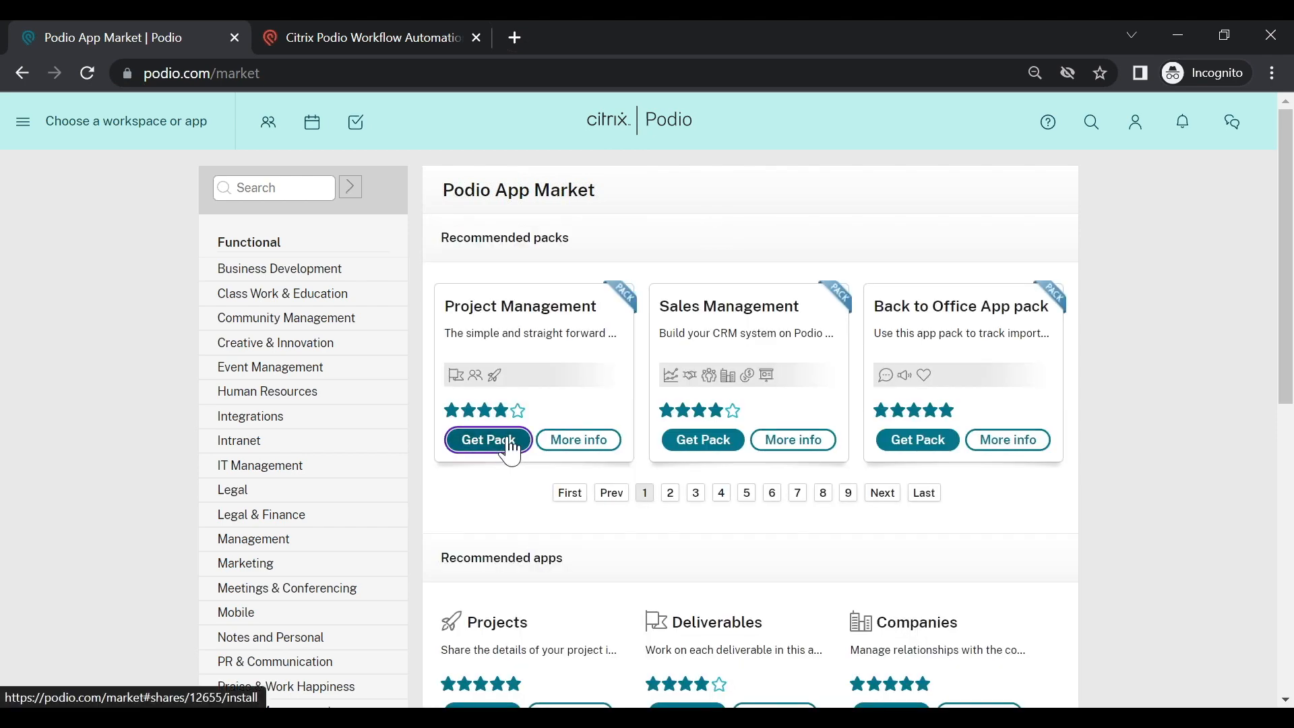
click(510, 450)
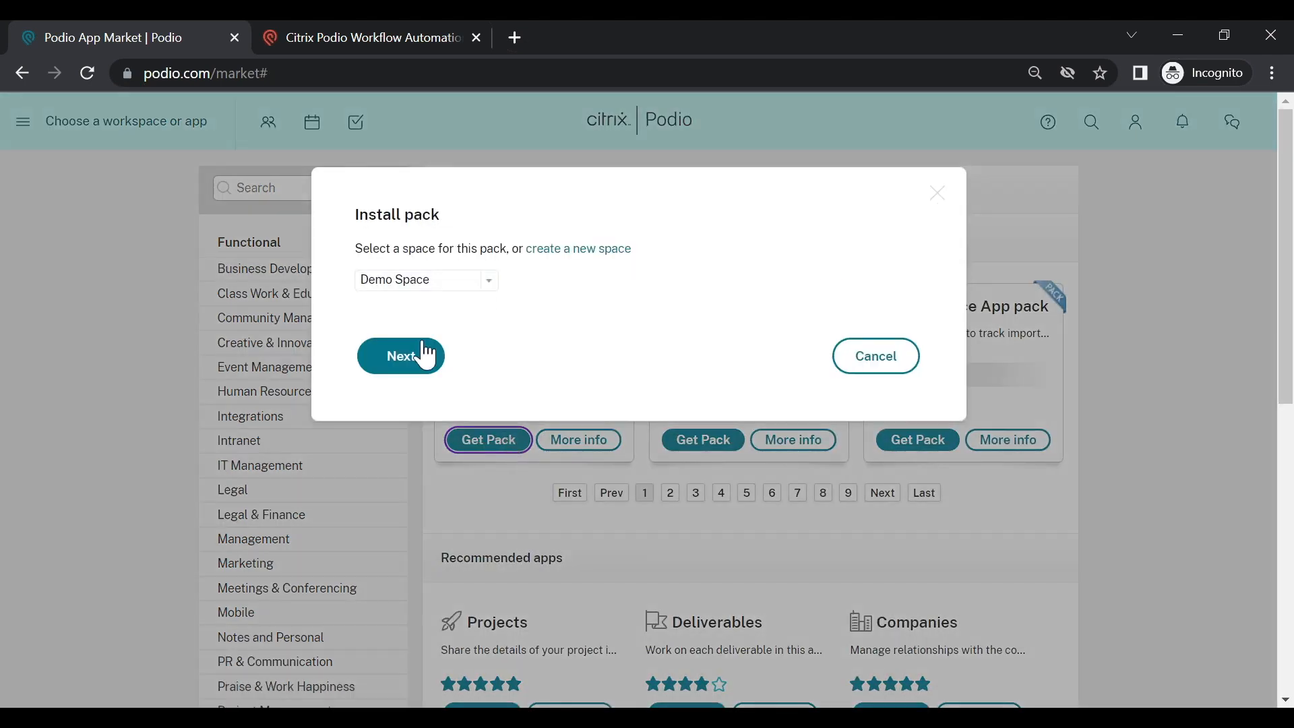
click(410, 368)
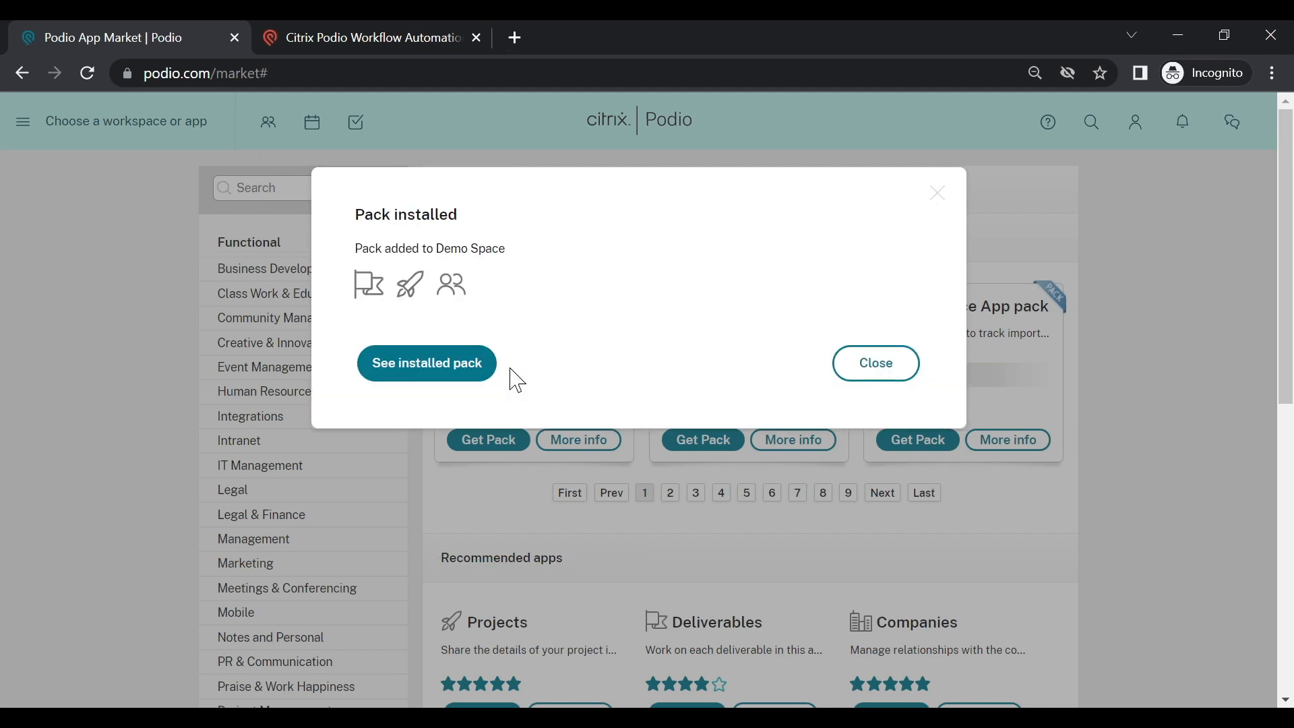
click(443, 378)
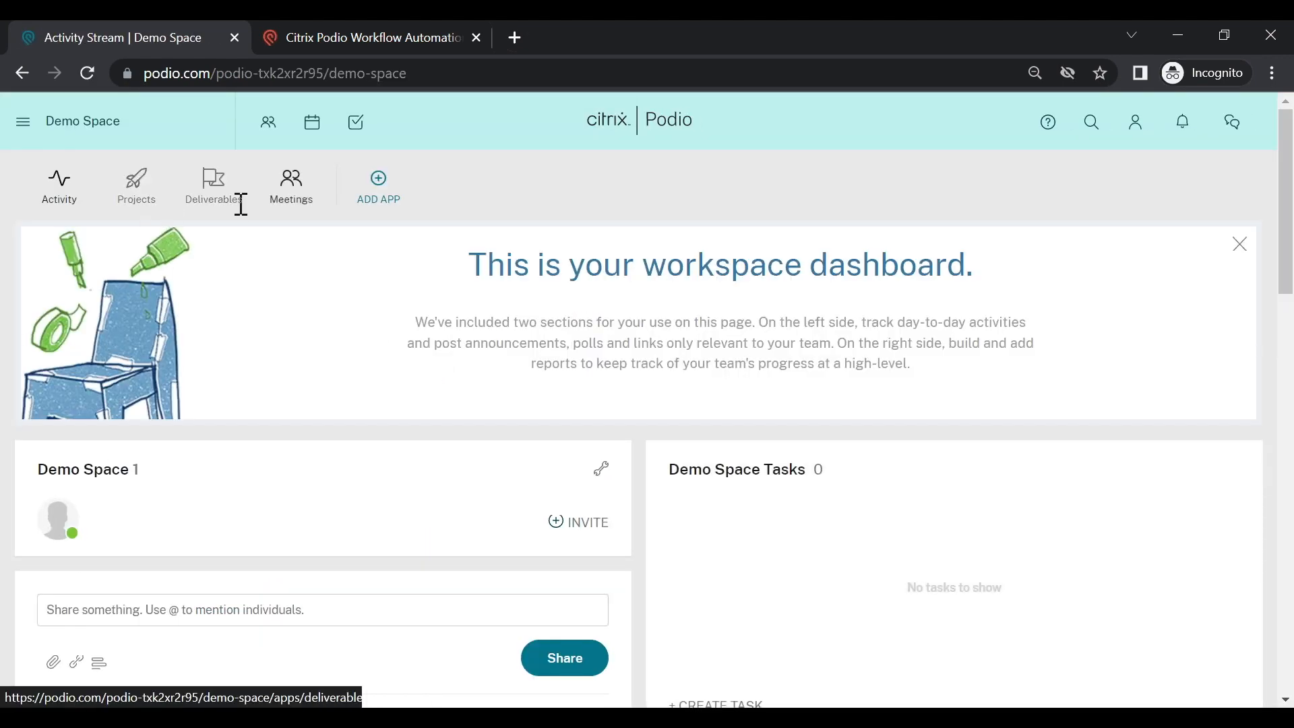
click(392, 35)
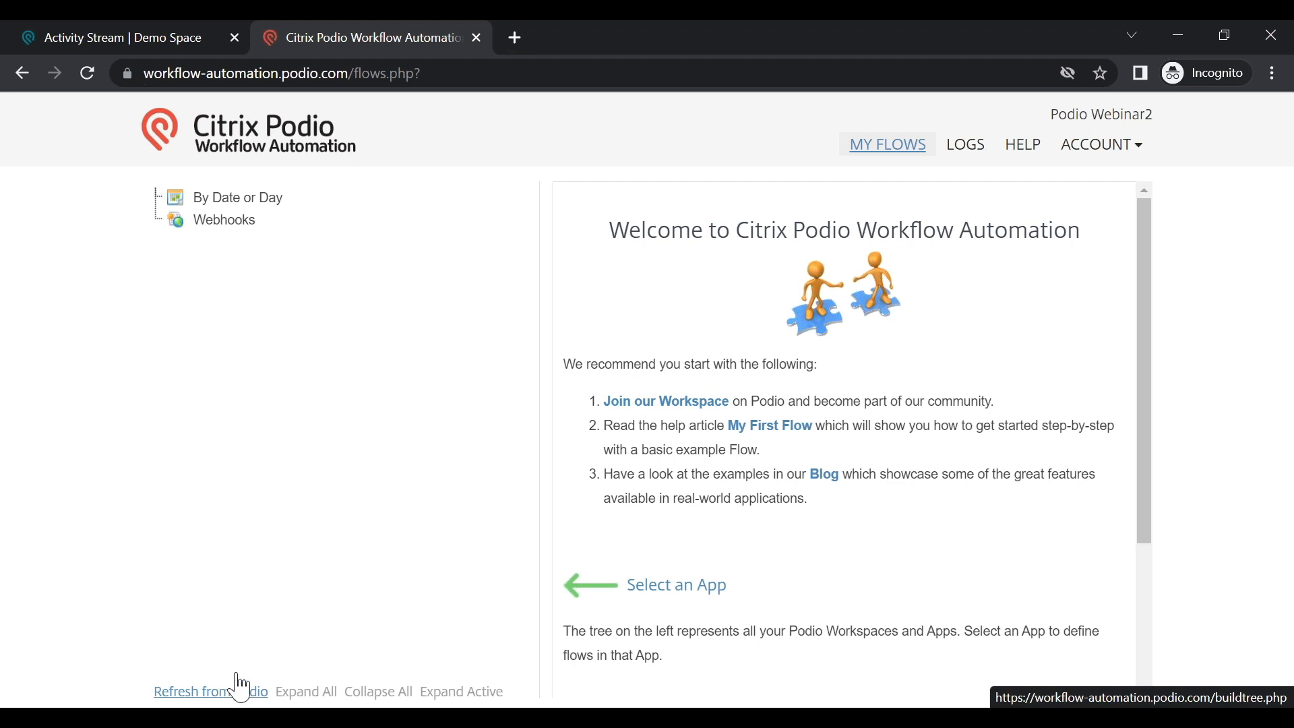
Step: Refresh from Podio to import 10 flows and expand Accounting Practice Management's apps
click(216, 692)
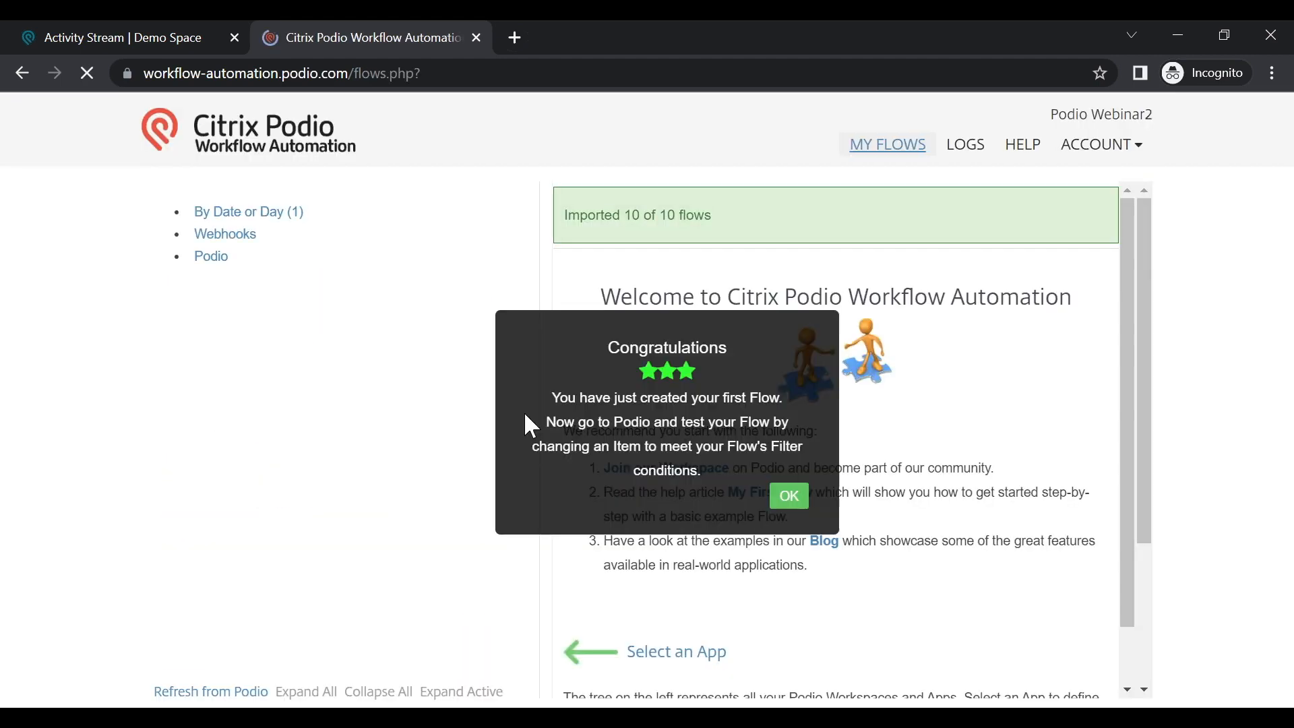
click(789, 499)
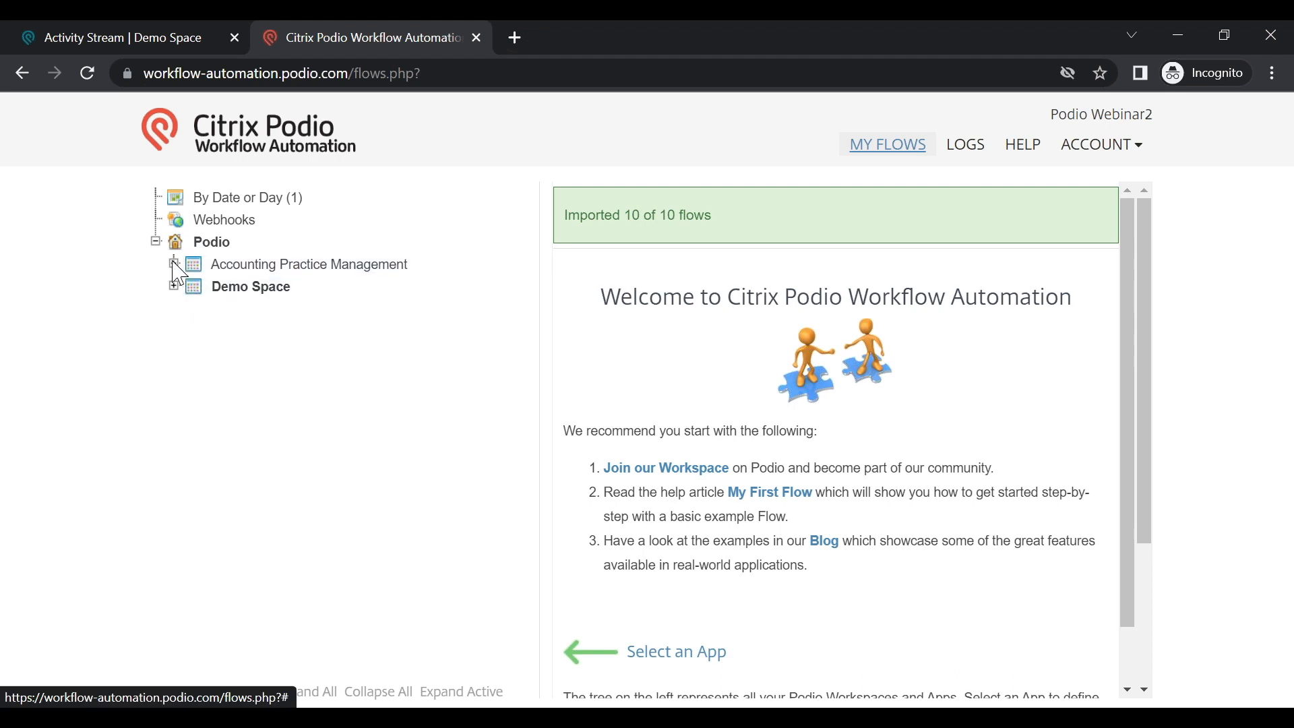
click(173, 263)
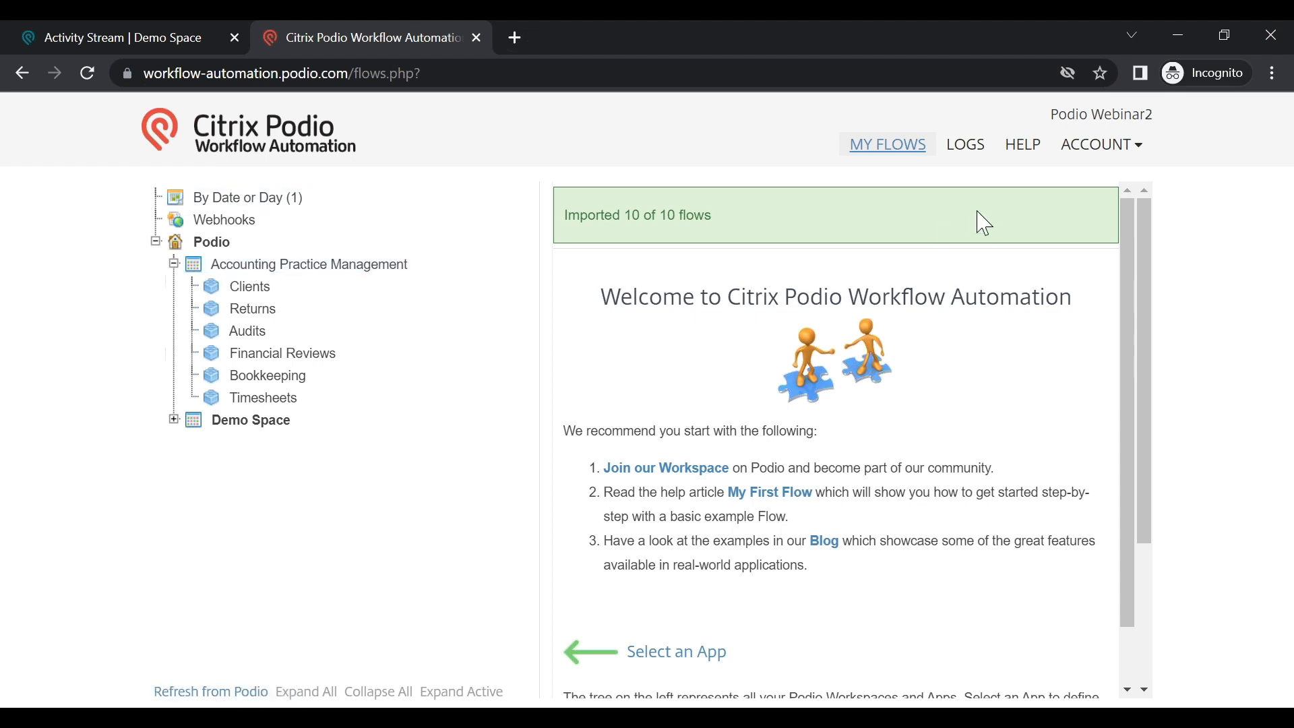
click(1112, 146)
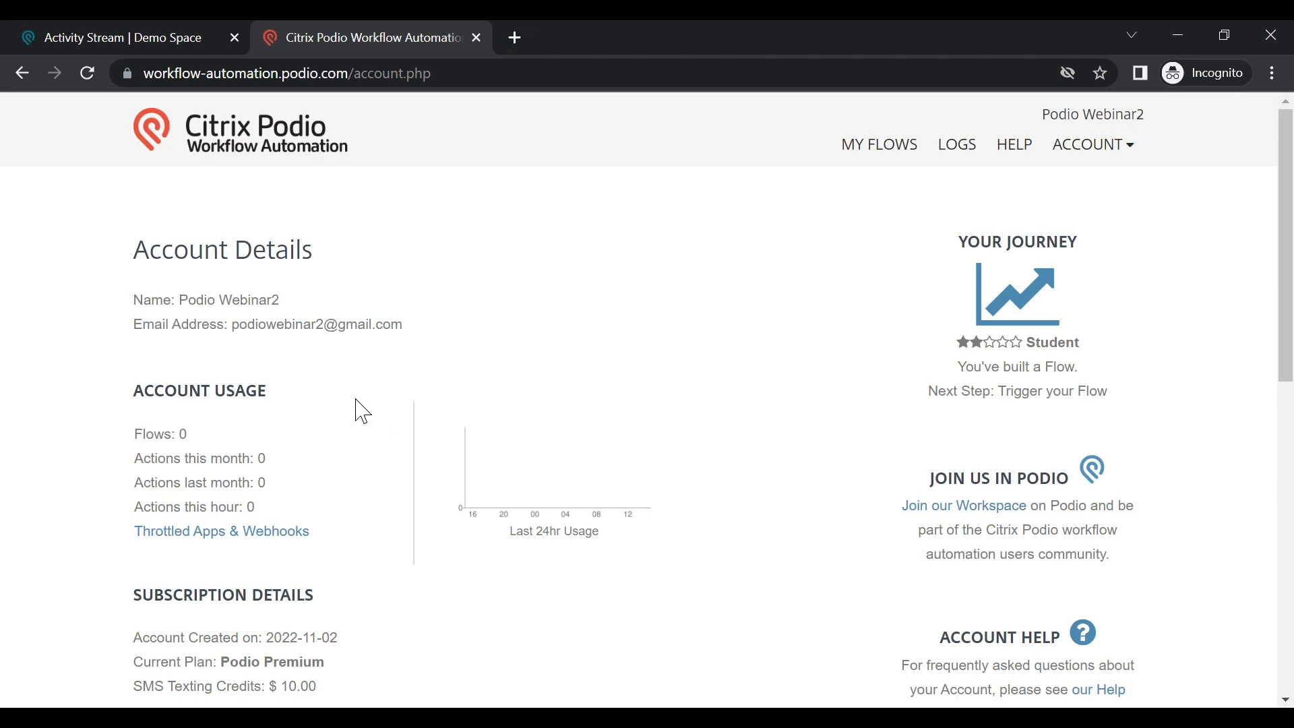
scroll(325, 426, down, 5)
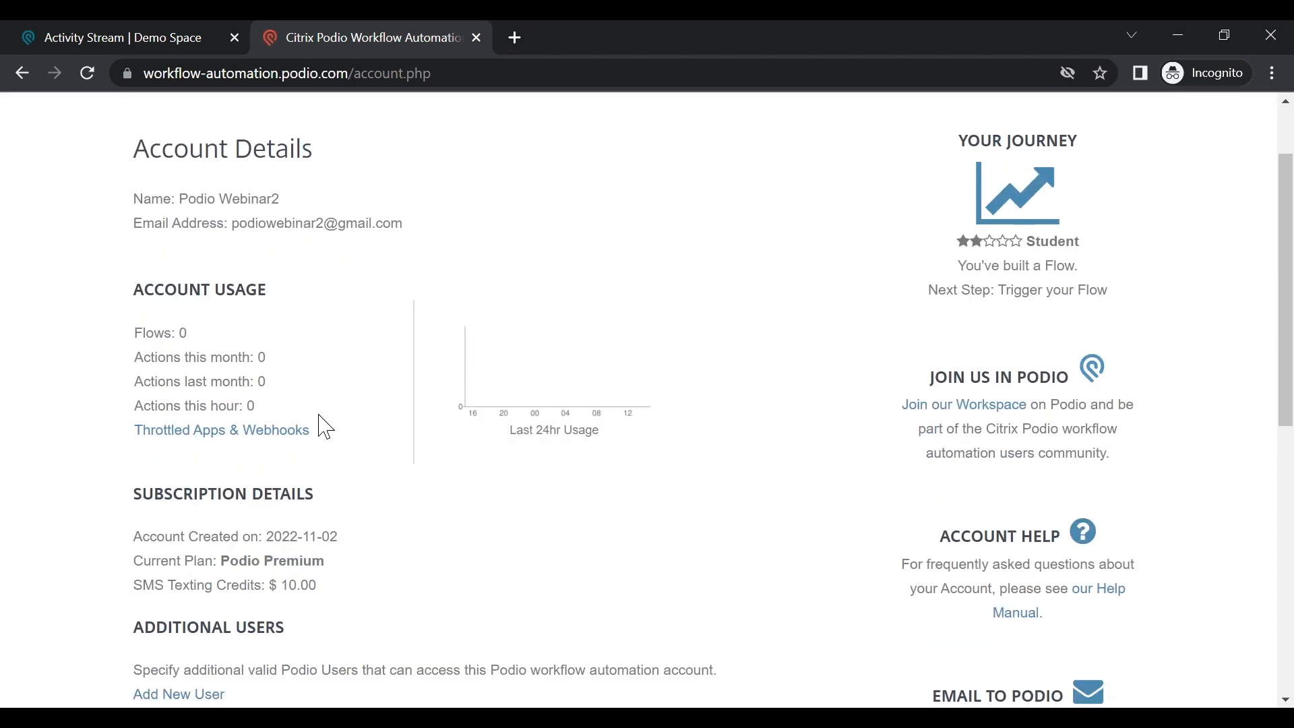
scroll(349, 422, up, 2)
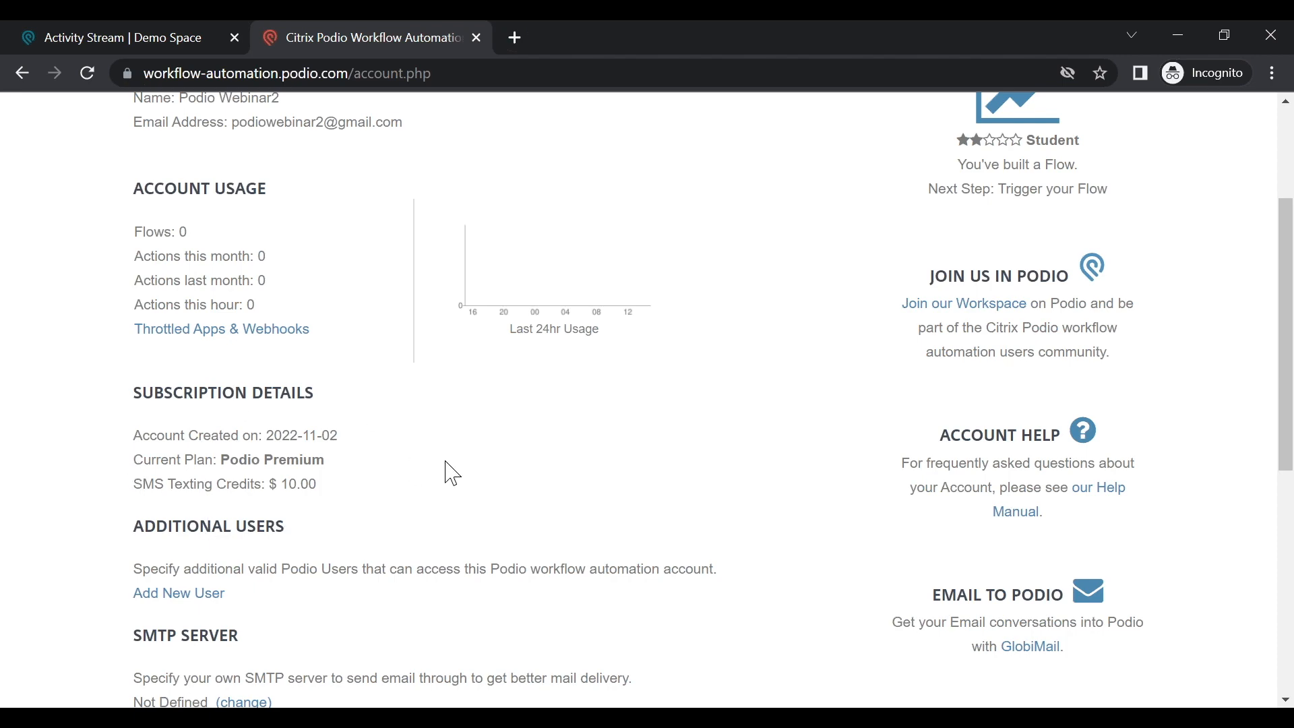
scroll(441, 471, down, 2)
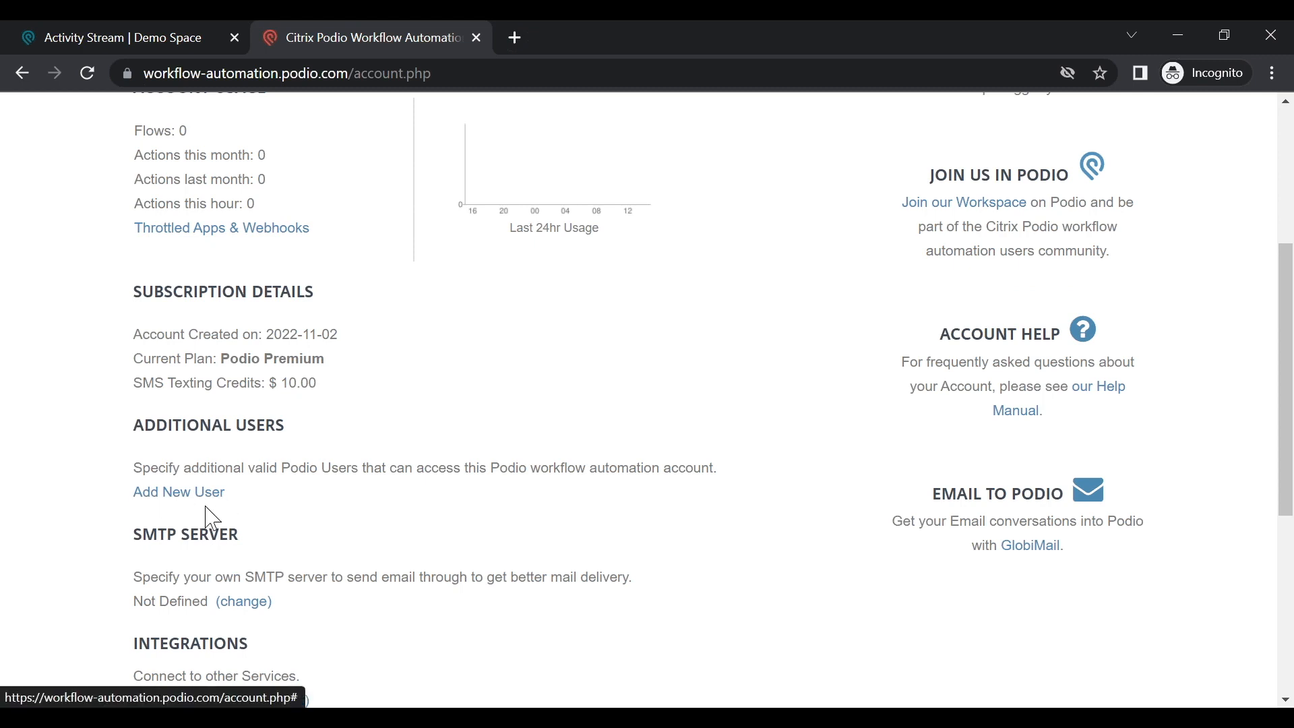
Step: Add another Podio user's e-mail as an additional account user, correcting the misspelled domain
click(180, 494)
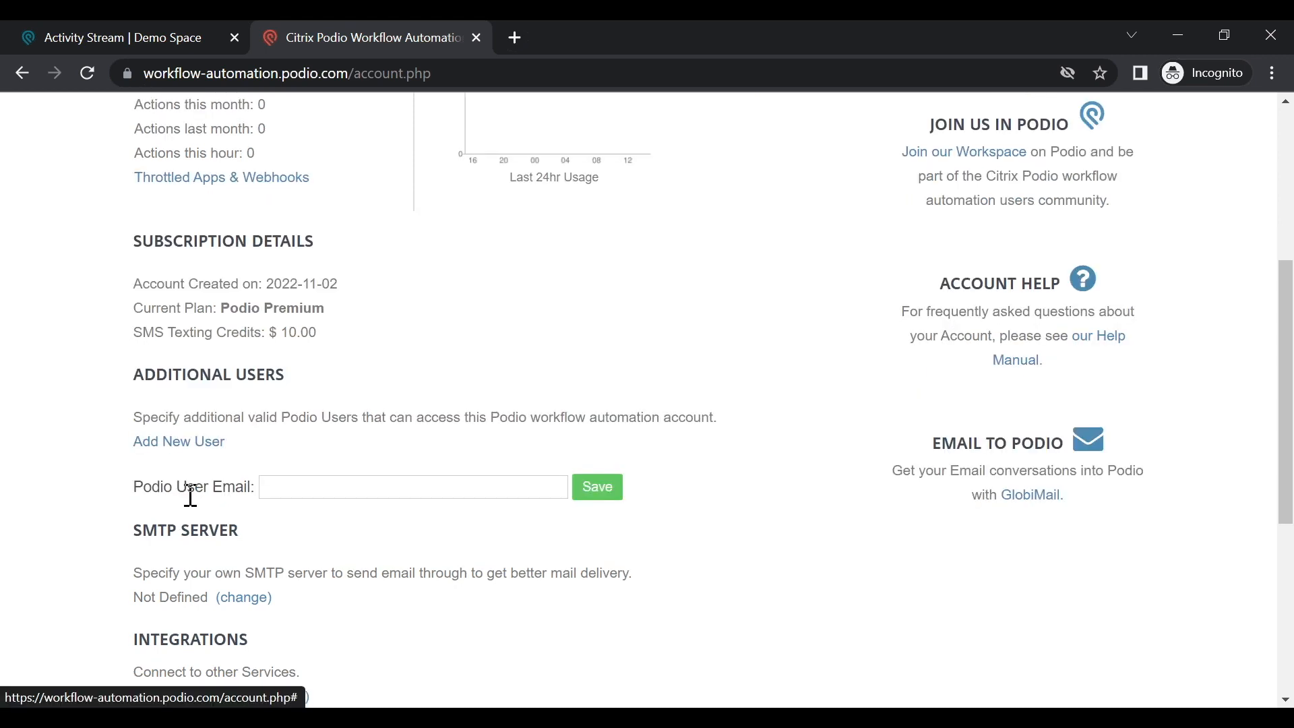
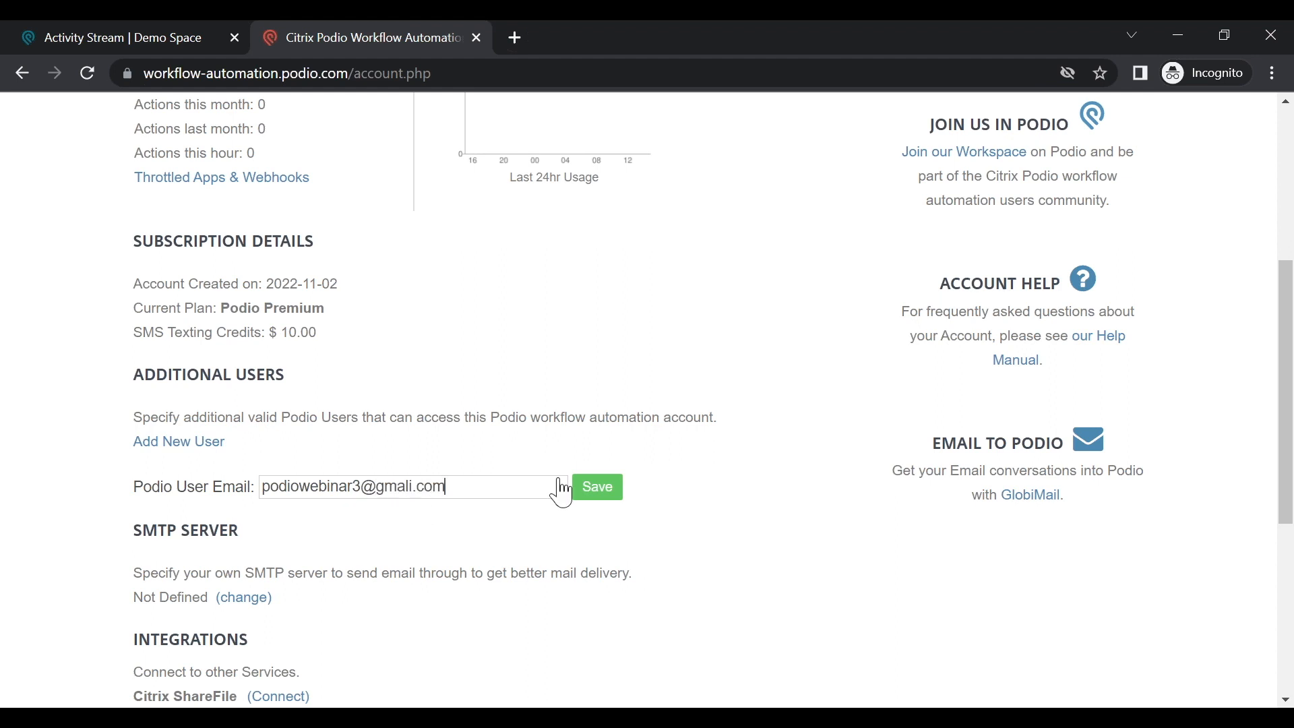
click(614, 507)
drag(418, 487, 432, 487)
key(BackSpace)
key(BackSpace)
key(BackSpace)
key(BackSpace)
text(il.com)
key(Delete)
click(600, 491)
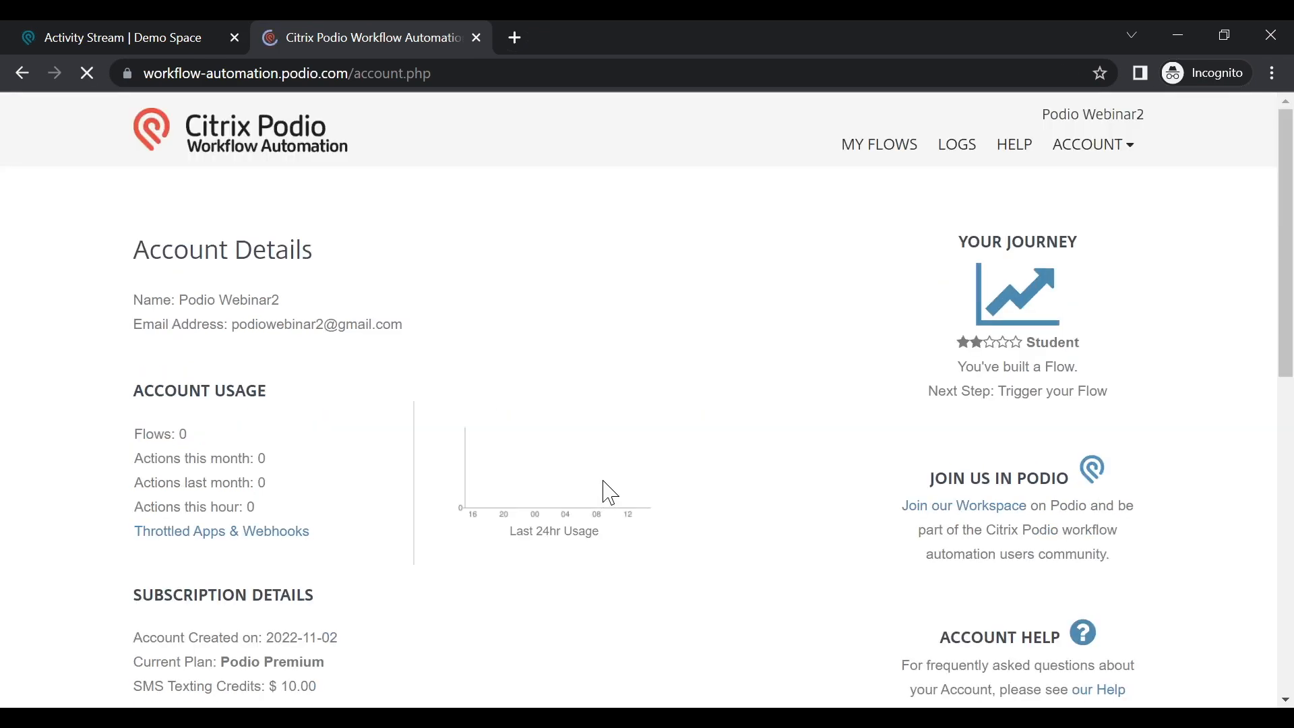
Step: Scroll down the account page and open the SMTP server settings form
scroll(378, 506, down, 2)
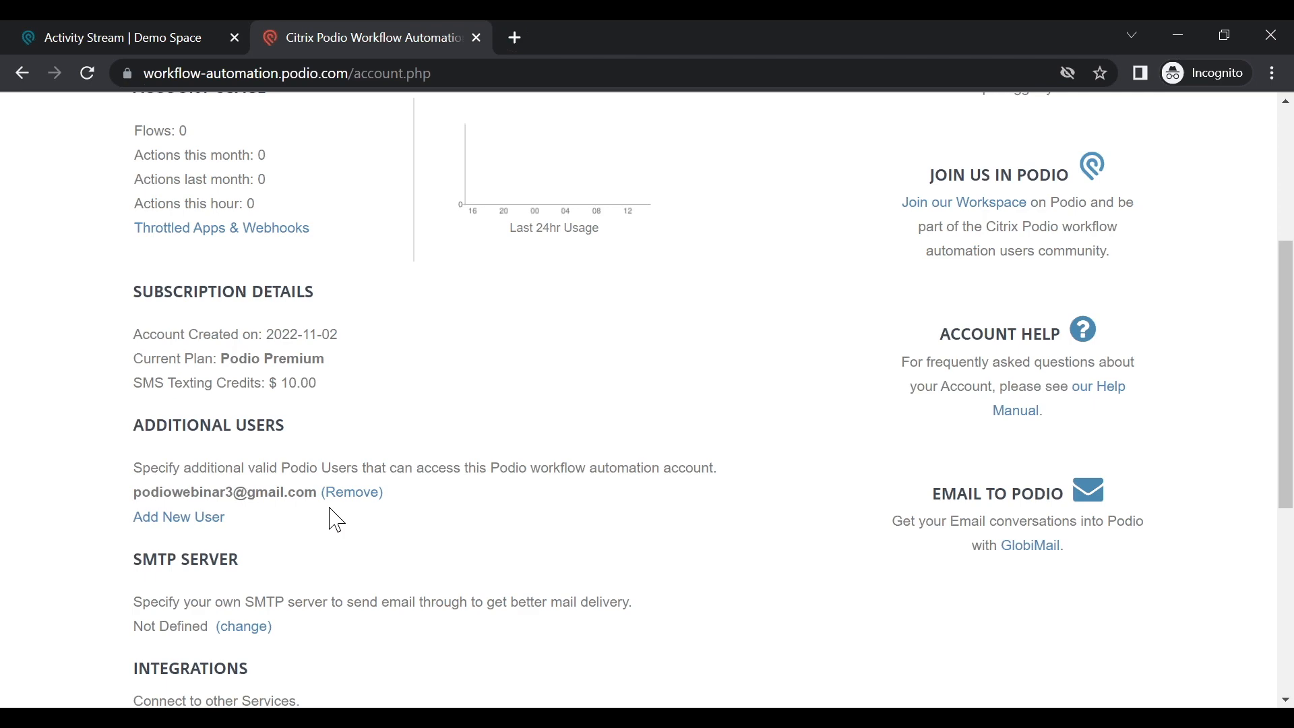
scroll(336, 520, down, 3)
scroll(415, 490, down, 3)
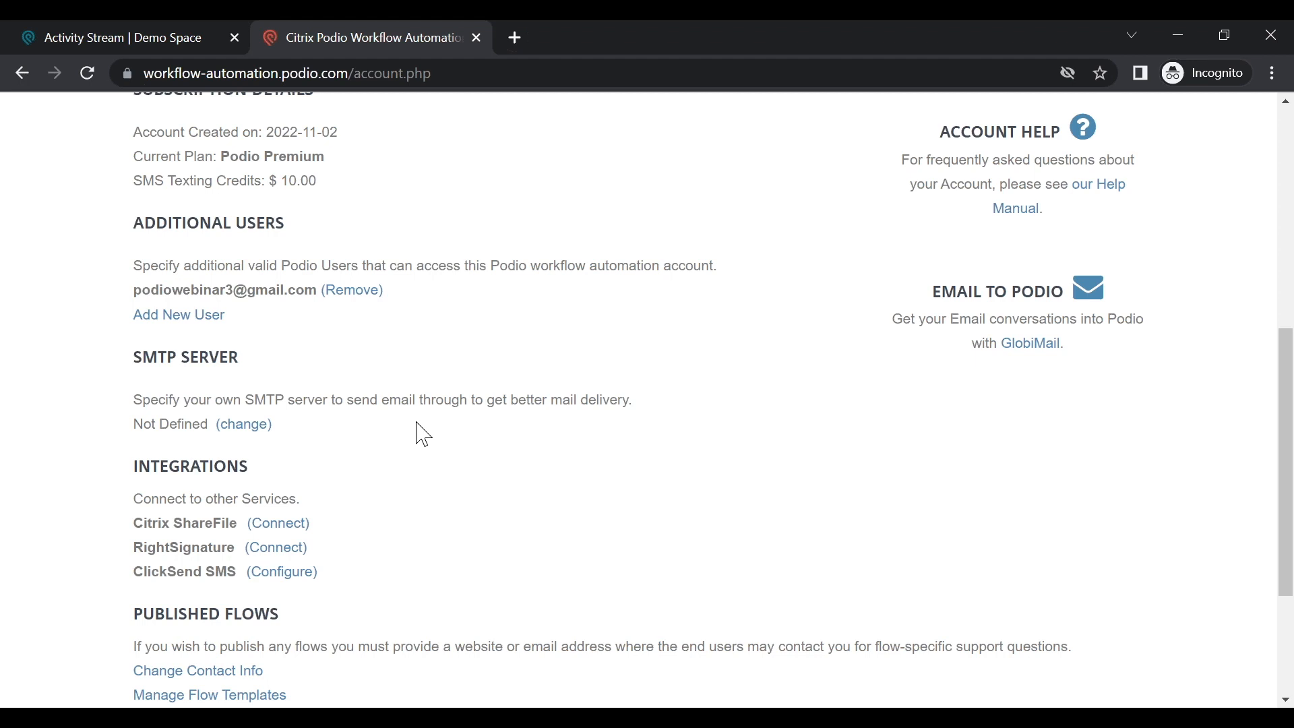
click(243, 424)
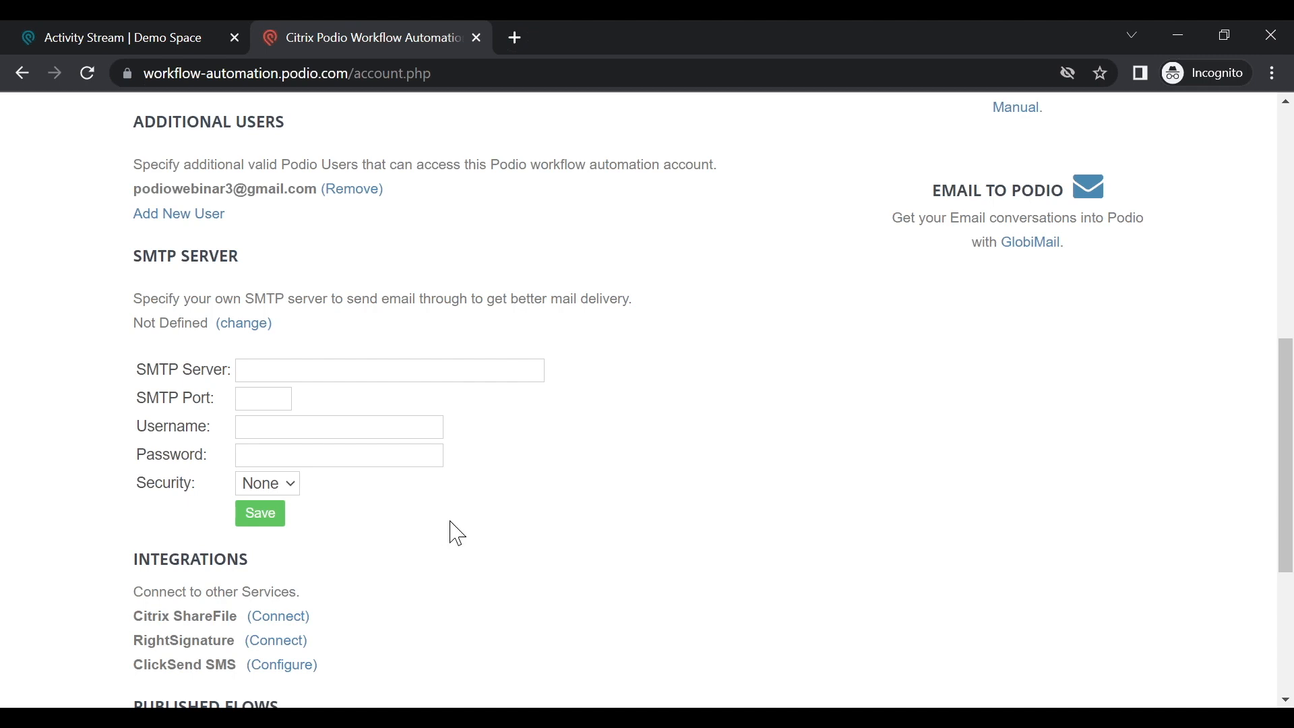
Step: Scroll past the SMTP form to the Integrations listing ShareFile, RightSignature and ClickSend SMS
scroll(456, 534, down, 2)
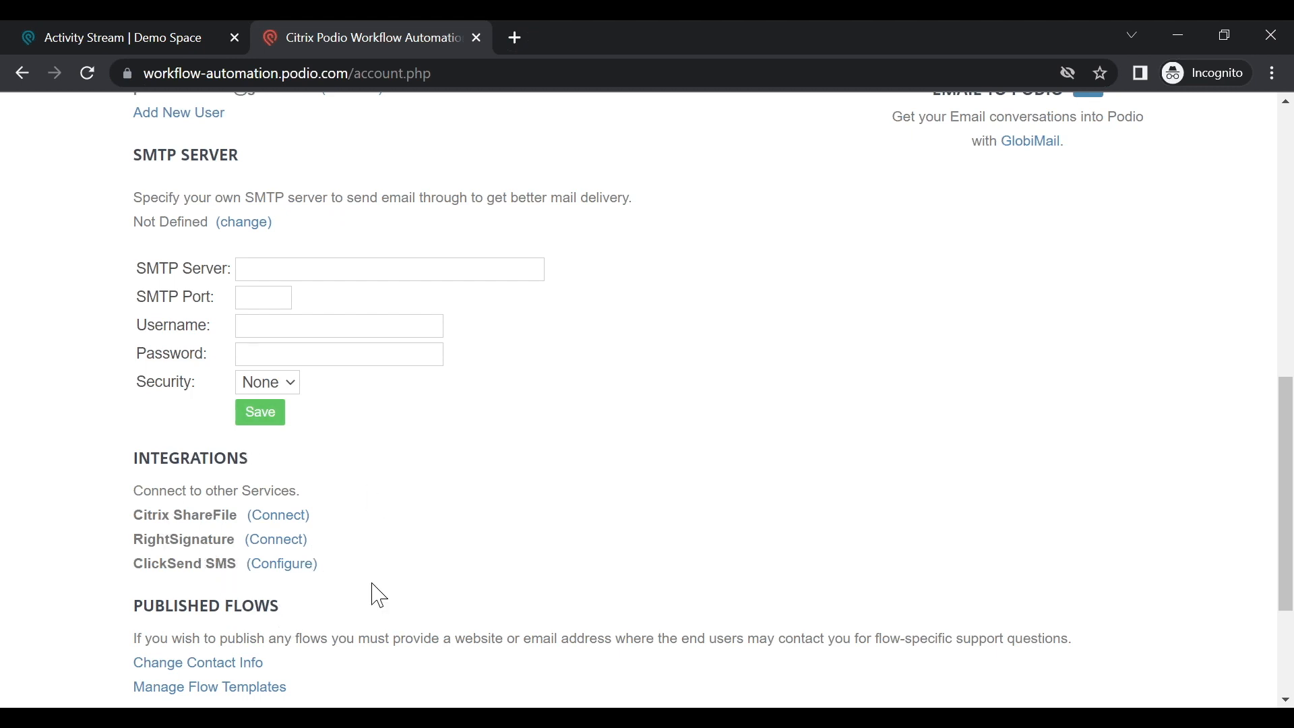
scroll(371, 593, down, 2)
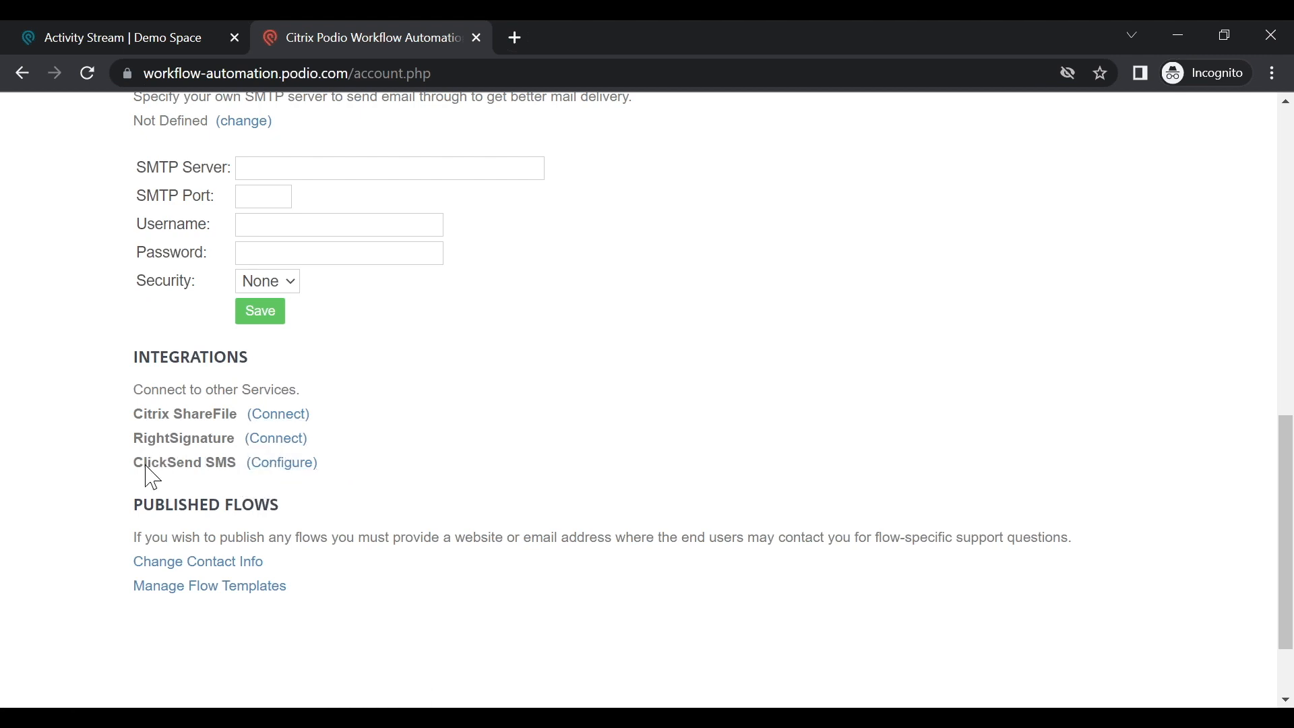
drag(146, 465, 246, 465)
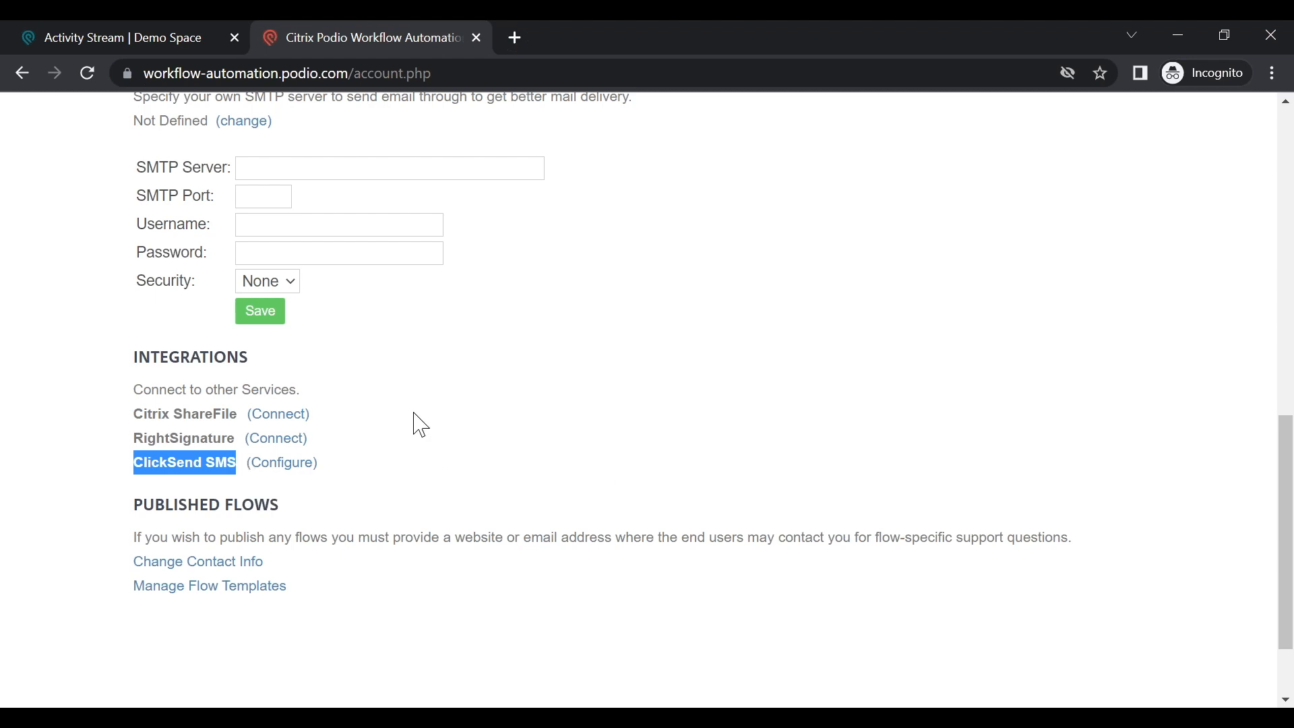
click(418, 432)
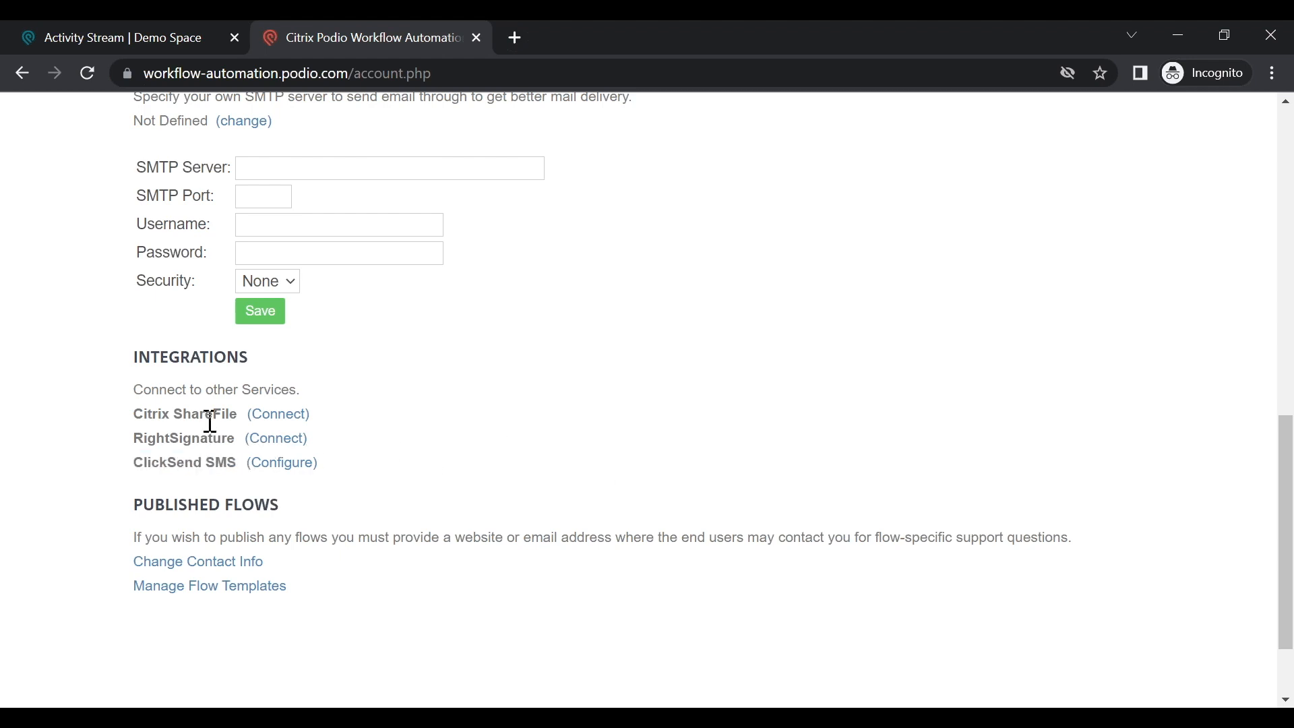
Step: Review the Services list in Podio's Account settings, then return to the Workflow Automation account page
click(148, 35)
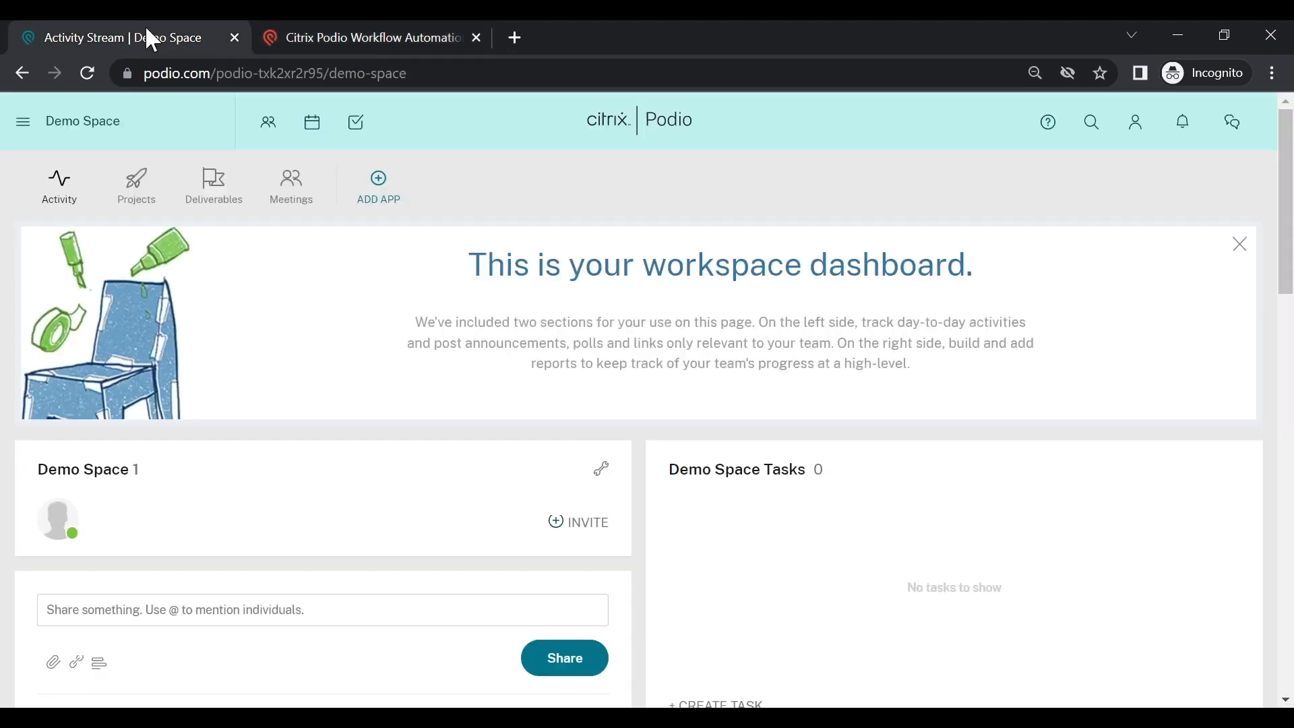
click(1136, 130)
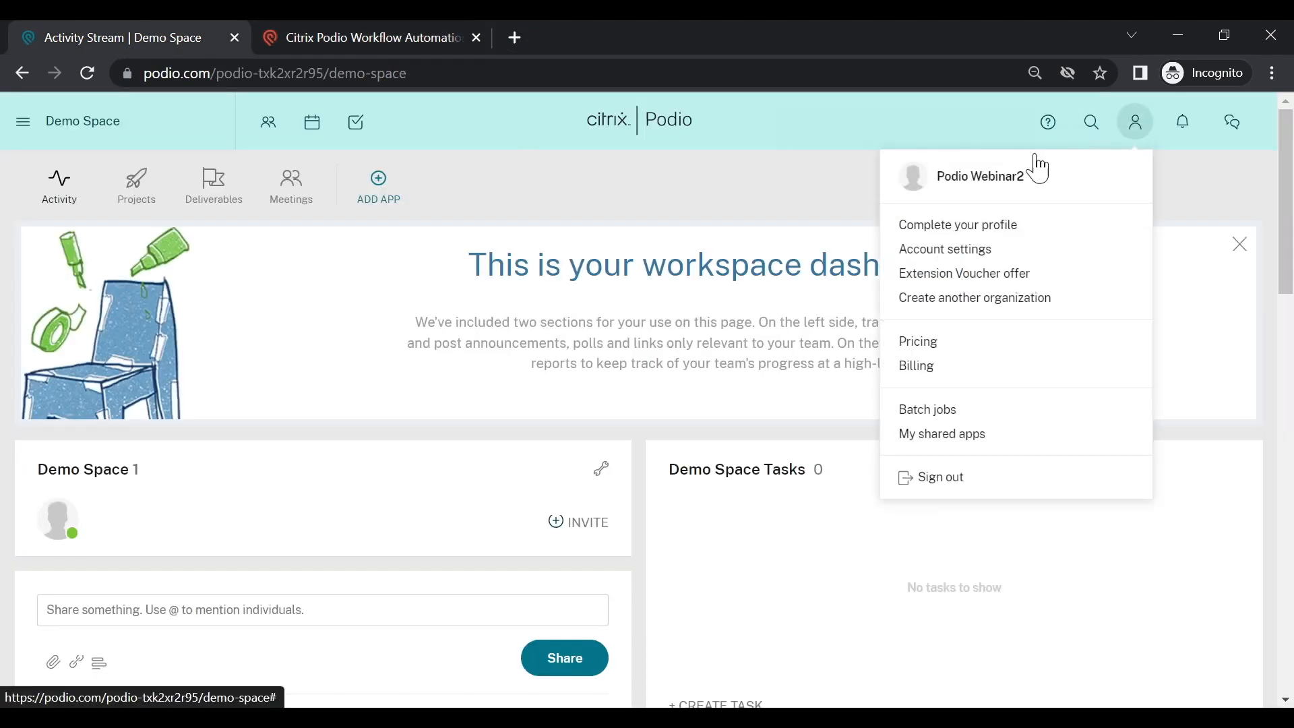
click(996, 247)
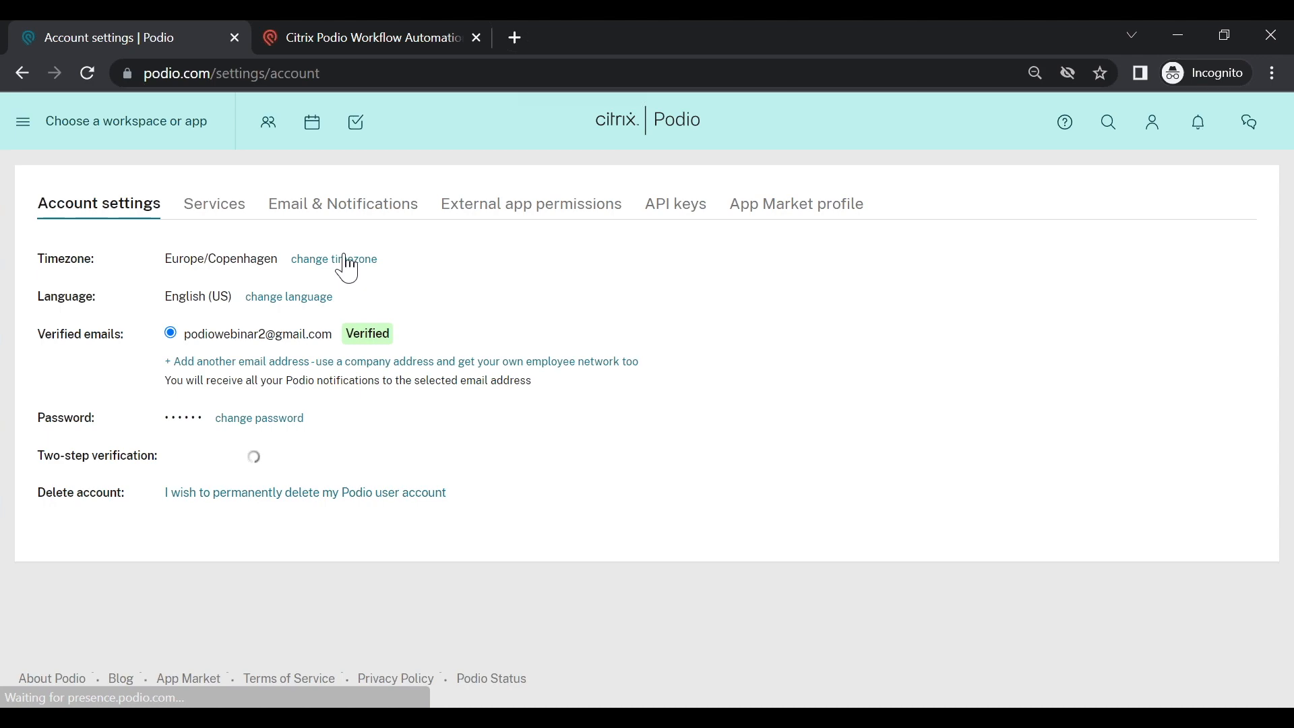
click(230, 216)
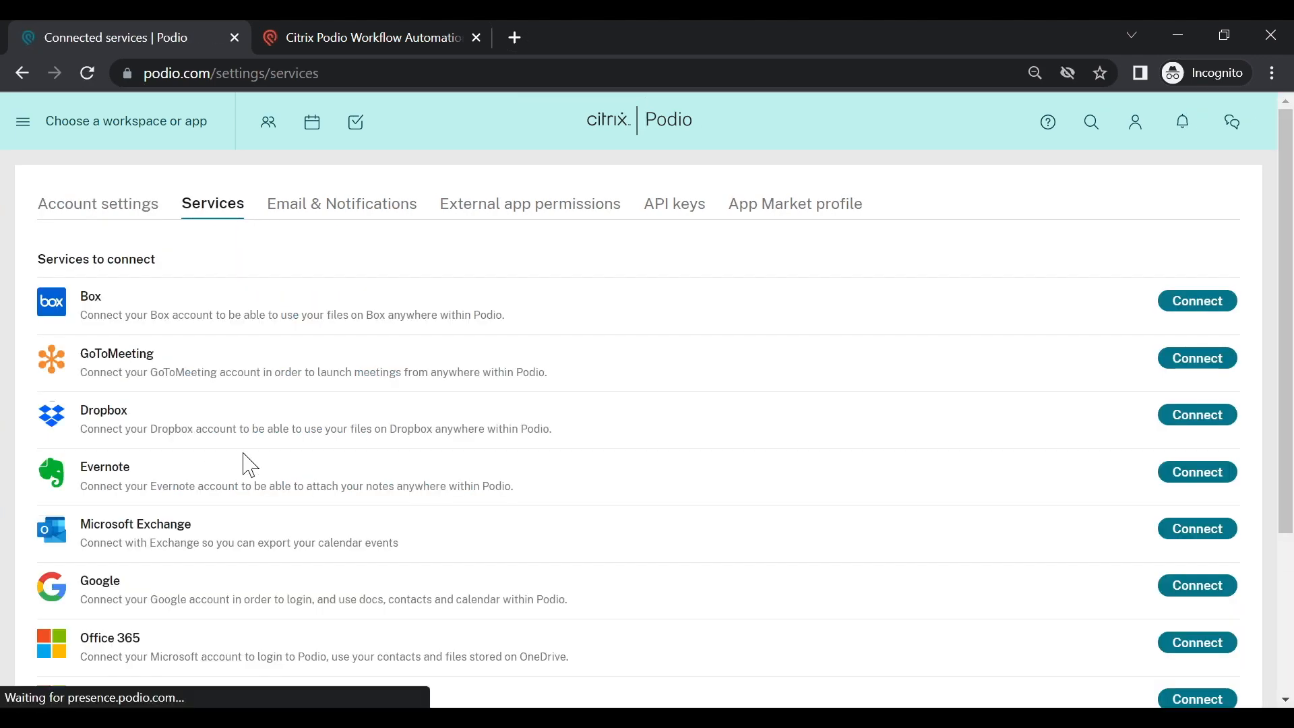
scroll(247, 464, down, 4)
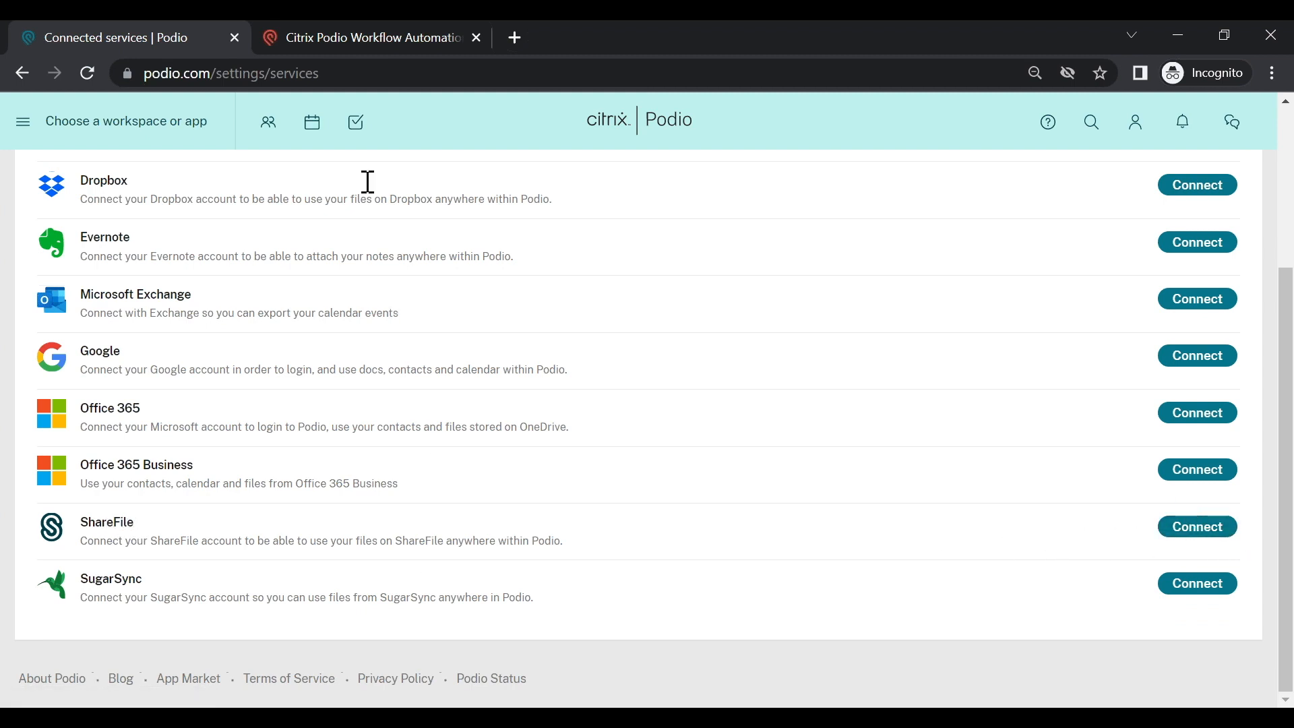
click(348, 33)
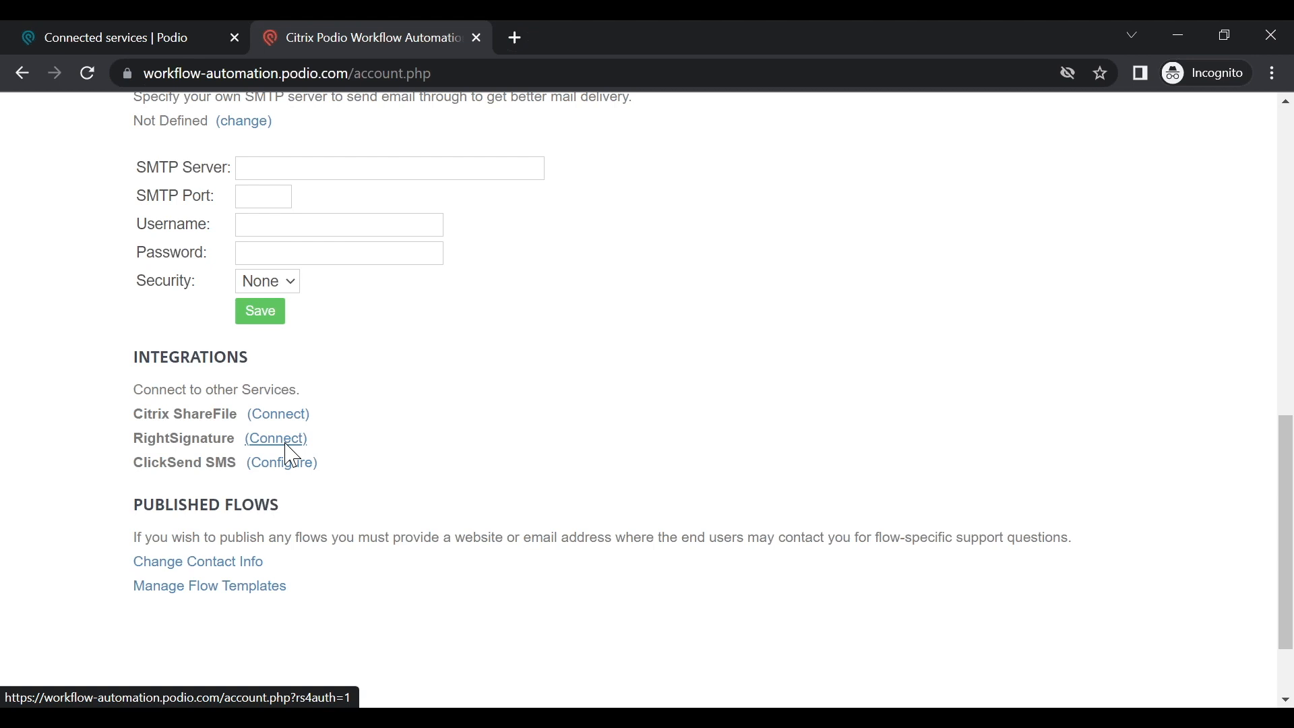
scroll(485, 442, up, 5)
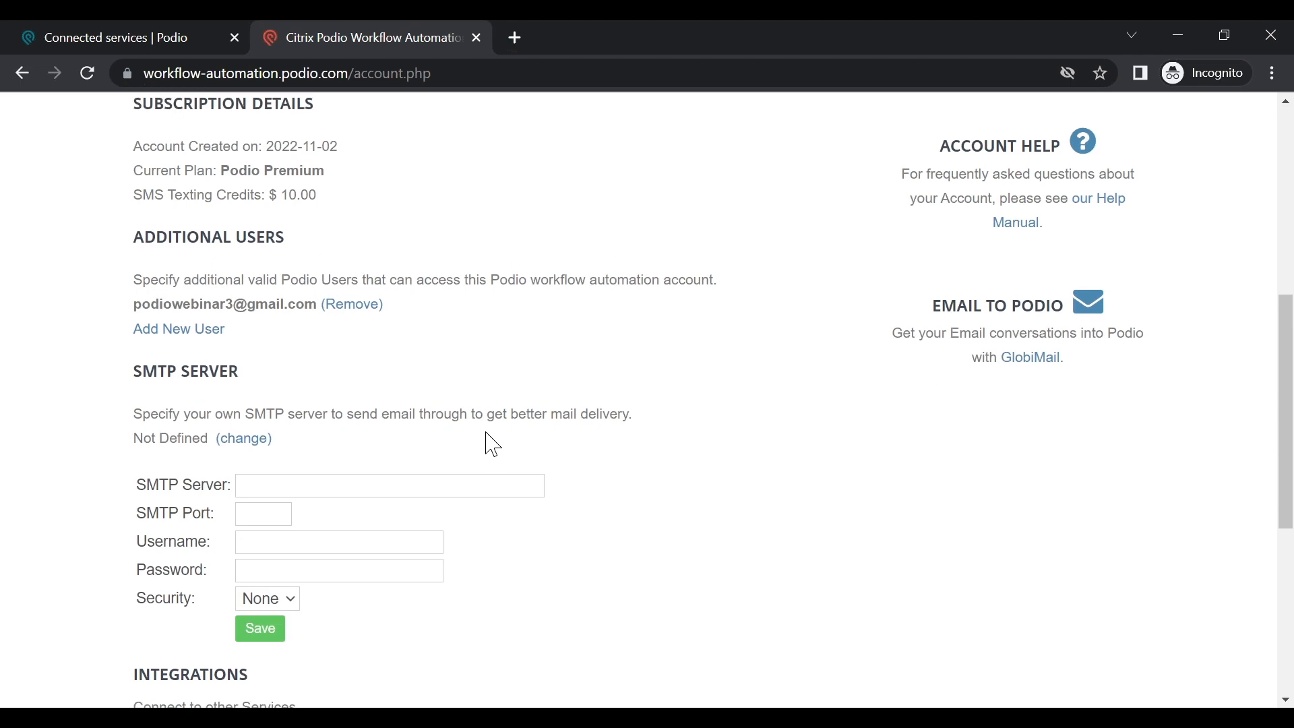
scroll(493, 445, up, 7)
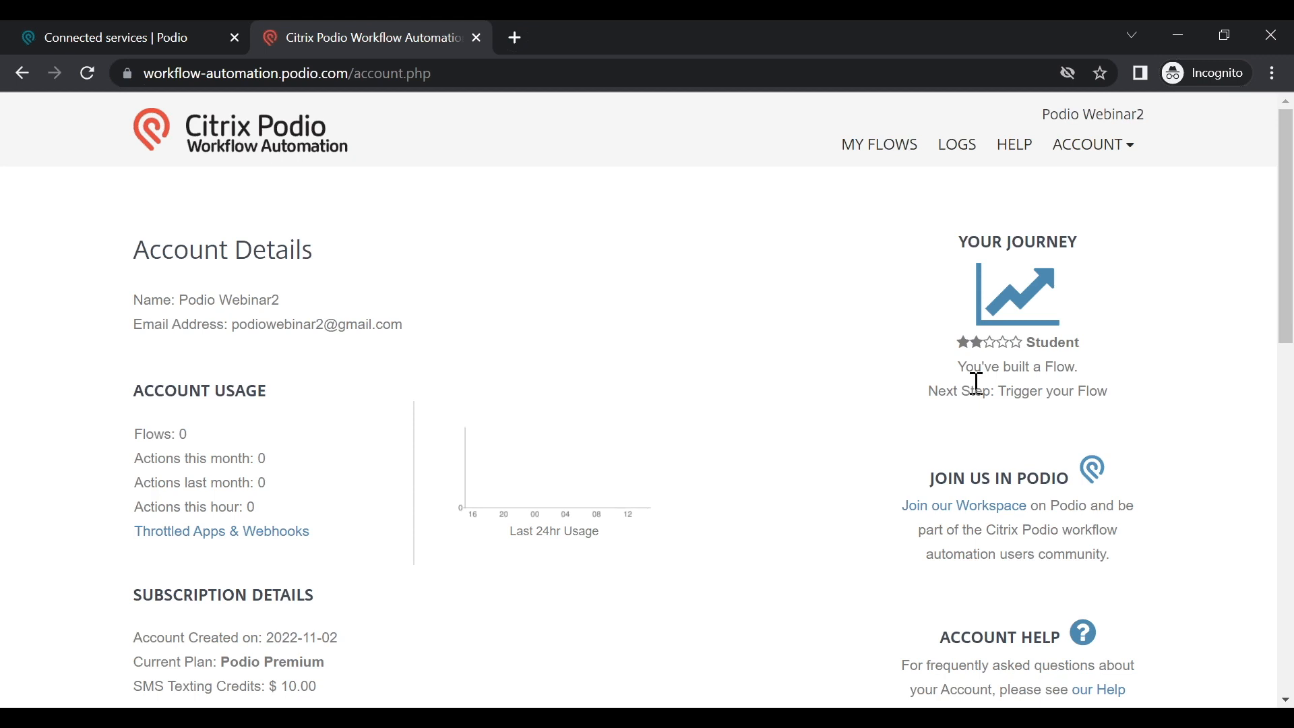
Step: Go to My Flows, select the Clients app, and open its Add New menu
click(890, 162)
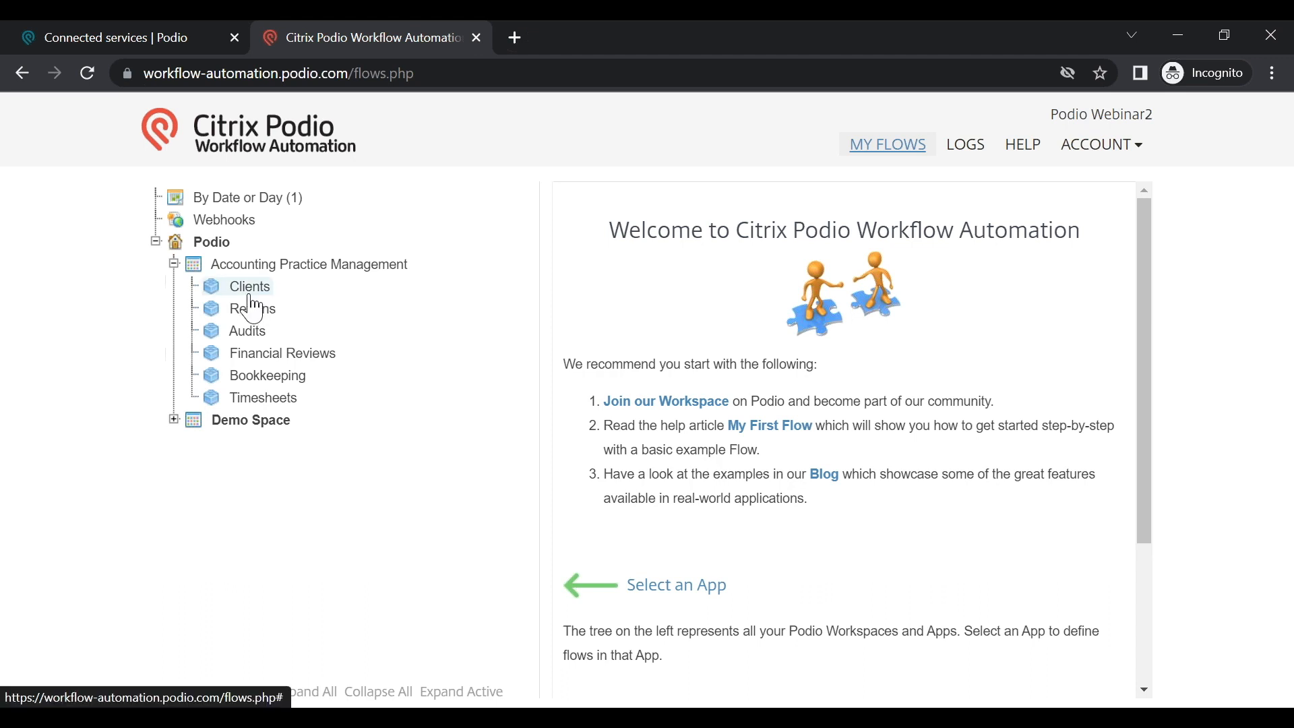
click(250, 293)
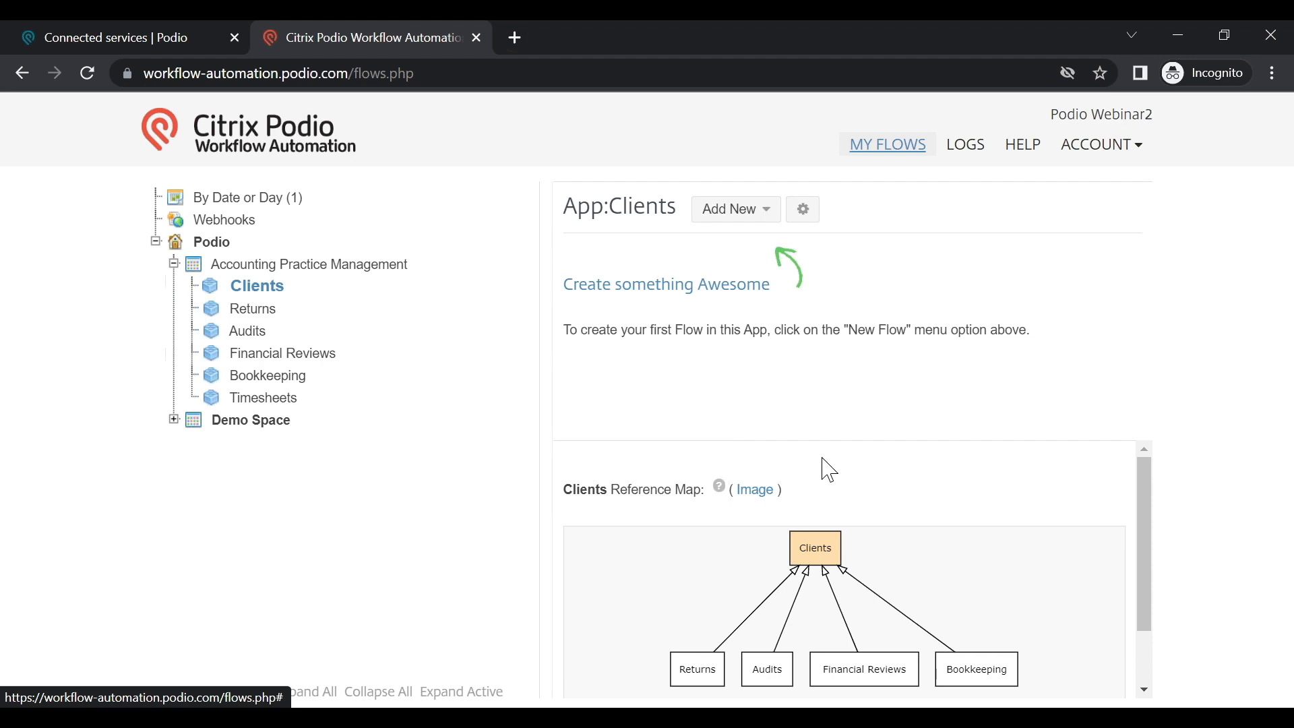
click(745, 224)
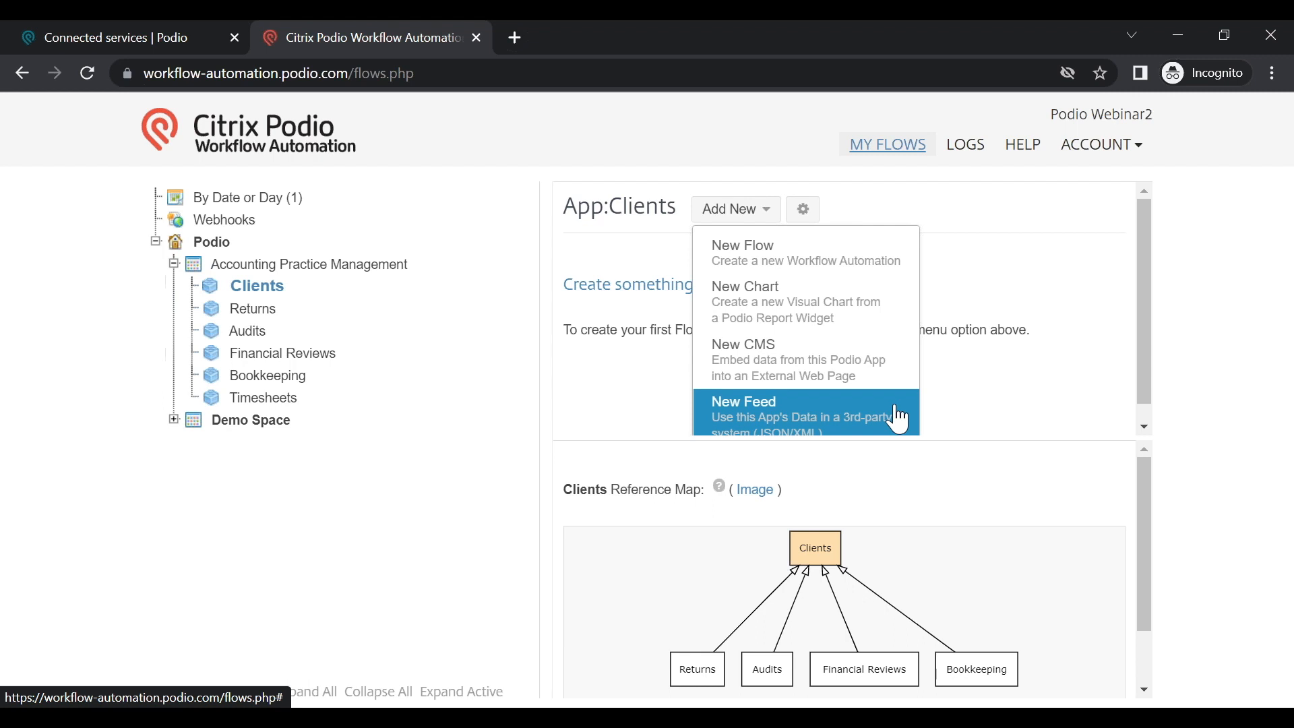
Step: Choose New Flow from the Add New dropdown to start a Clients-app flow
click(826, 270)
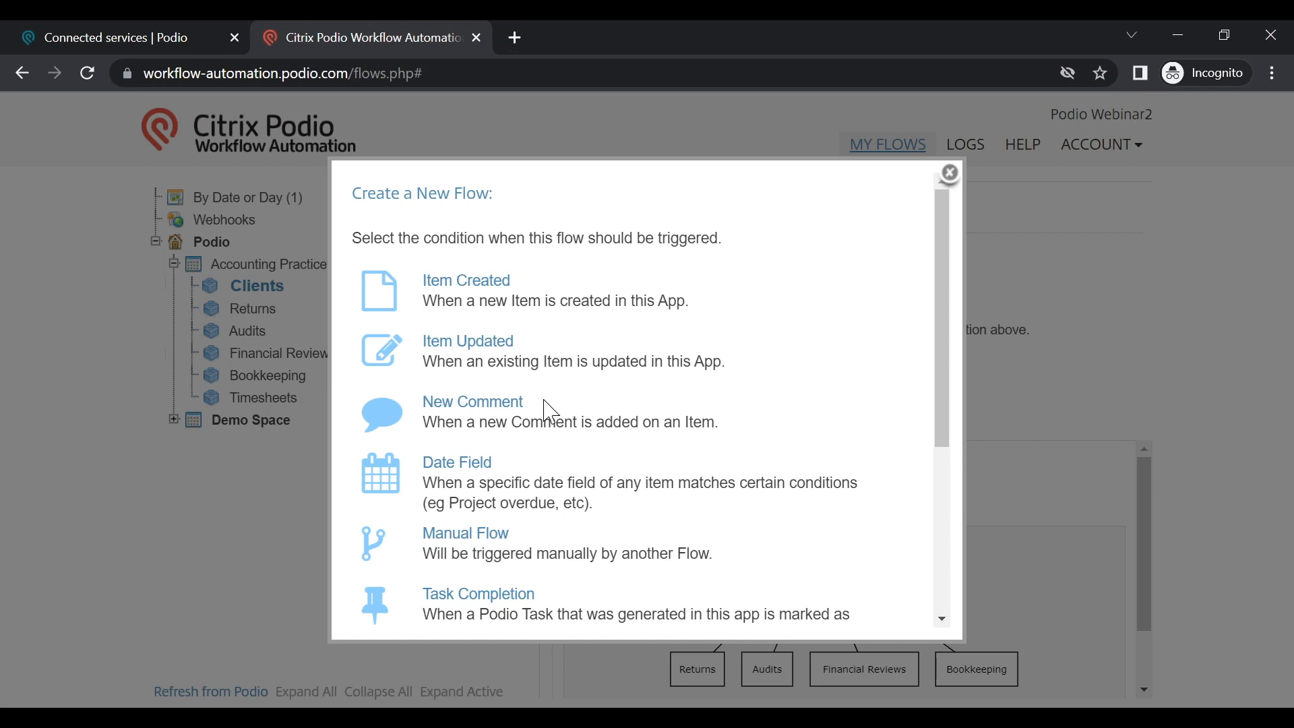
Step: Pick Item Updated as the new Clients flow's trigger
scroll(528, 422, down, 1)
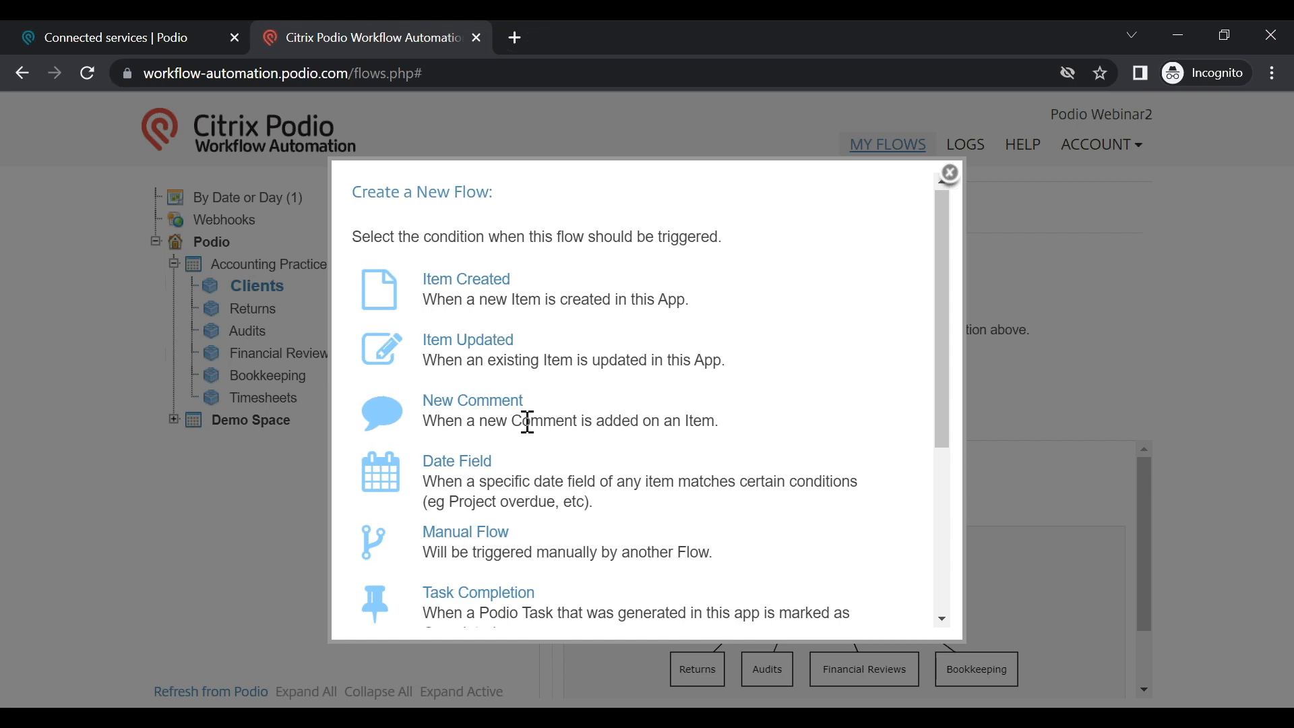
scroll(528, 423, down, 2)
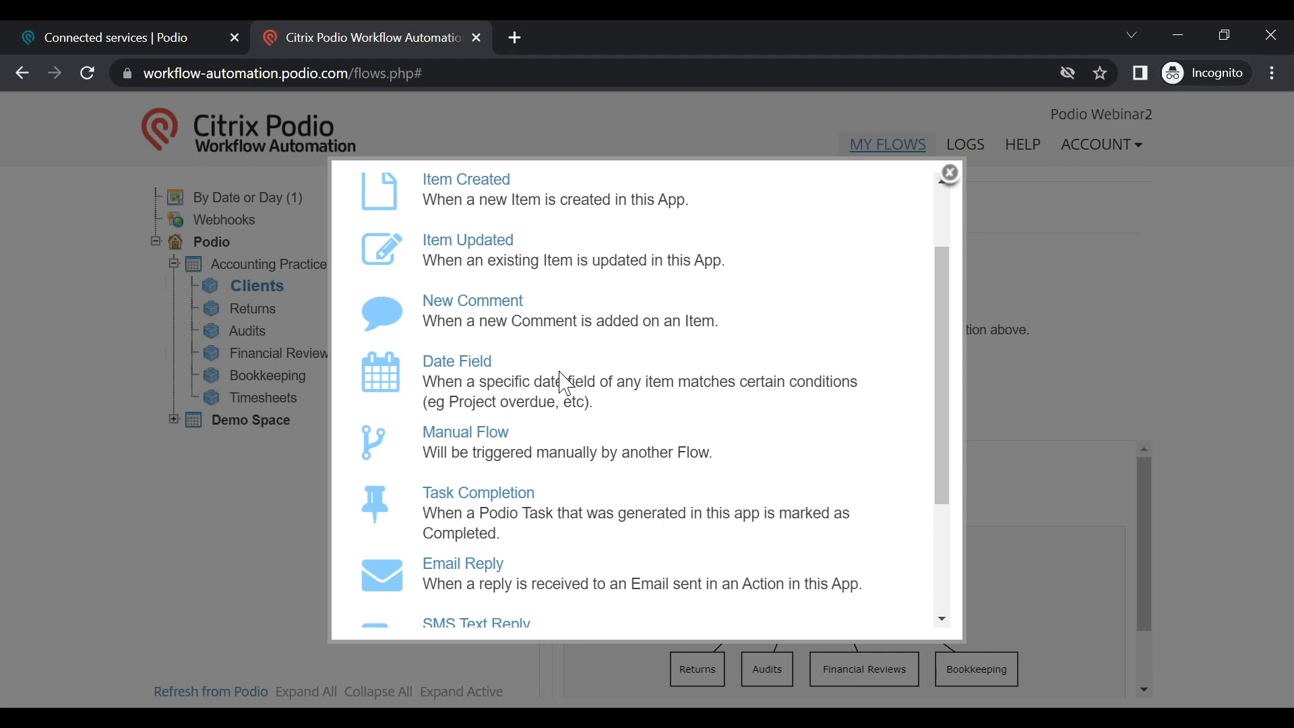
scroll(565, 384, down, 1)
scroll(565, 384, down, 1)
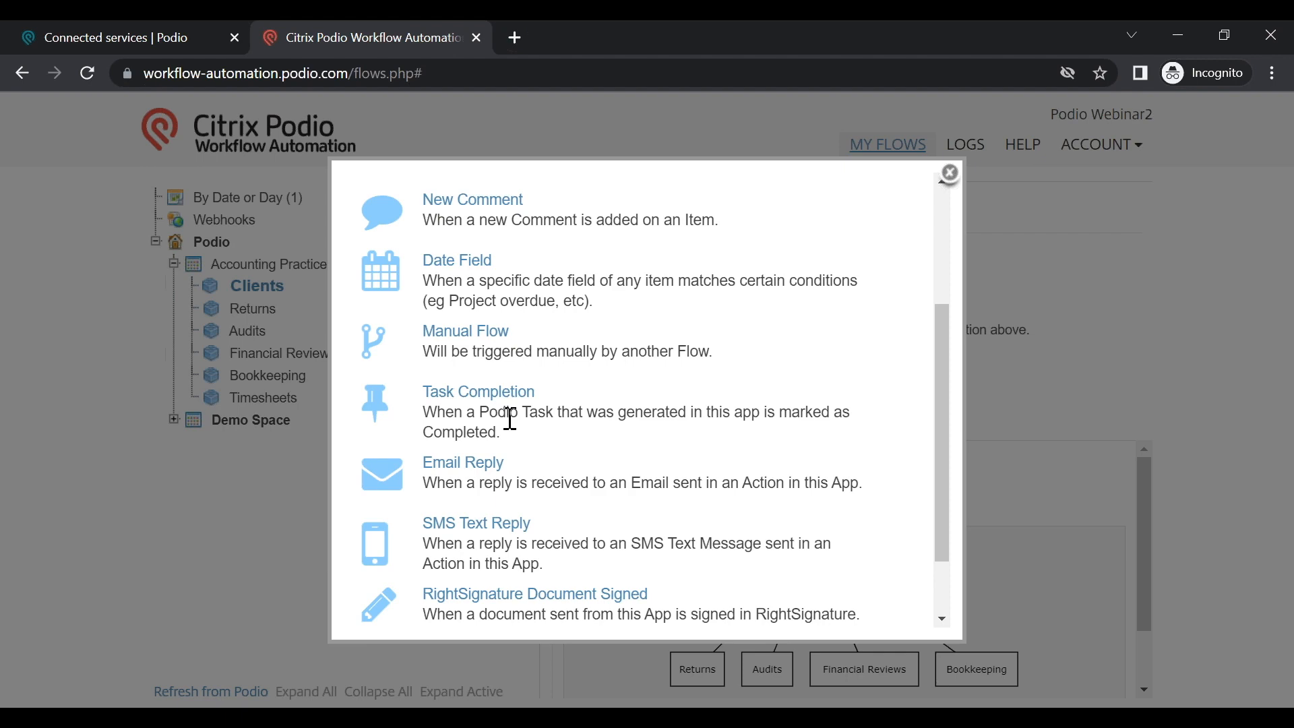
scroll(518, 408, down, 2)
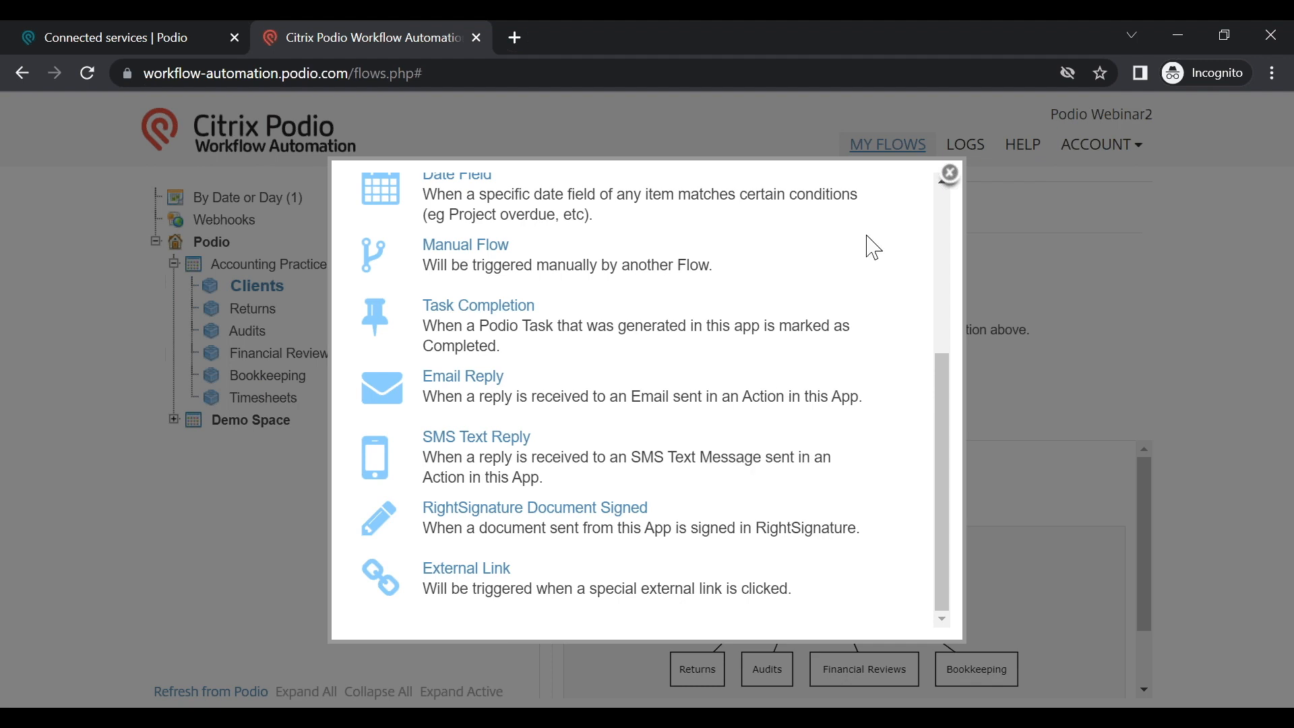
scroll(577, 406, up, 1)
scroll(576, 407, up, 3)
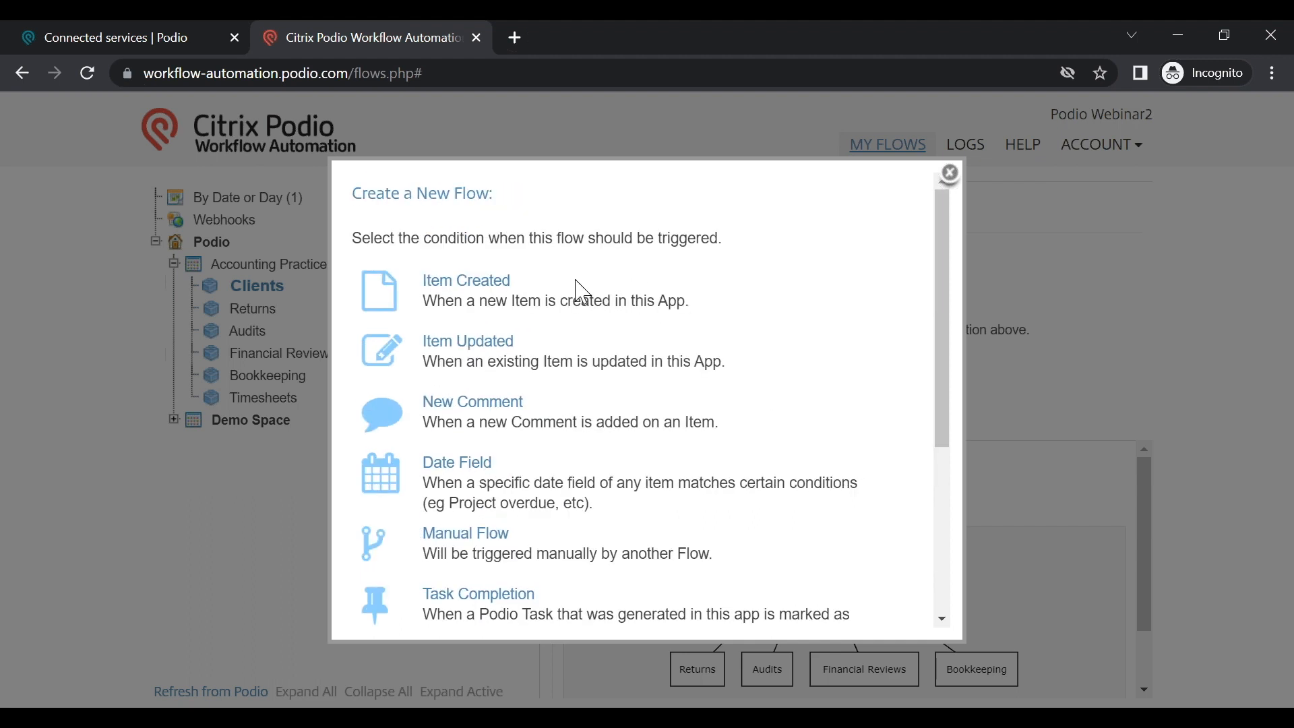
click(474, 344)
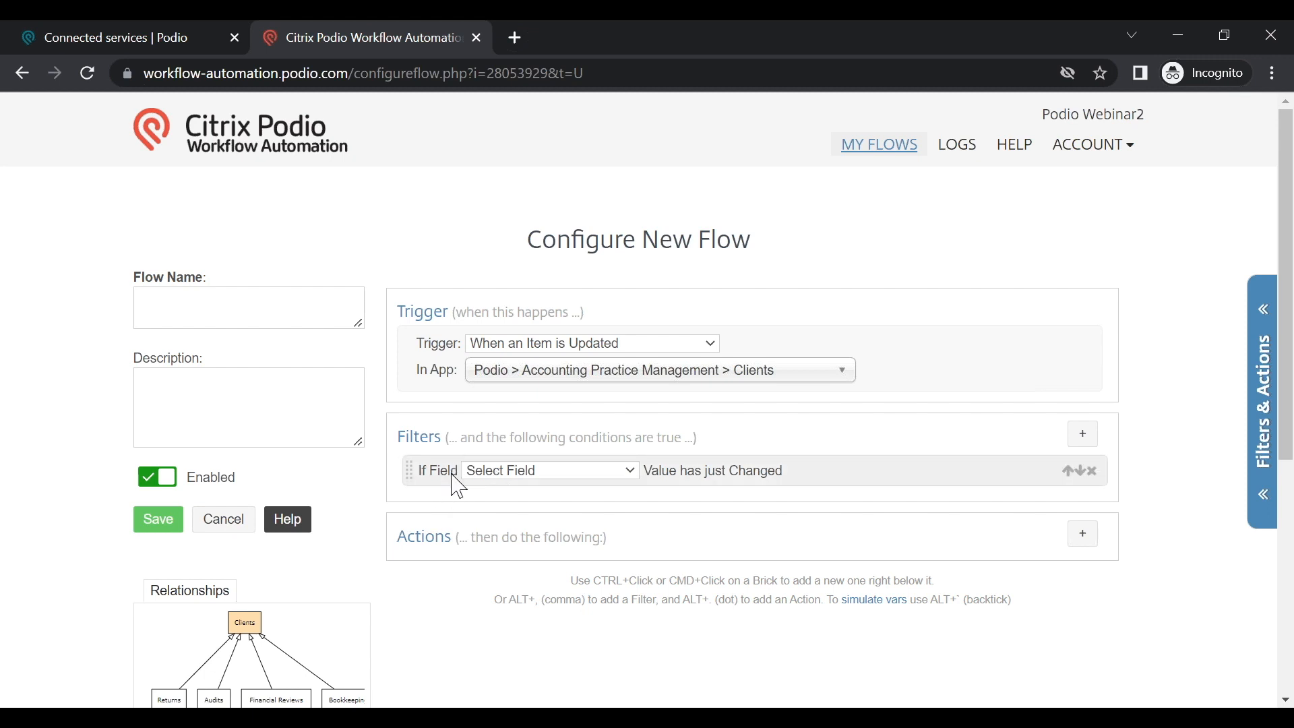
Step: Set the first filter's If Field to Services Interested In and add a second filter row
click(560, 481)
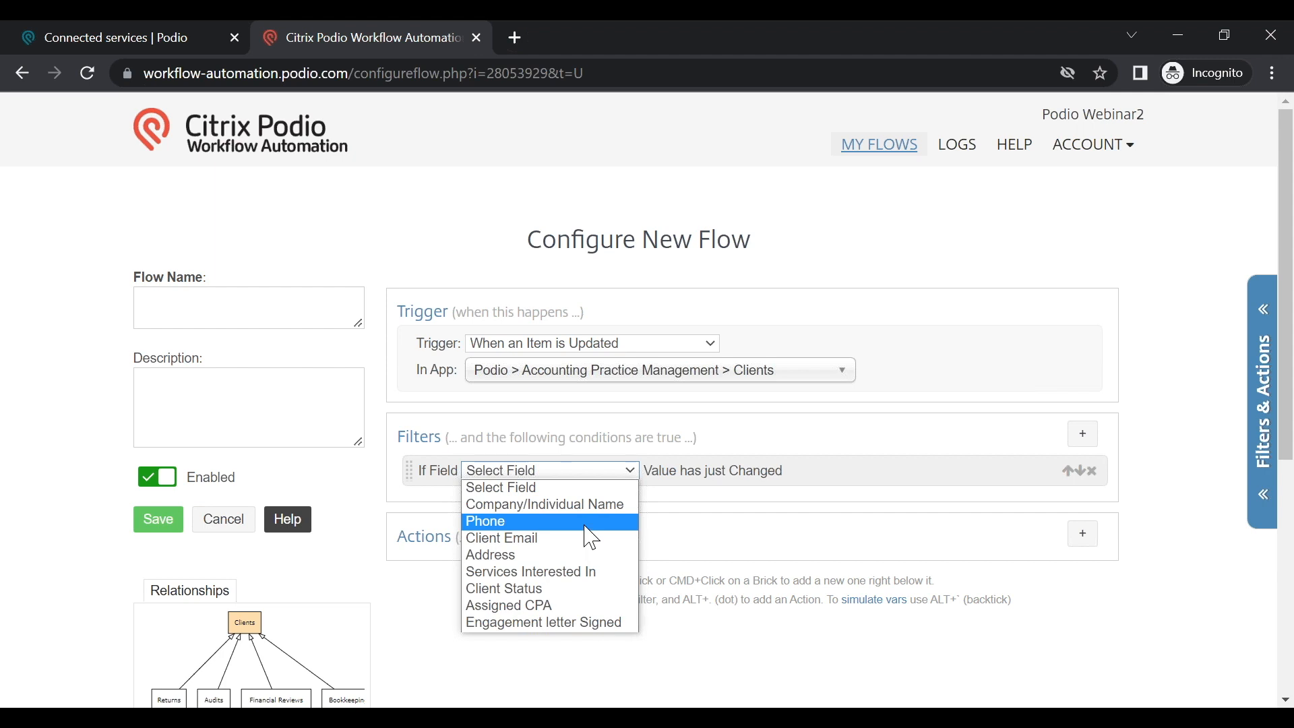
click(583, 575)
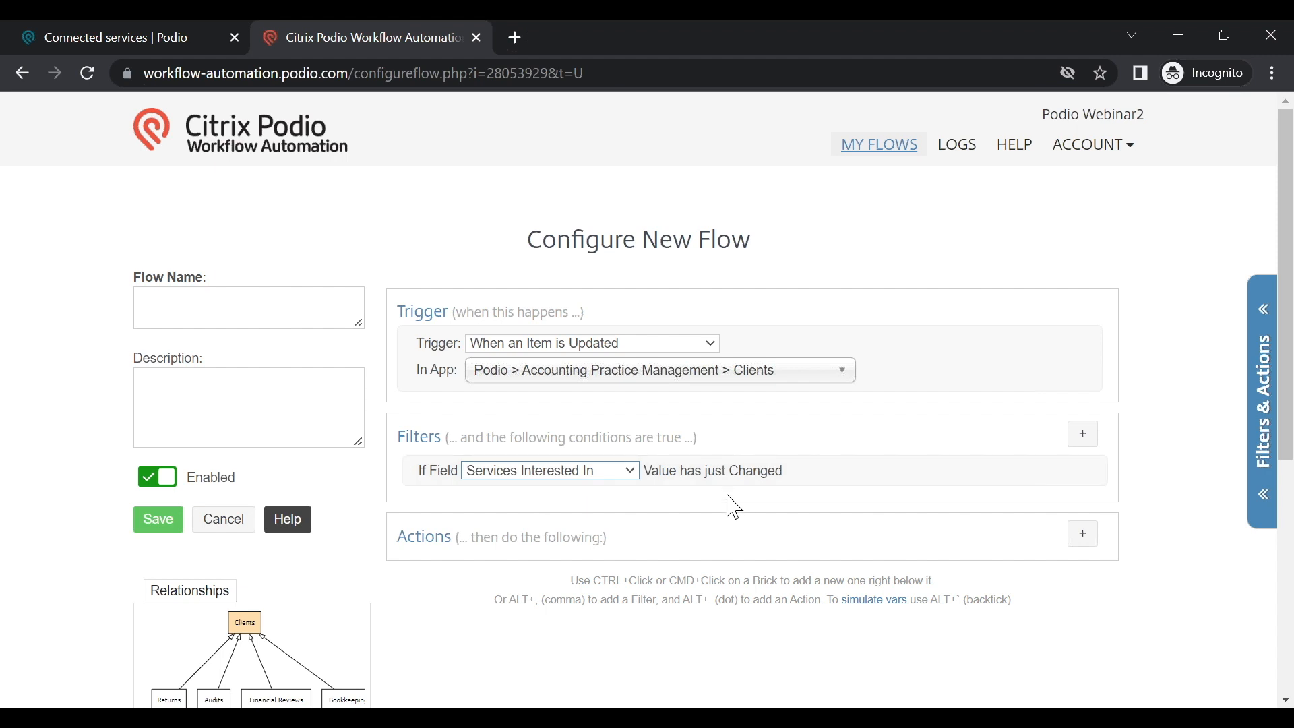
click(1084, 445)
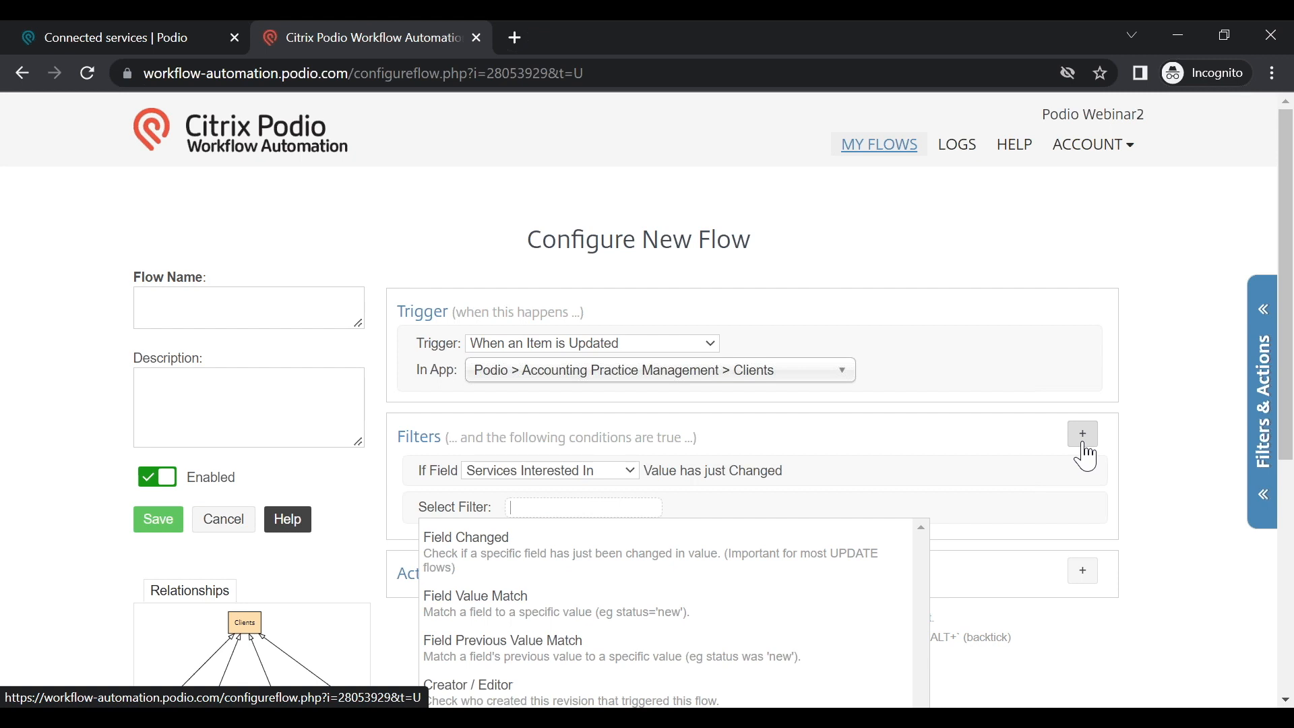
Step: Add a Field Previous Value Match filter: Services Interested In equal to Not Set
click(581, 657)
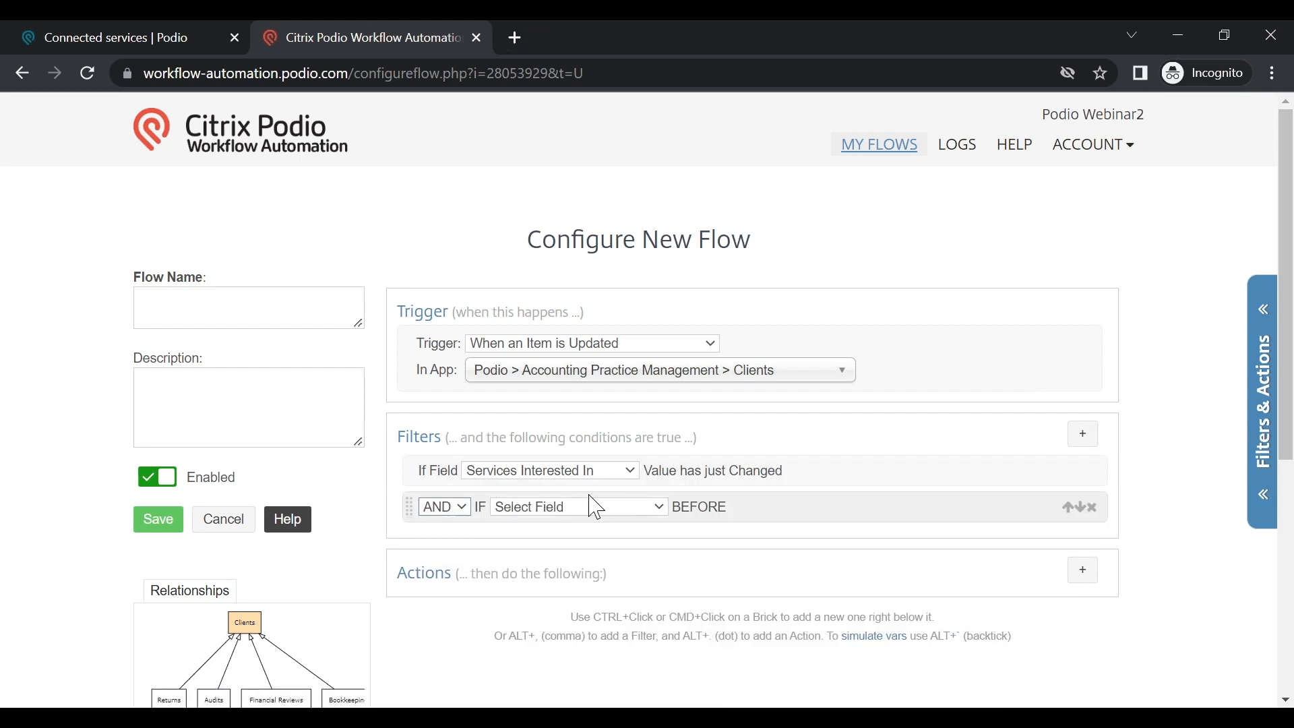
click(595, 508)
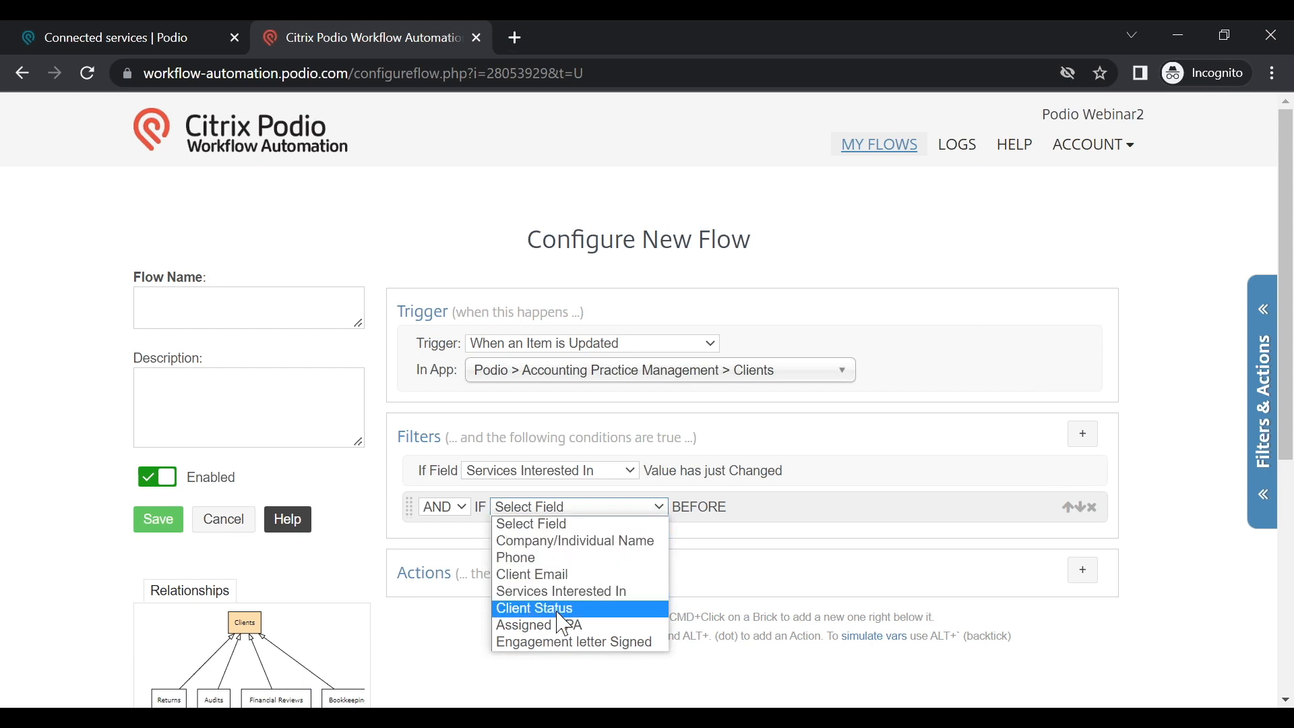
click(561, 591)
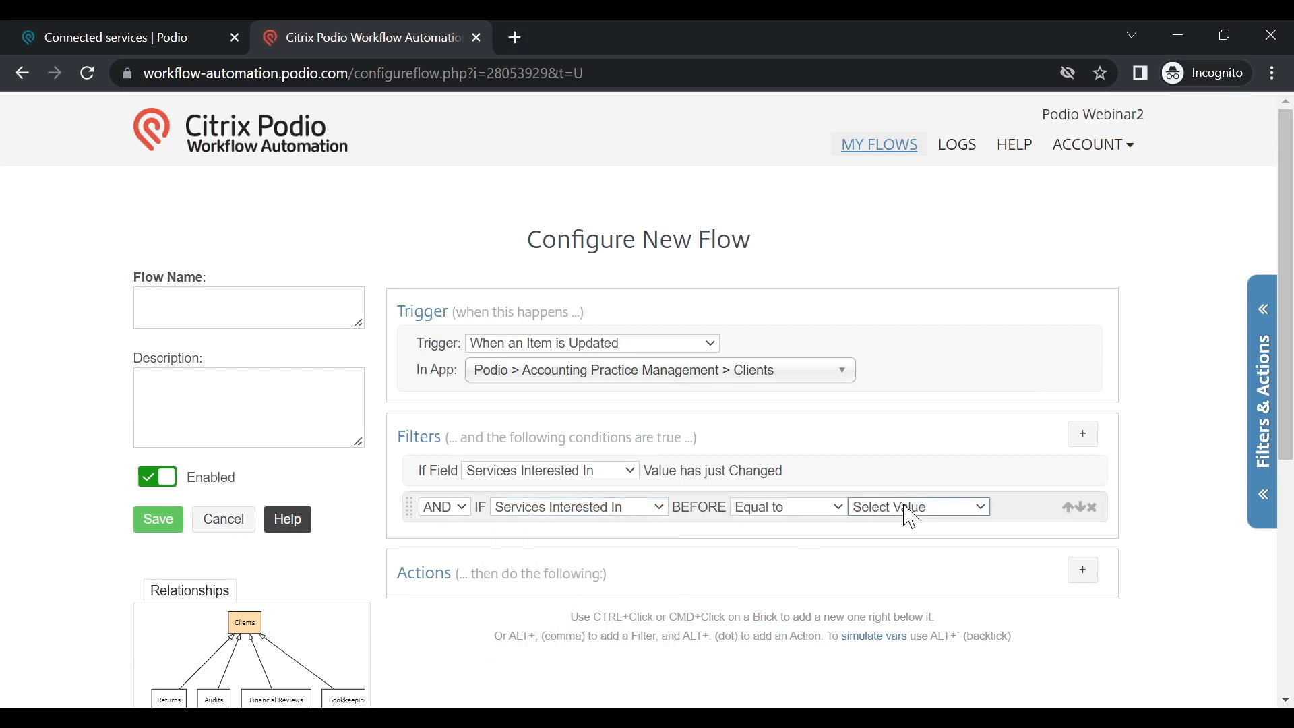
click(911, 518)
click(898, 539)
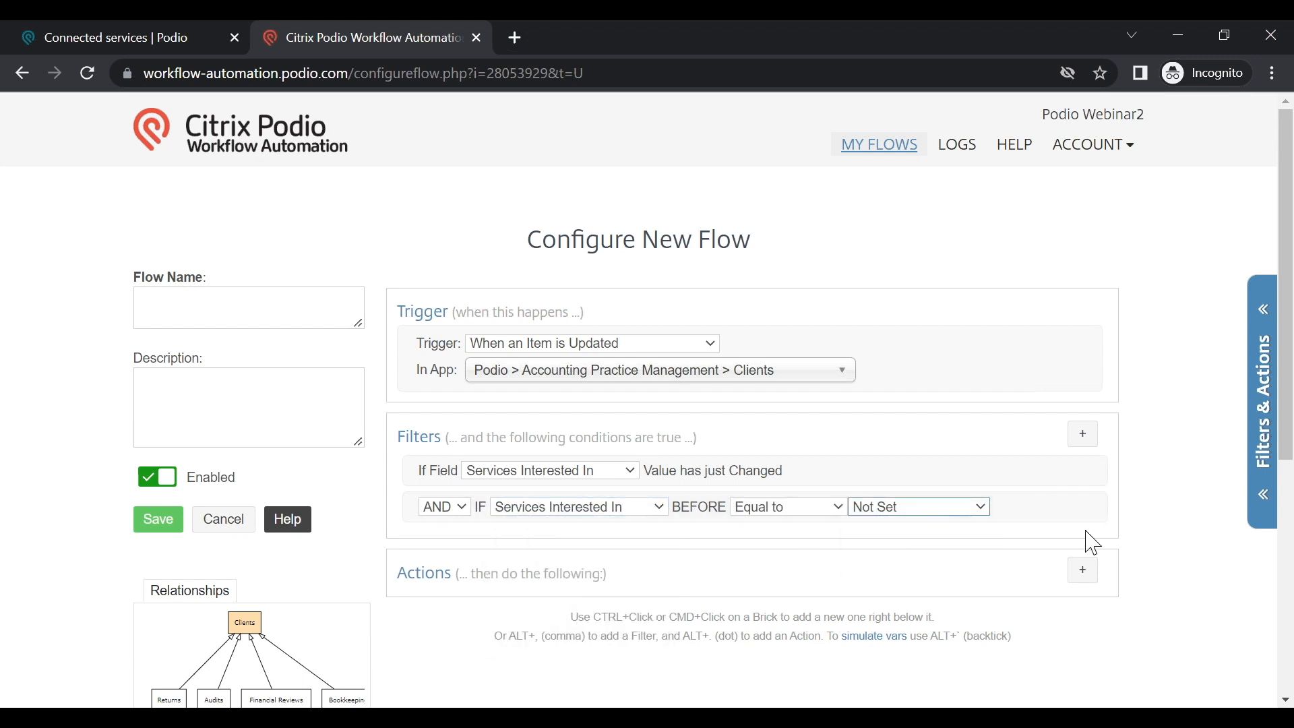
Step: Add a Field Value Match filter: Services Interested In equal to Tax Return Services, joined by AND
click(1084, 435)
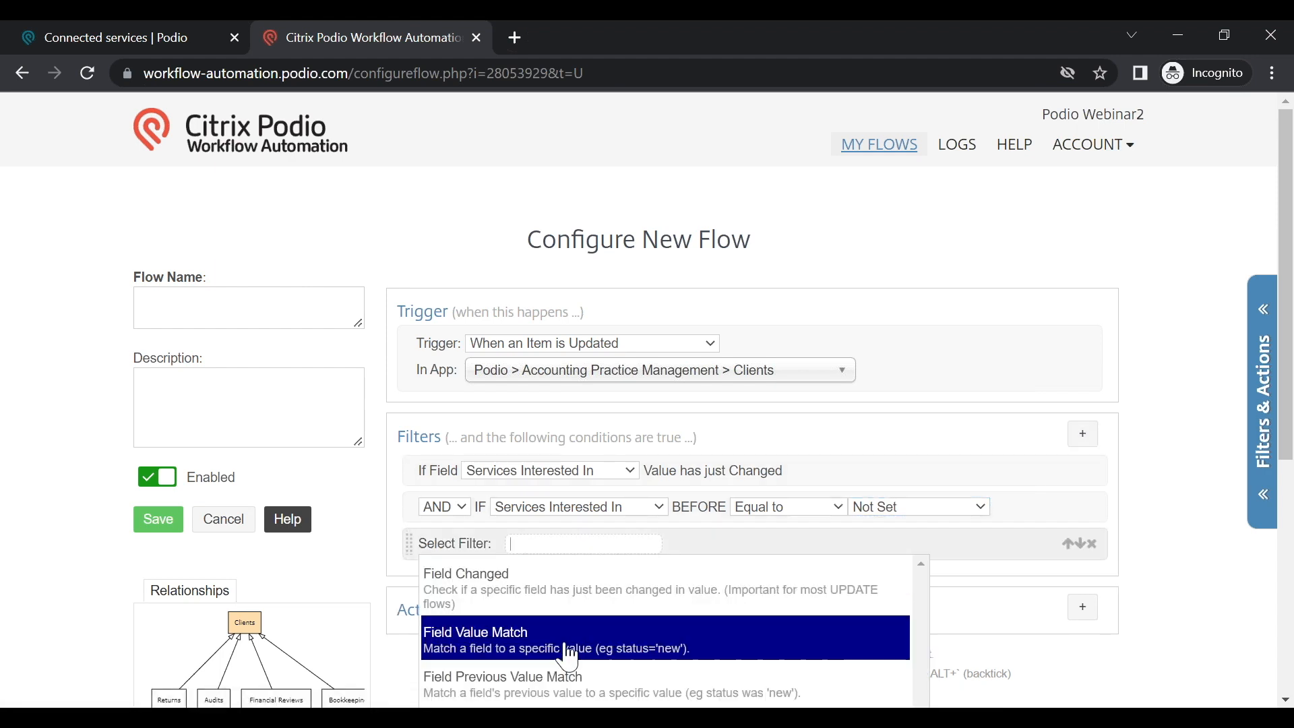
click(567, 651)
click(548, 545)
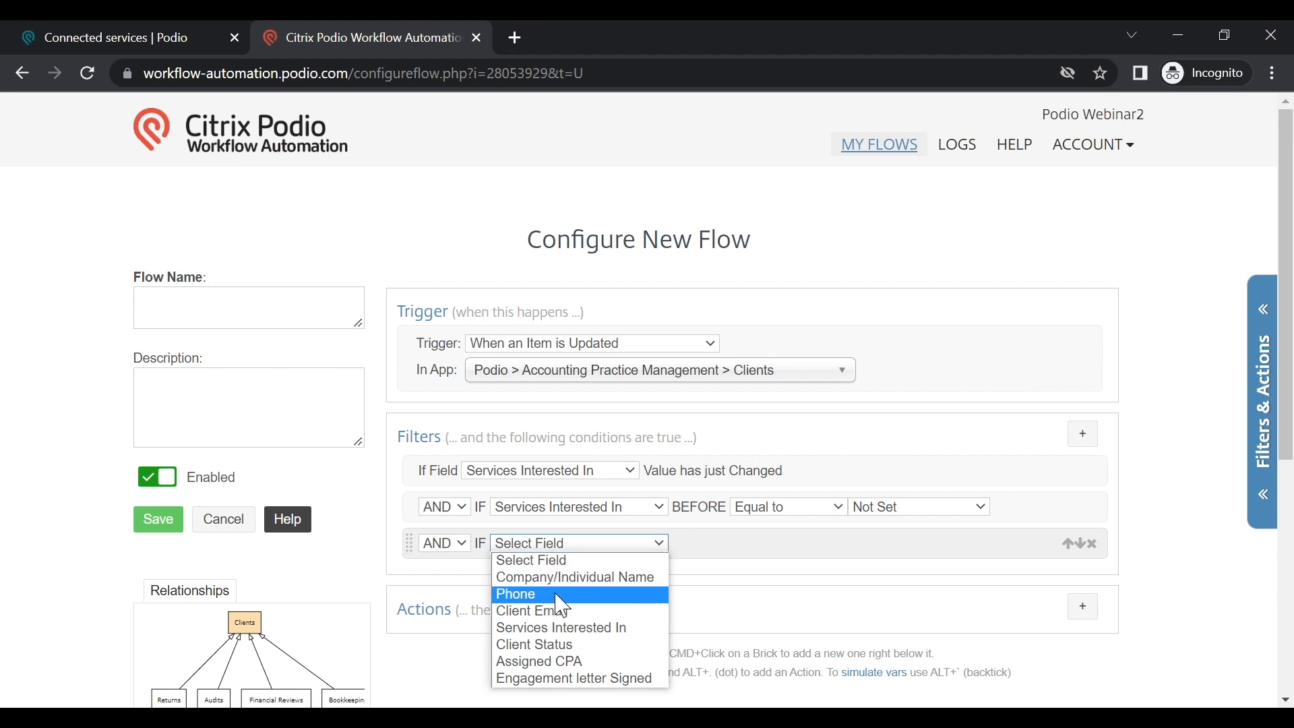
click(570, 645)
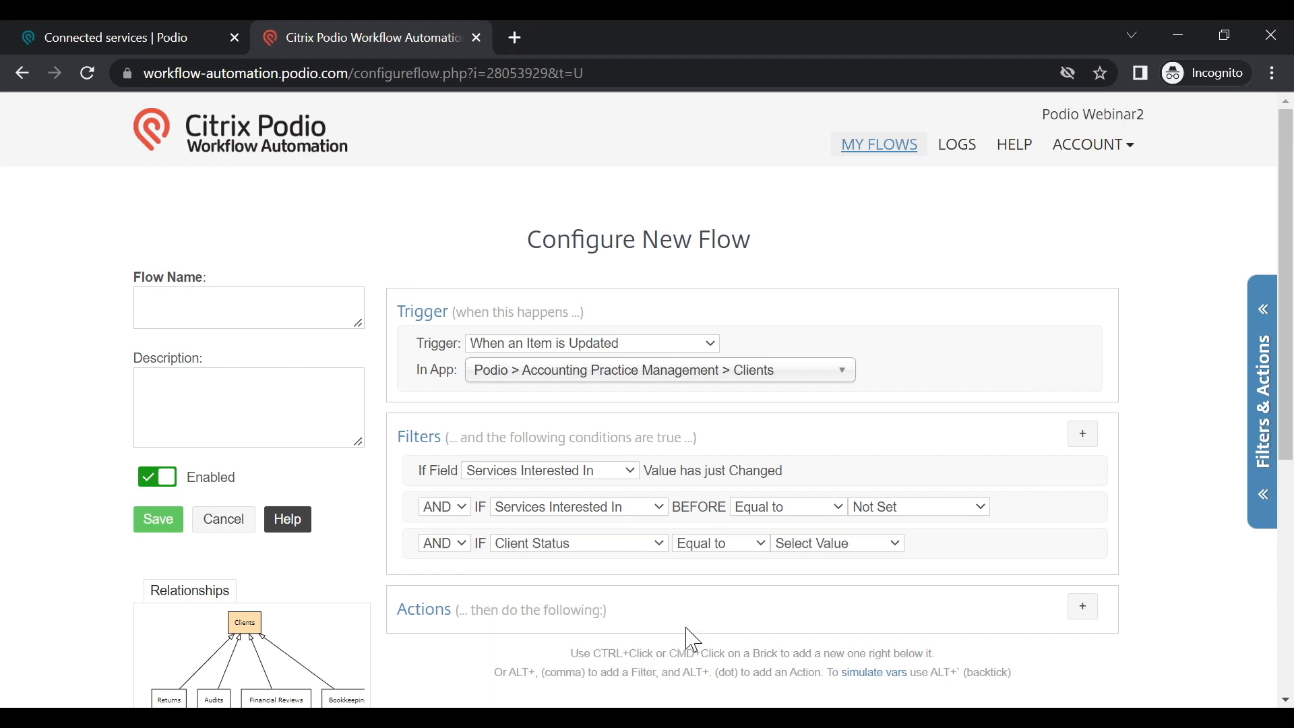
click(627, 547)
click(588, 627)
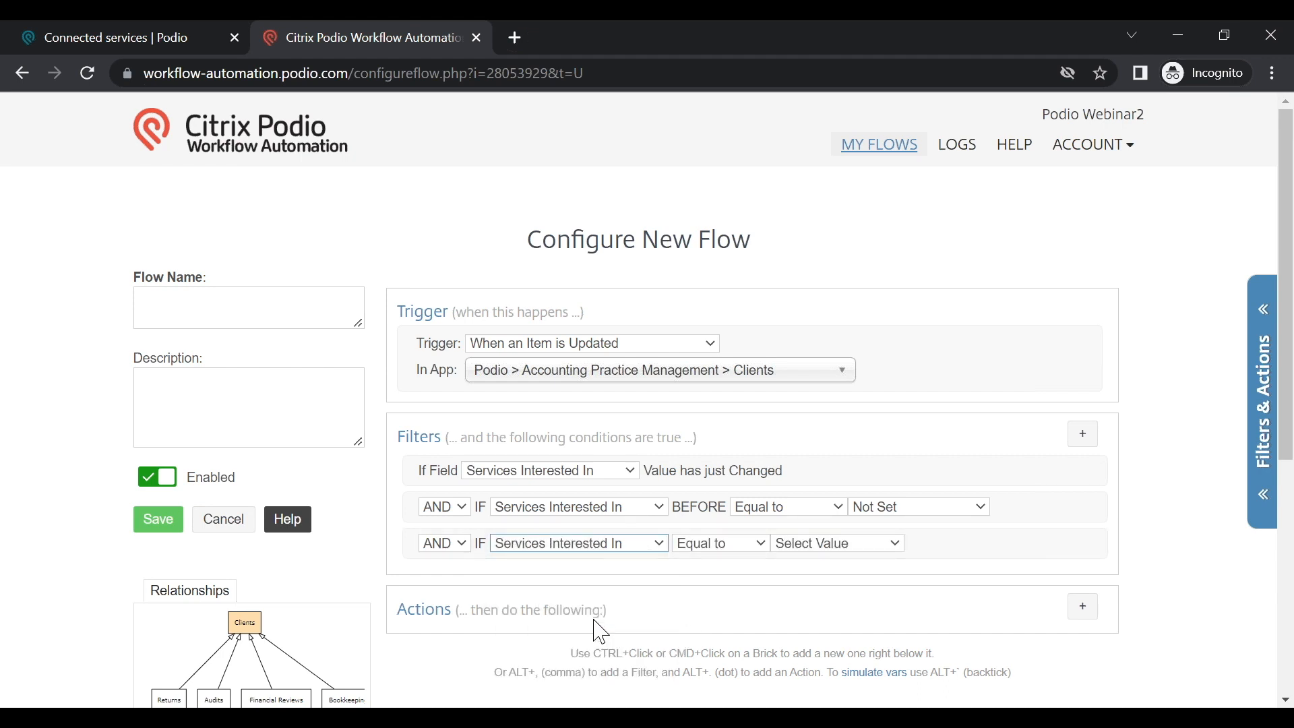
click(723, 549)
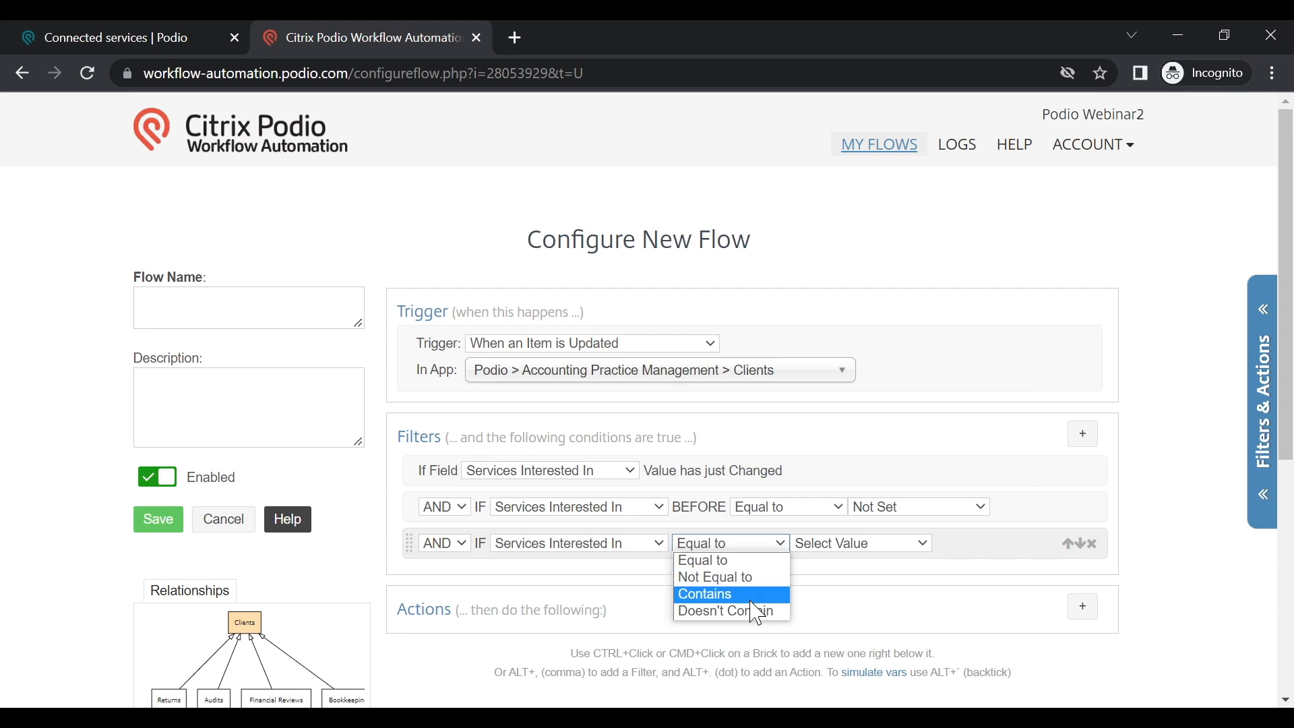
click(741, 561)
click(859, 546)
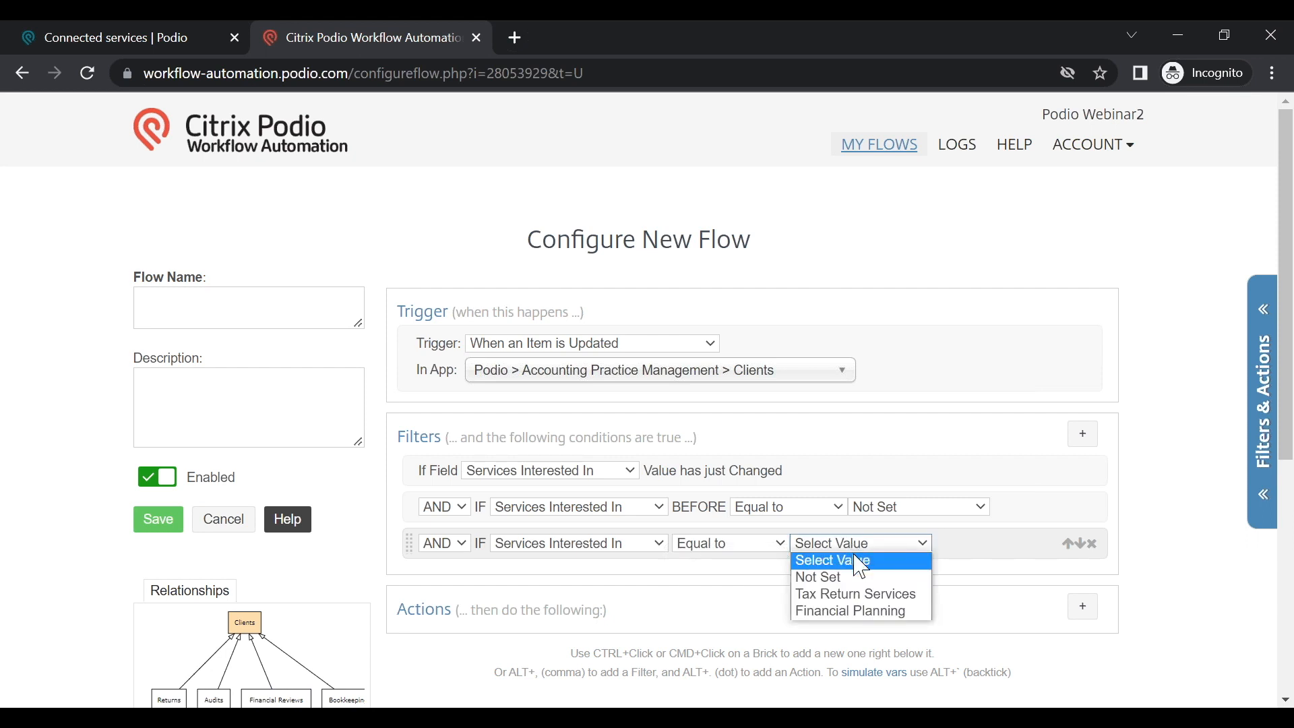
click(858, 594)
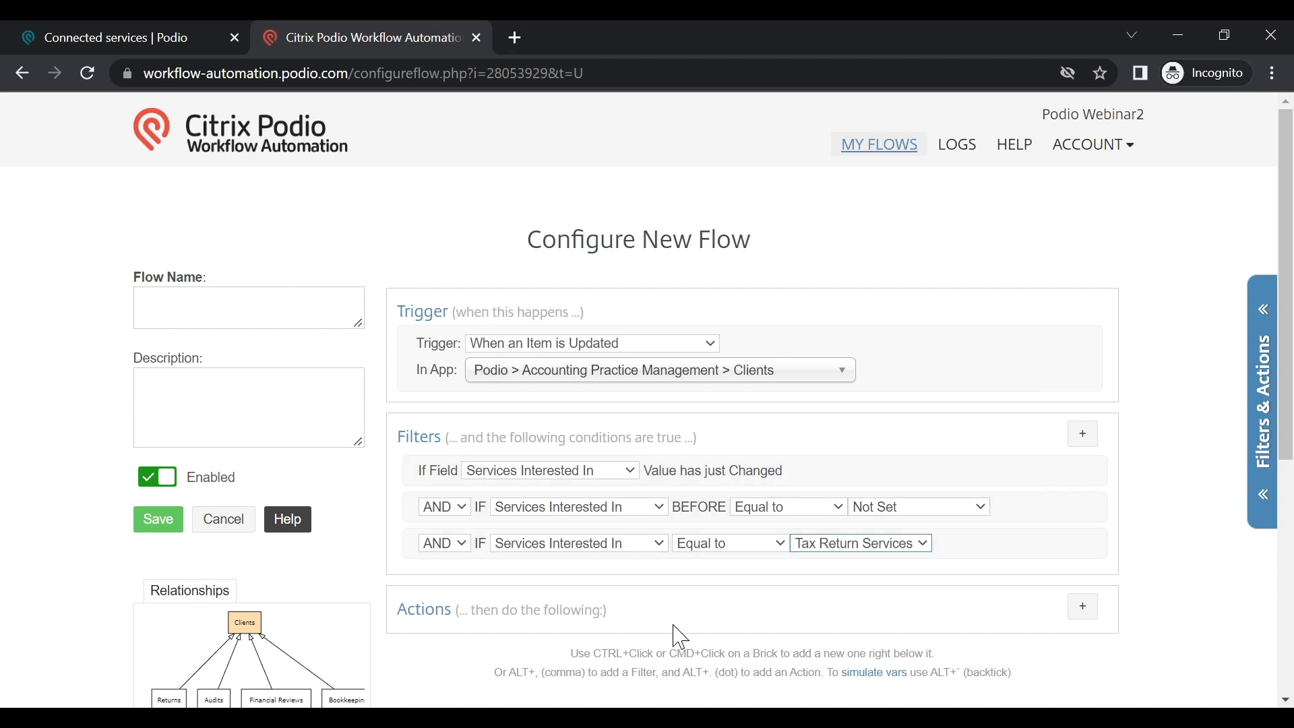
click(453, 507)
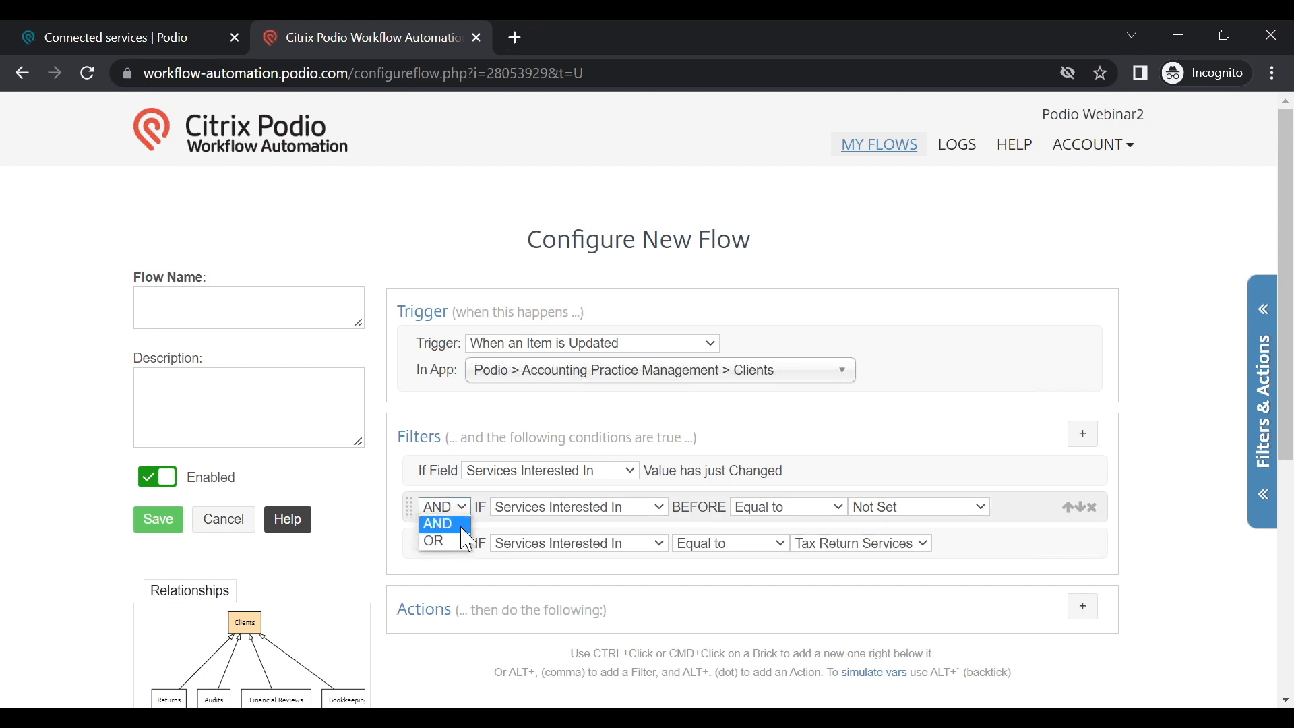
click(464, 528)
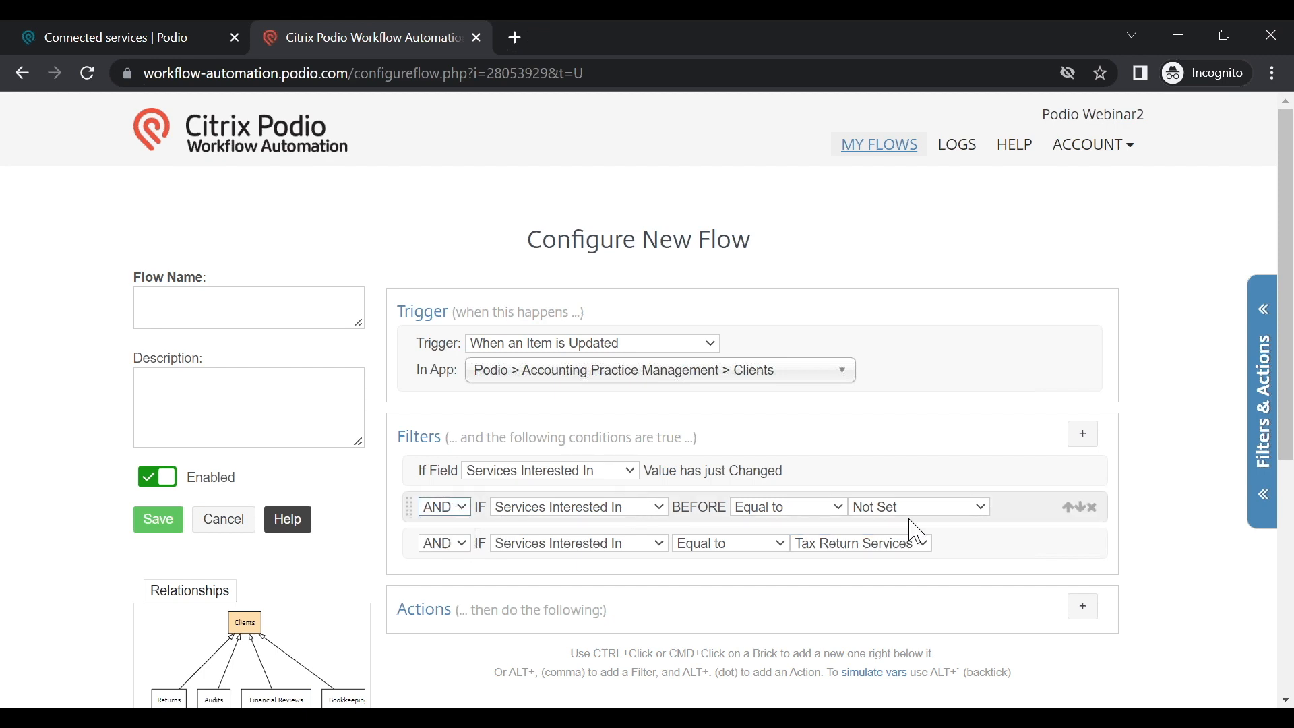
click(1083, 435)
scroll(696, 569, down, 3)
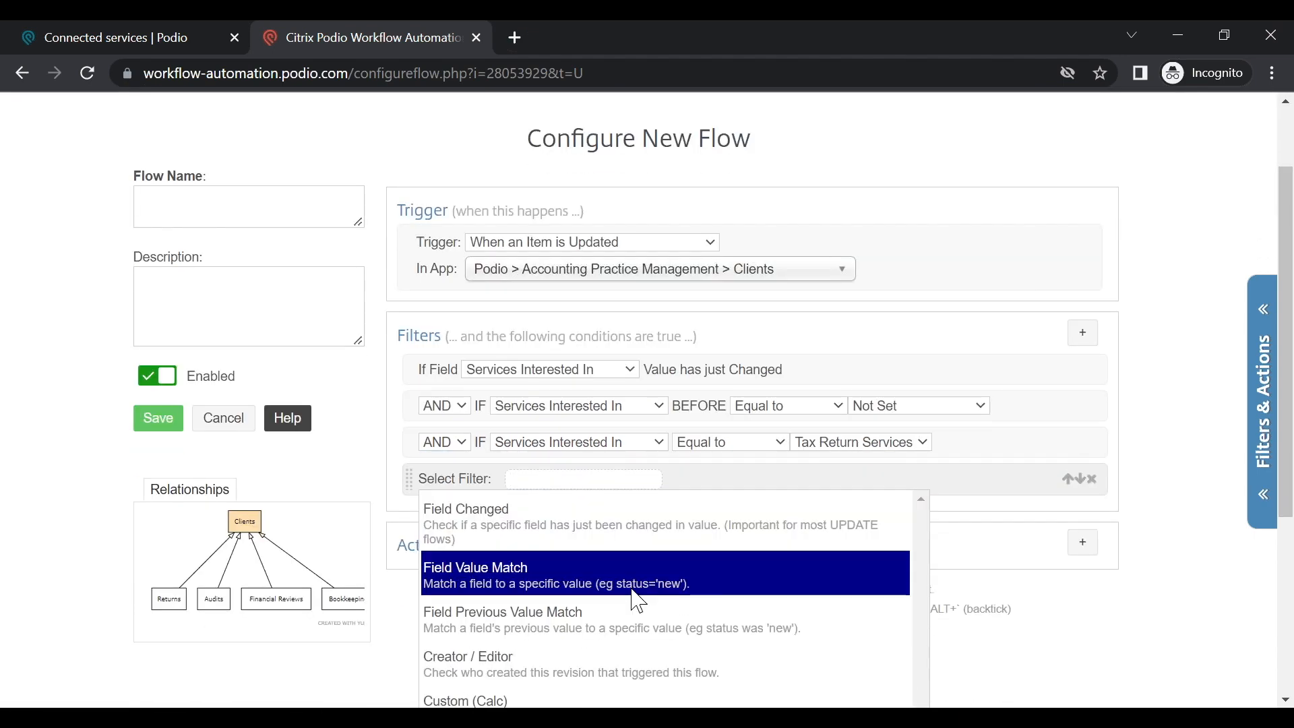
click(590, 614)
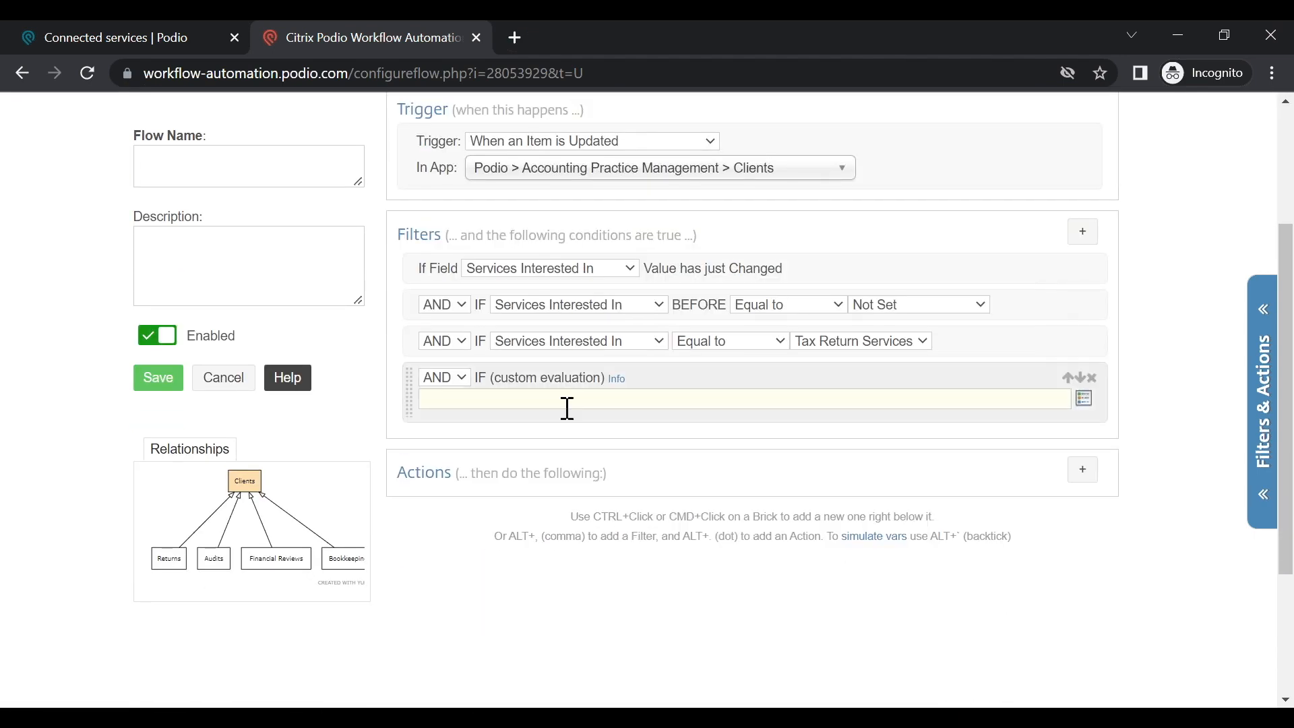
click(617, 384)
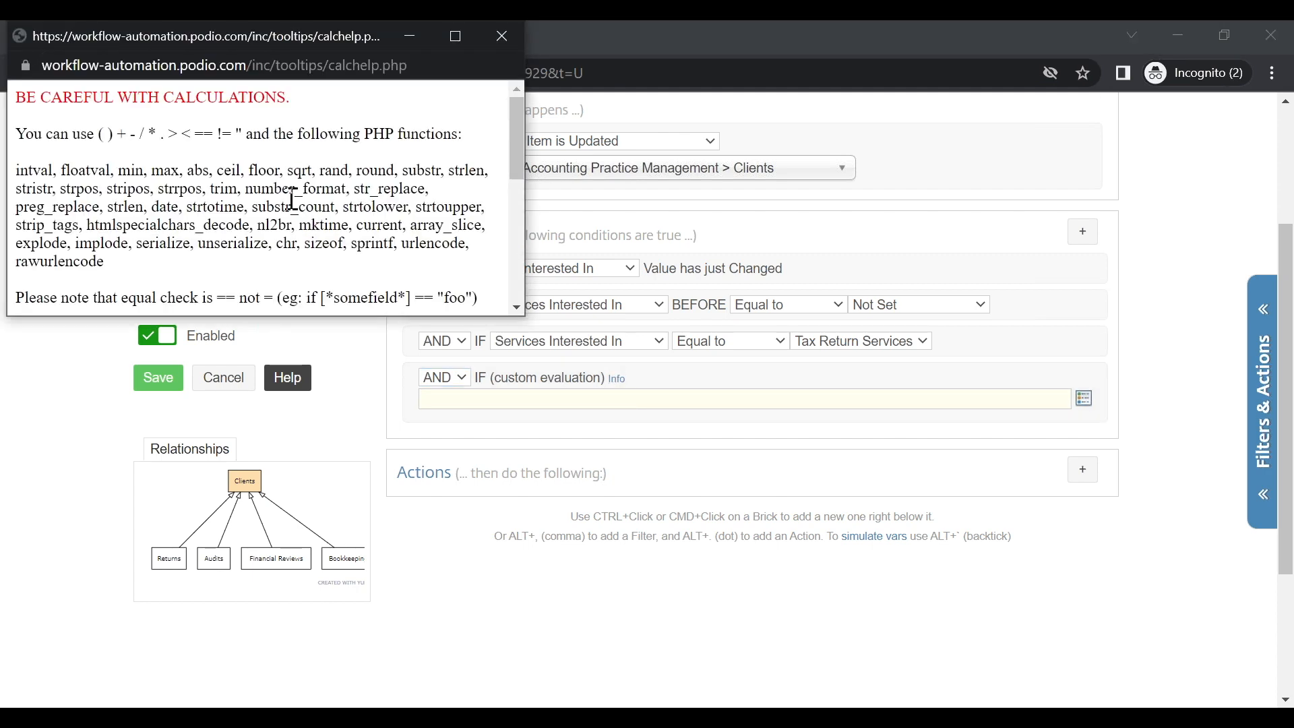
scroll(292, 237, down, 2)
scroll(324, 237, up, 2)
scroll(232, 186, down, 1)
scroll(231, 185, down, 3)
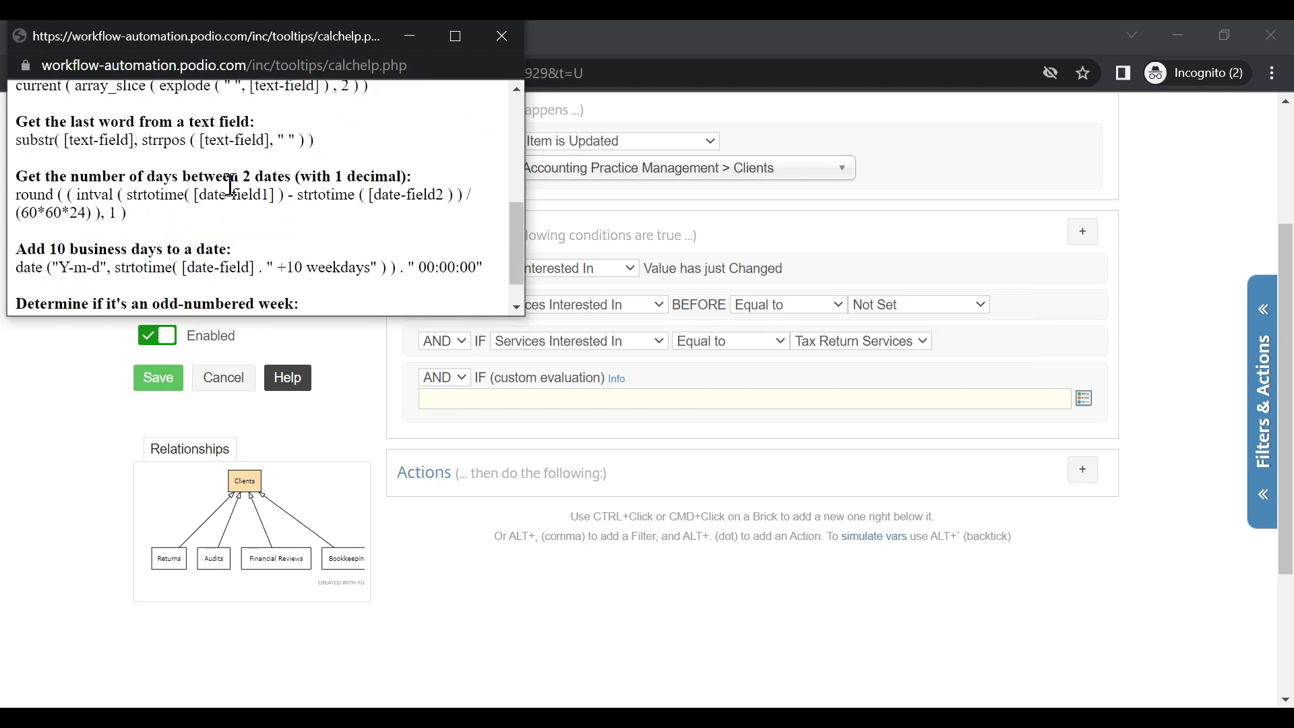
click(502, 37)
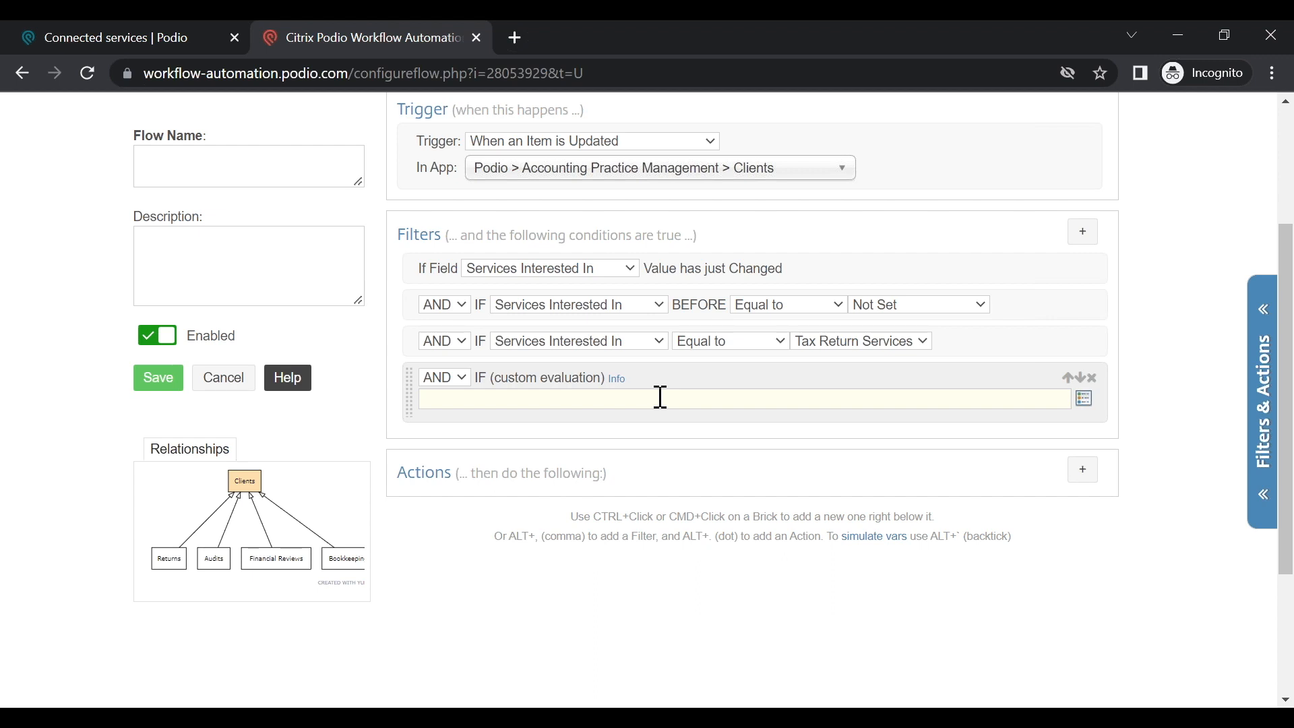
click(1093, 378)
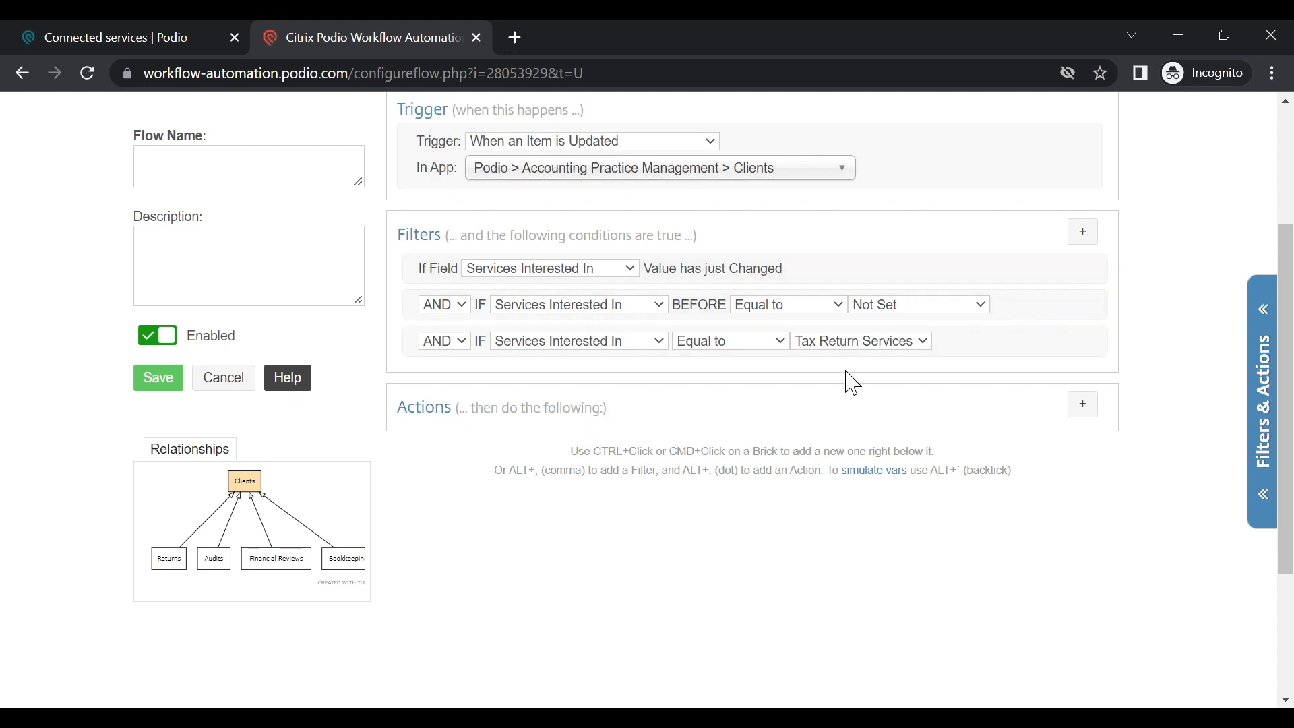
Step: Add an If (Sanity Check) action from the bottom of the action list
click(1085, 406)
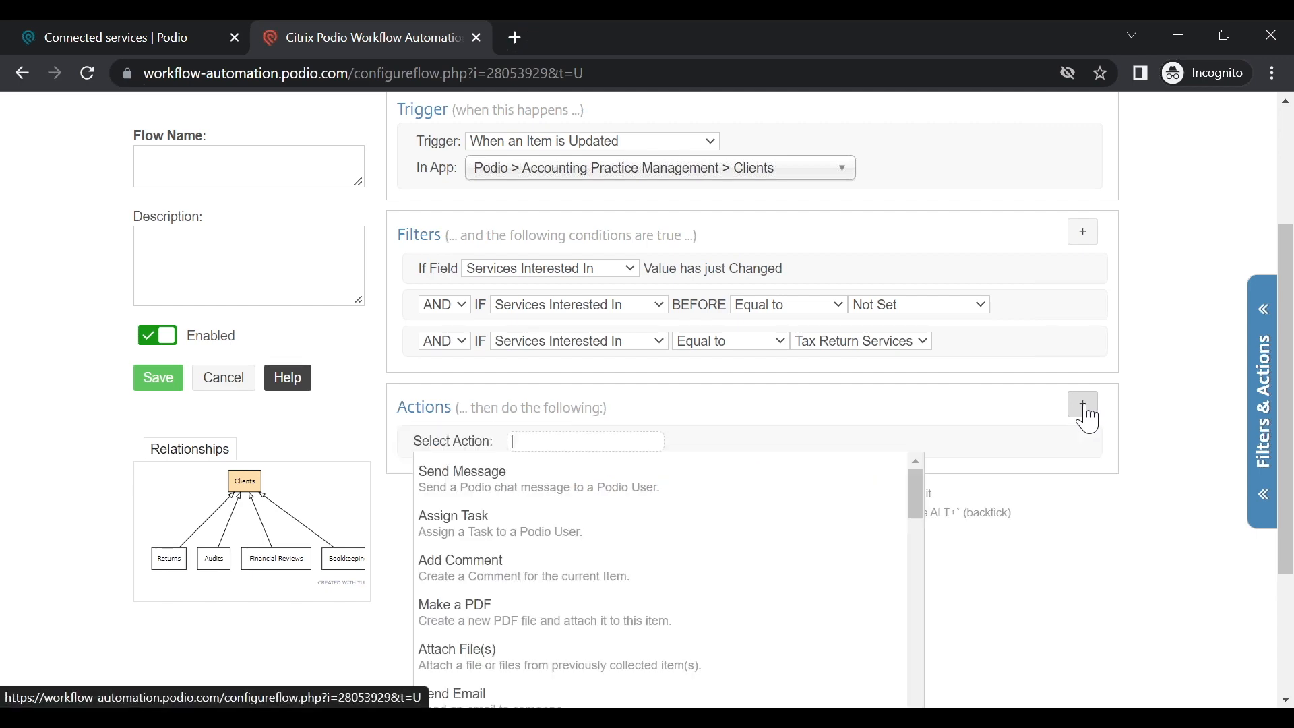
scroll(820, 509, down, 3)
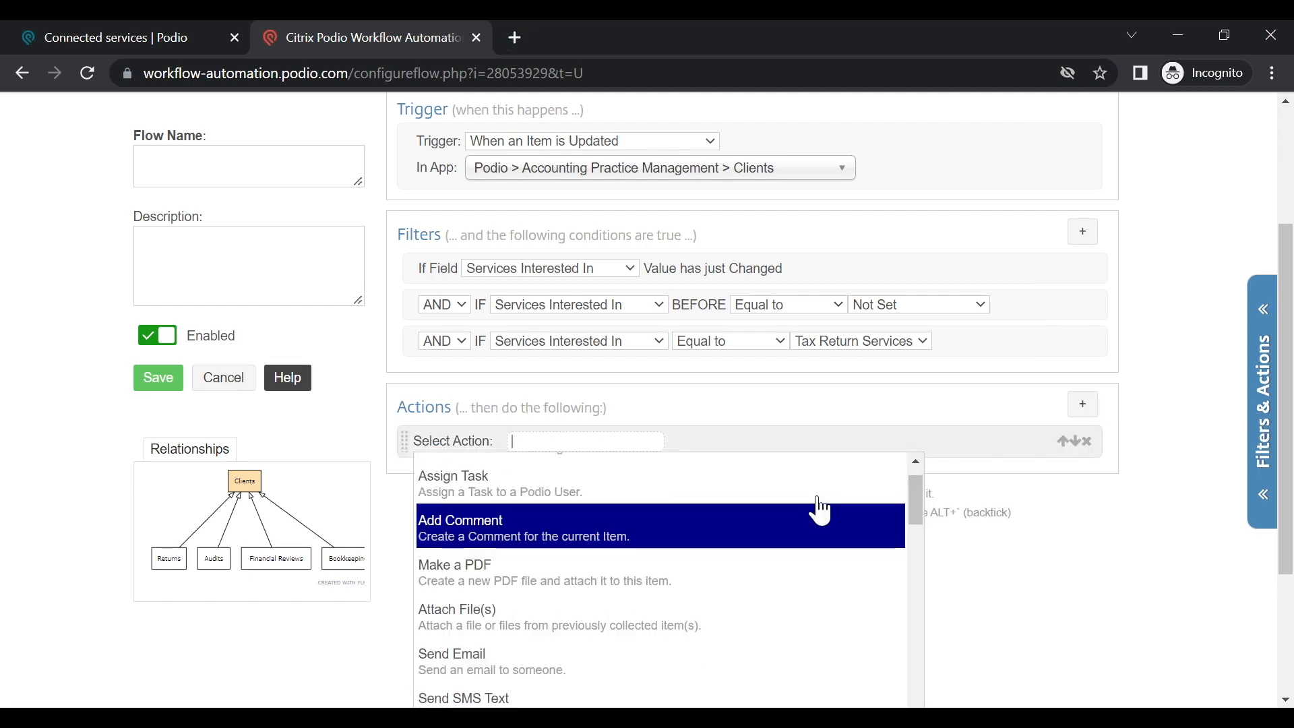
scroll(812, 545, down, 12)
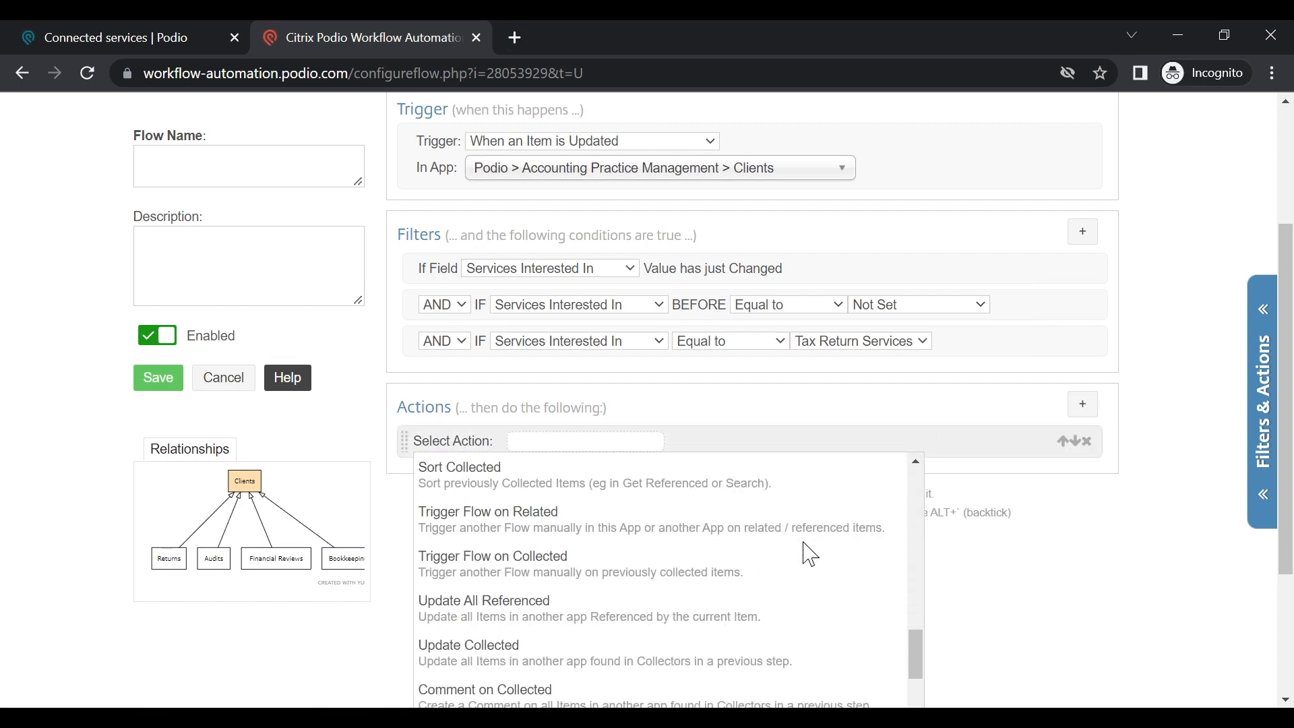
scroll(811, 554, up, 15)
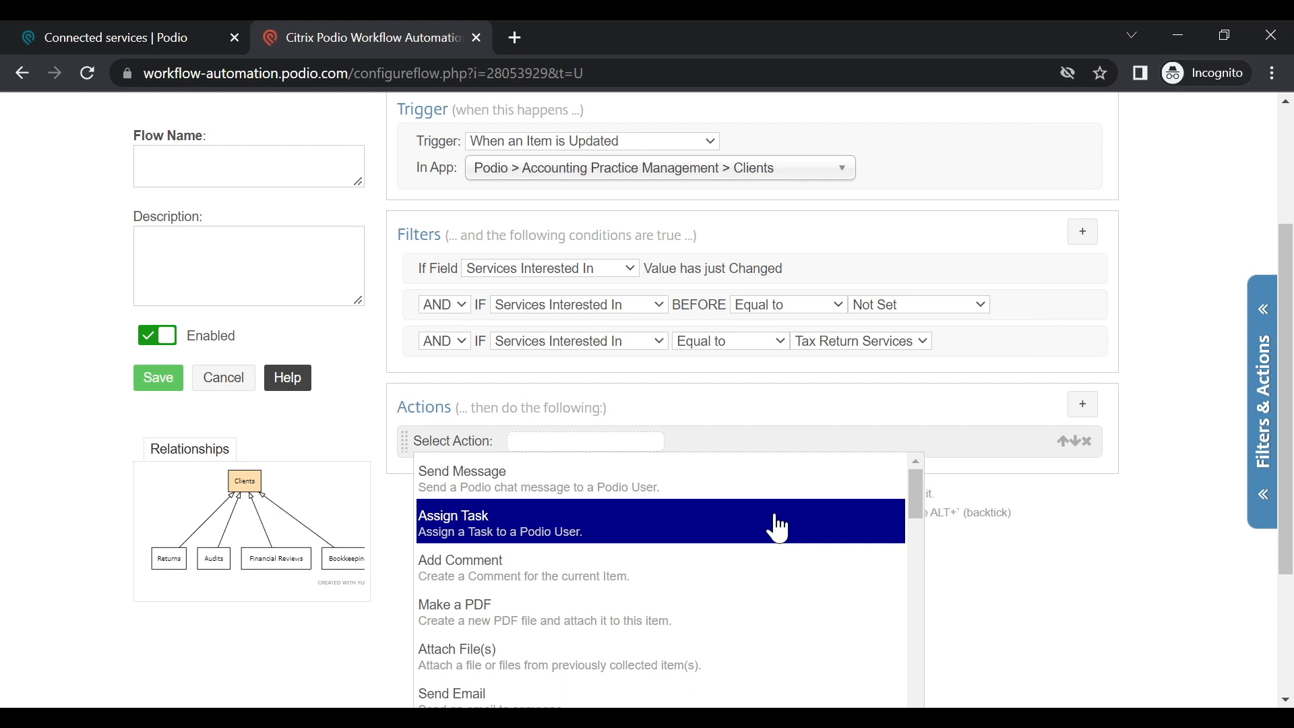
text(upda)
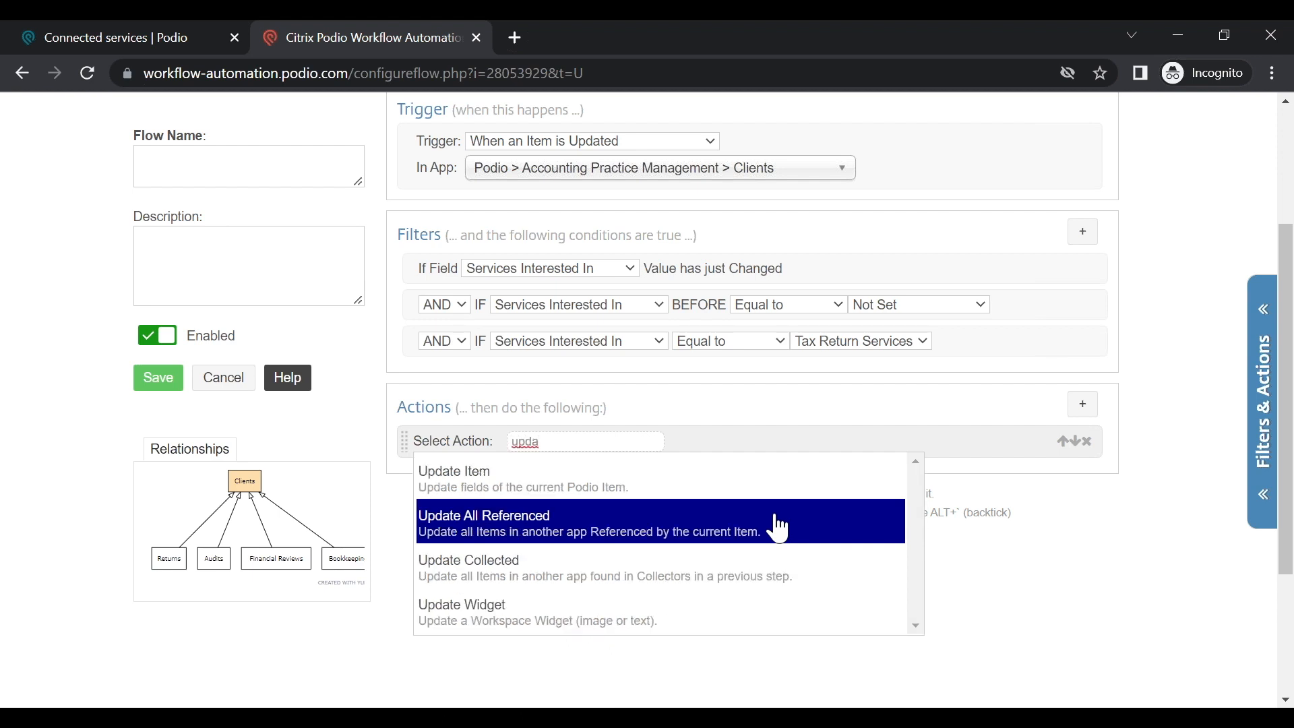
key(BackSpace)
key(BackSpace)
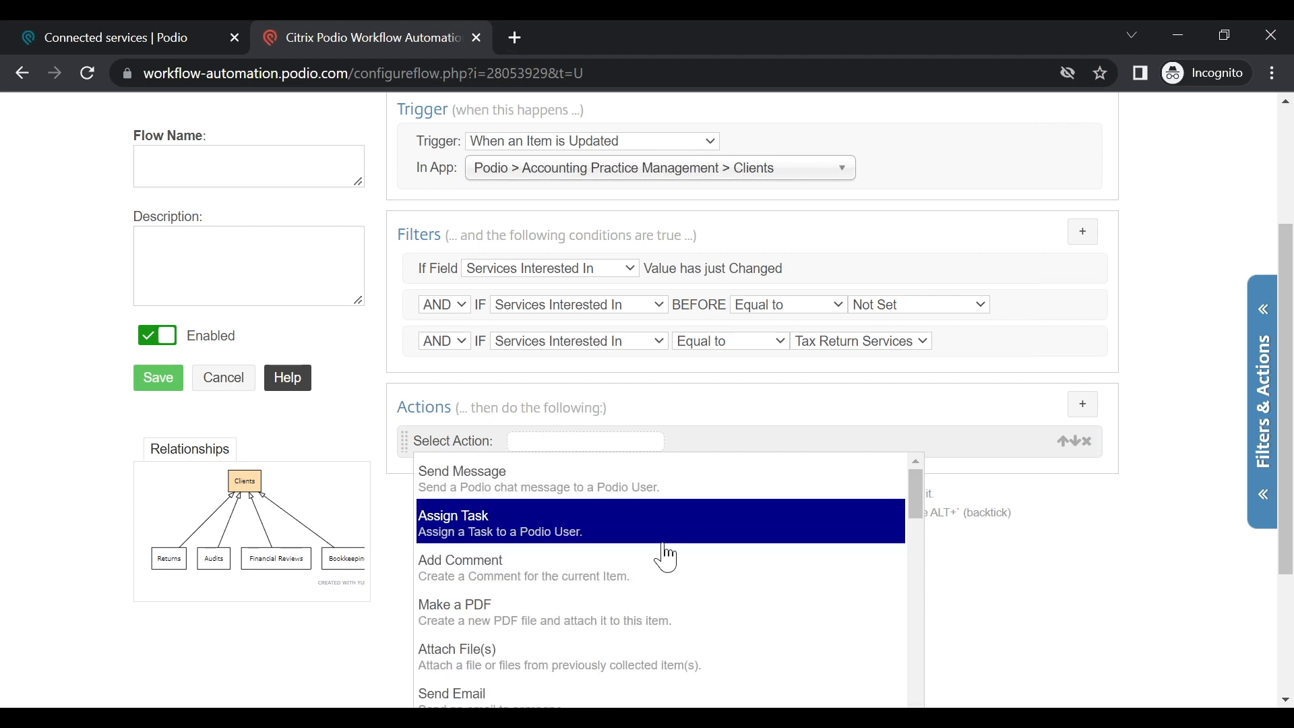
scroll(686, 617, down, 3)
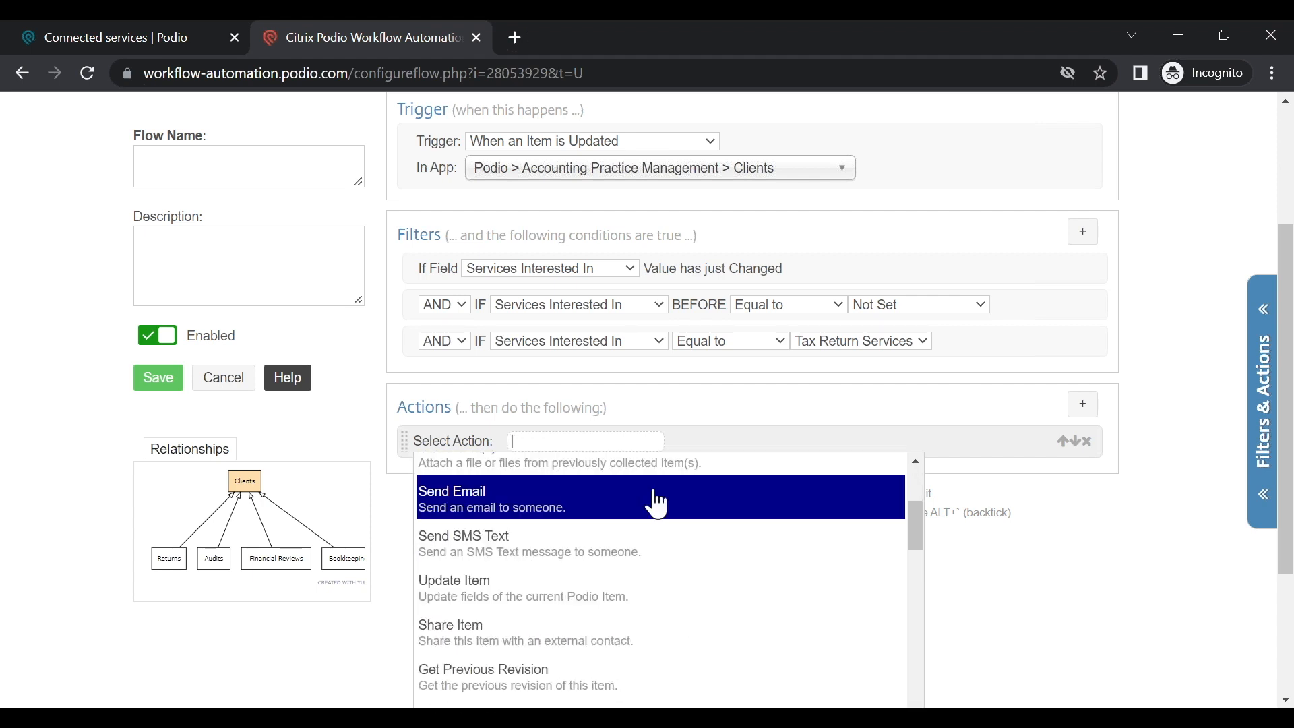
scroll(652, 568, down, 5)
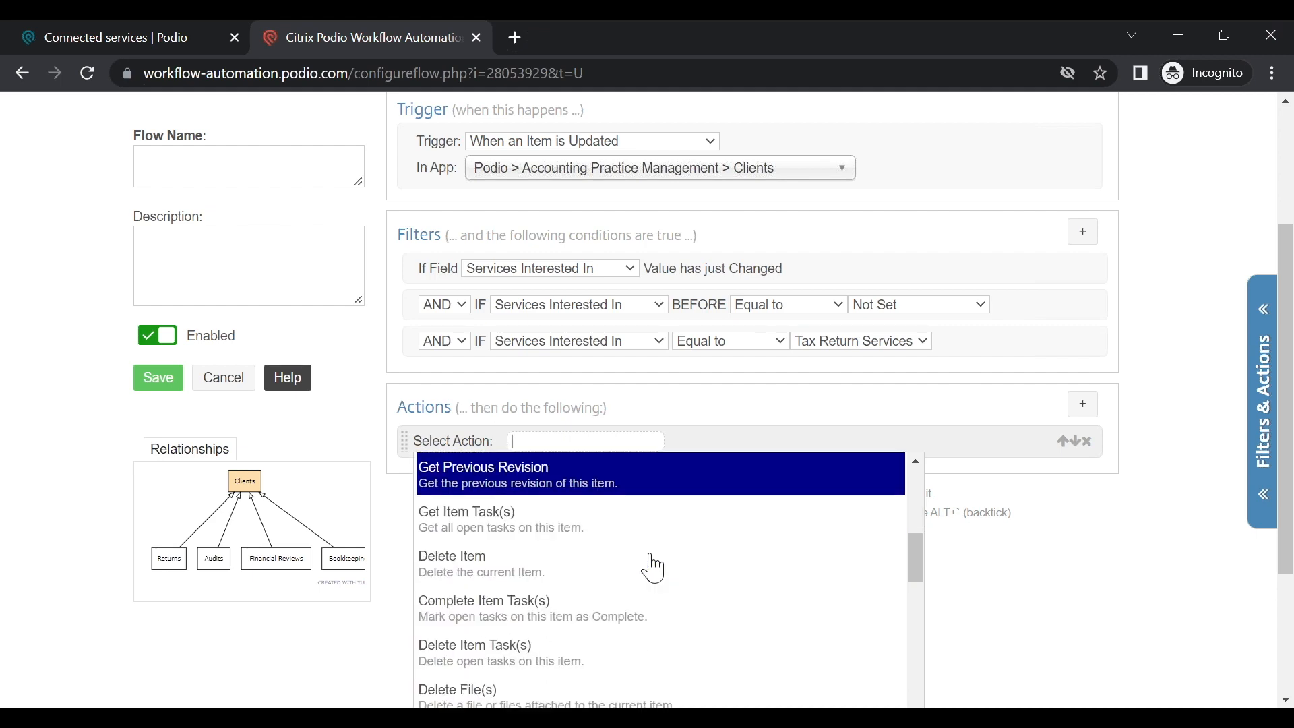
scroll(653, 568, down, 3)
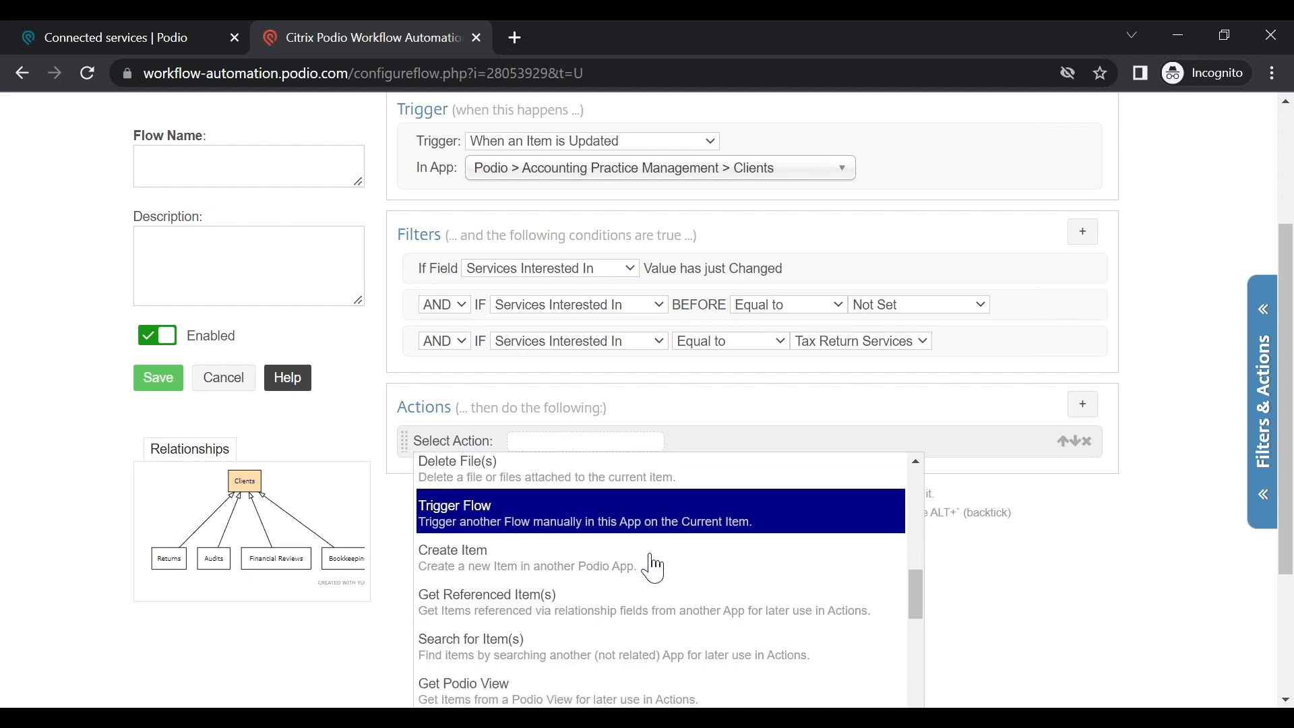
scroll(653, 568, down, 2)
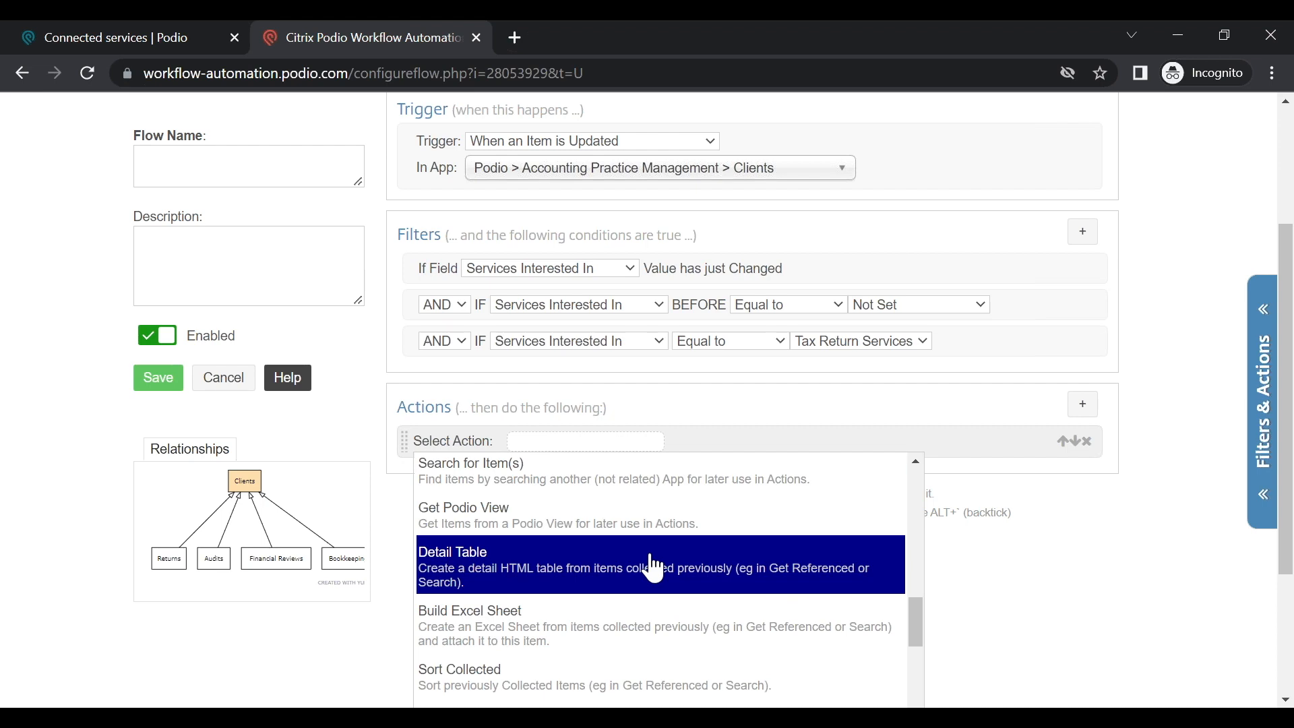
scroll(653, 568, down, 5)
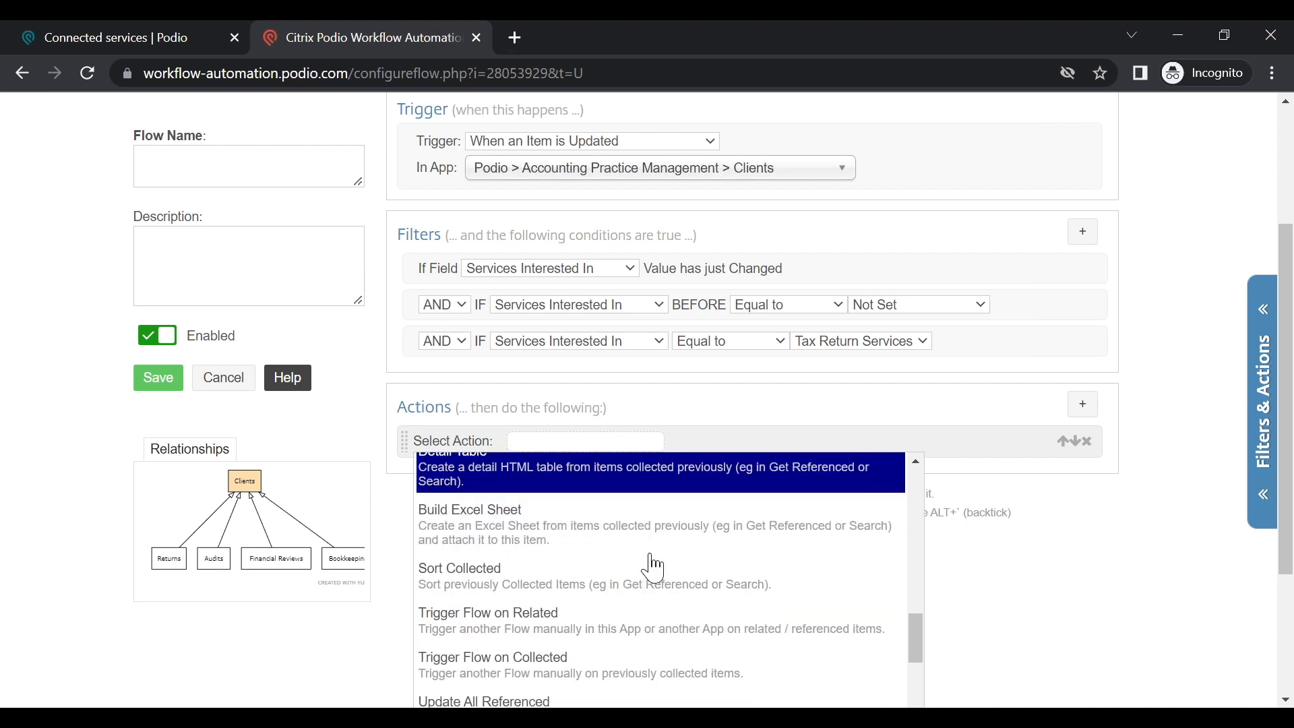
scroll(653, 568, down, 3)
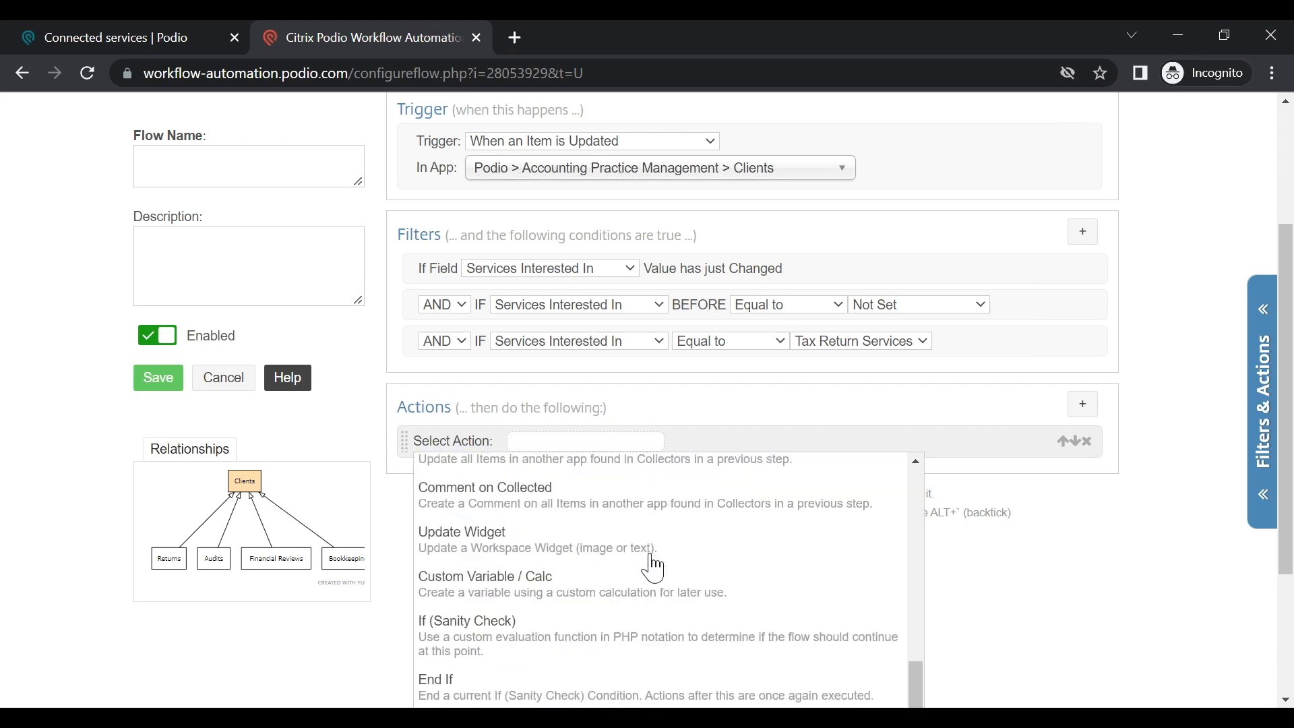
scroll(640, 560, down, 3)
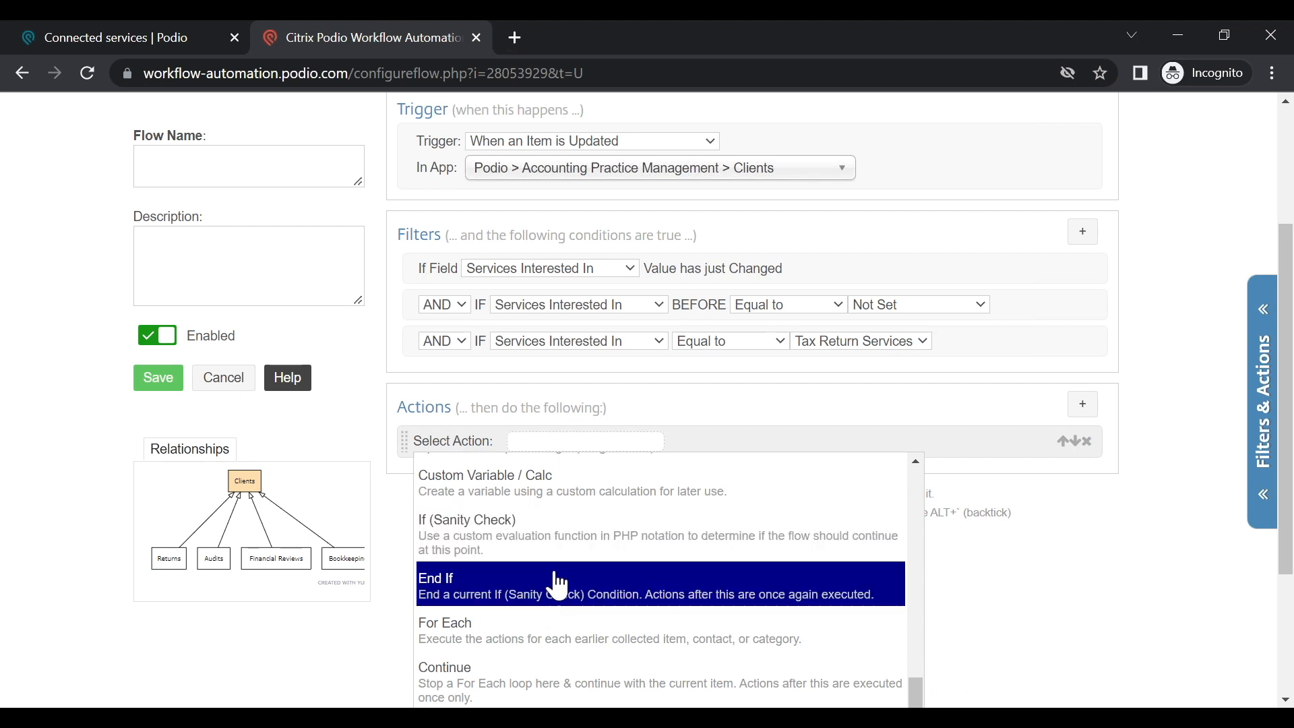
click(607, 560)
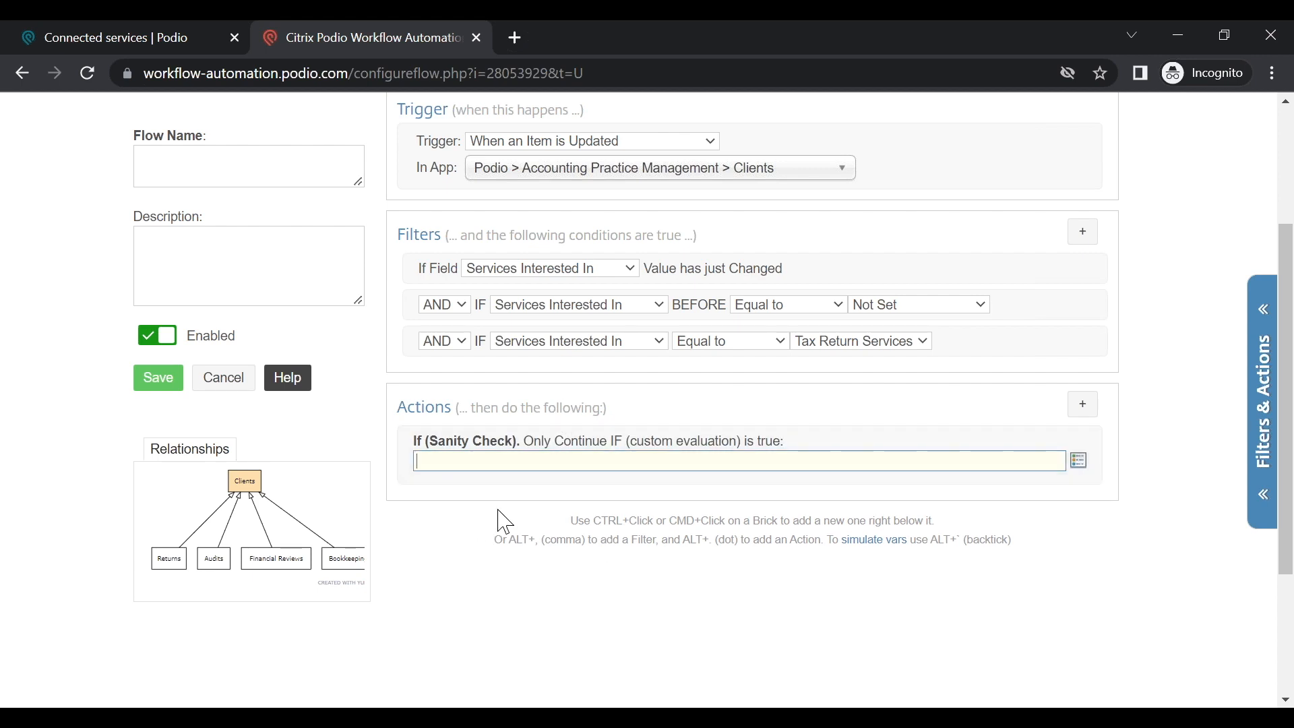
Step: Try a 'Client Status ==' sanity-check condition, then delete the If (Sanity Check) action
click(1079, 461)
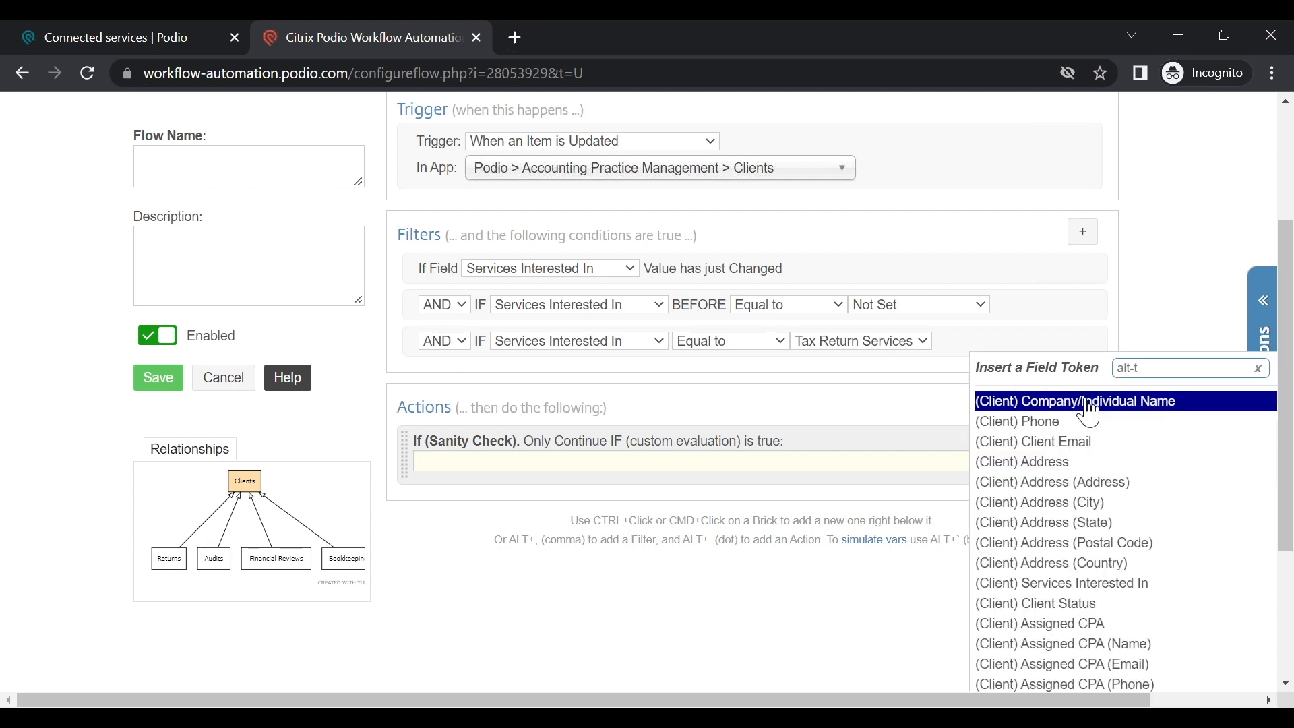
click(1074, 610)
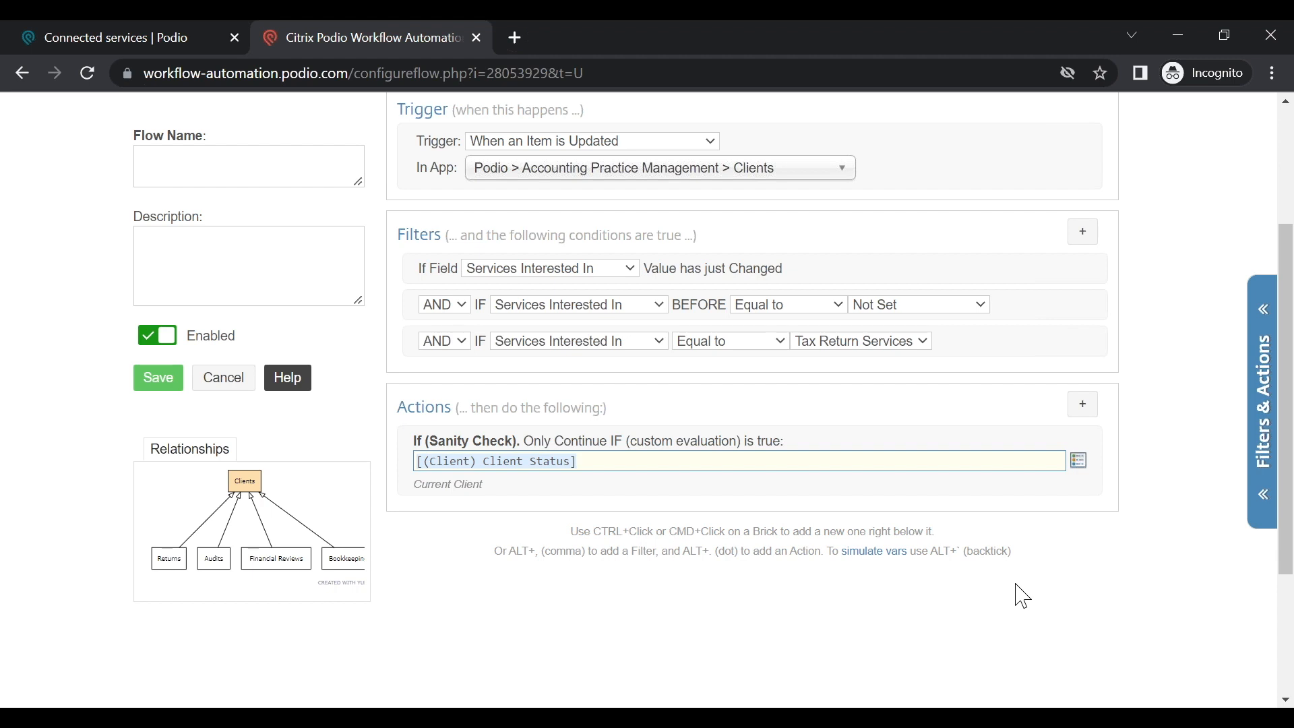
text(=="not set)
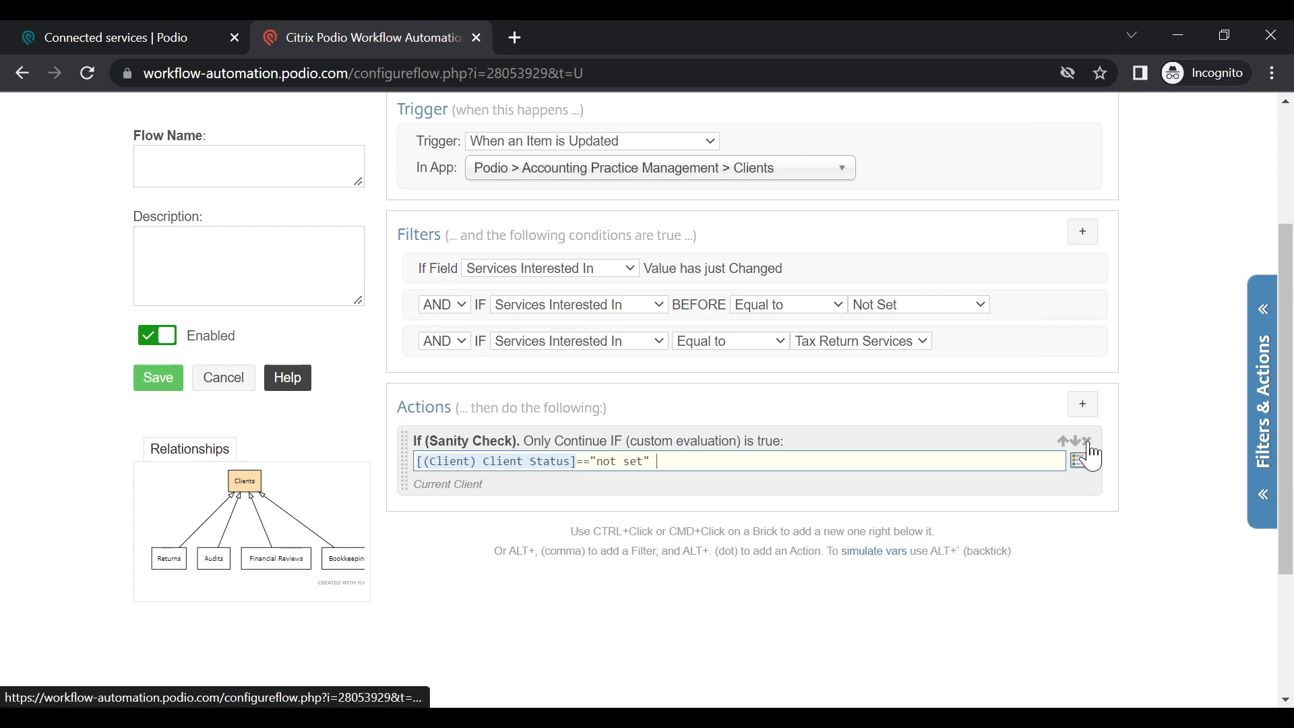
click(1088, 442)
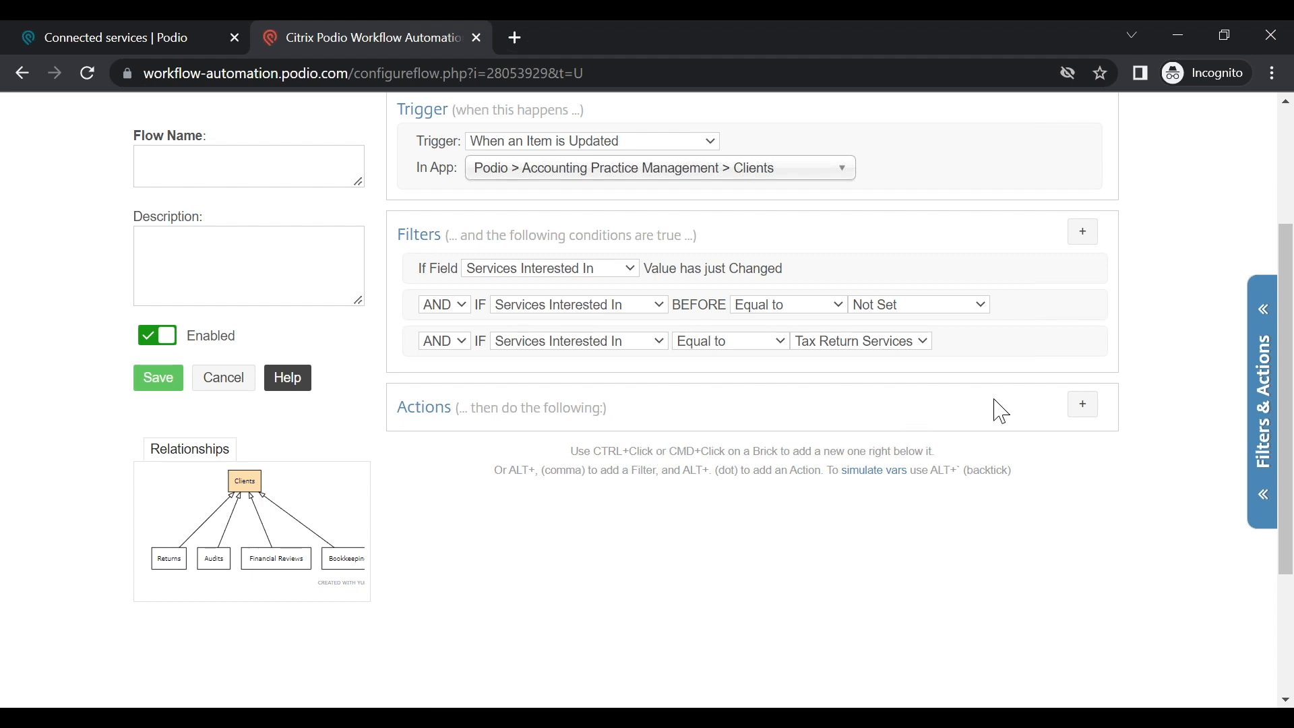
Step: Add an End If action and remove it again
click(1083, 408)
text(e)
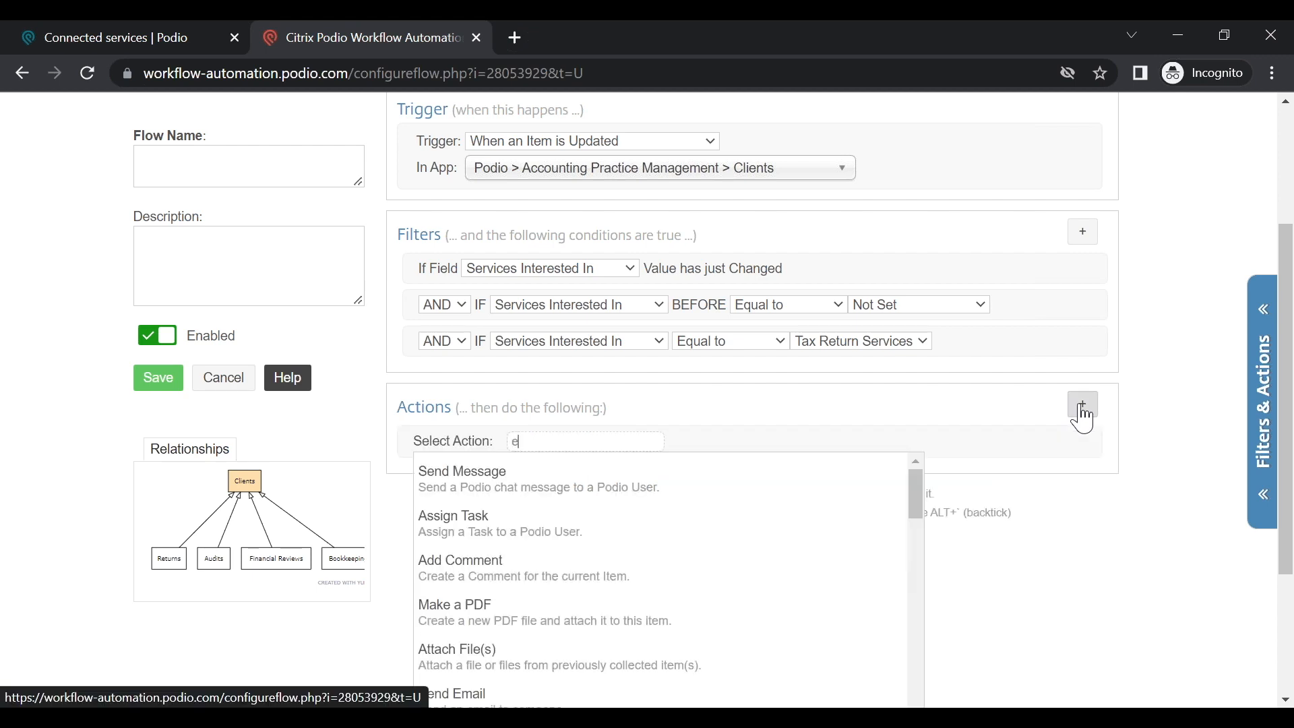
text(nd)
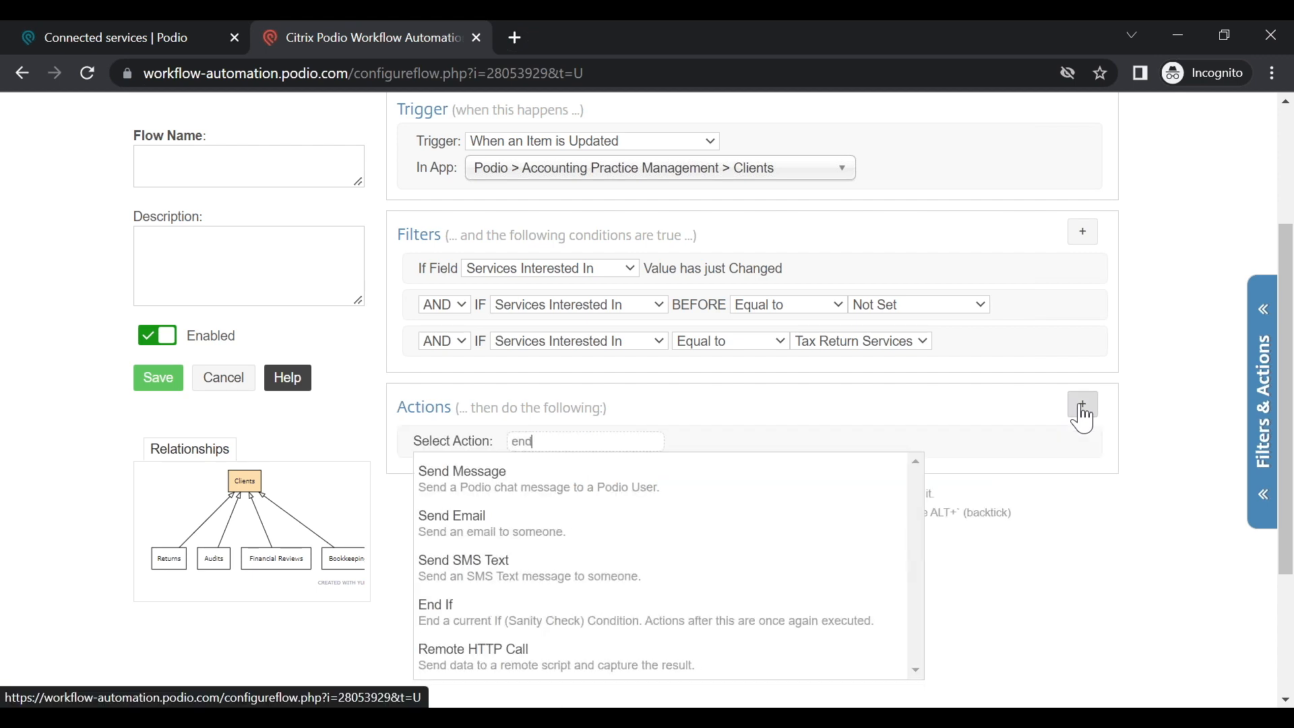
click(698, 626)
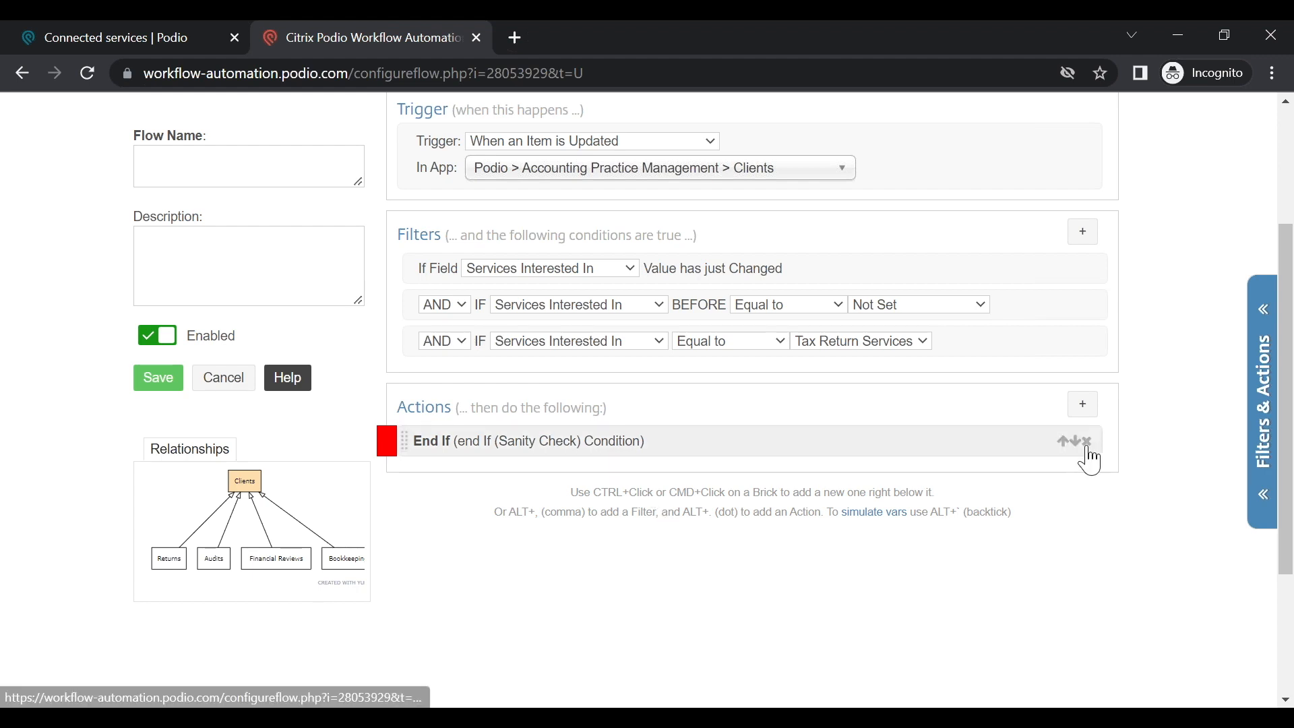
click(1088, 446)
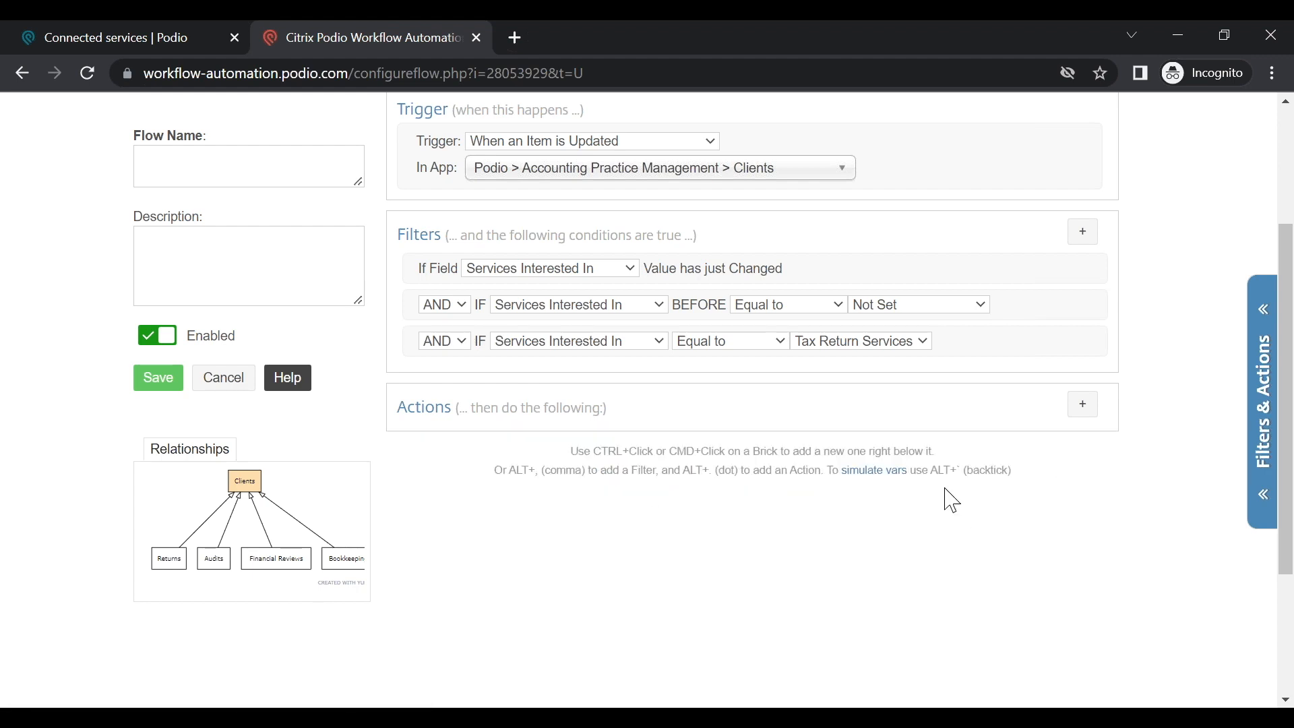
Step: Add an Assign Task action for (Client) Assigned CPA titled 'reach out to client and confirm', due Current Date
click(1082, 406)
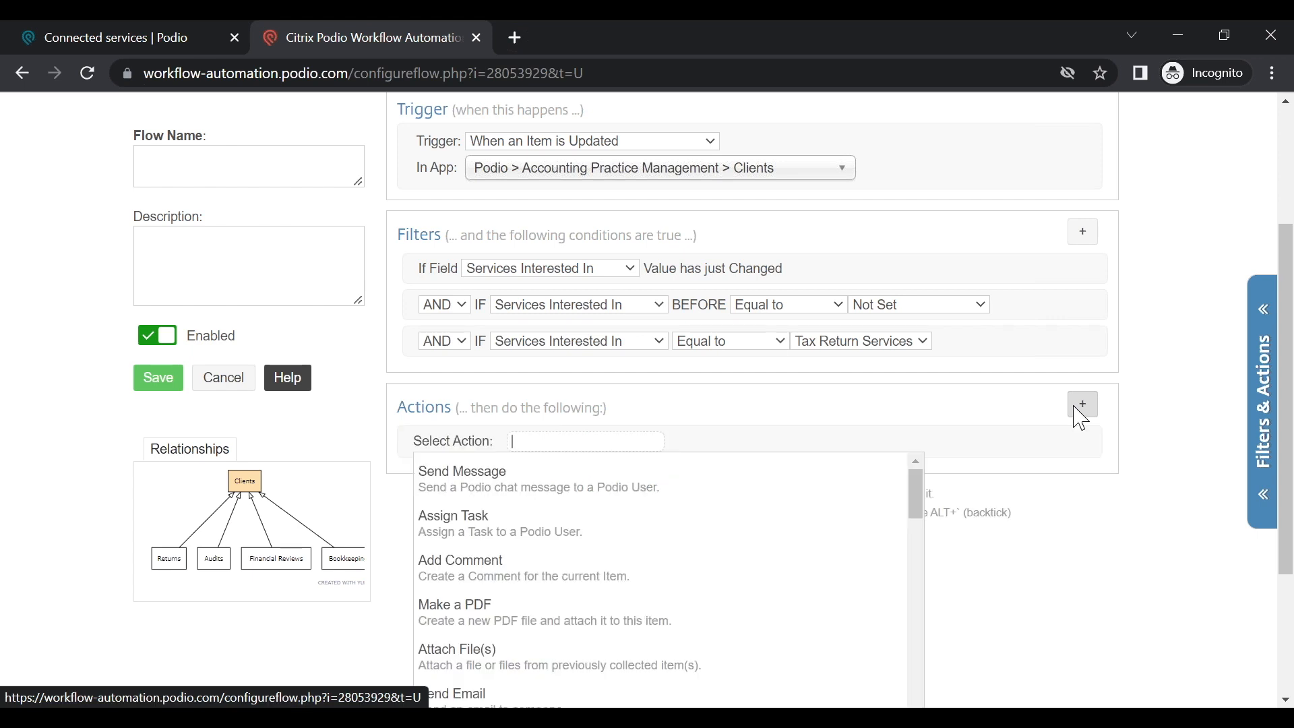
click(564, 526)
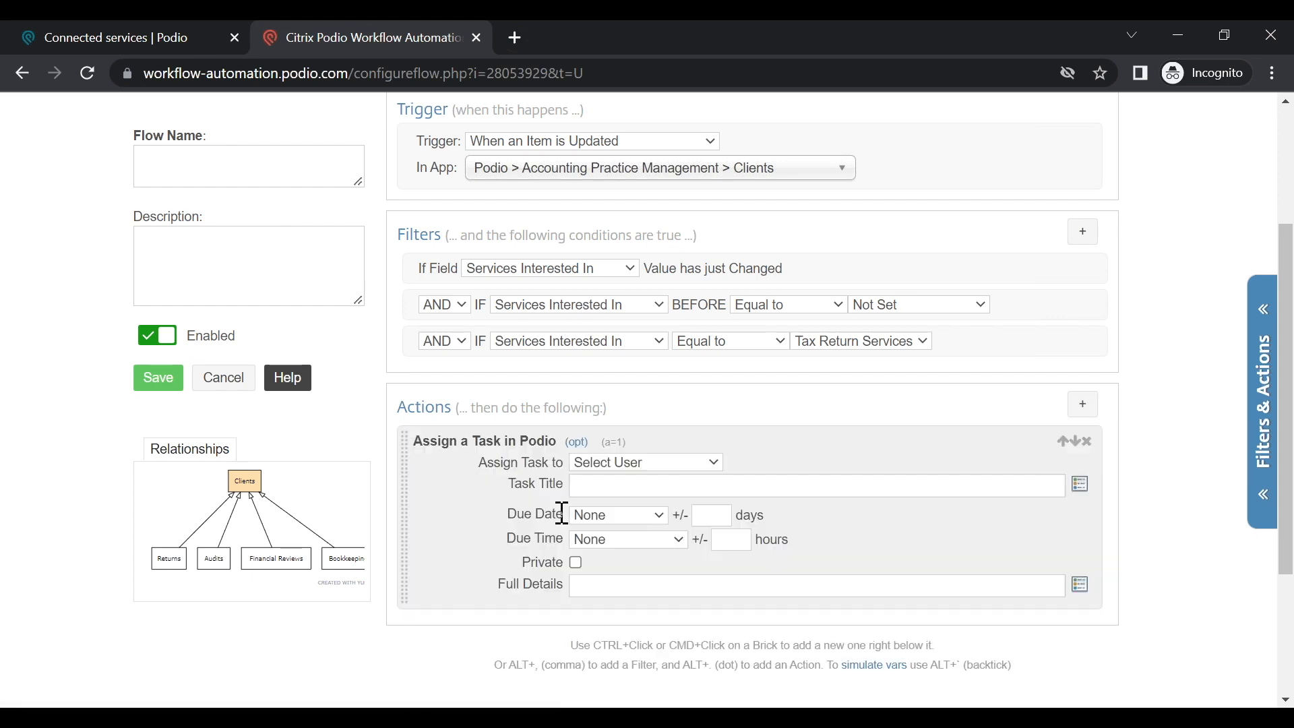
click(683, 464)
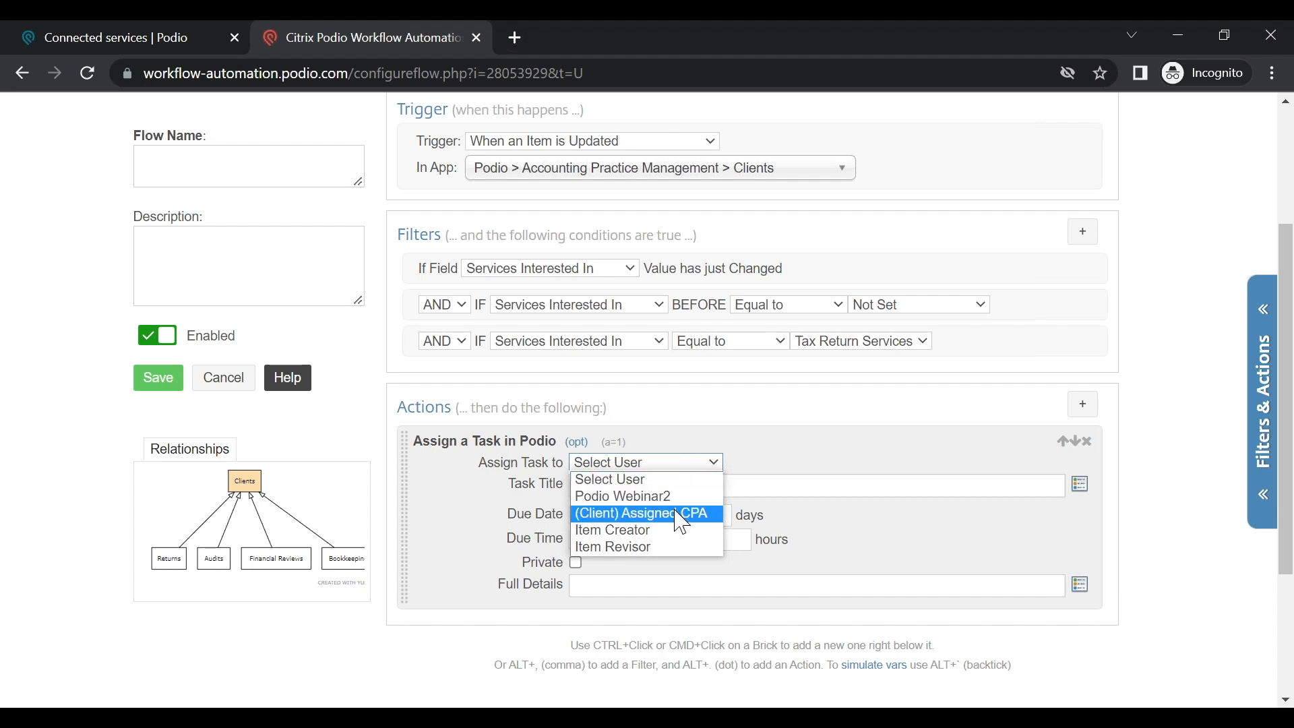
click(693, 459)
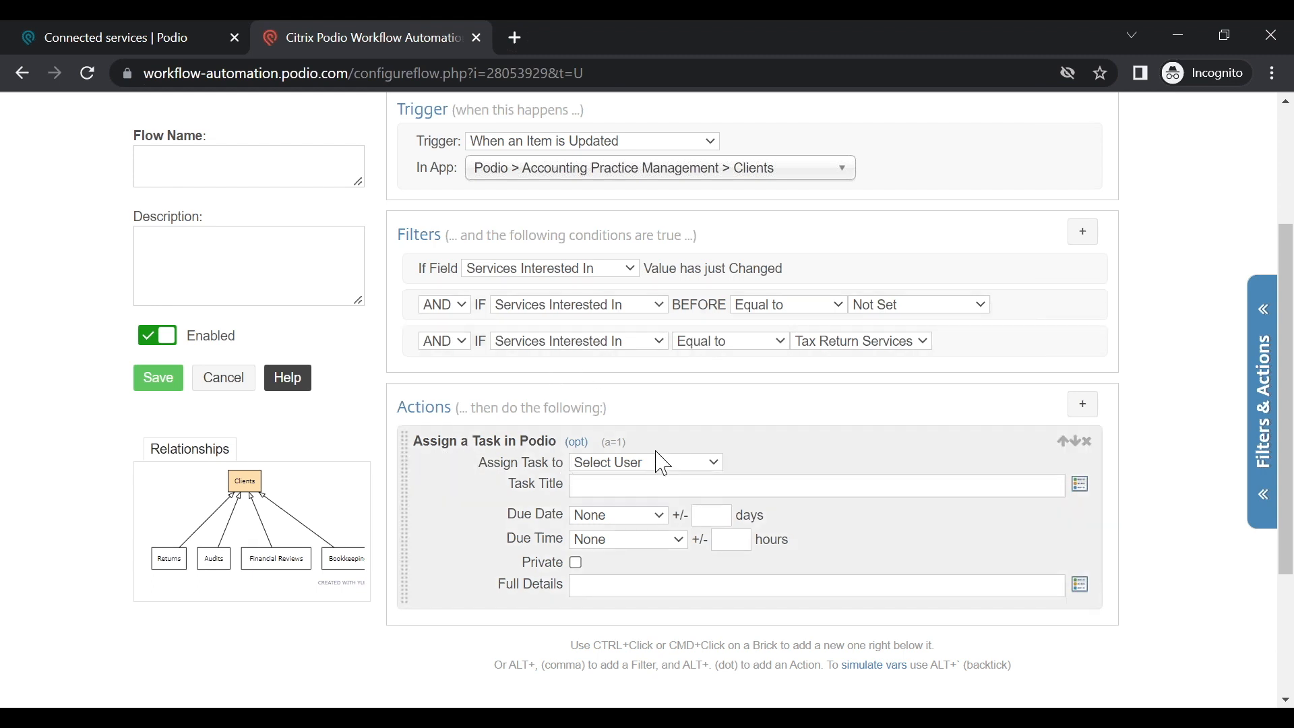
click(645, 467)
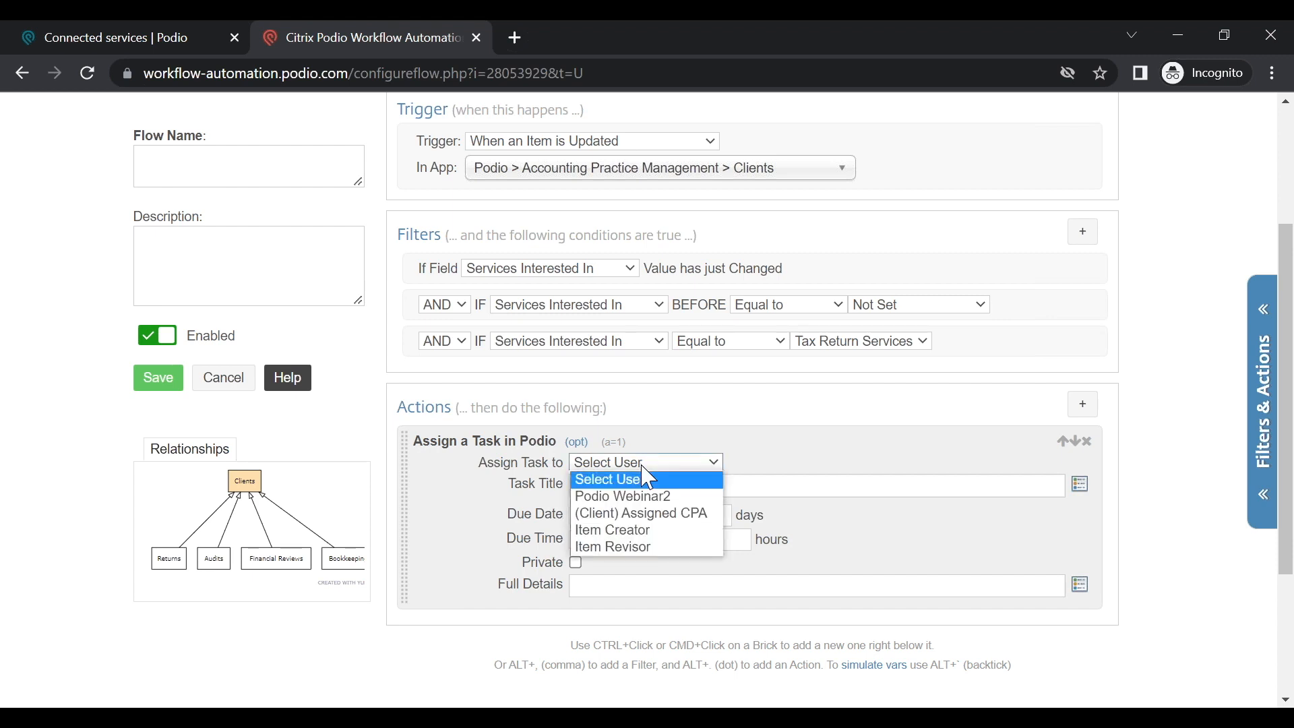
click(620, 514)
click(699, 484)
text(reach out to client and confirm)
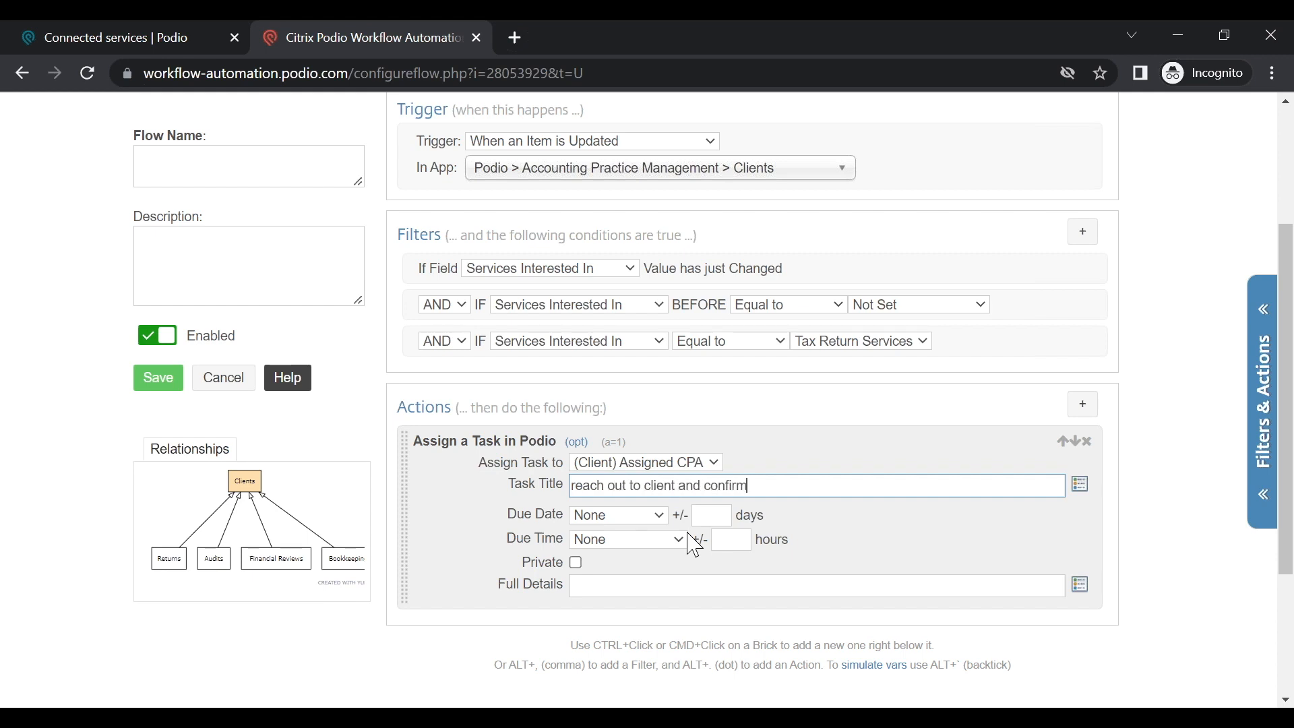
click(596, 539)
click(606, 515)
click(617, 550)
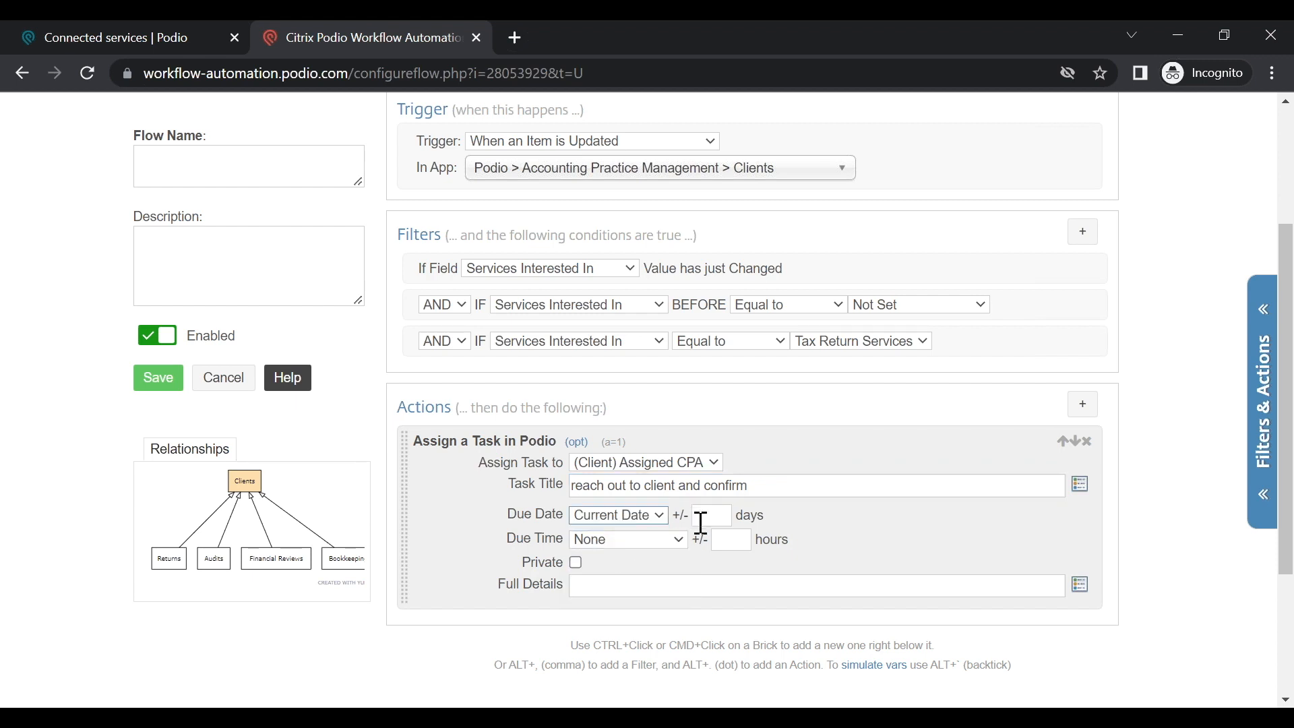
click(599, 587)
Step: Fill Full Details with 'full details' plus (Client) Company/Individual Name and (Client) Client Email tokens
text(full details)
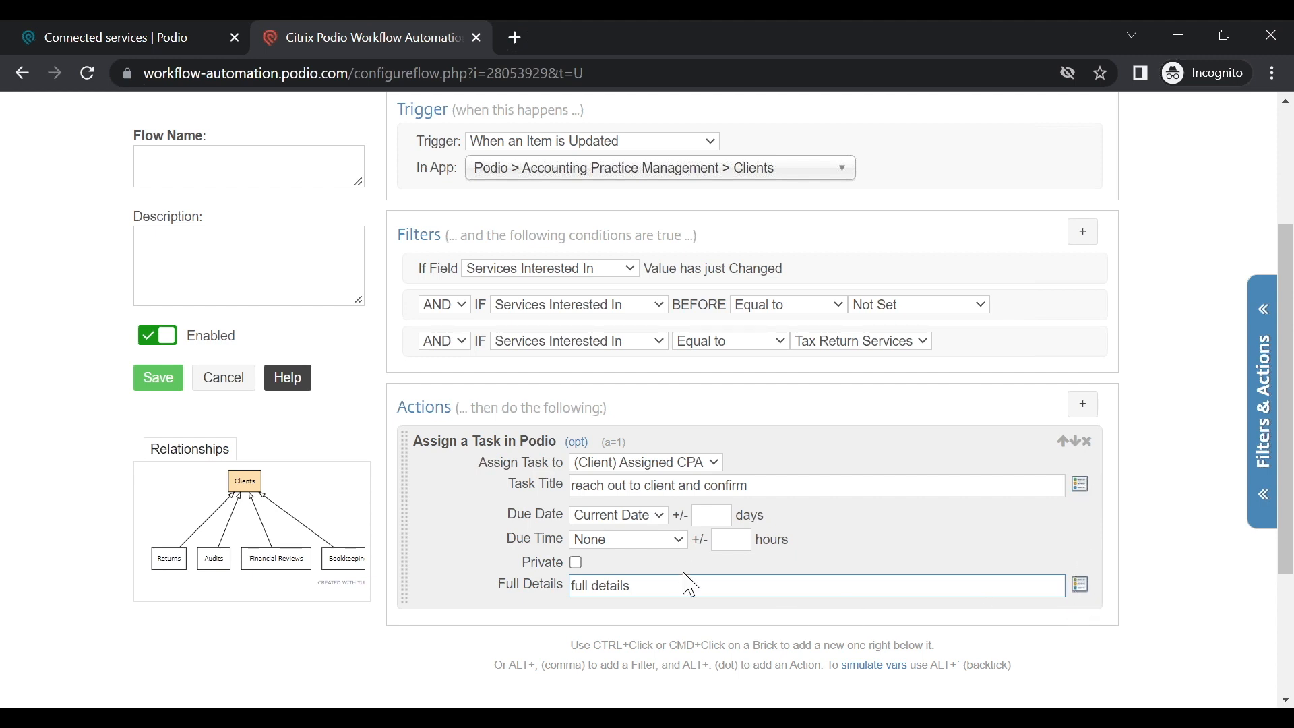
click(1084, 584)
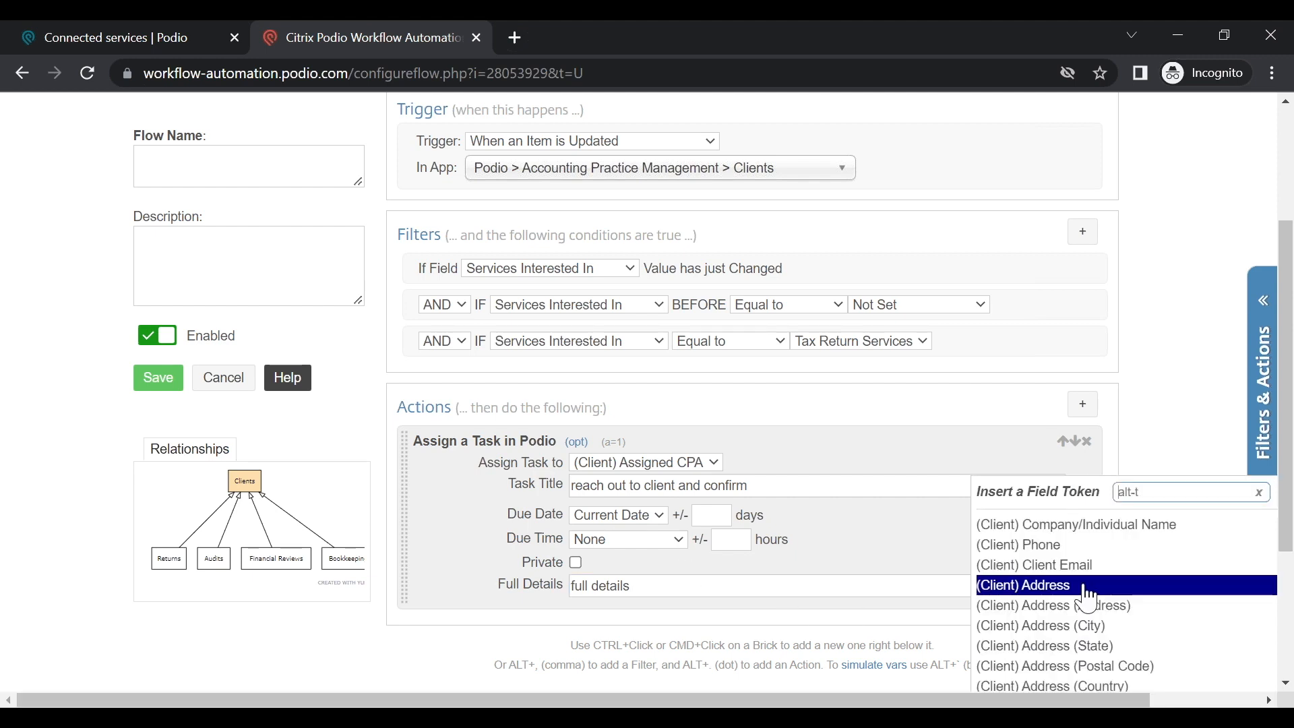
click(1105, 525)
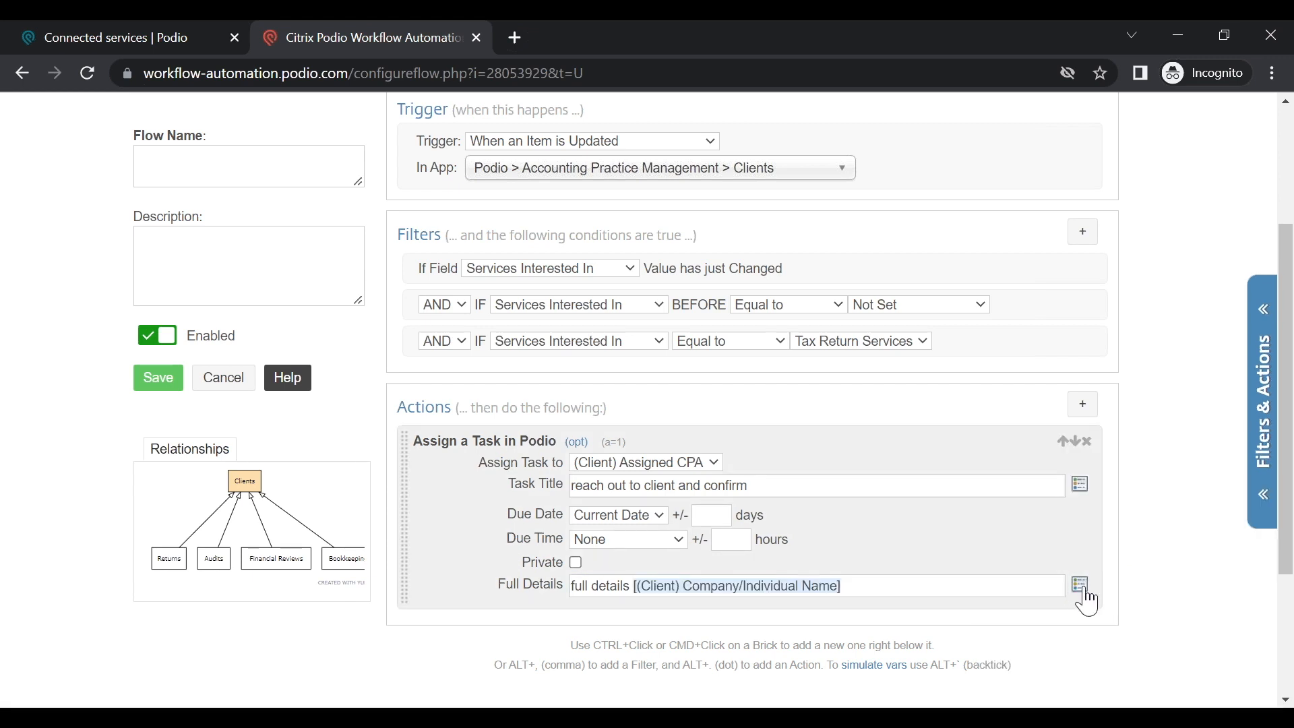
click(1080, 584)
click(1088, 571)
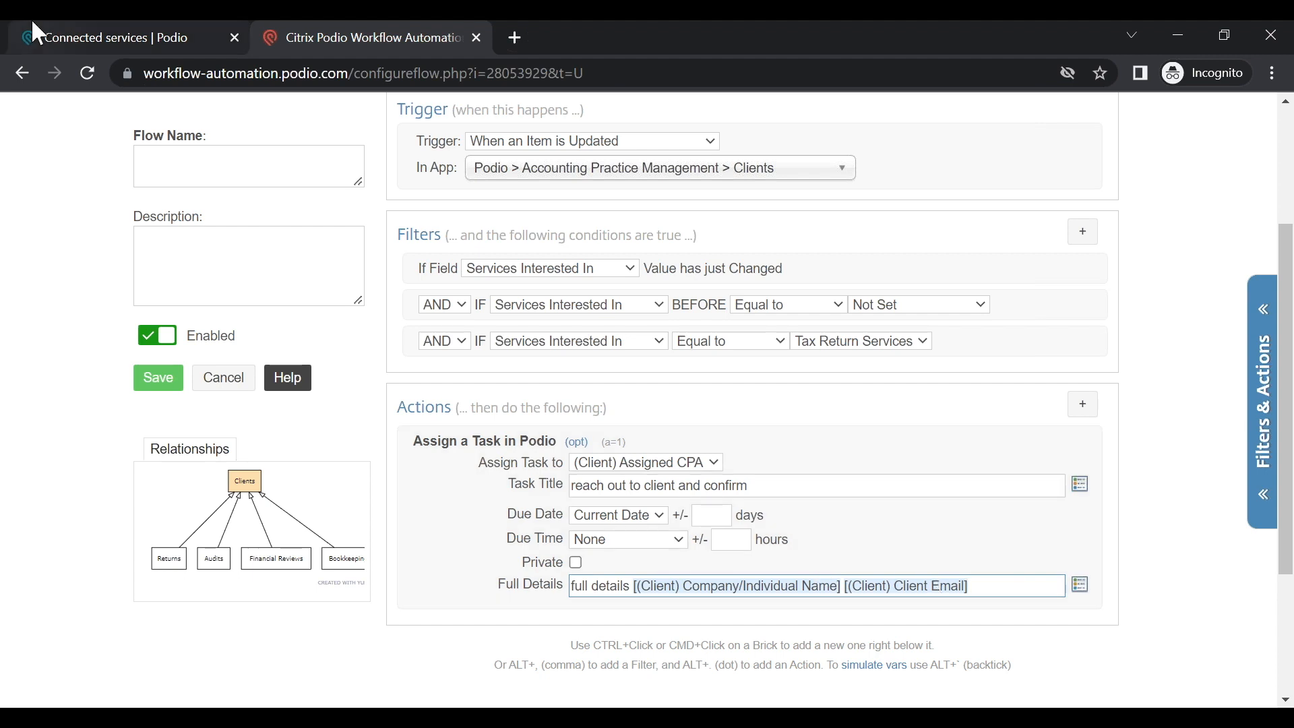
click(225, 179)
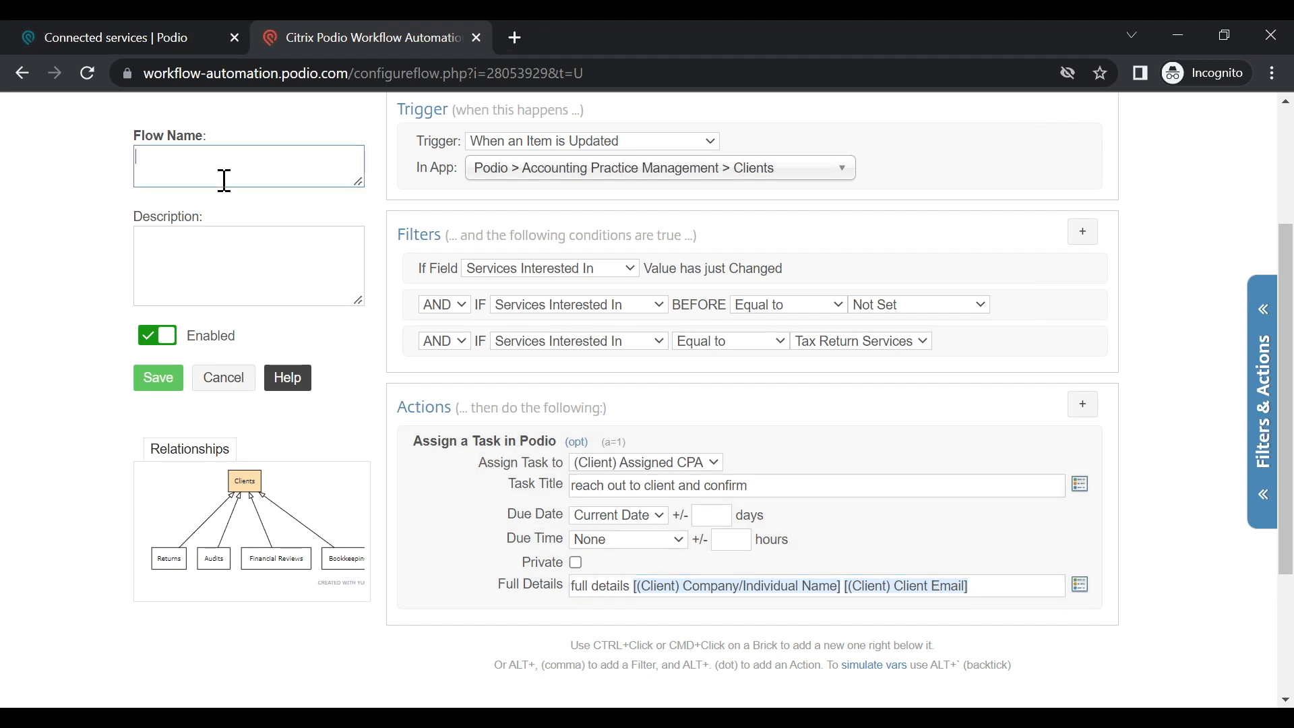
Step: Name the flow 'type of service changed- task', describe it 'null to tax', and save
text(changed- task)
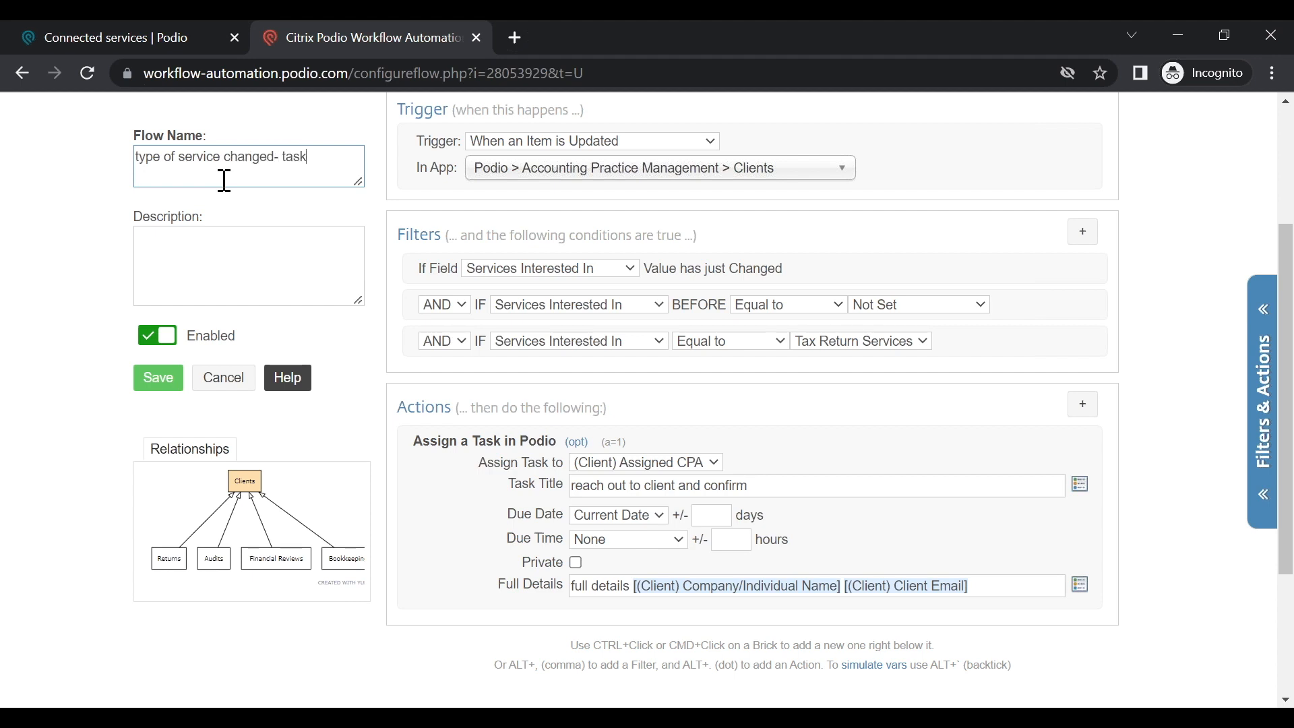
click(242, 256)
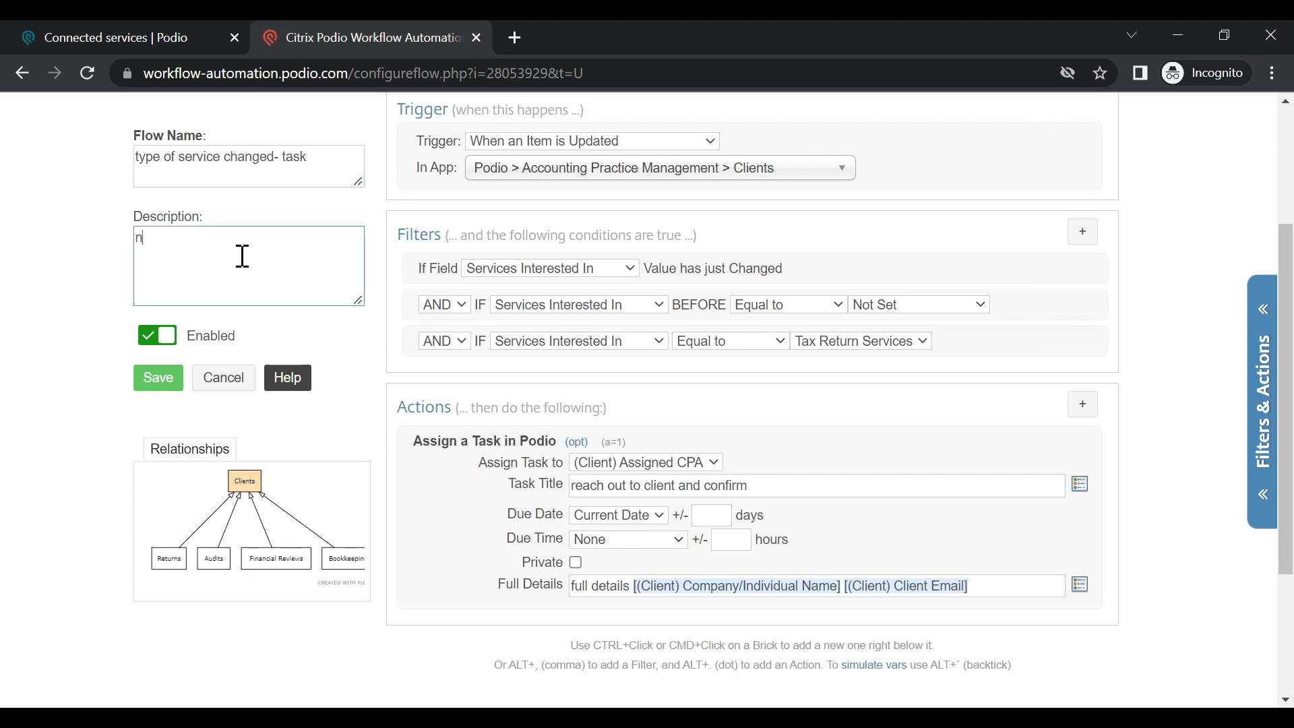
text(to tax)
click(157, 390)
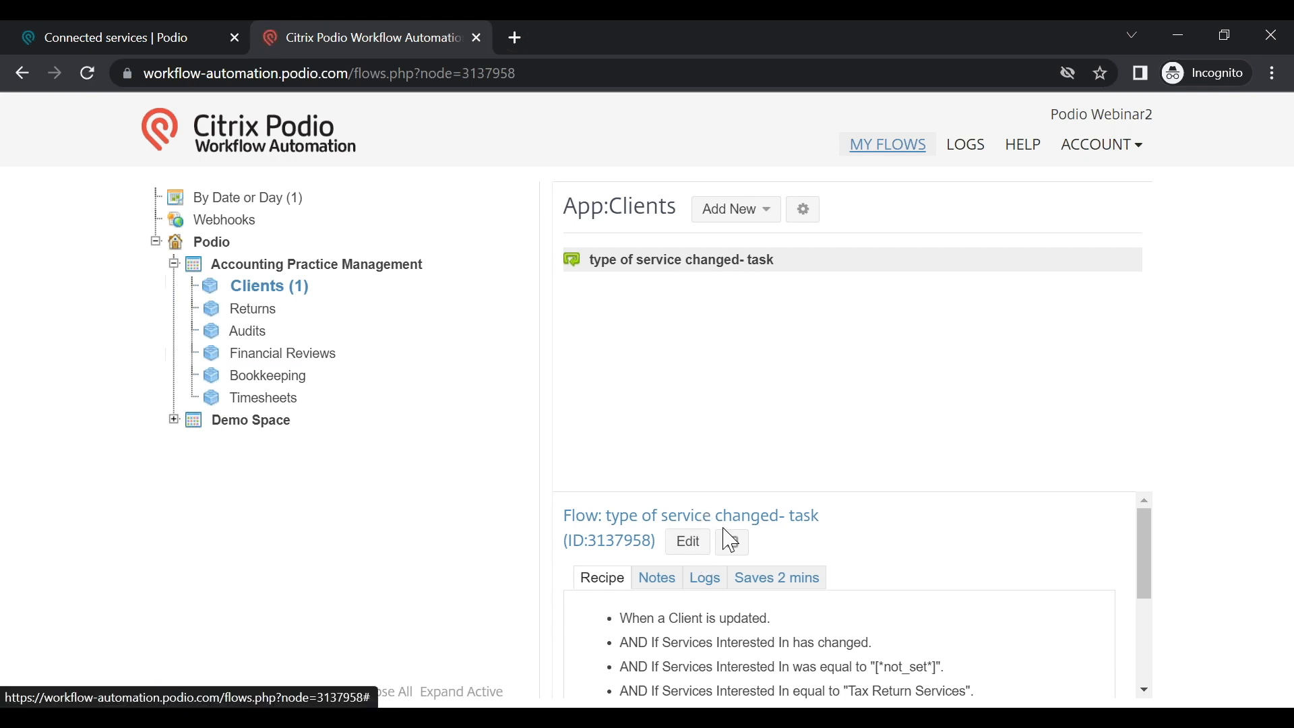
Step: Look over the saved flow's recipe, Notes and Saves history, then bring up the ACCOUNT options
click(735, 547)
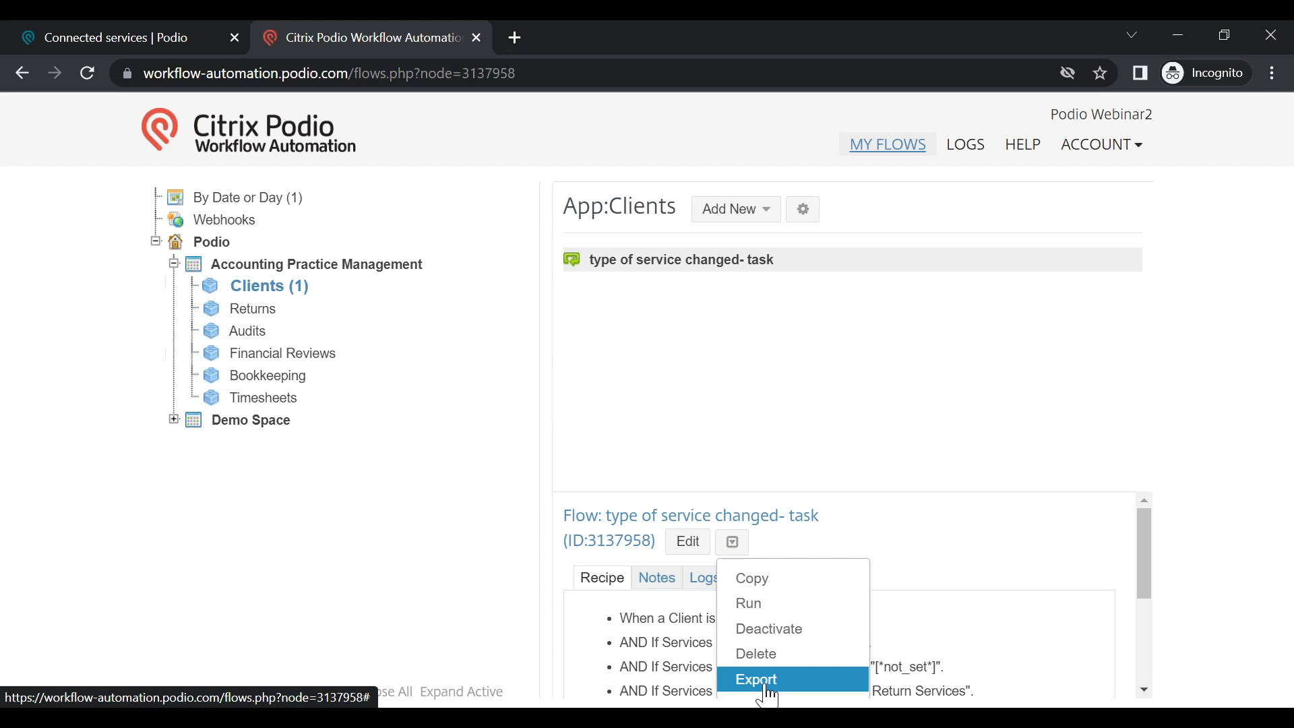
click(764, 416)
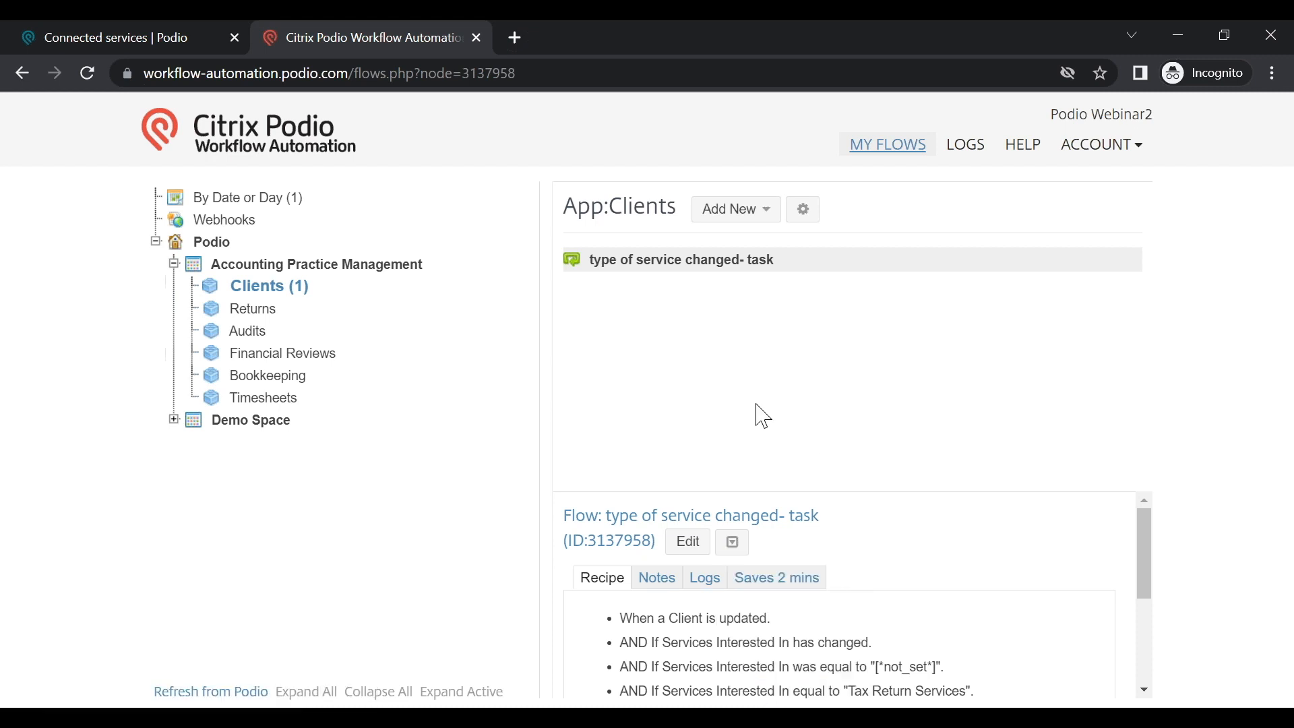
scroll(884, 554, down, 2)
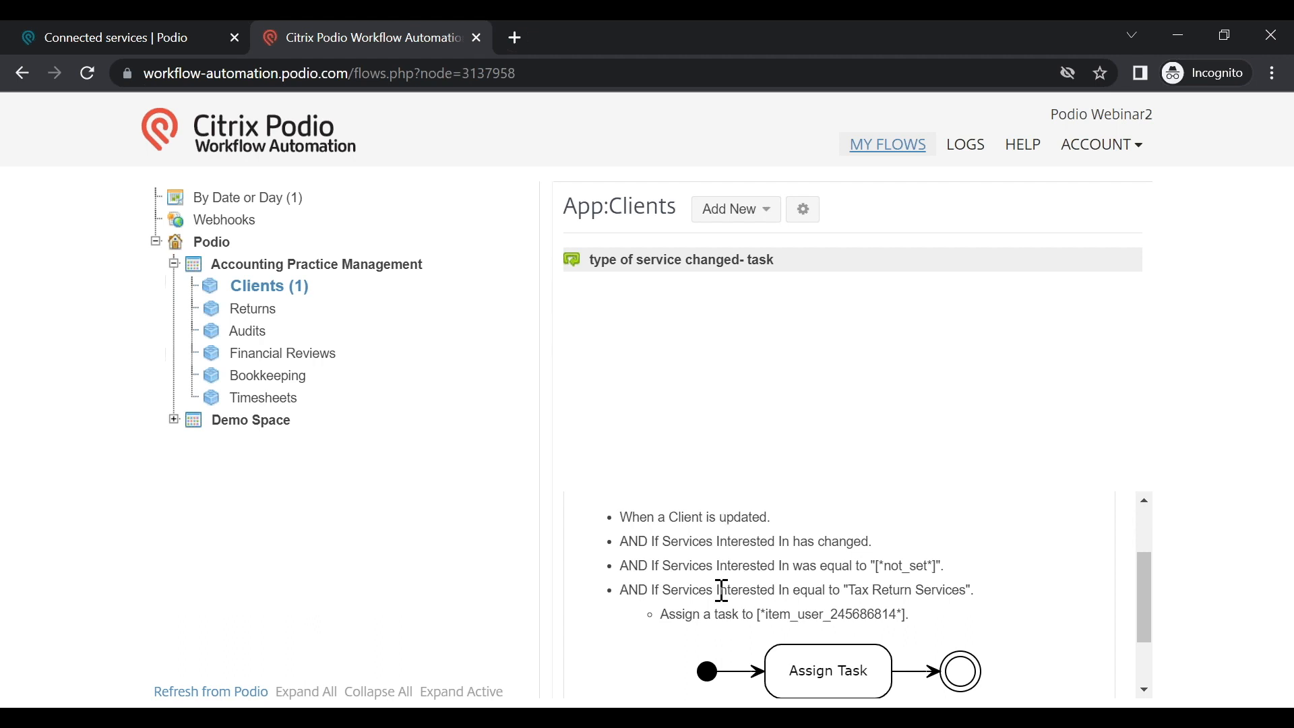
scroll(765, 637, up, 2)
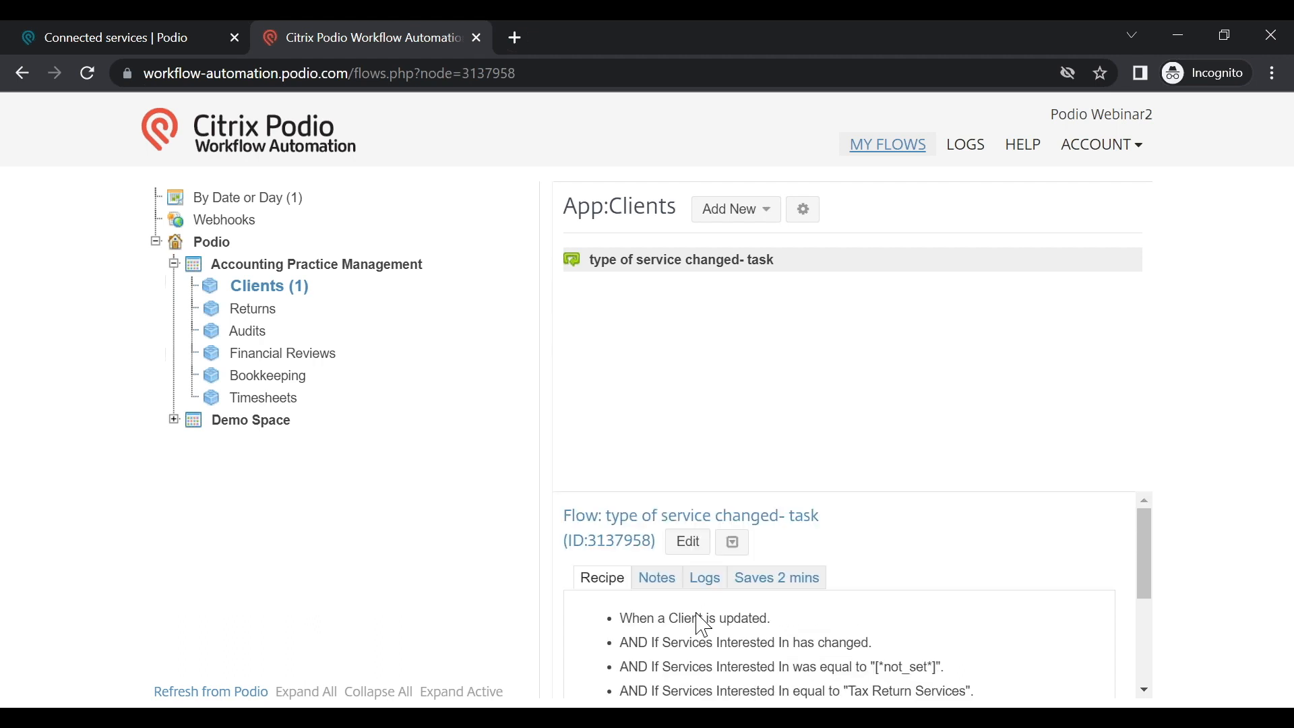
click(676, 585)
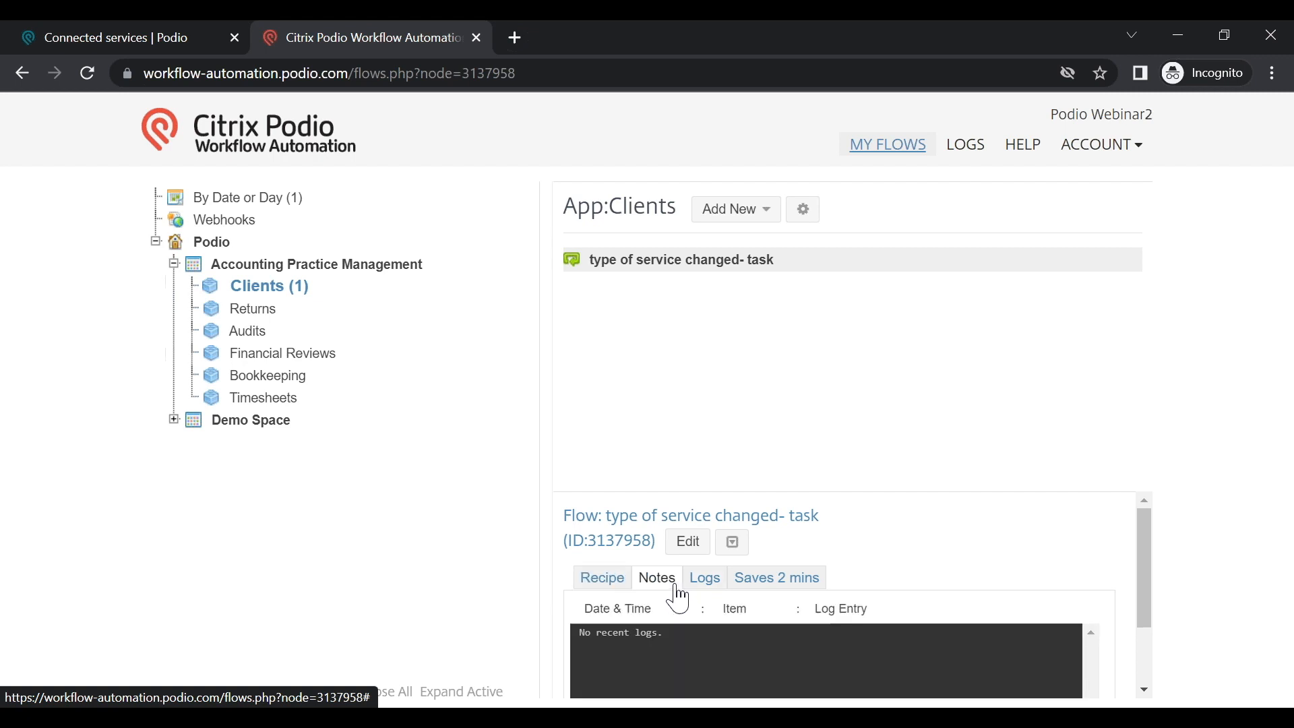
click(769, 586)
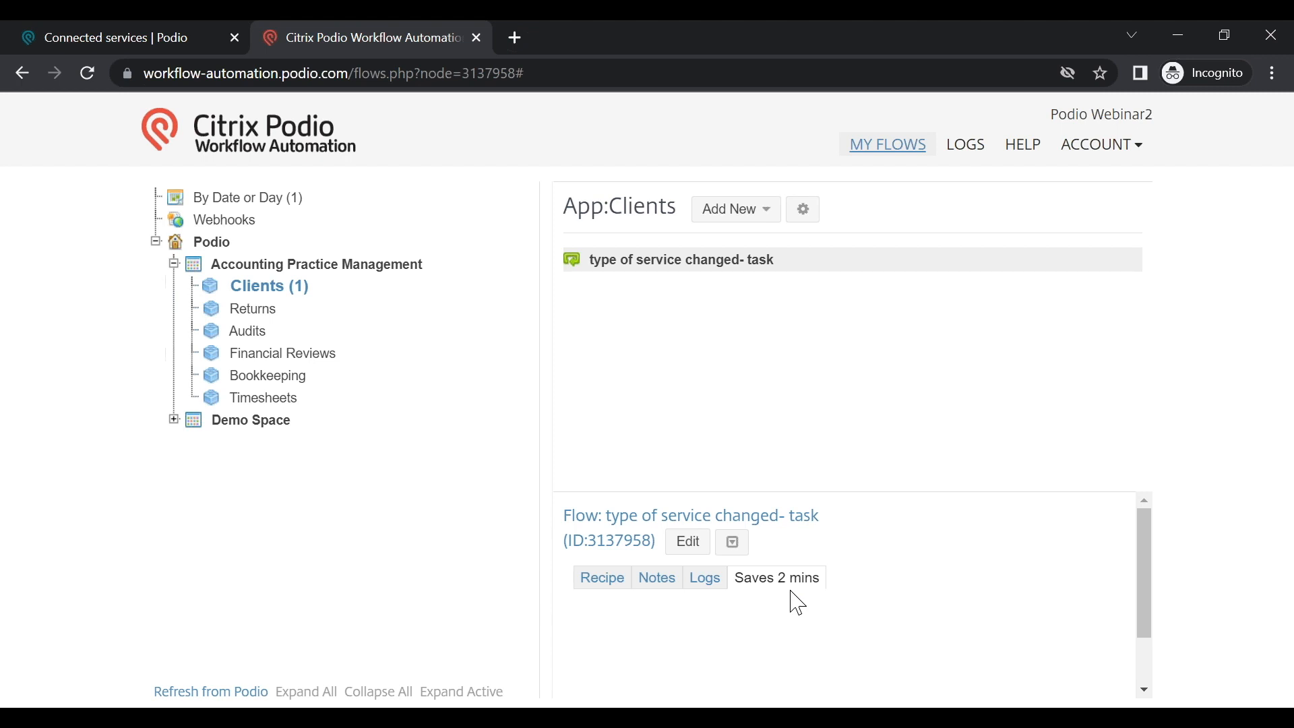
click(1112, 145)
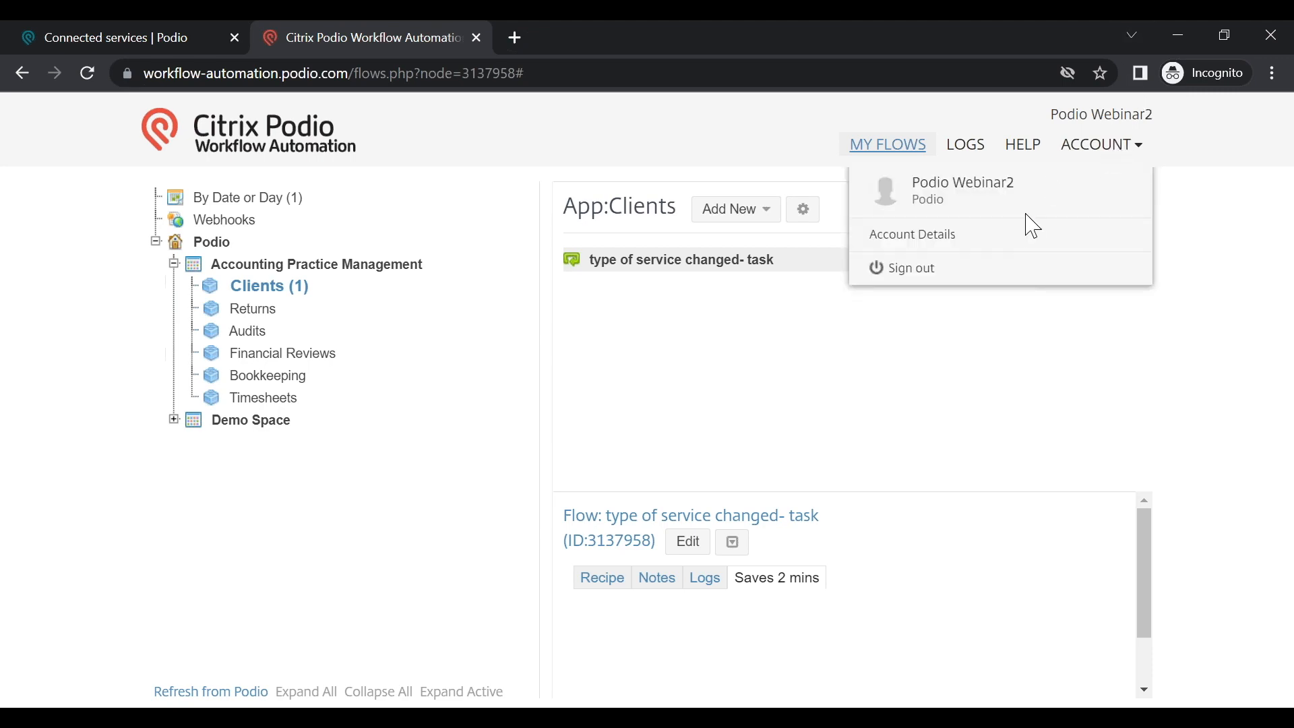
Step: Sign out of both Workflow Automation and Podio
click(953, 280)
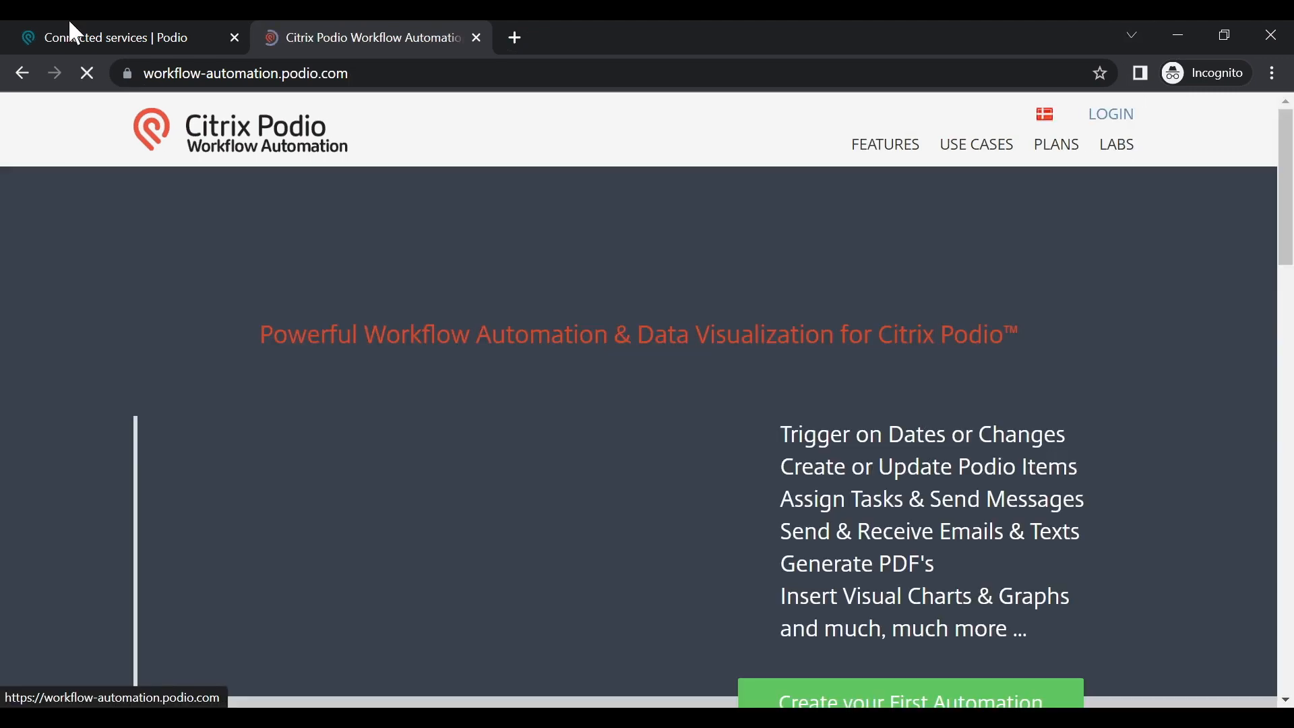
click(128, 40)
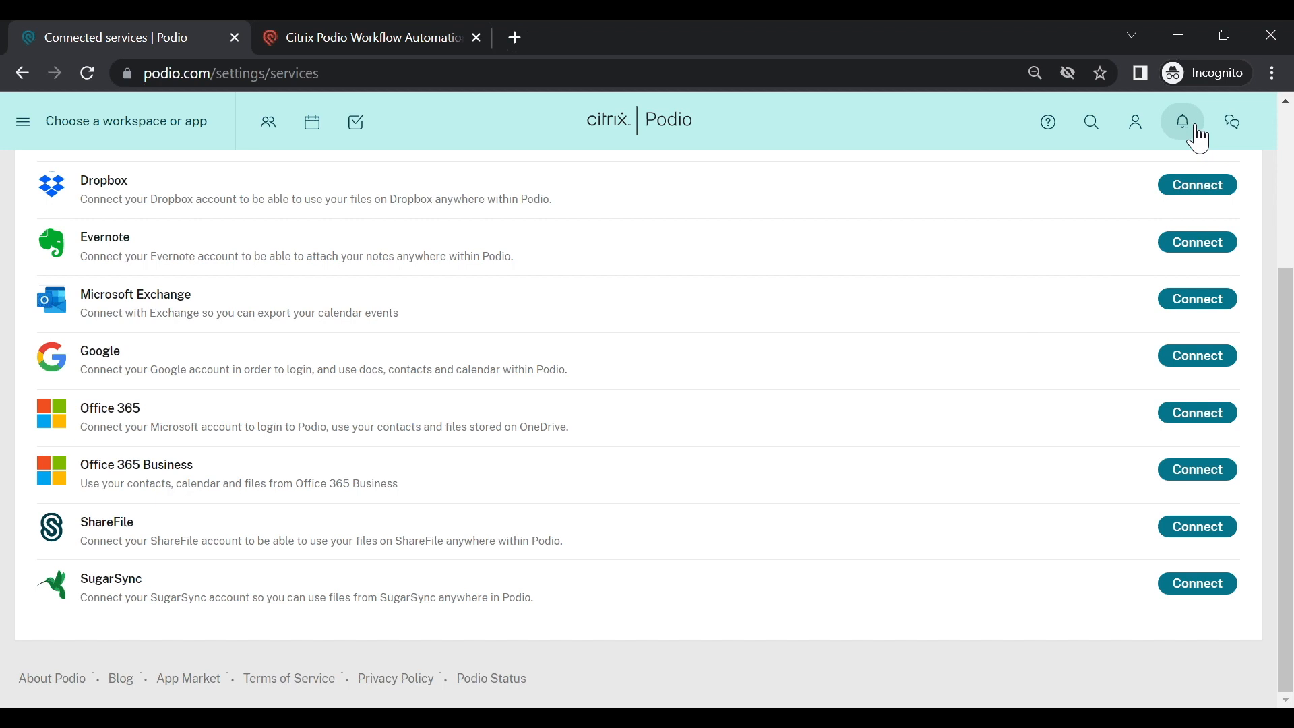
click(1135, 122)
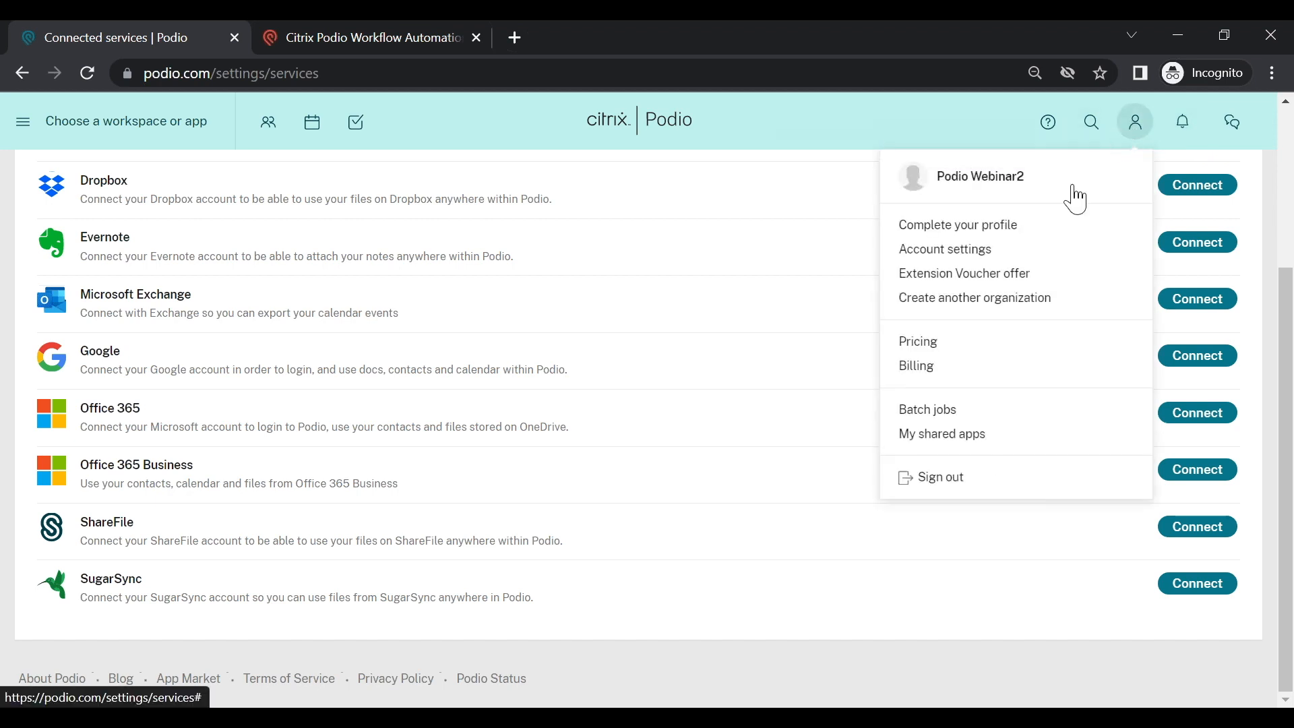
click(948, 485)
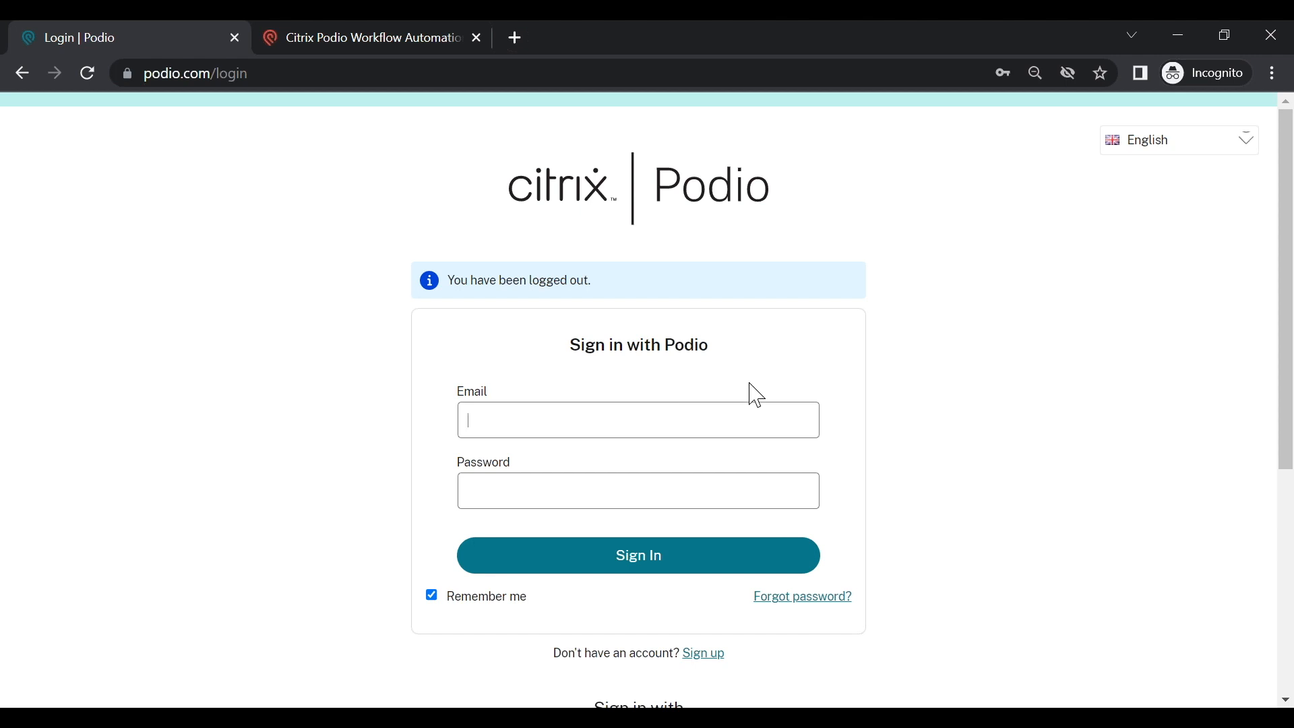
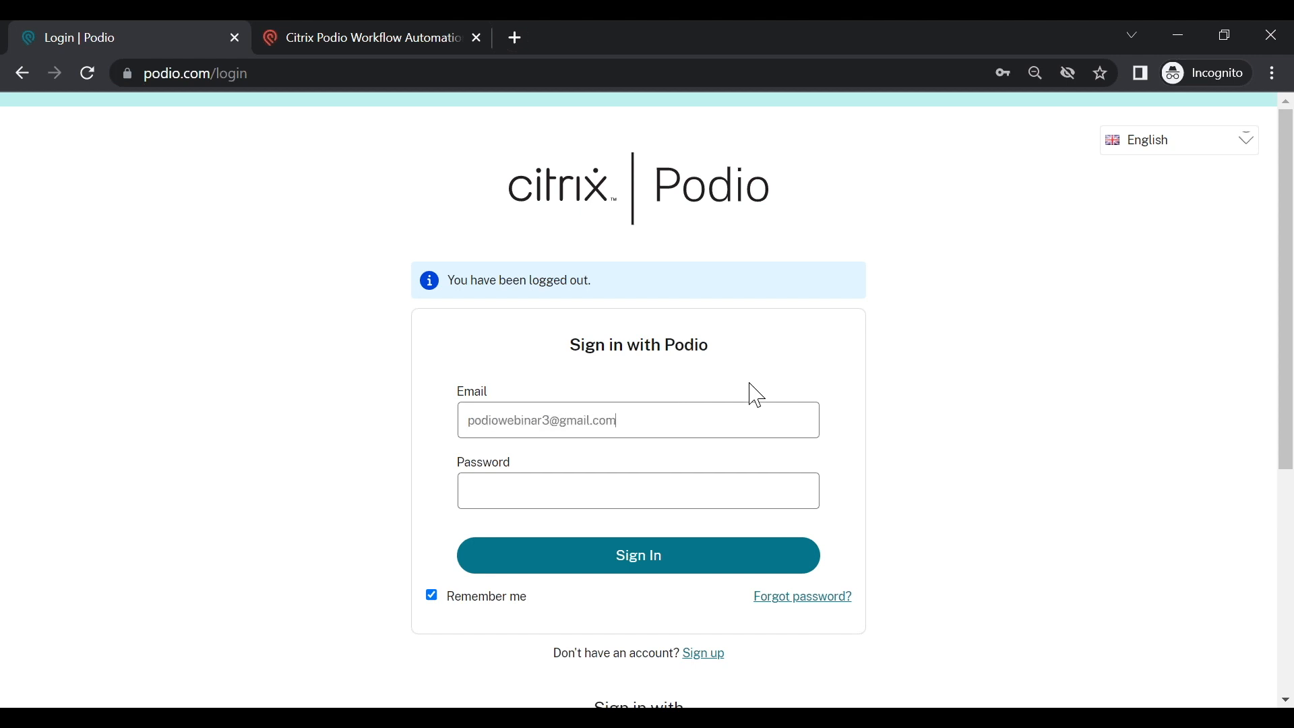
Step: Sign back in to Podio with the other webinar account's email and saved password
click(640, 493)
key(ctrl+v)
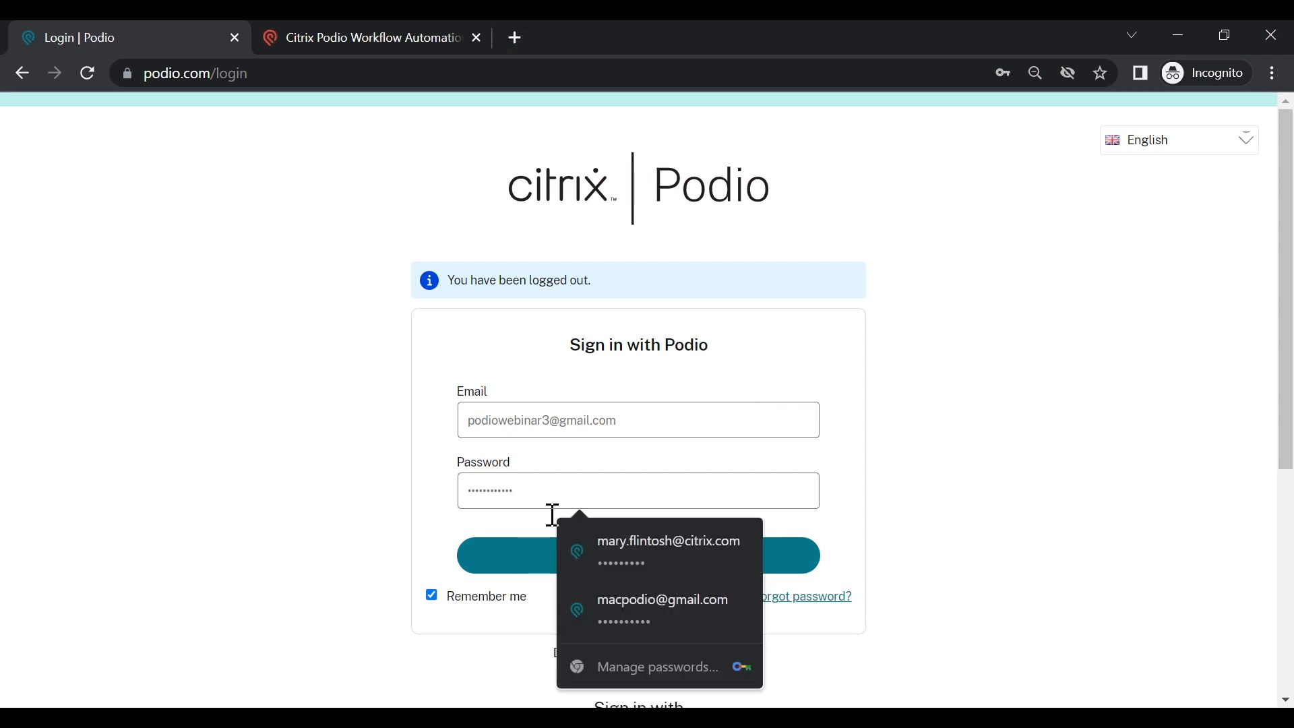
click(519, 569)
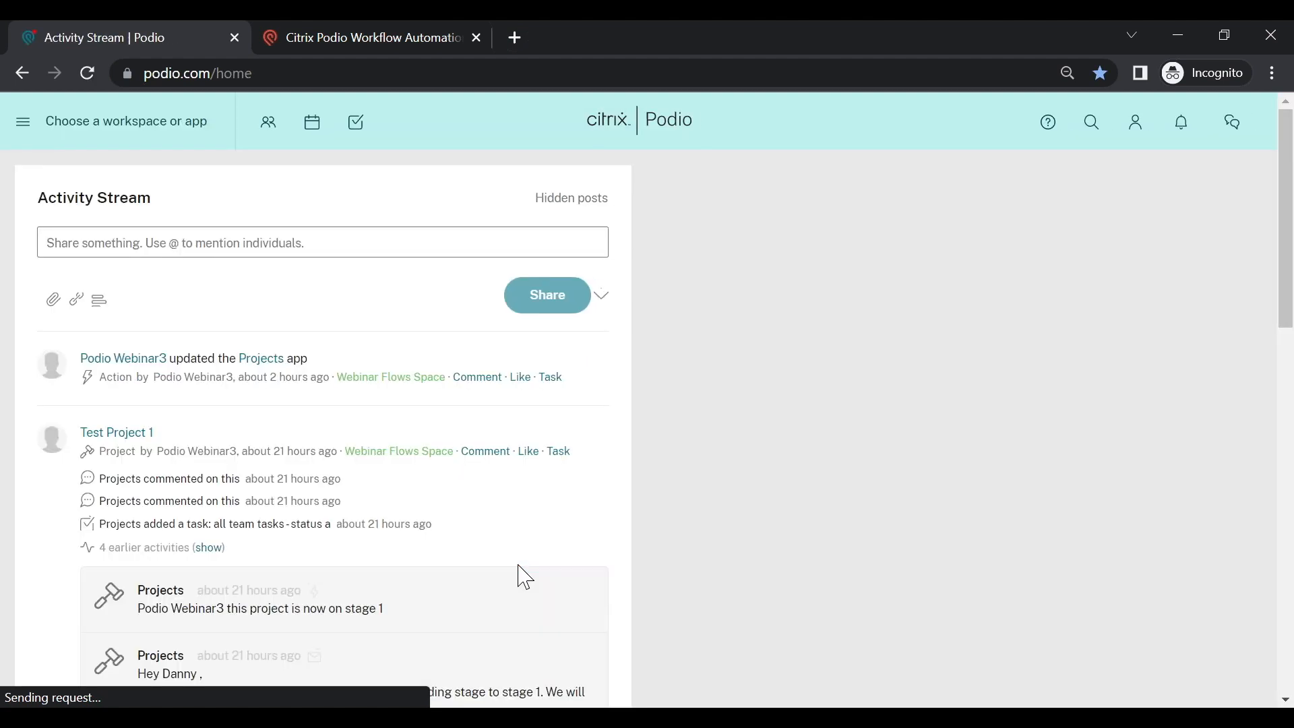
Step: Launch Workflow automation from the Clients app in Webinar Flows Space and choose the login account
click(155, 123)
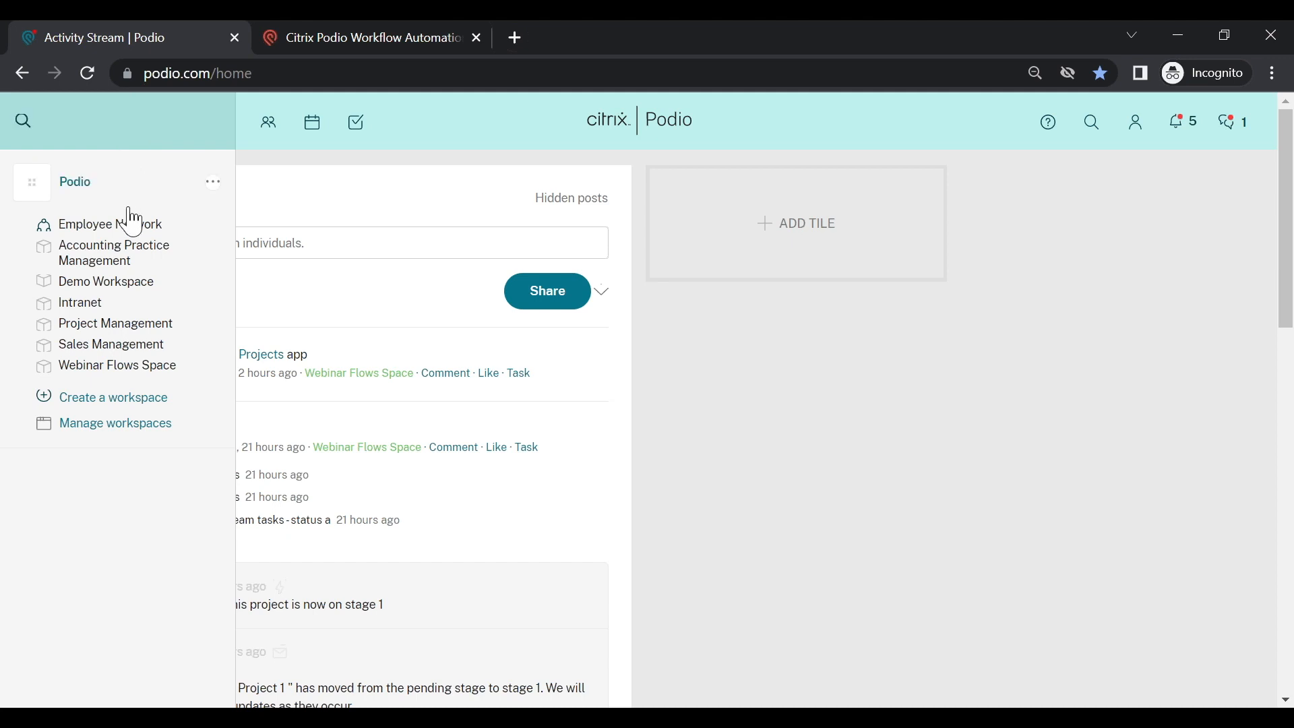
click(117, 373)
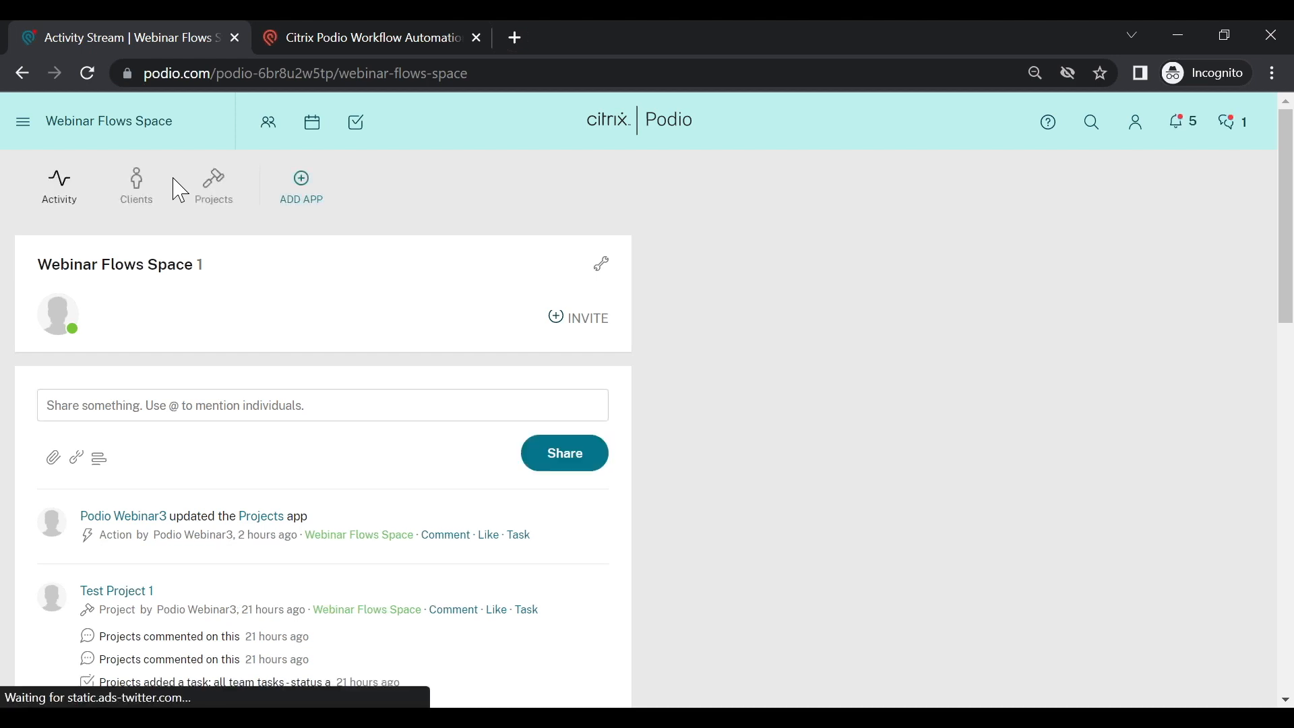
click(154, 201)
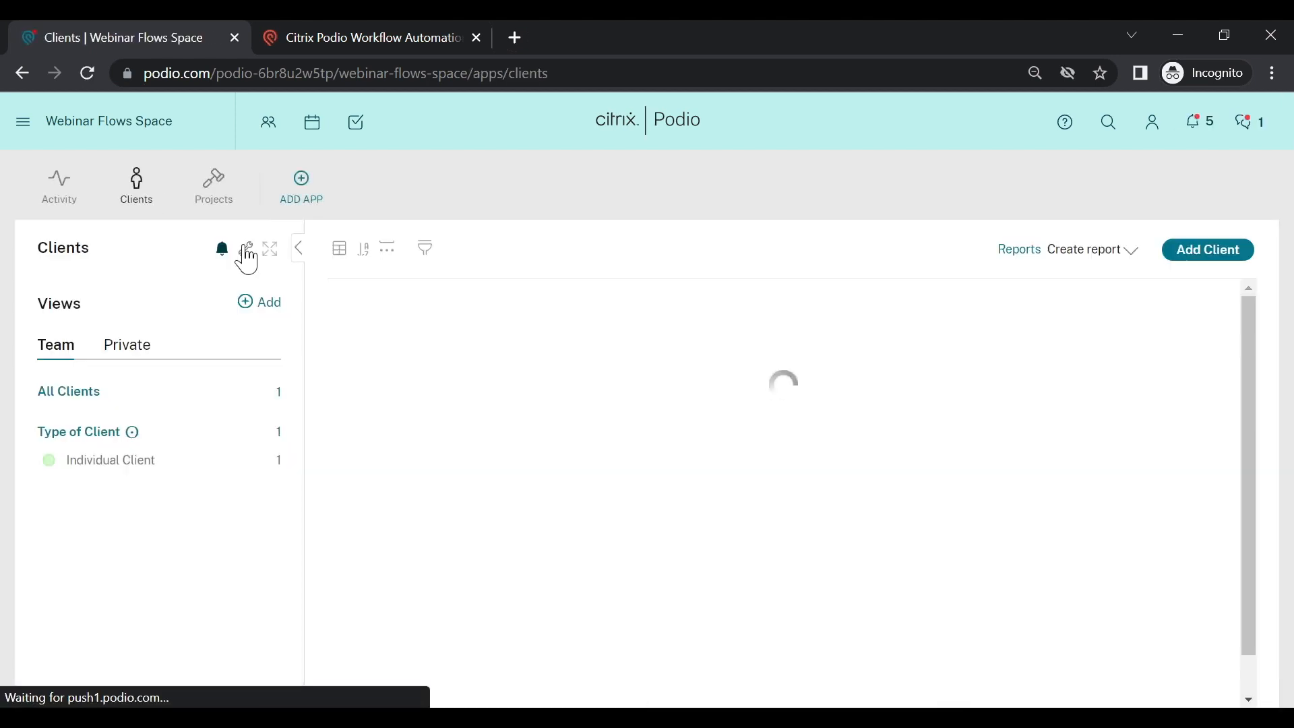
click(247, 252)
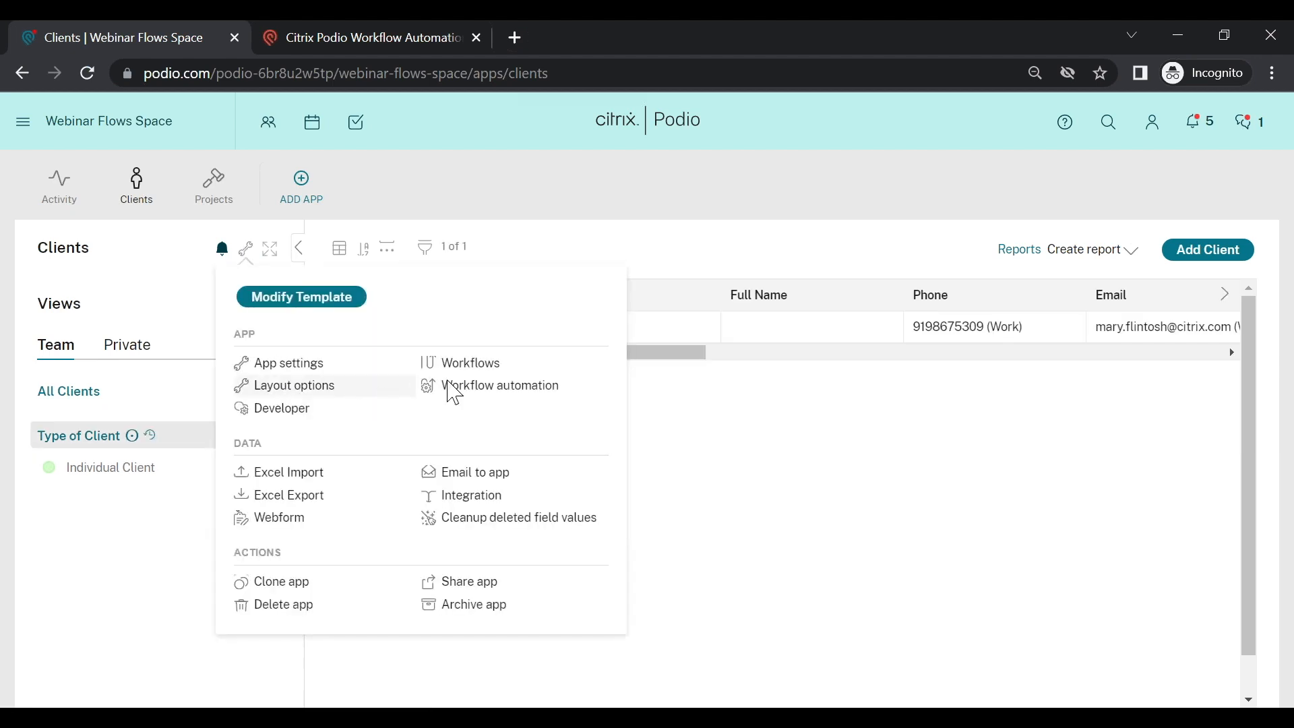
click(459, 389)
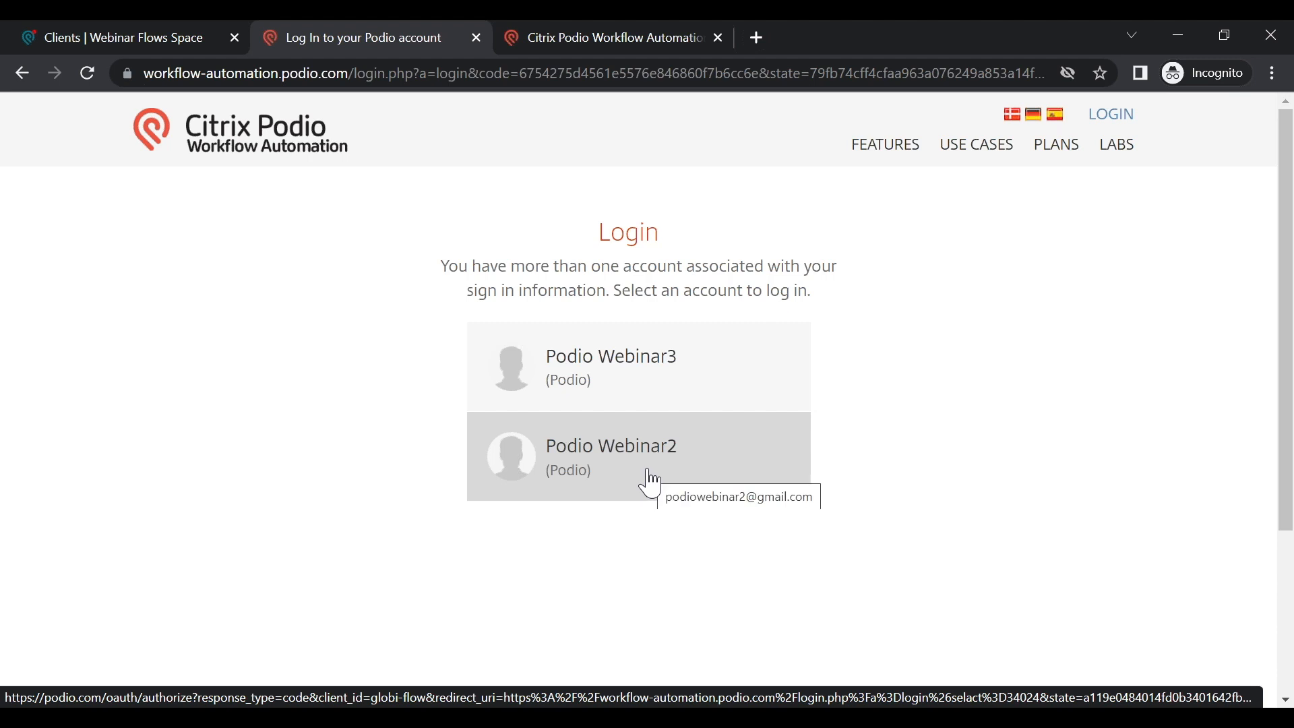
click(658, 381)
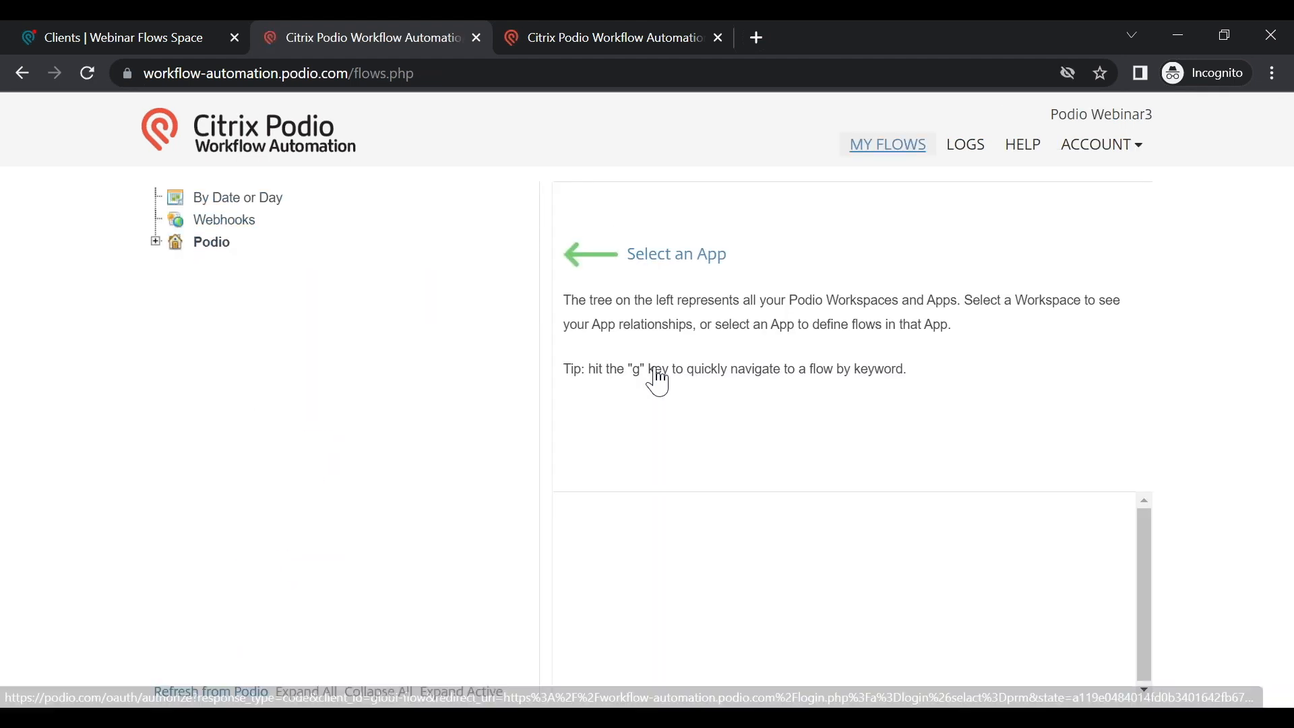
Step: Open the Projects app's planning-to-stage-1 flow under Webinar Flows Space
click(156, 242)
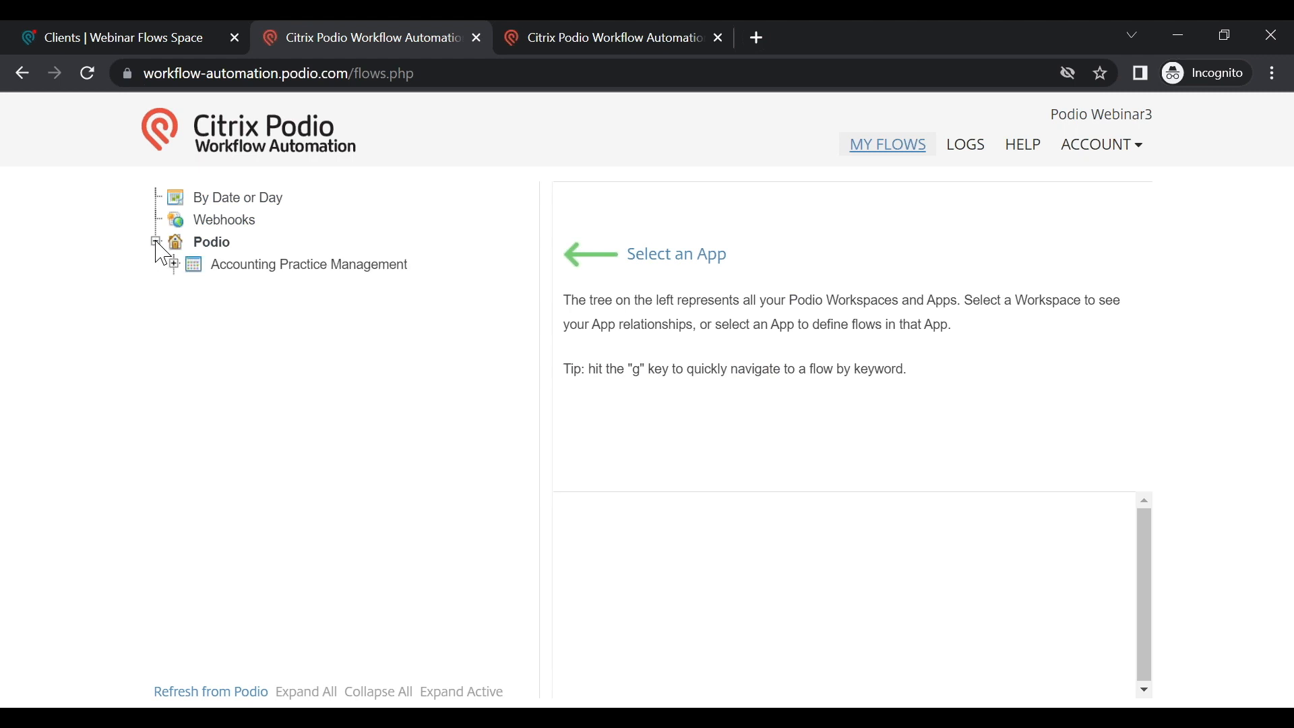
click(173, 376)
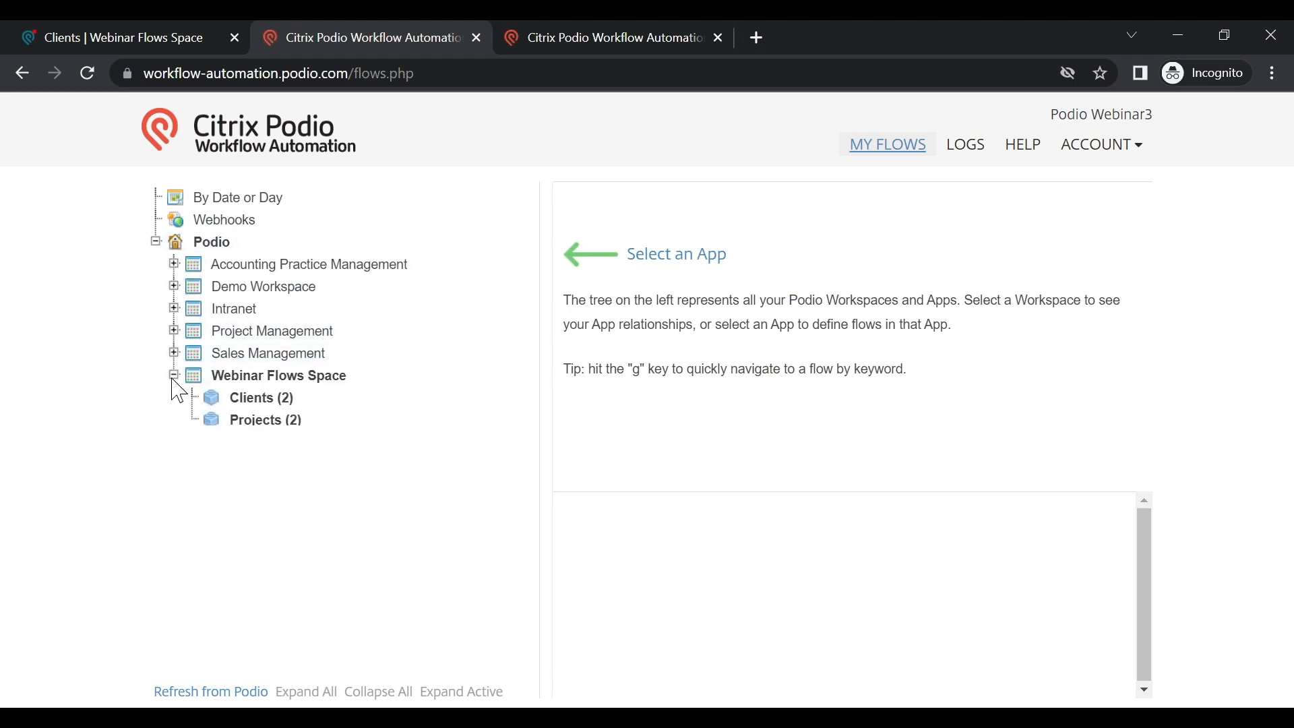
click(280, 422)
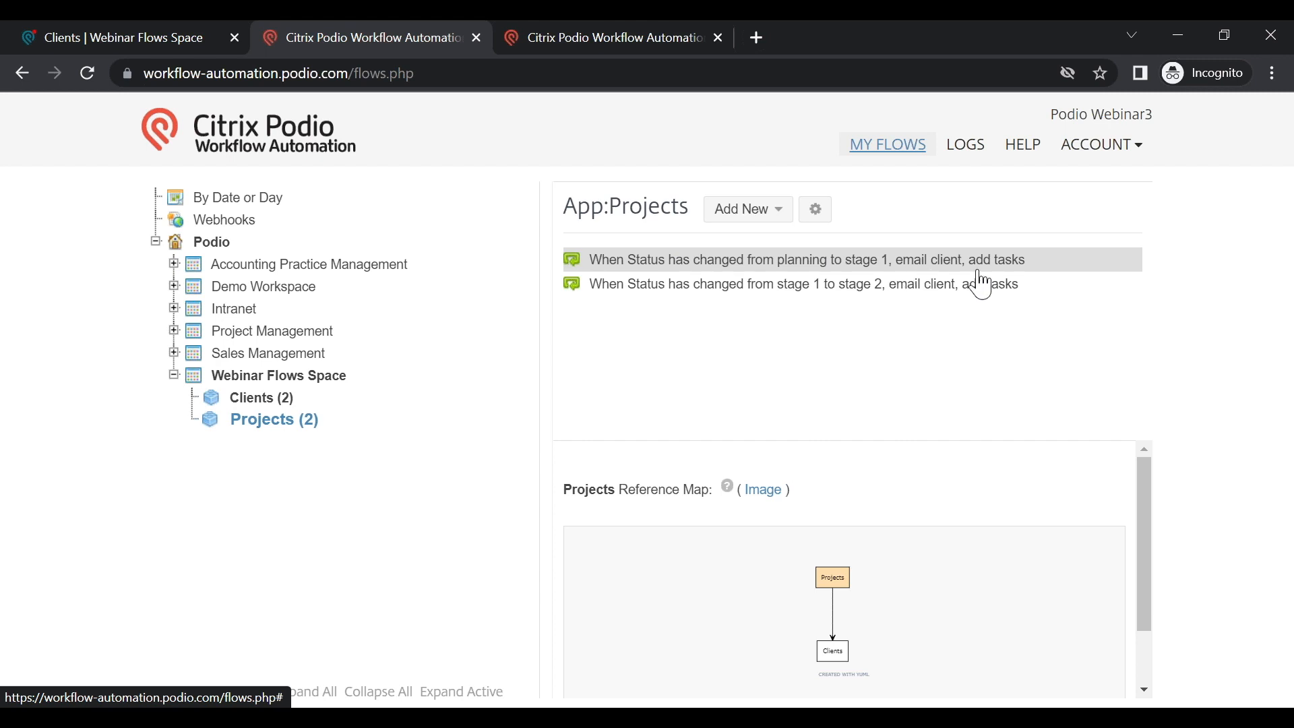
click(878, 269)
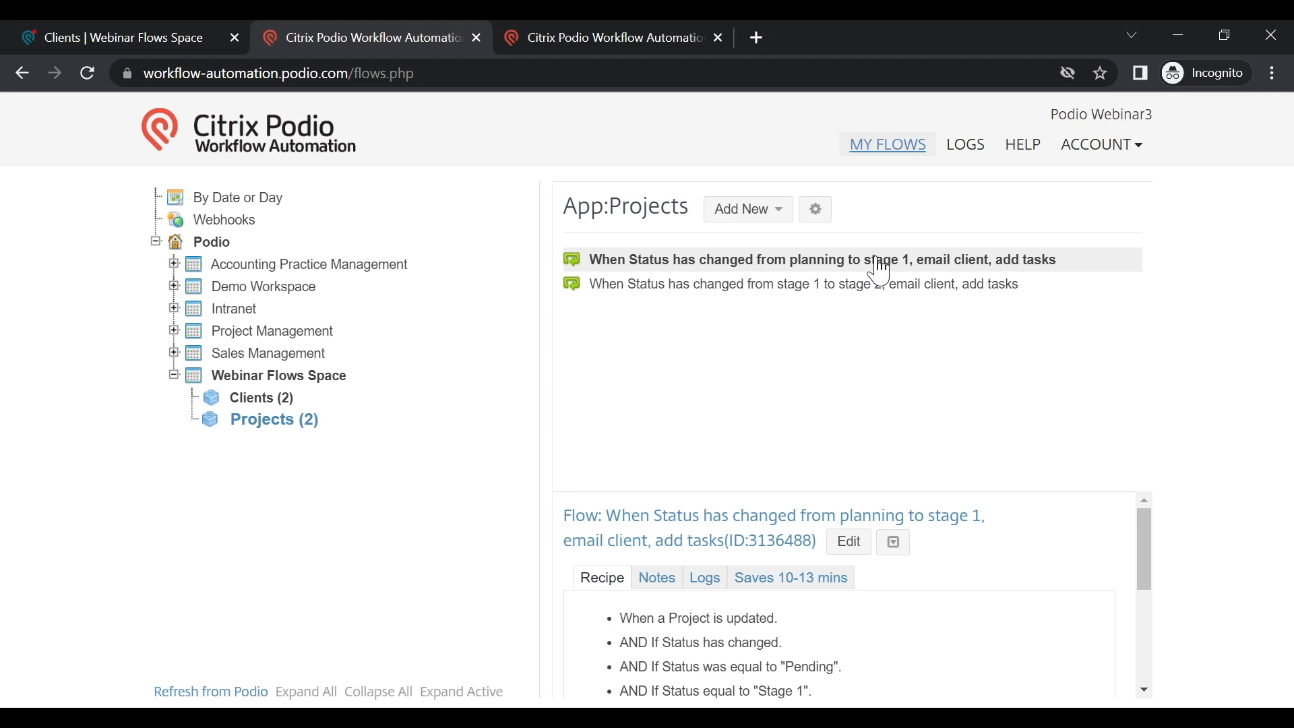
Step: Review the stage-1 flow's notes and run logs, then start editing it
scroll(723, 627, down, 3)
scroll(718, 616, up, 3)
click(665, 584)
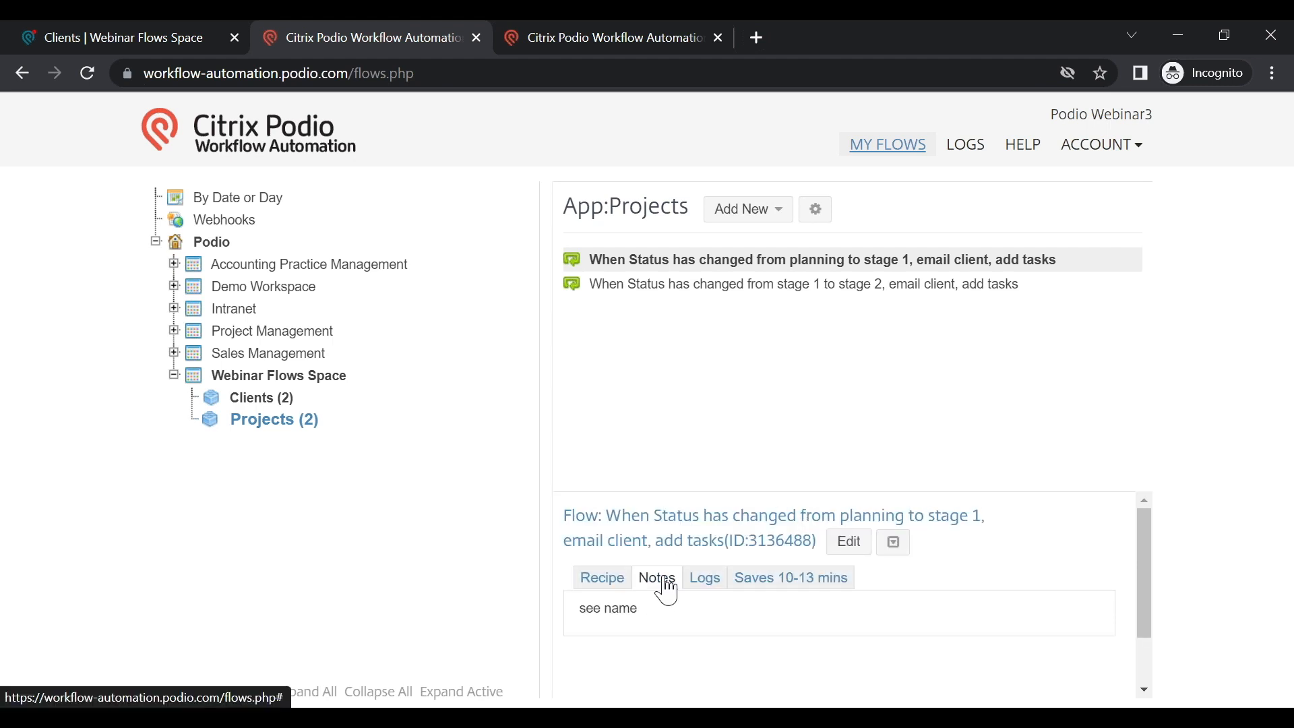
click(713, 583)
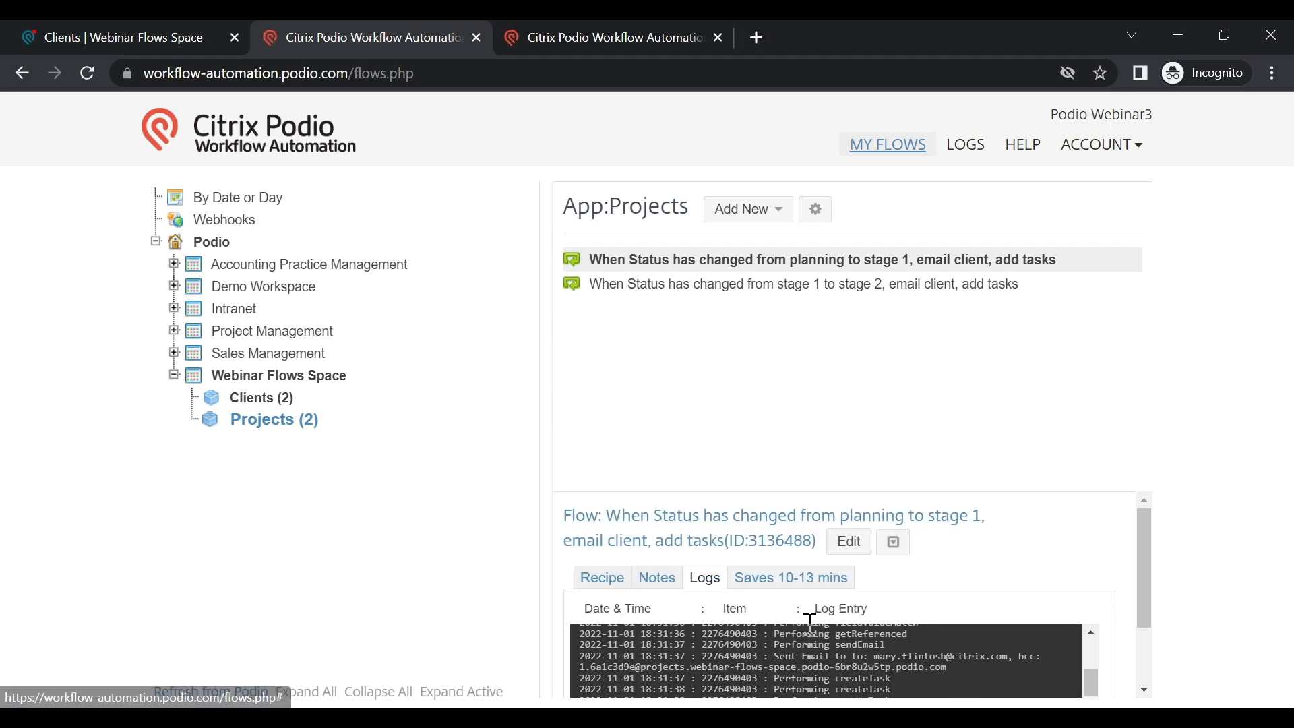
scroll(838, 686, up, 5)
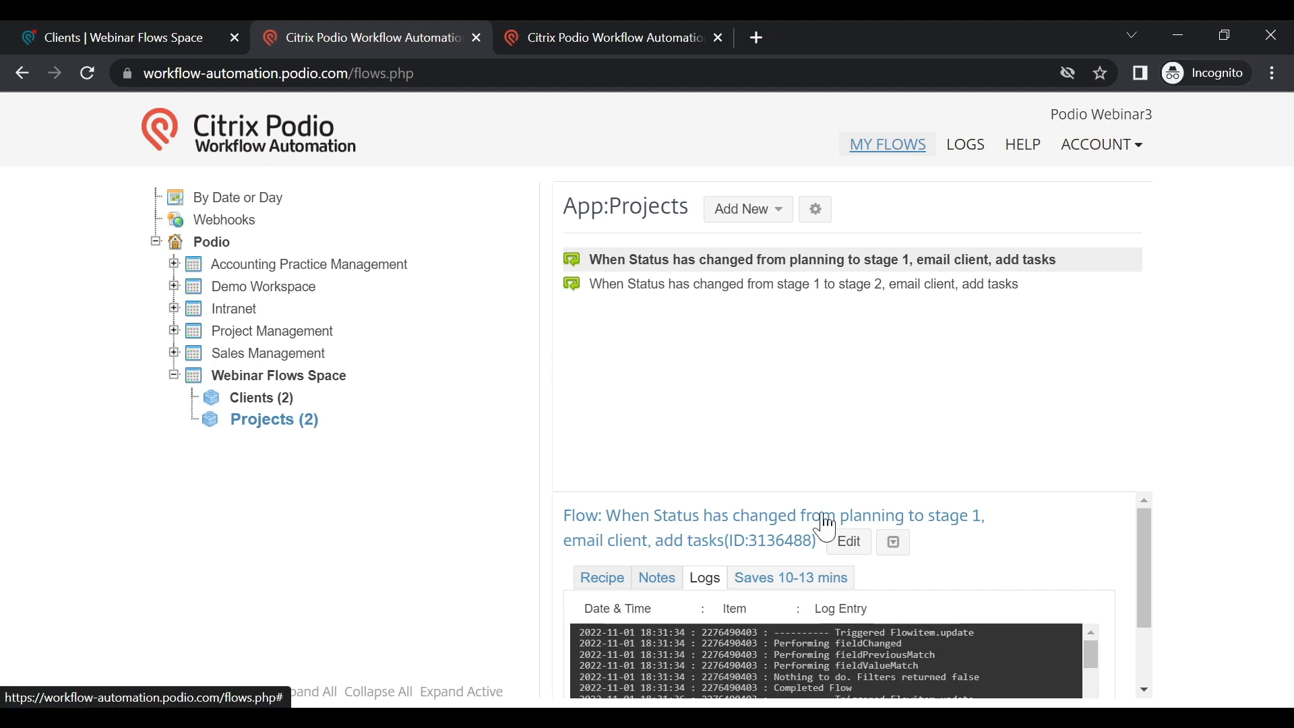
click(861, 536)
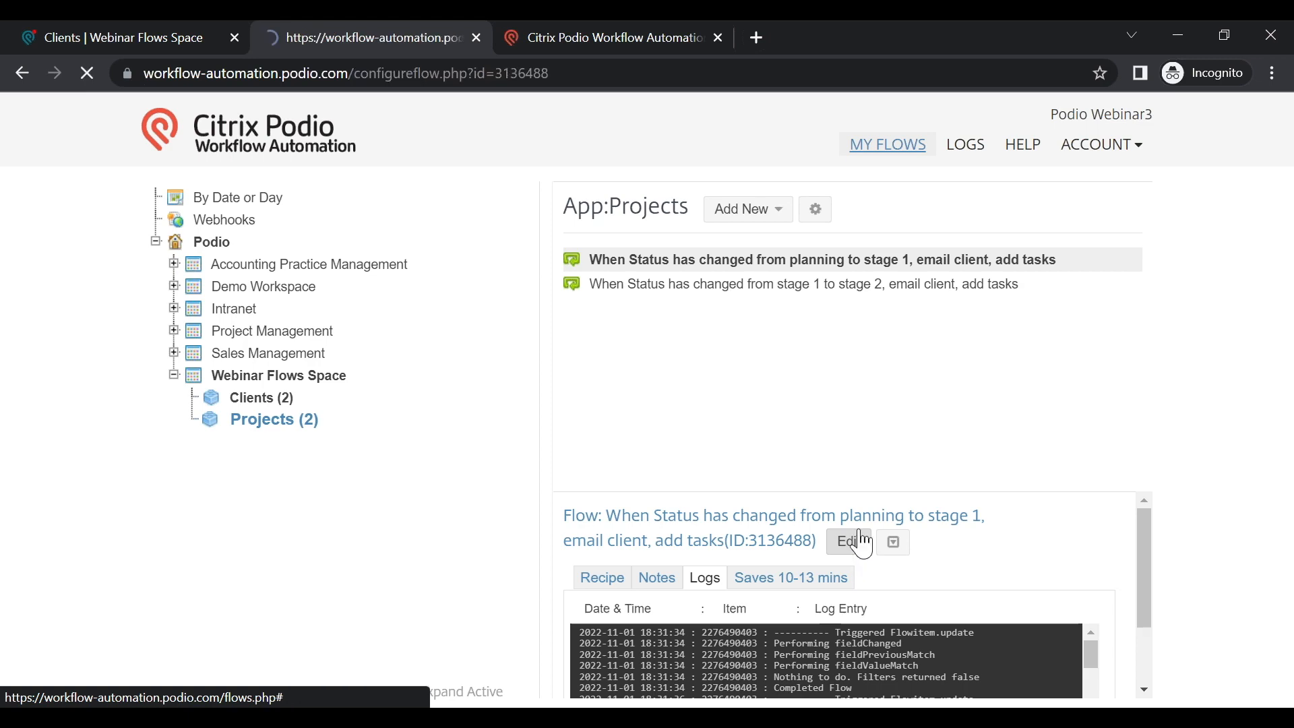
Step: Scroll through the stage-1 flow's actions, then return to the Podio Clients app
scroll(863, 499, down, 3)
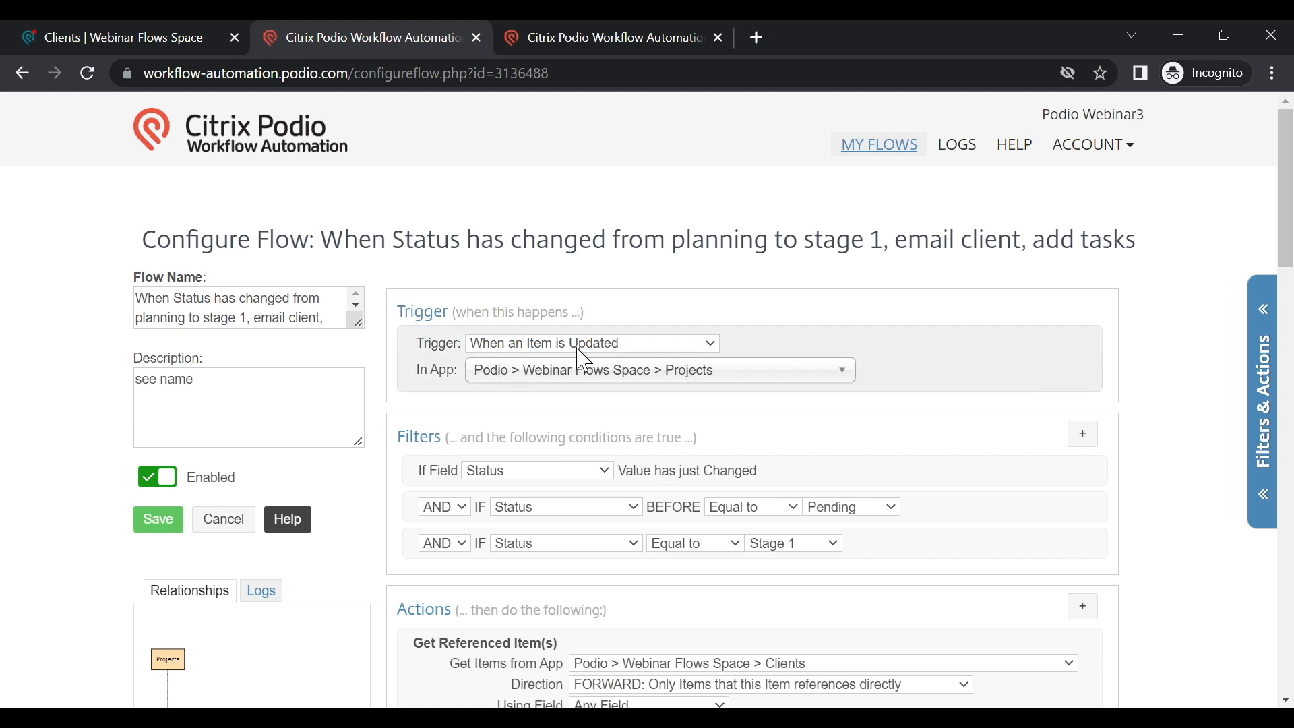
scroll(604, 404, down, 1)
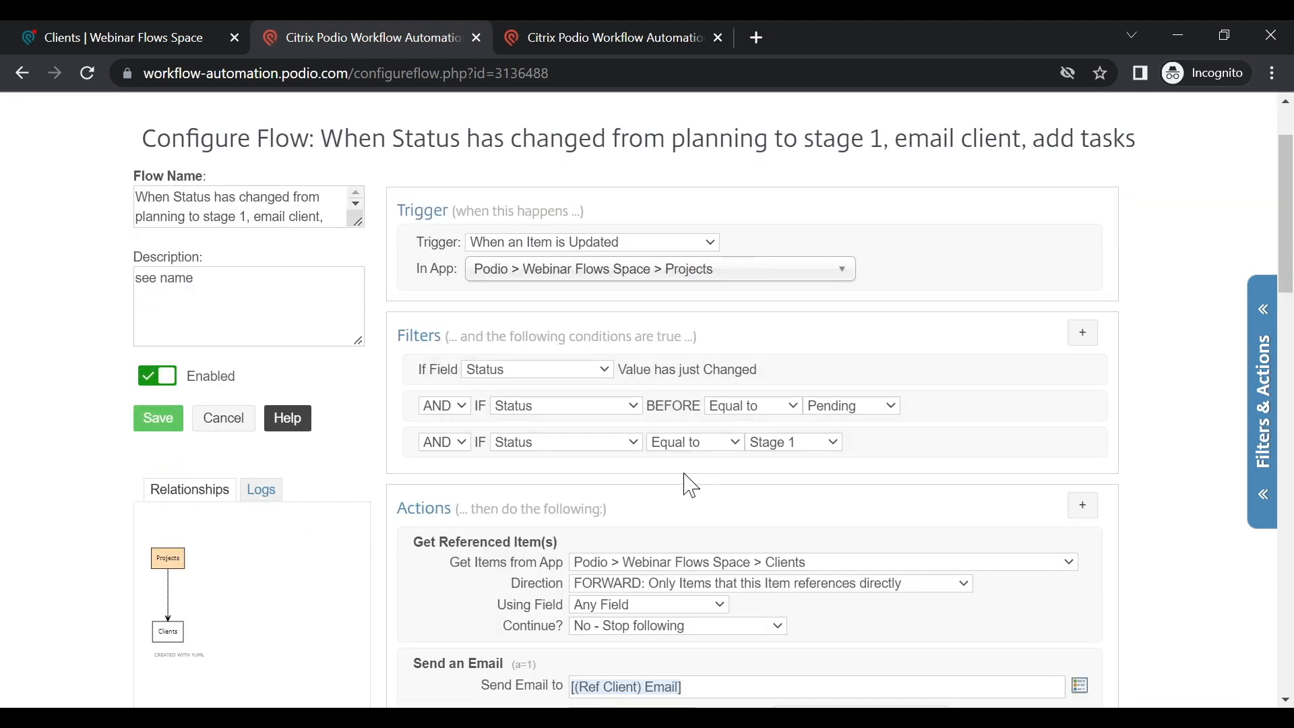
scroll(688, 484, down, 1)
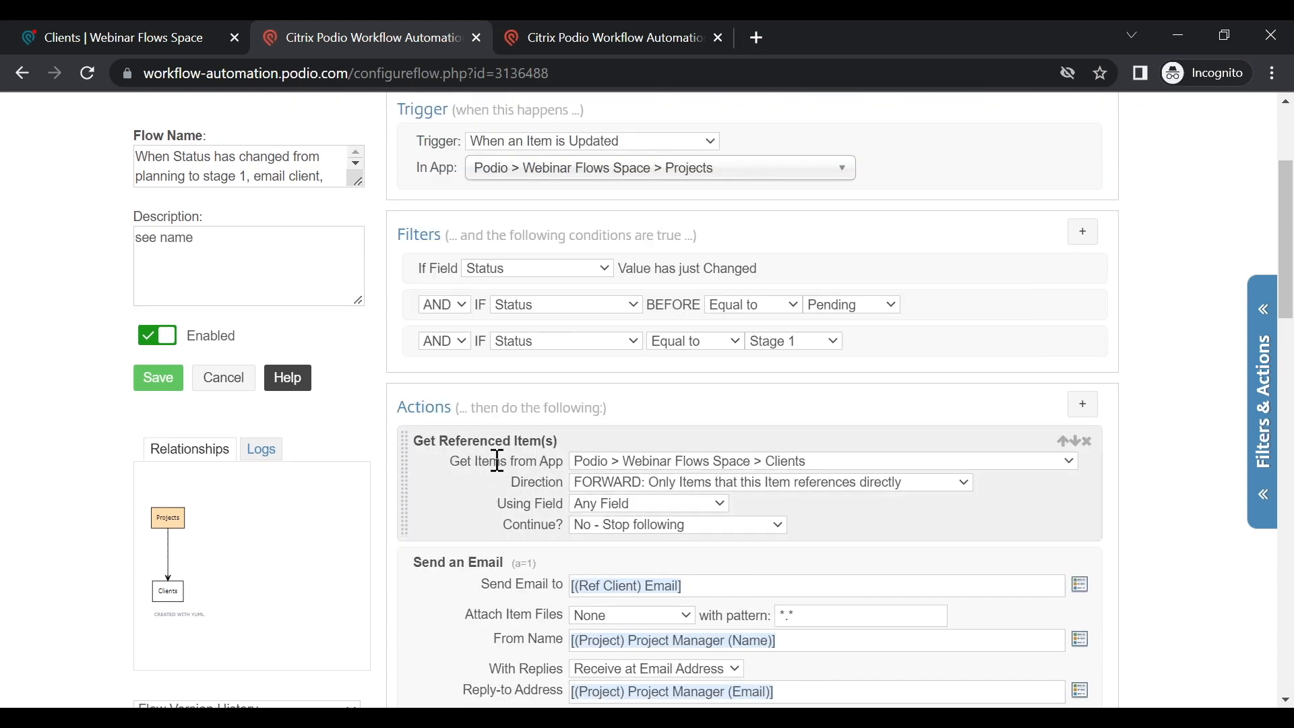
click(124, 30)
Step: Check Test Project 1's Related Client in Projects, then return to the stage-1 flow editor
click(538, 255)
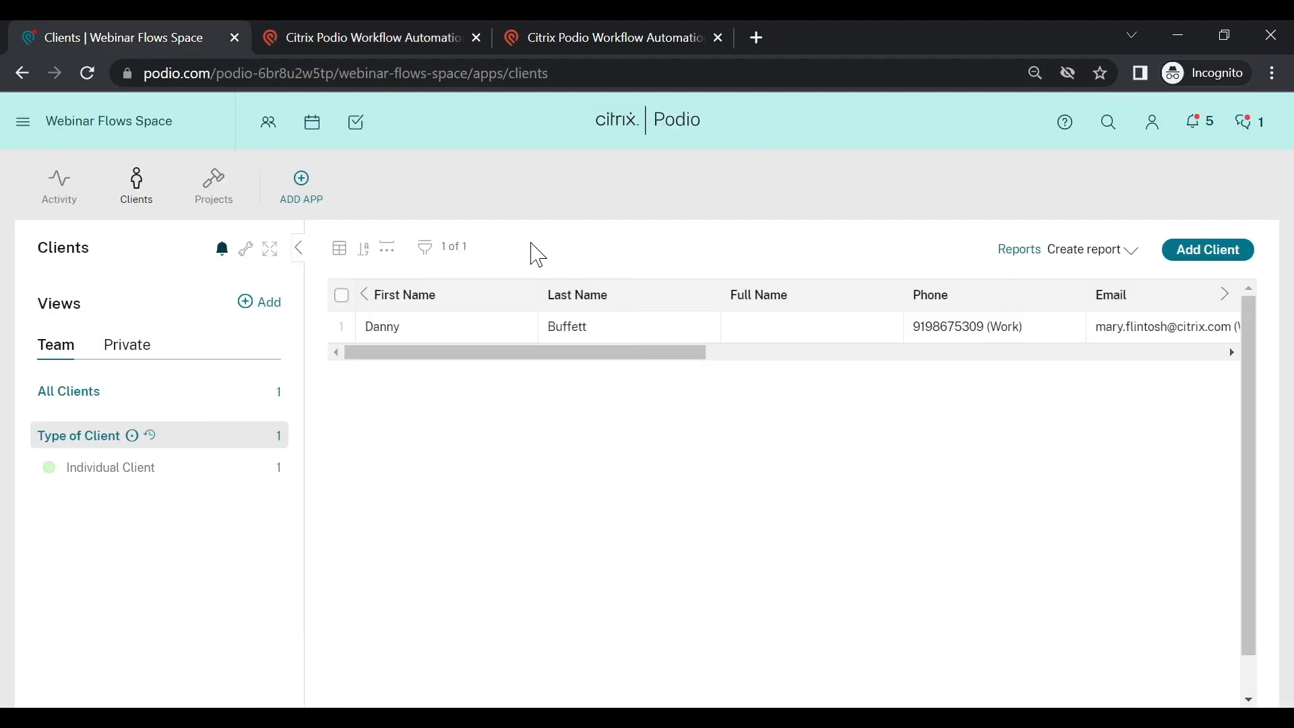
click(215, 181)
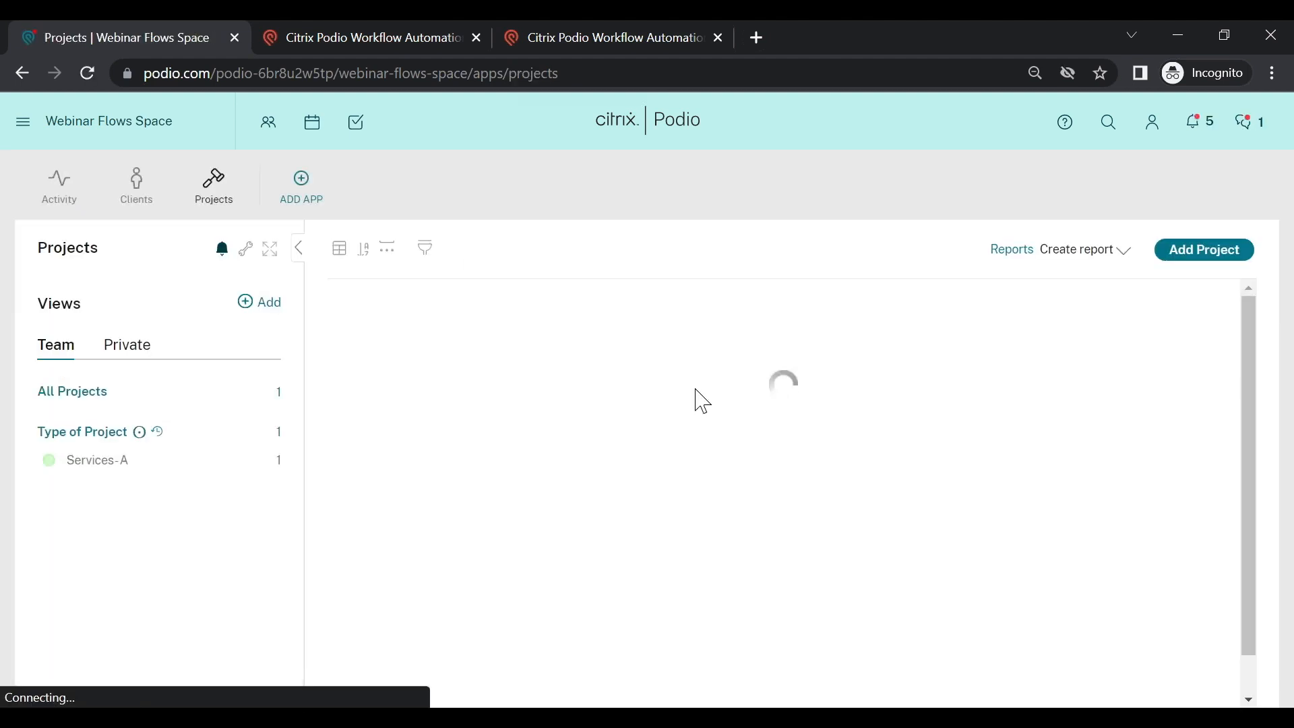
click(617, 334)
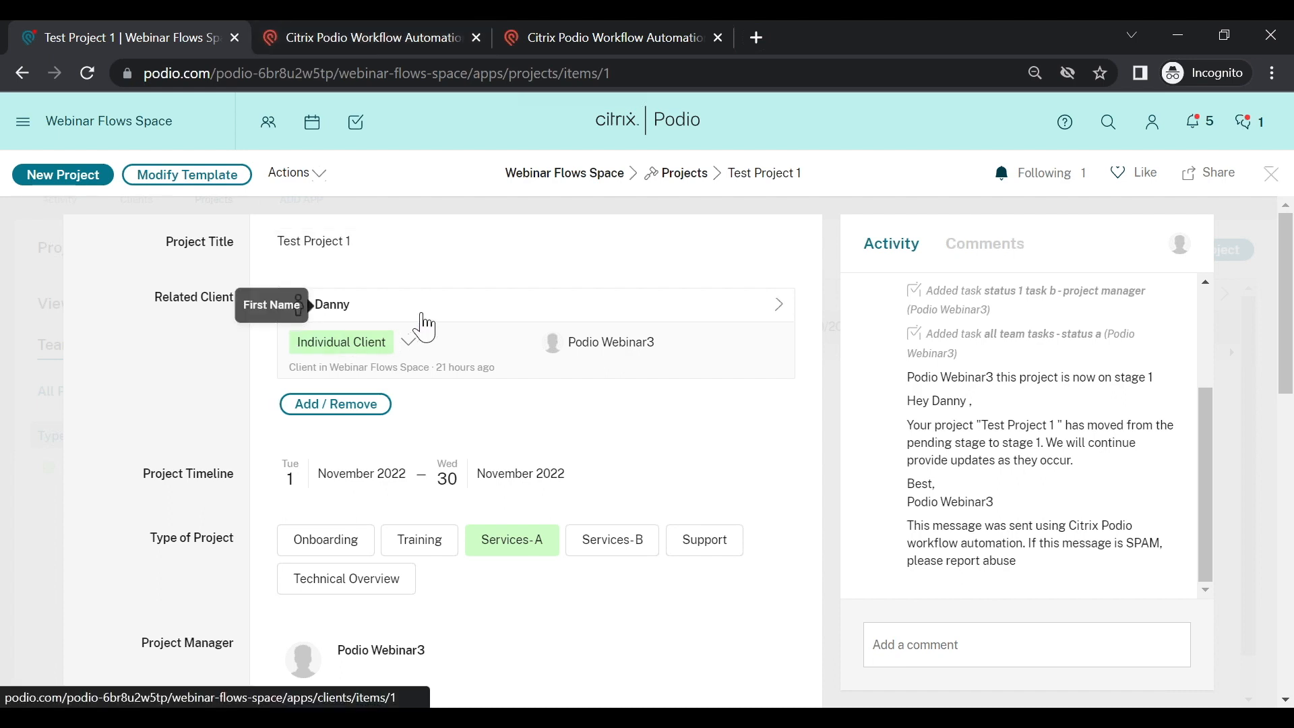
click(383, 33)
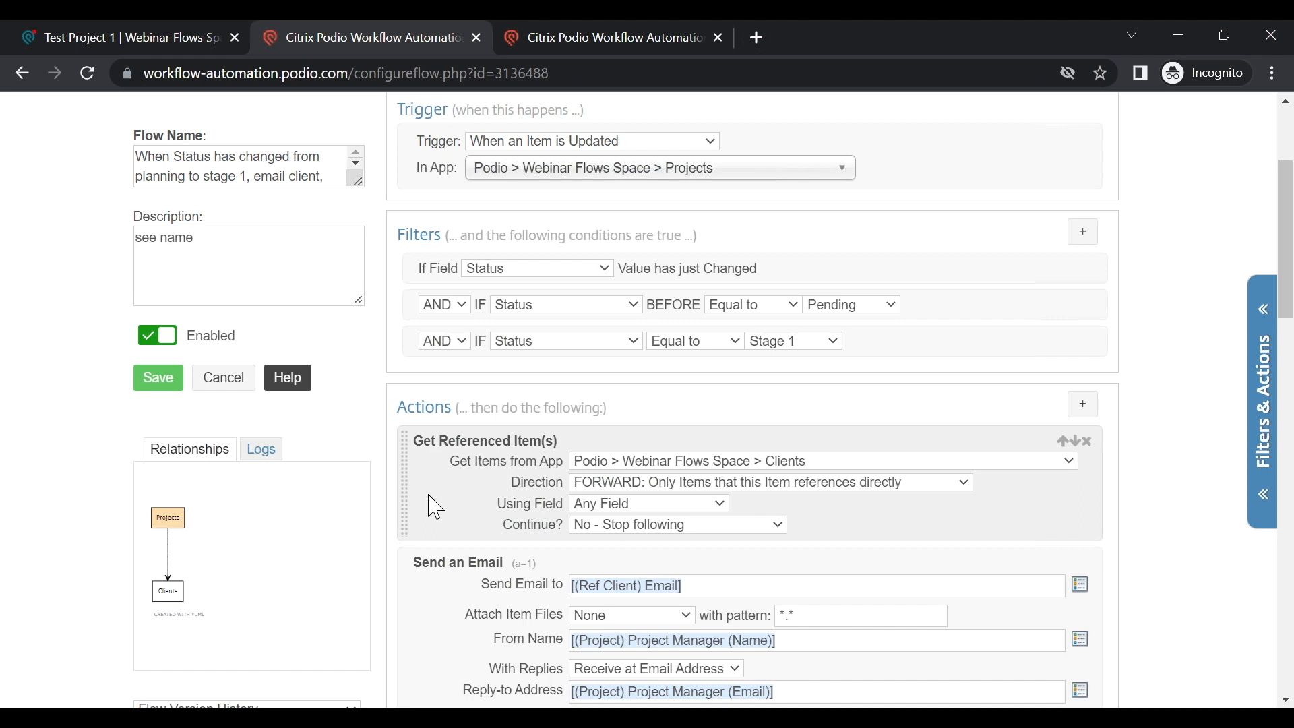
click(804, 488)
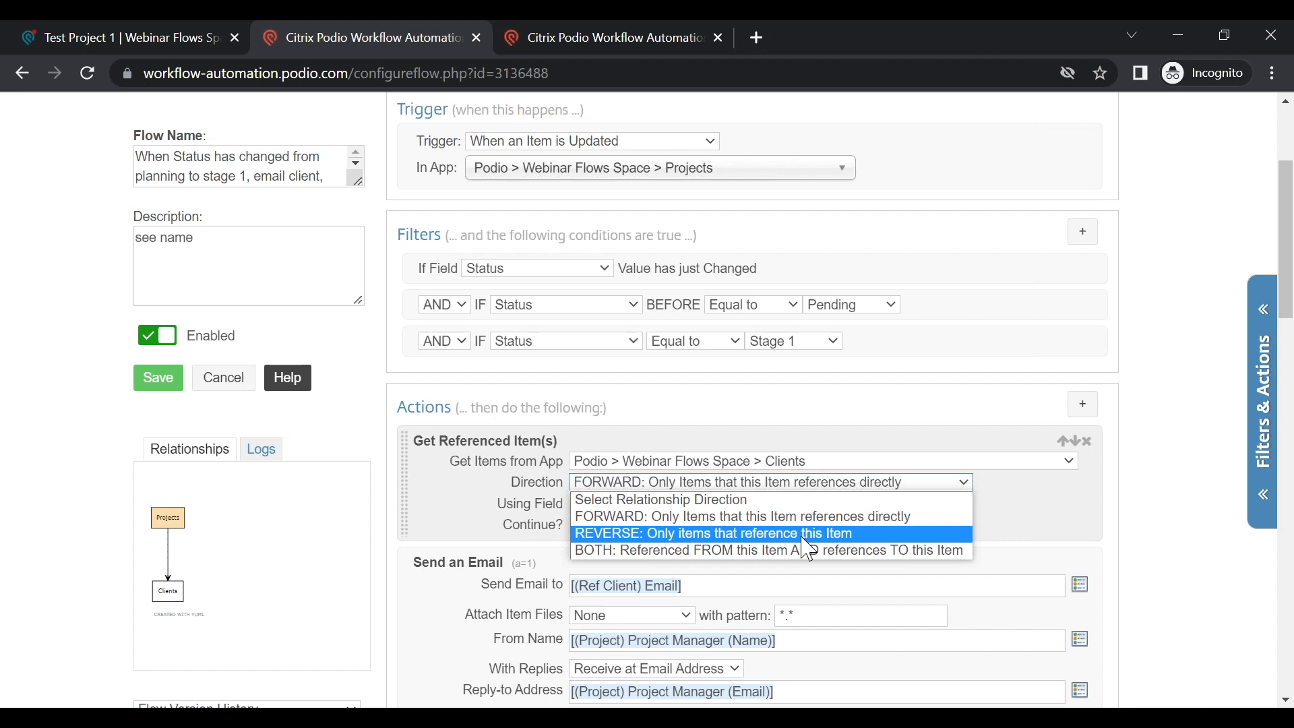
click(441, 511)
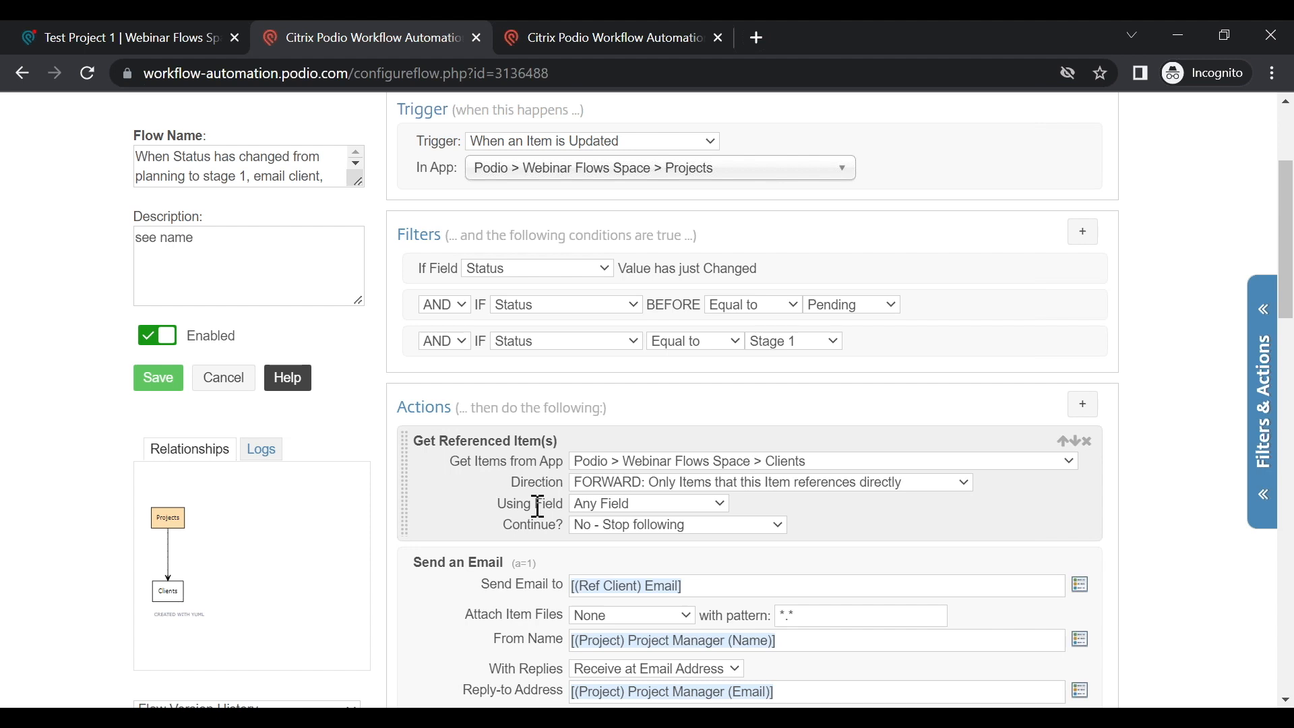
click(629, 486)
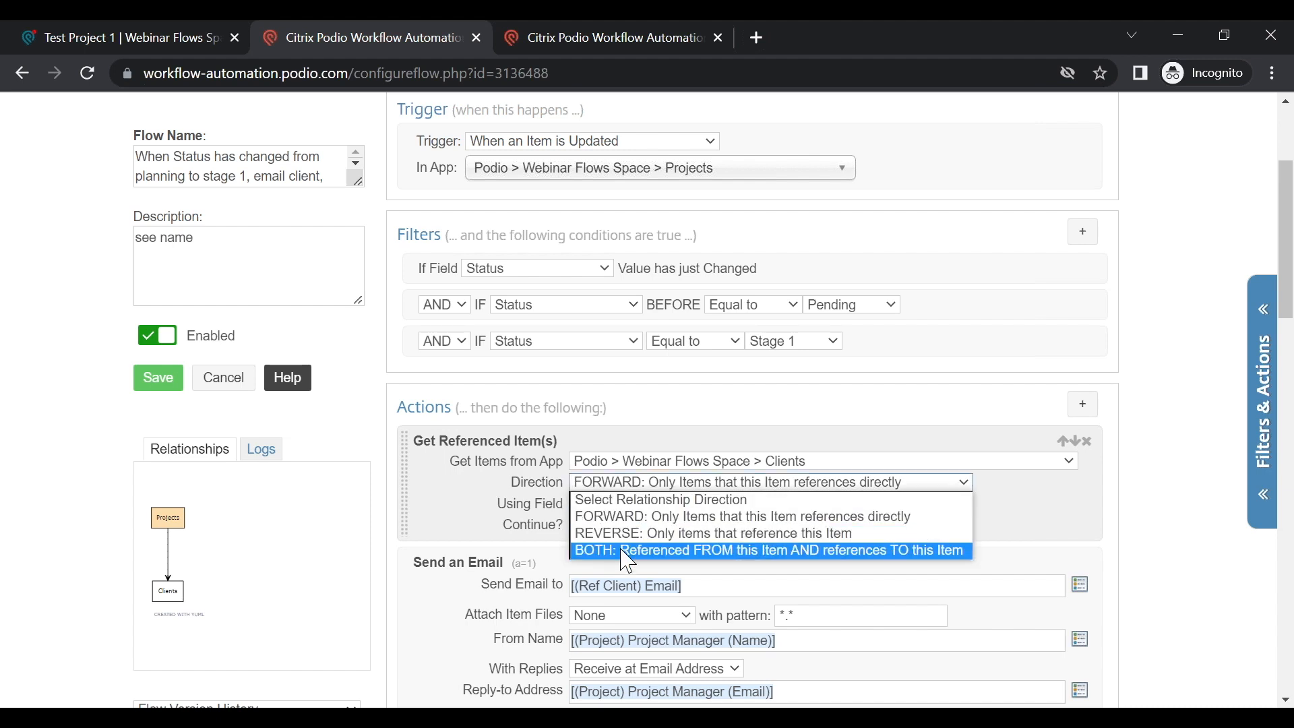
click(626, 484)
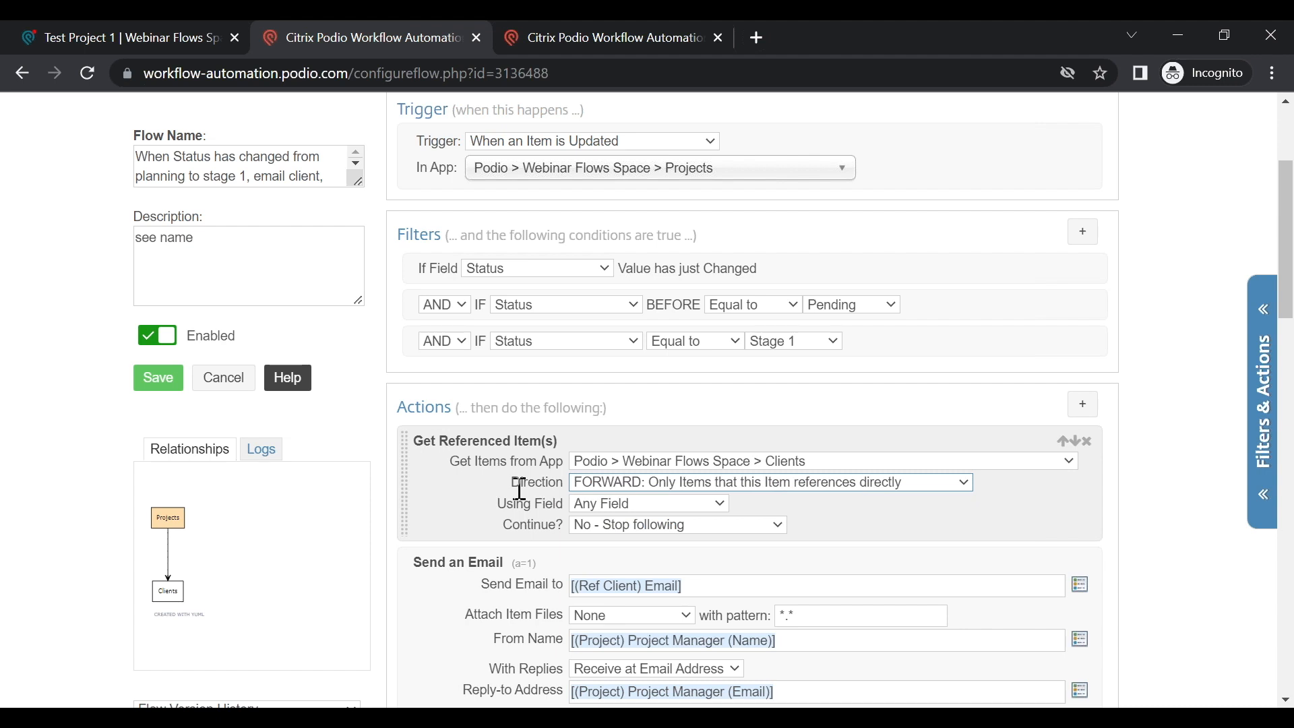
click(613, 507)
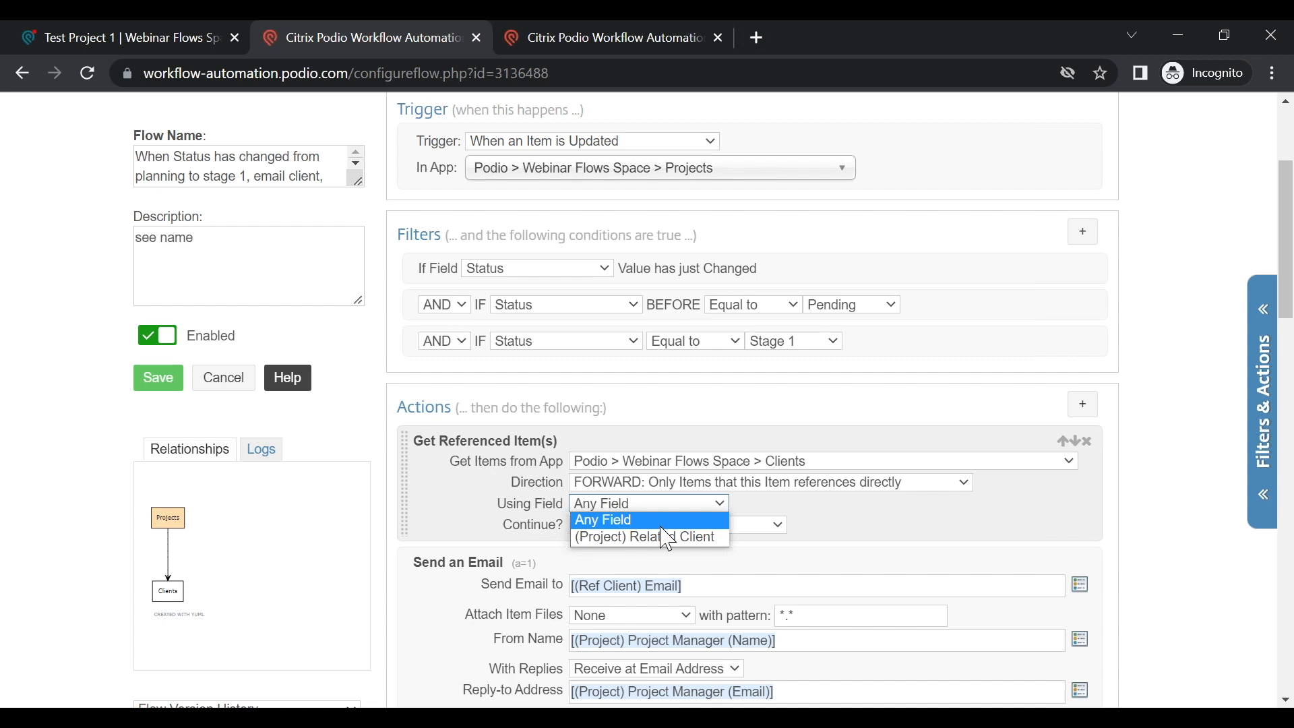
key(Escape)
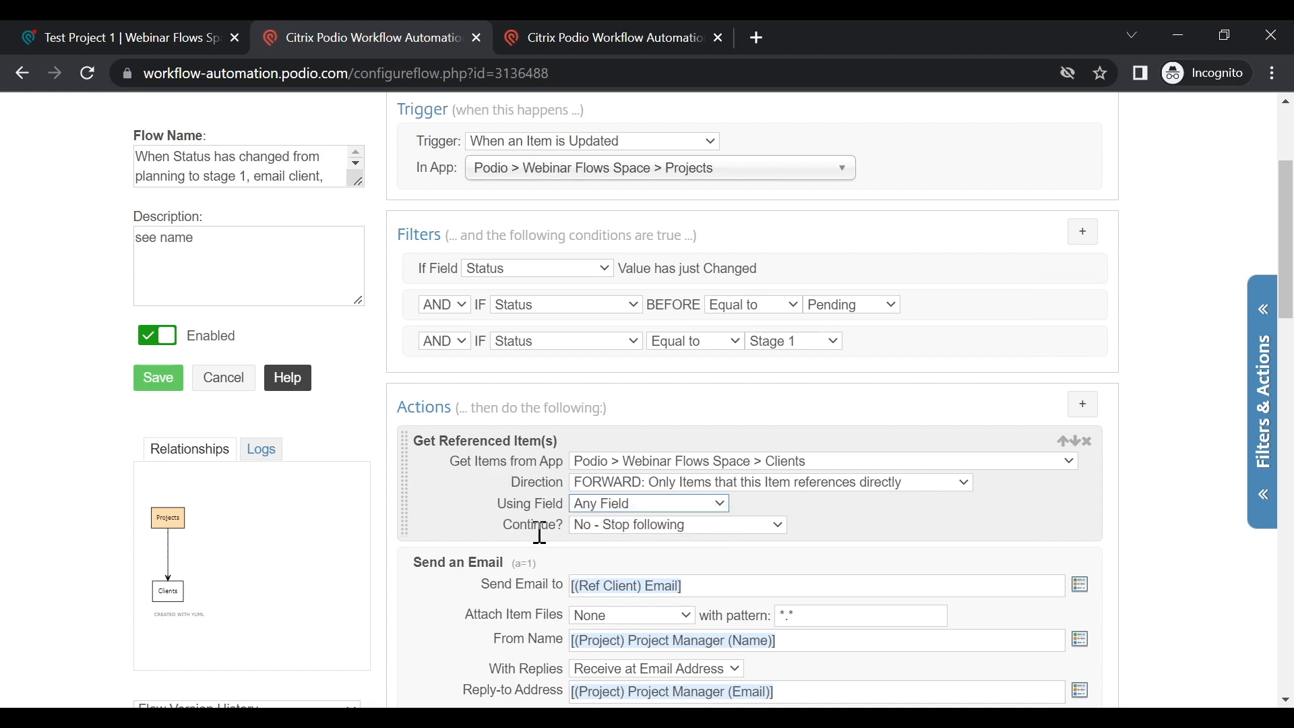
click(625, 505)
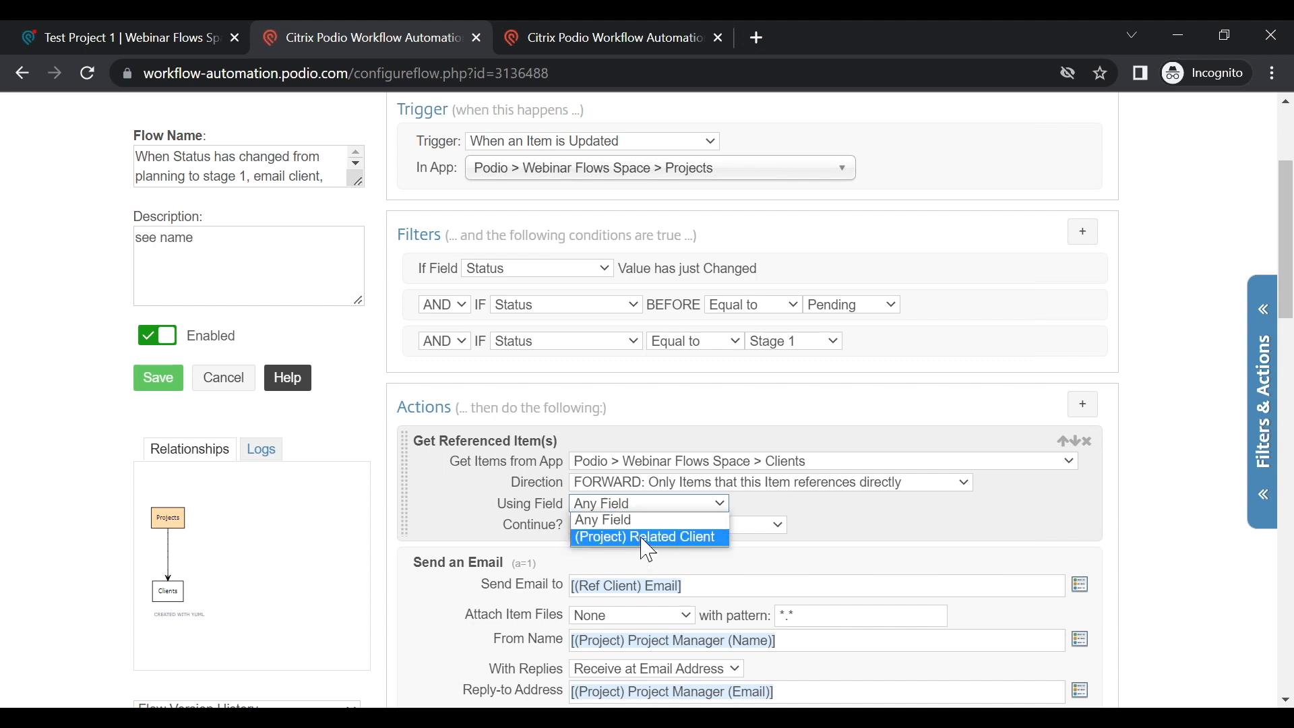
click(644, 520)
drag(505, 523, 566, 520)
click(514, 539)
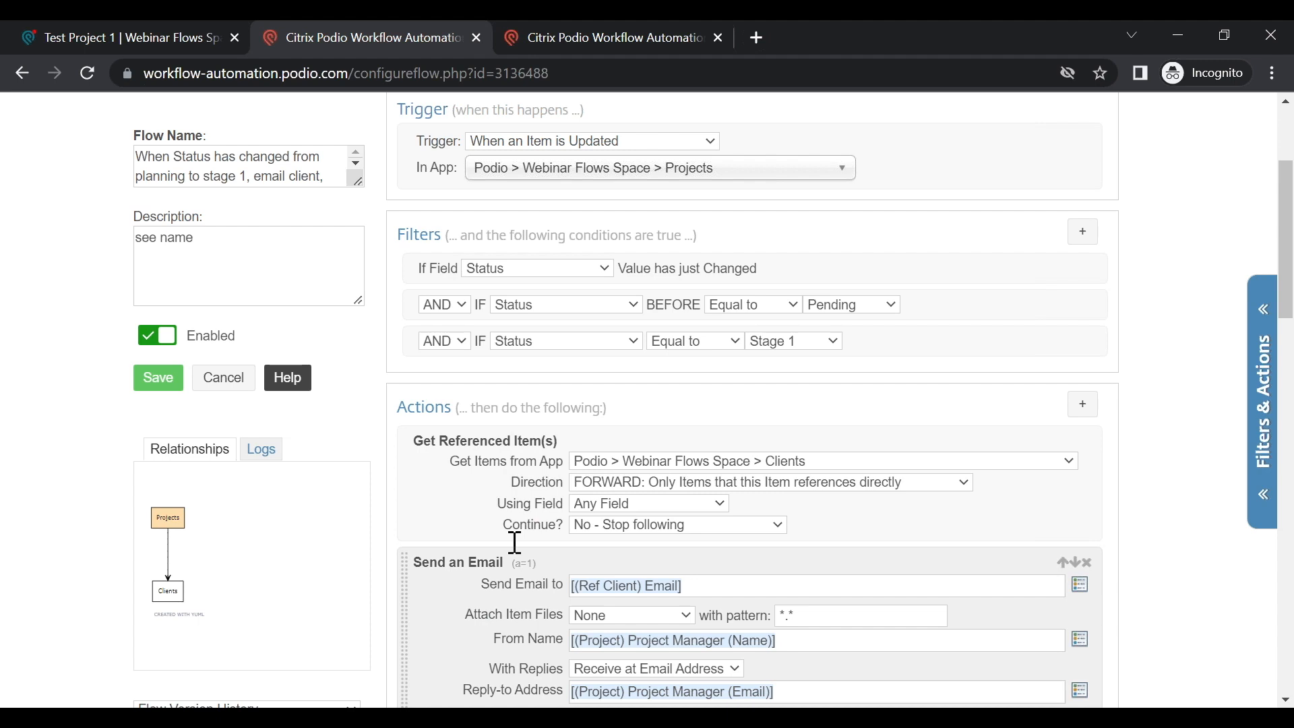
click(614, 527)
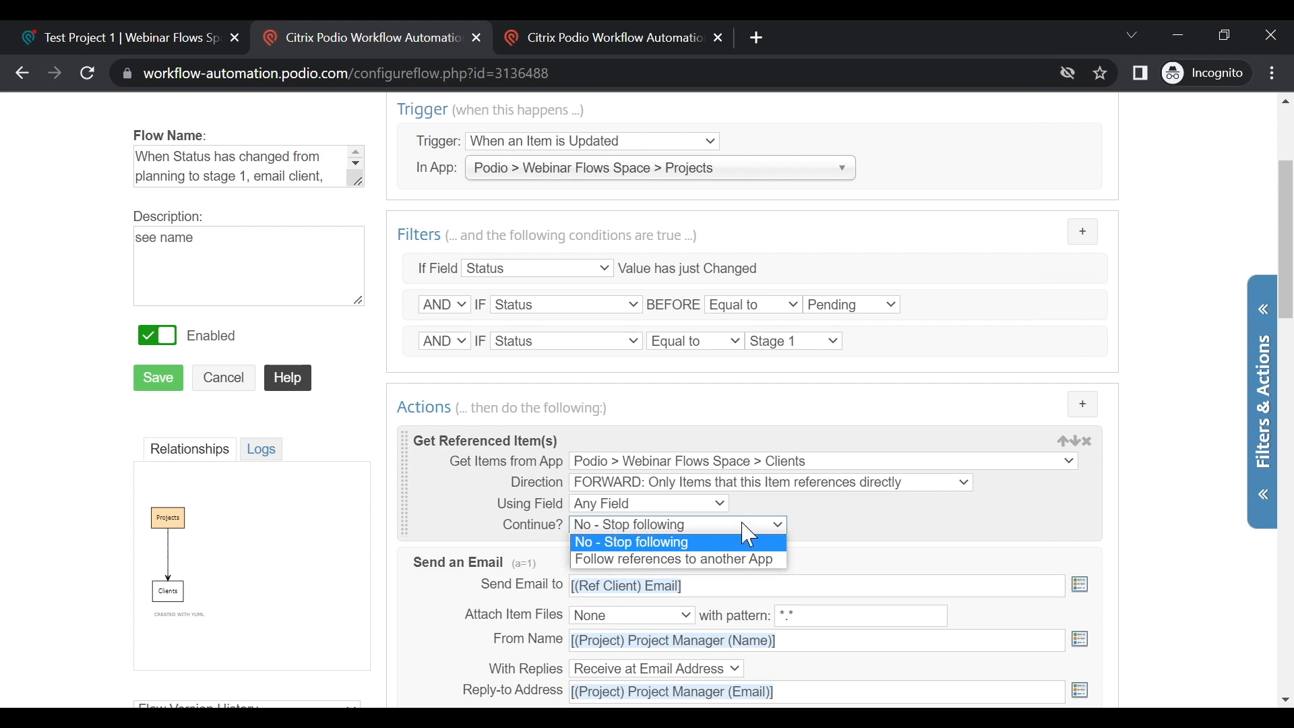
click(776, 542)
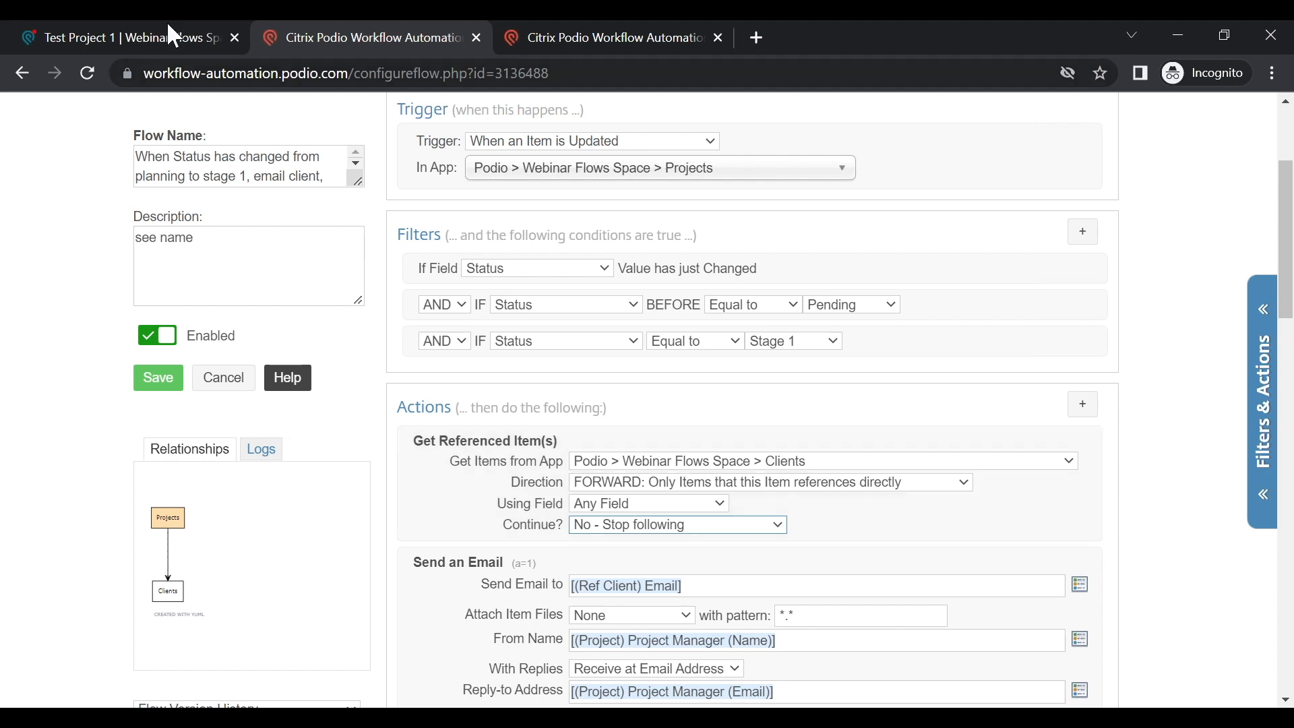
click(174, 38)
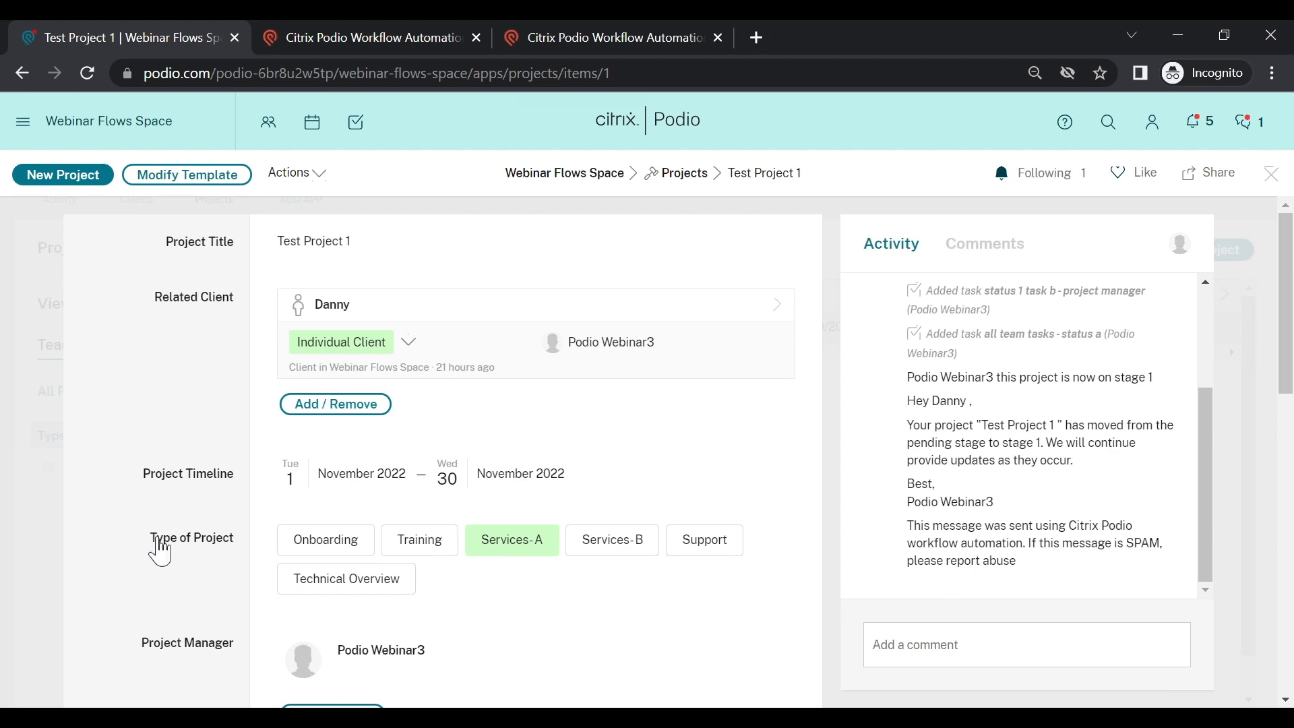
click(605, 543)
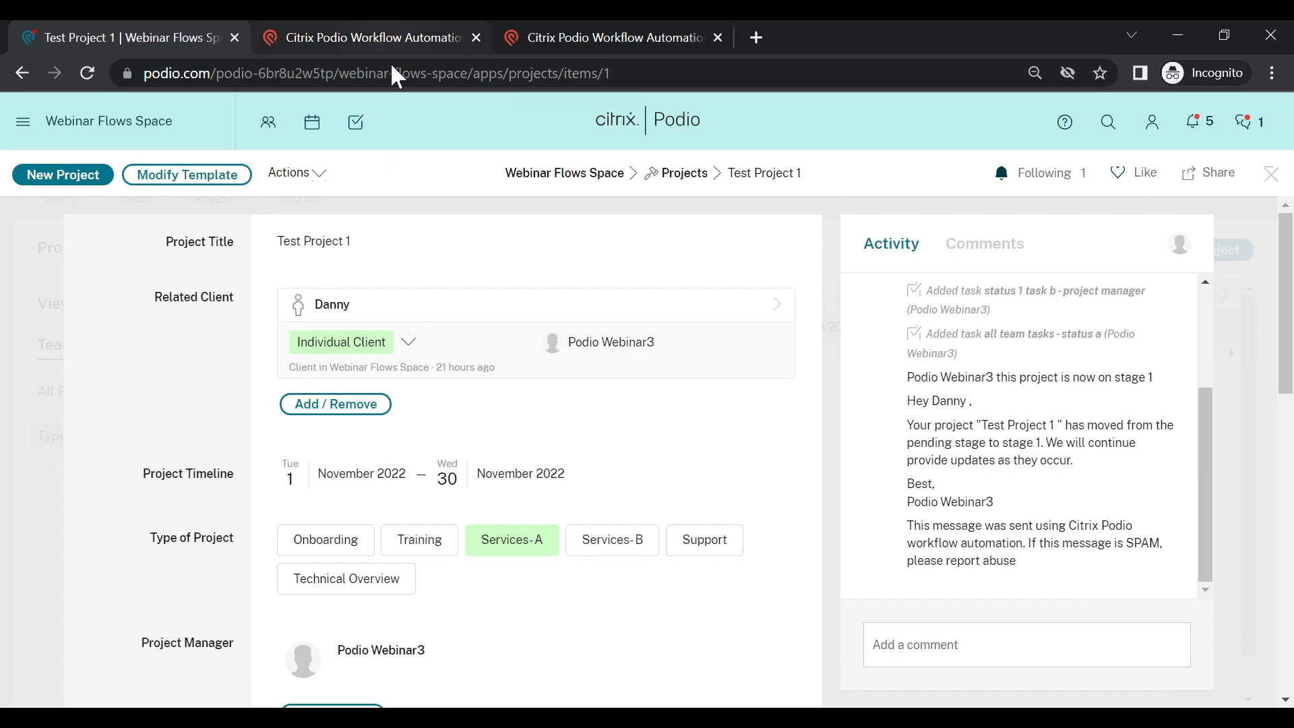
click(391, 39)
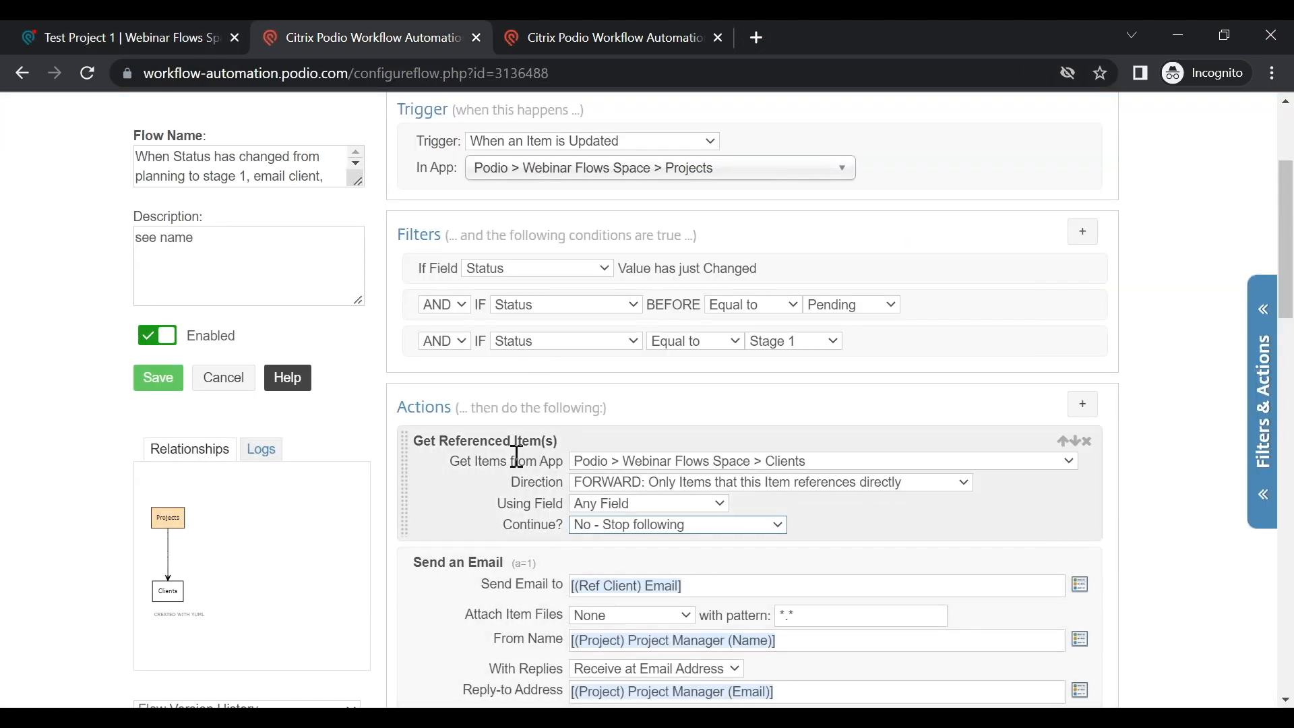
scroll(517, 457, down, 1)
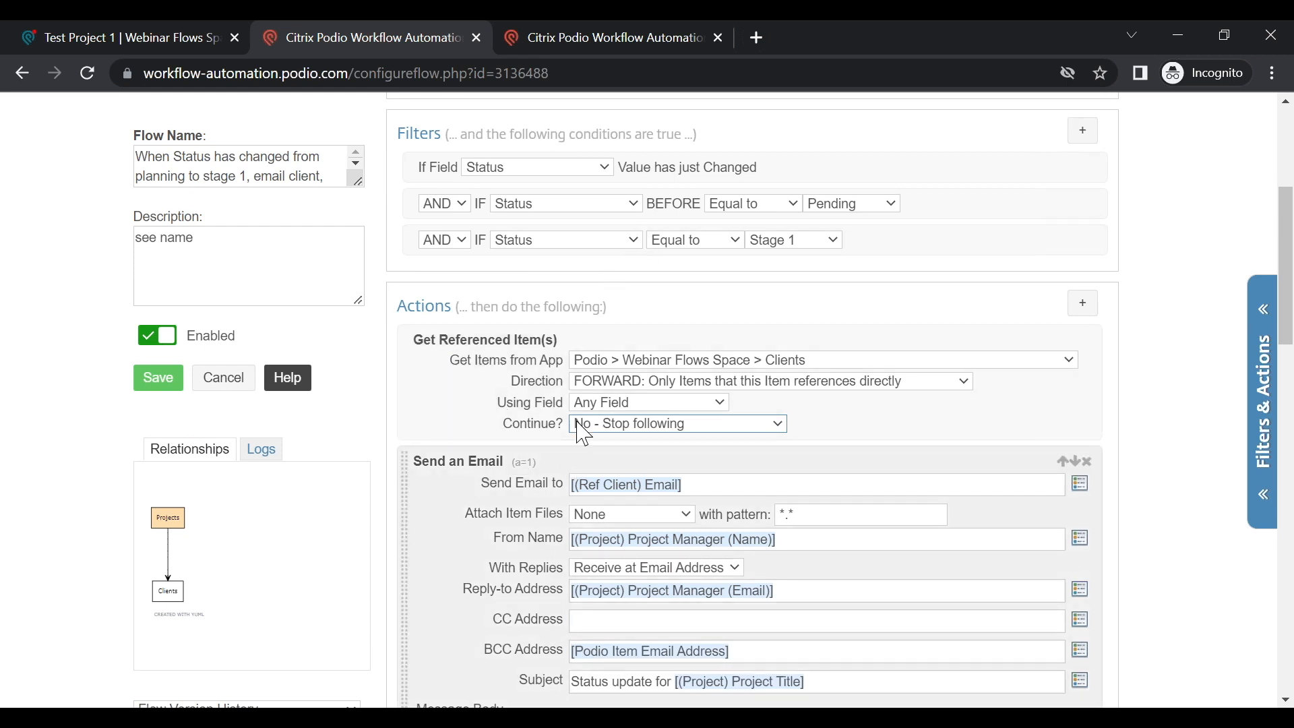
click(1078, 487)
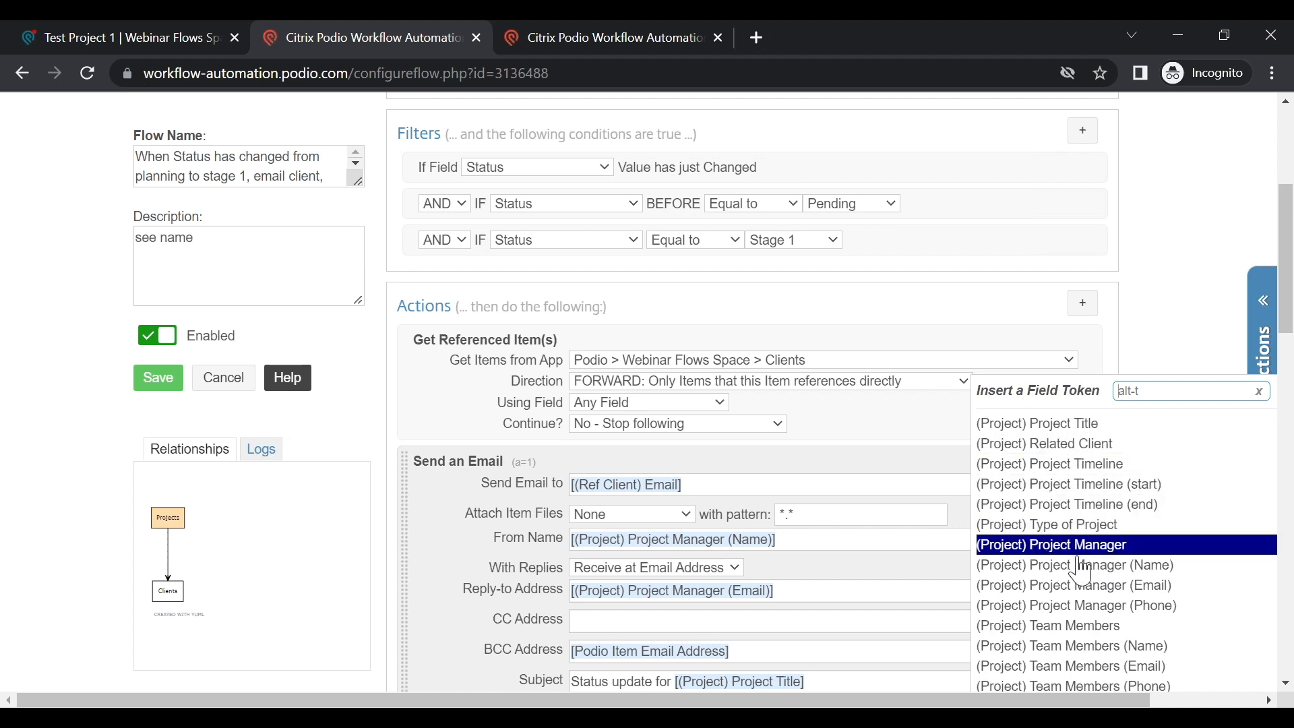
scroll(1080, 566, down, 6)
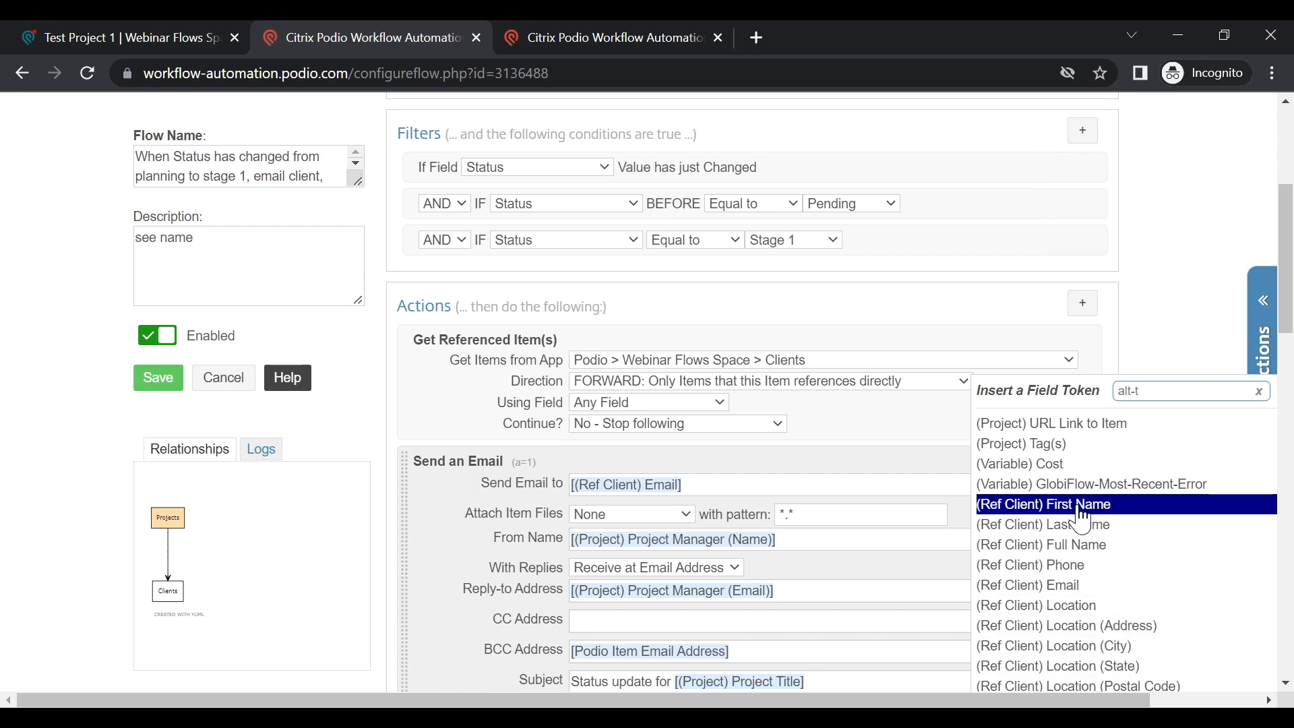
click(823, 457)
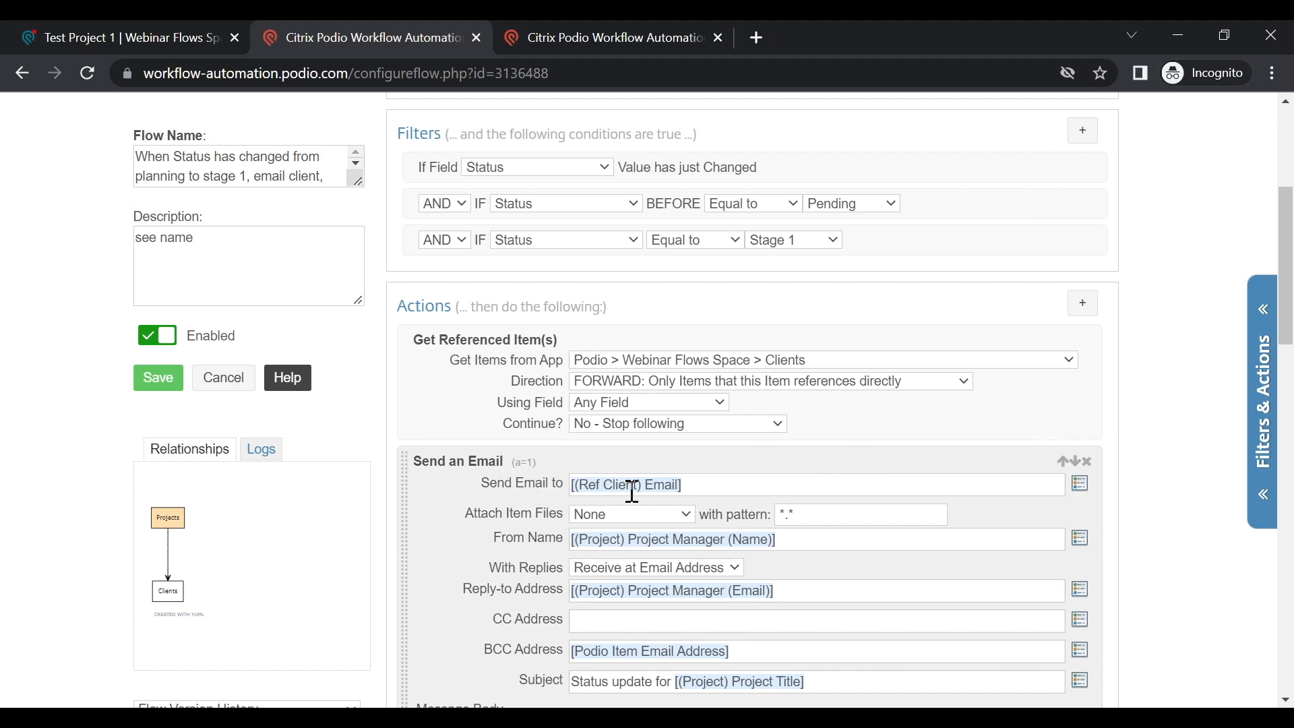
scroll(711, 534, down, 1)
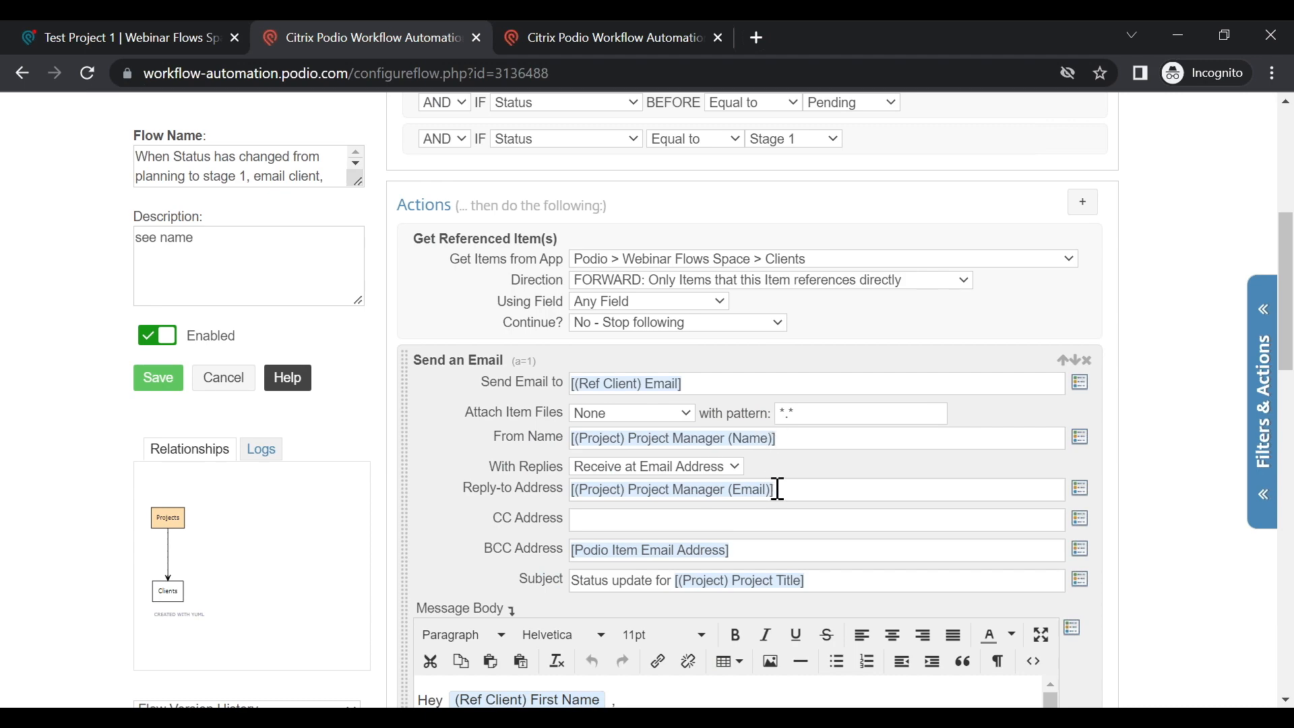
scroll(775, 485, down, 3)
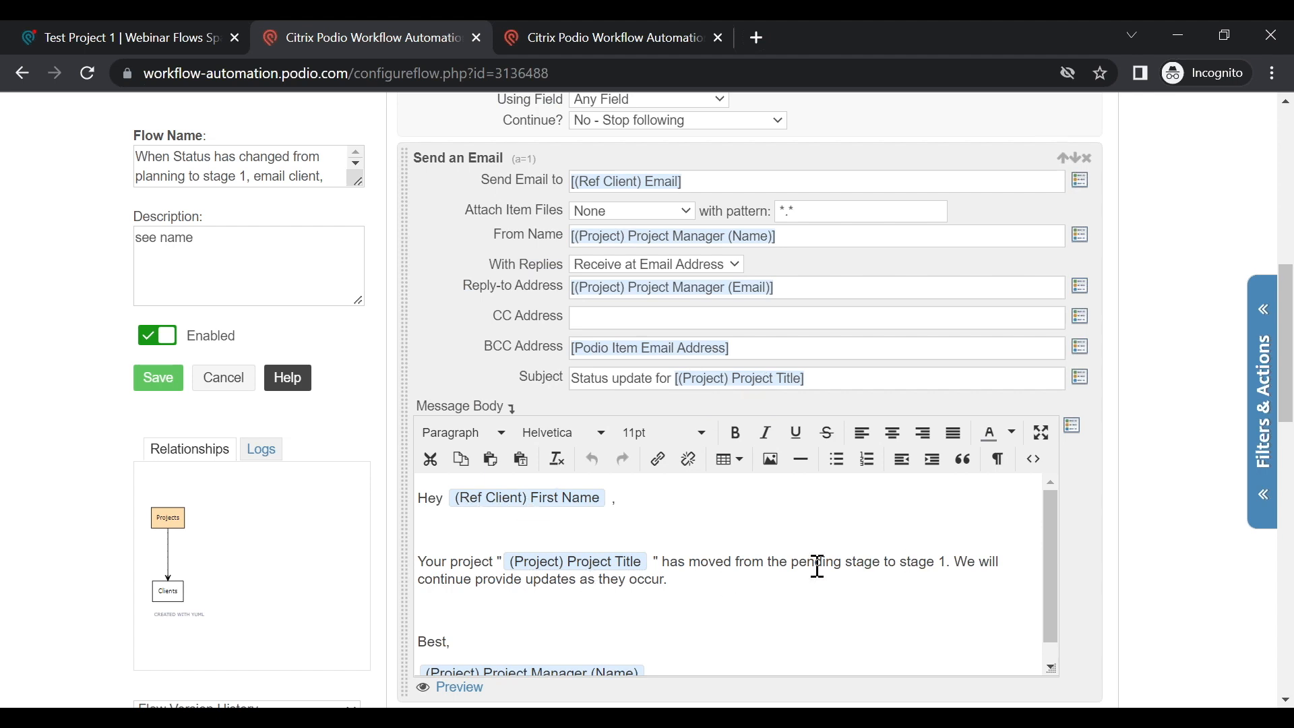
scroll(761, 594, down, 1)
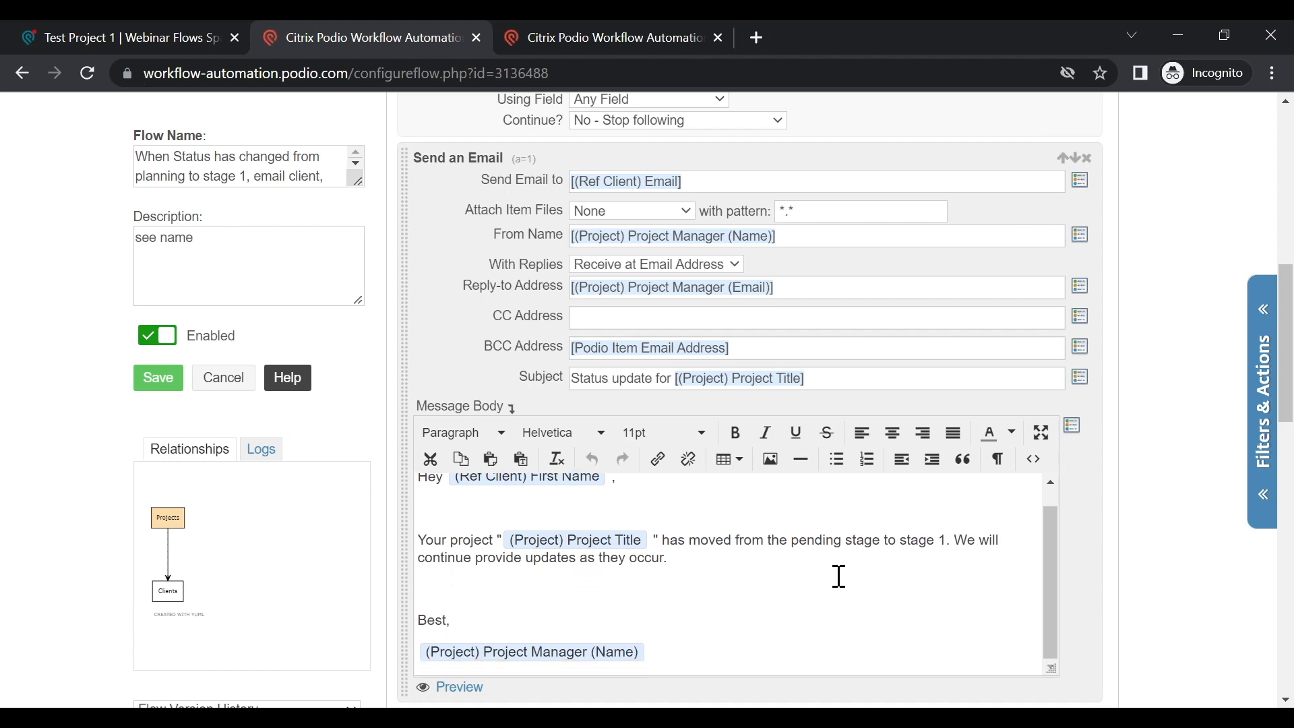
scroll(839, 576, down, 6)
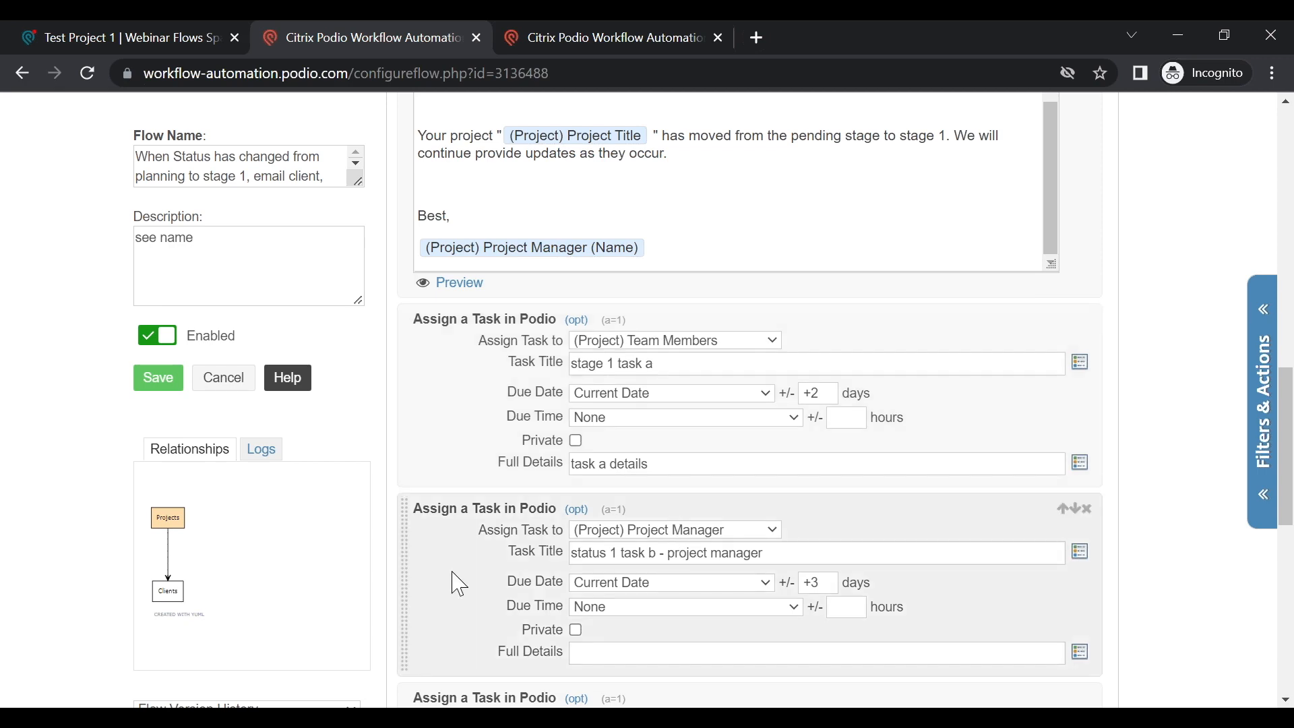
scroll(438, 585, down, 3)
scroll(470, 588, down, 2)
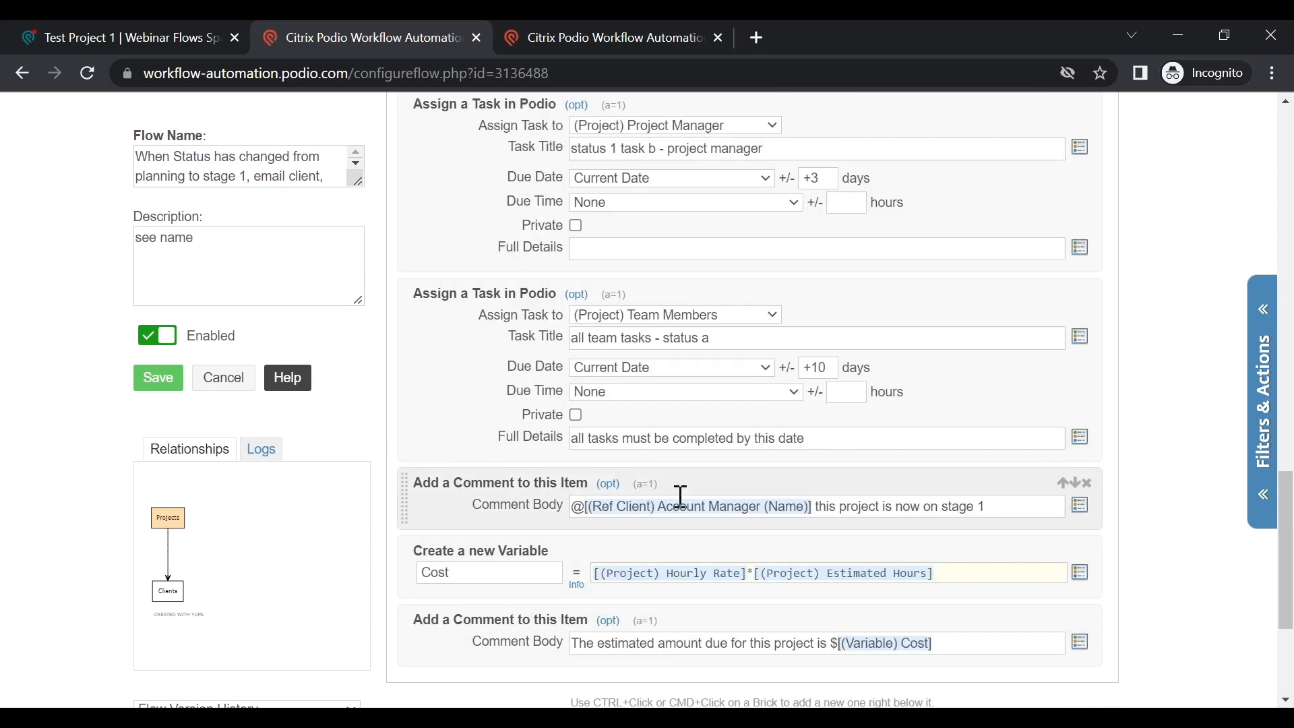
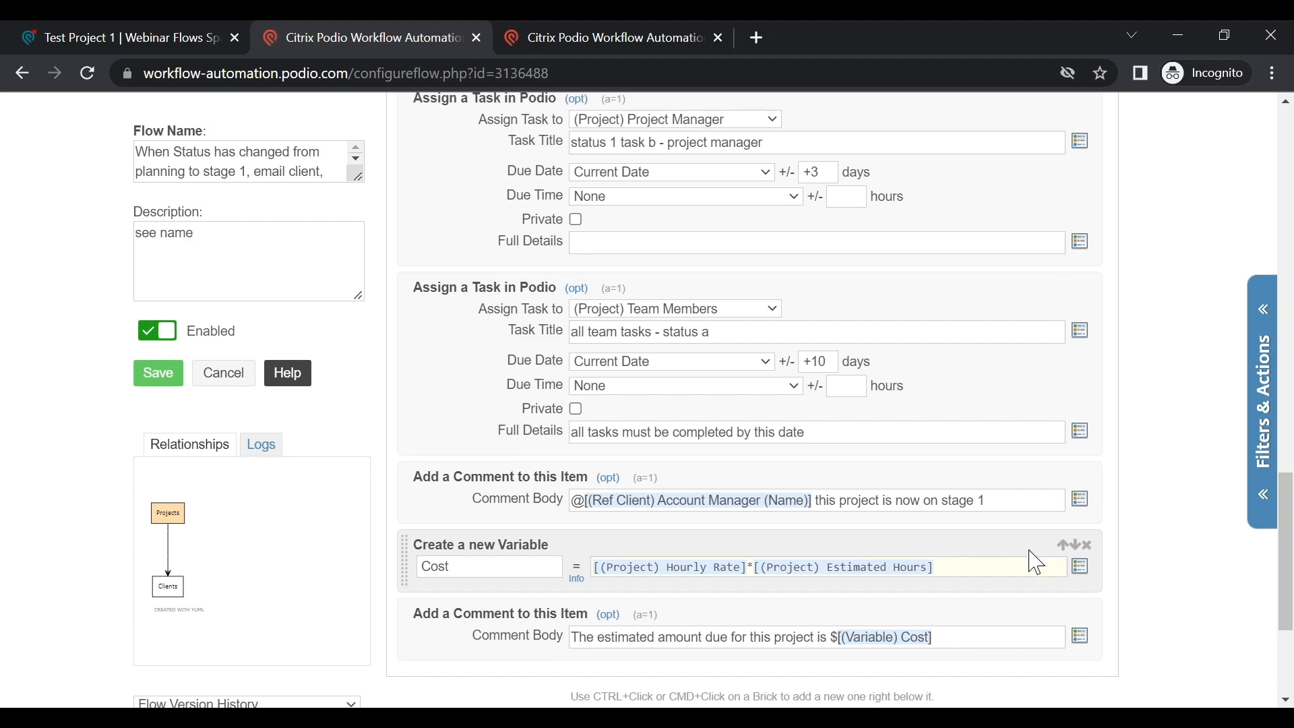
Step: Scroll down through the stage-1 flow's filters and actions, then back up to the top
scroll(1032, 558, down, 2)
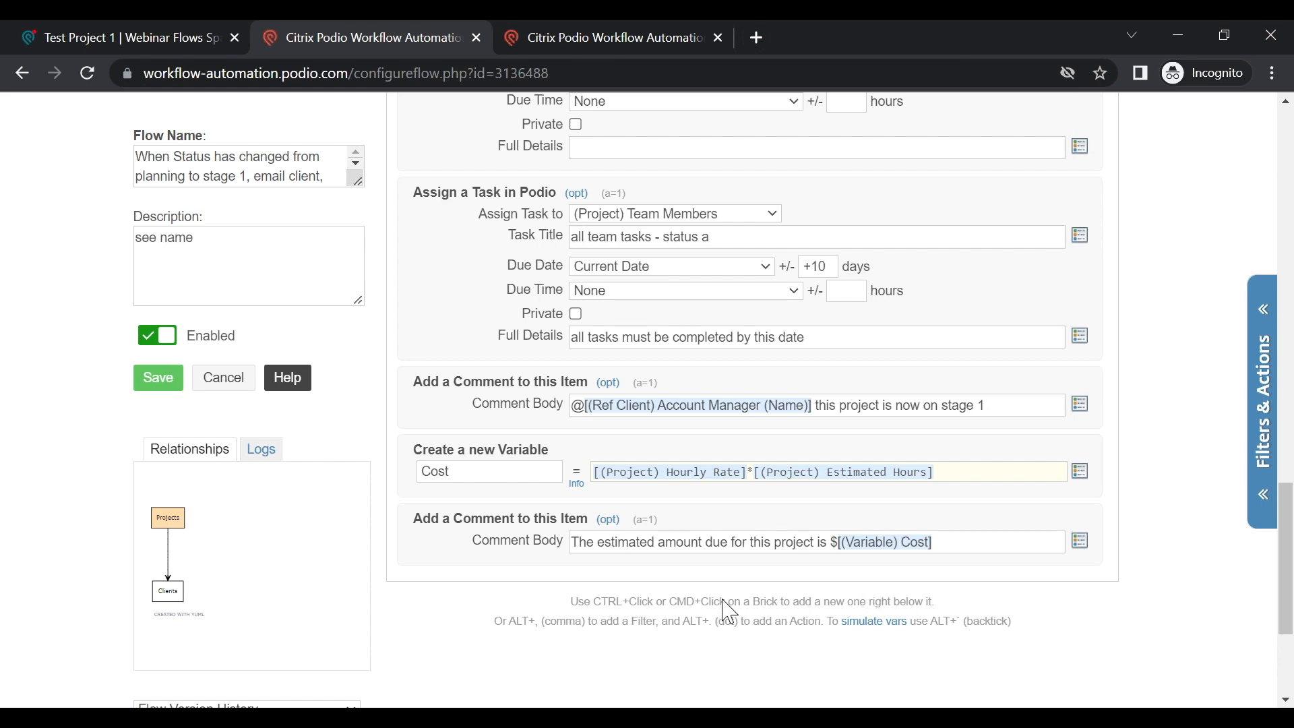
scroll(664, 546, up, 1)
scroll(664, 547, up, 10)
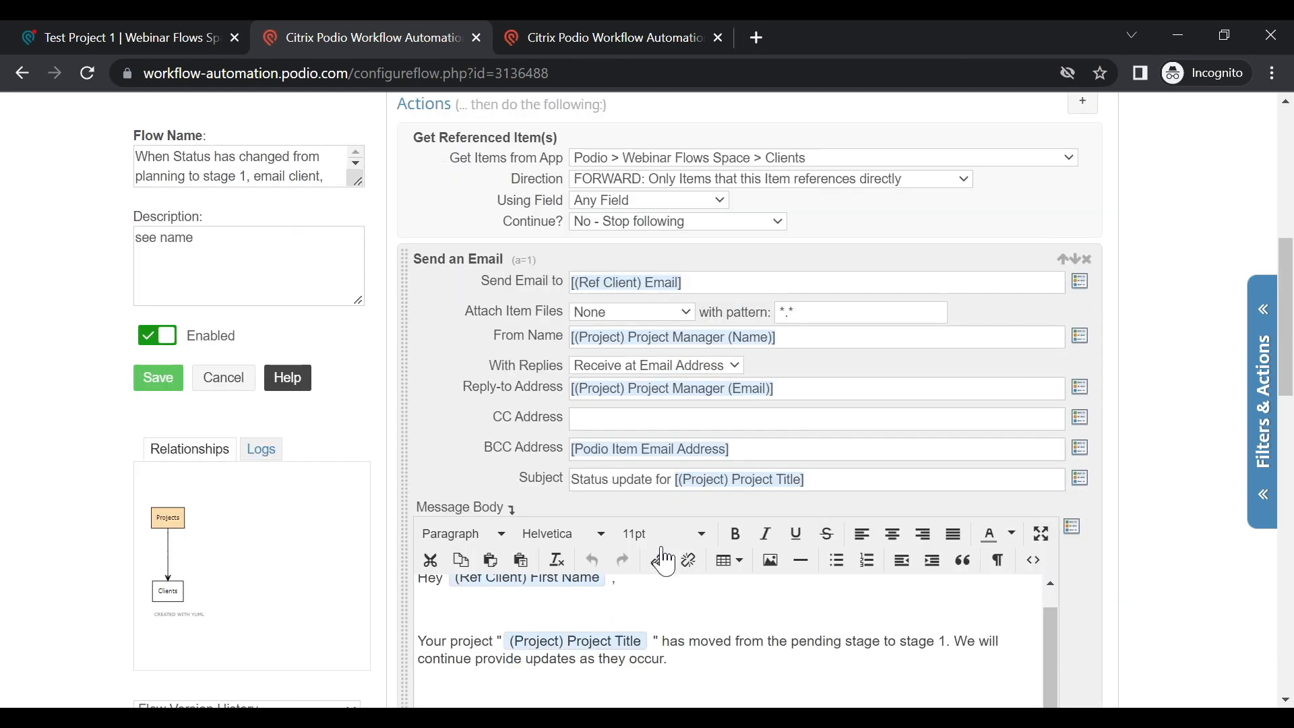
scroll(770, 605, up, 1)
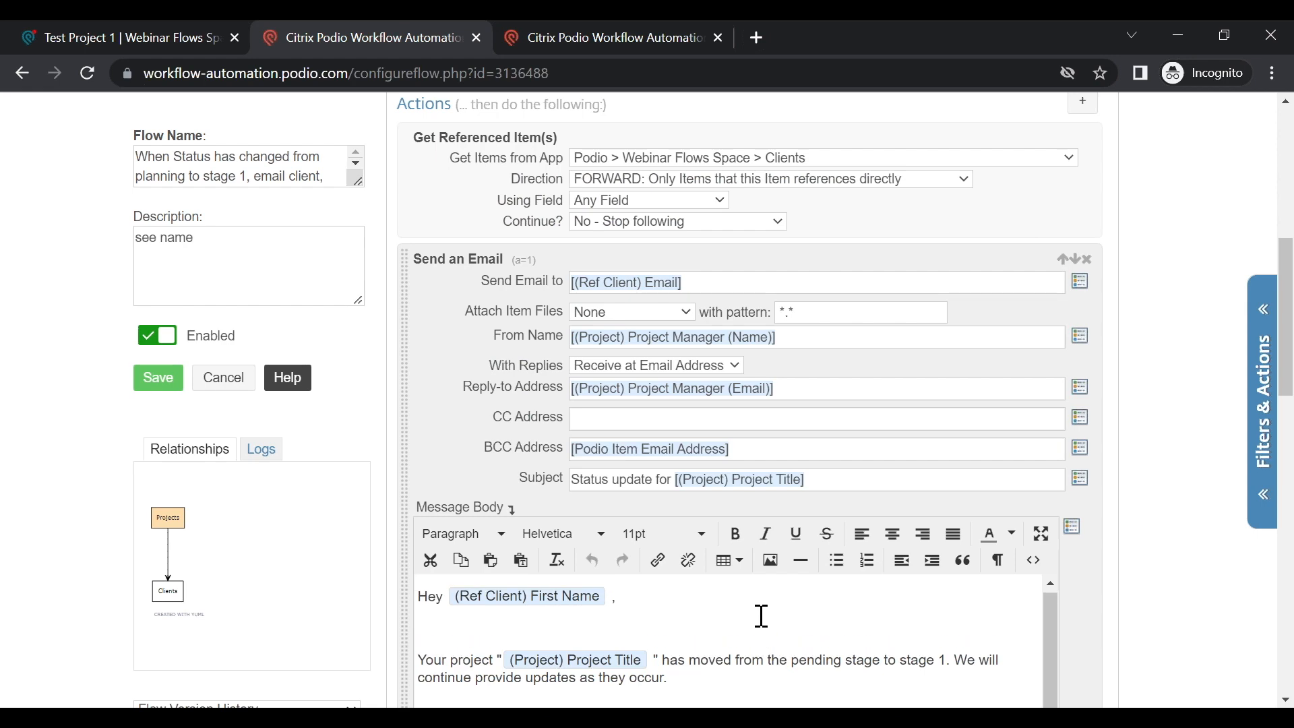
scroll(762, 605, up, 3)
scroll(762, 605, up, 5)
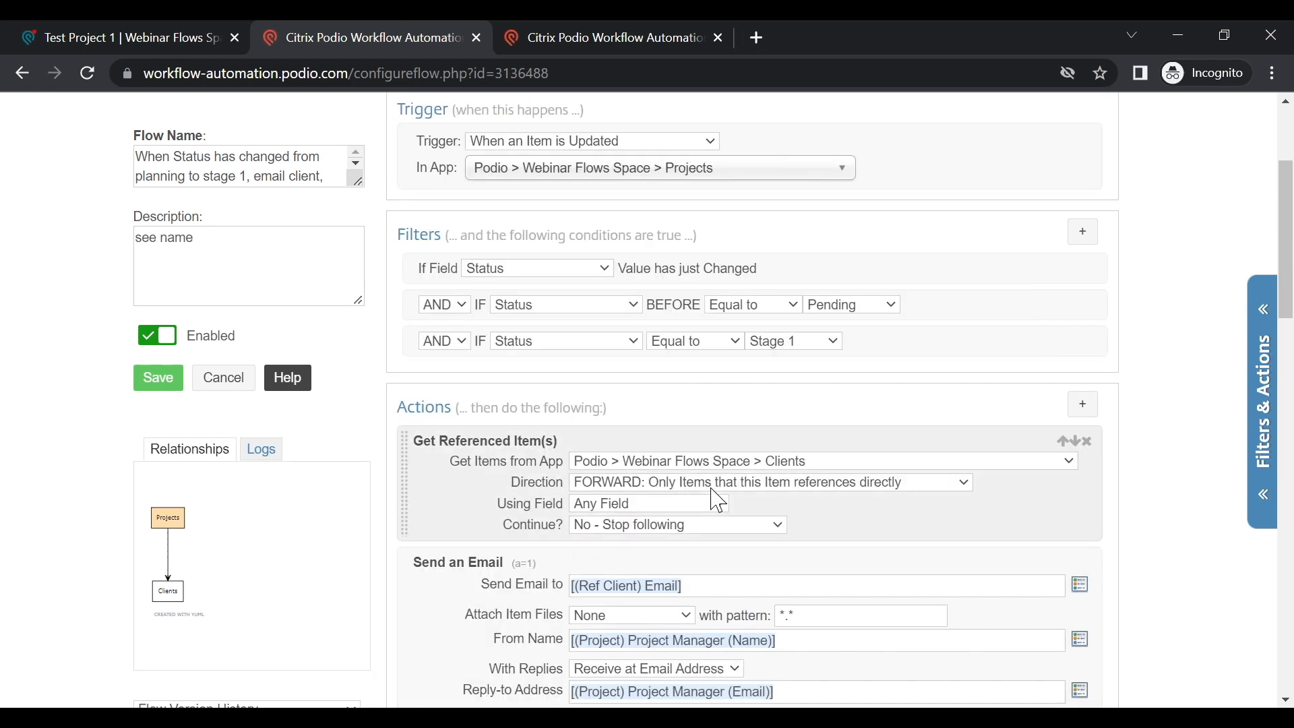
scroll(571, 472, up, 5)
scroll(571, 466, up, 1)
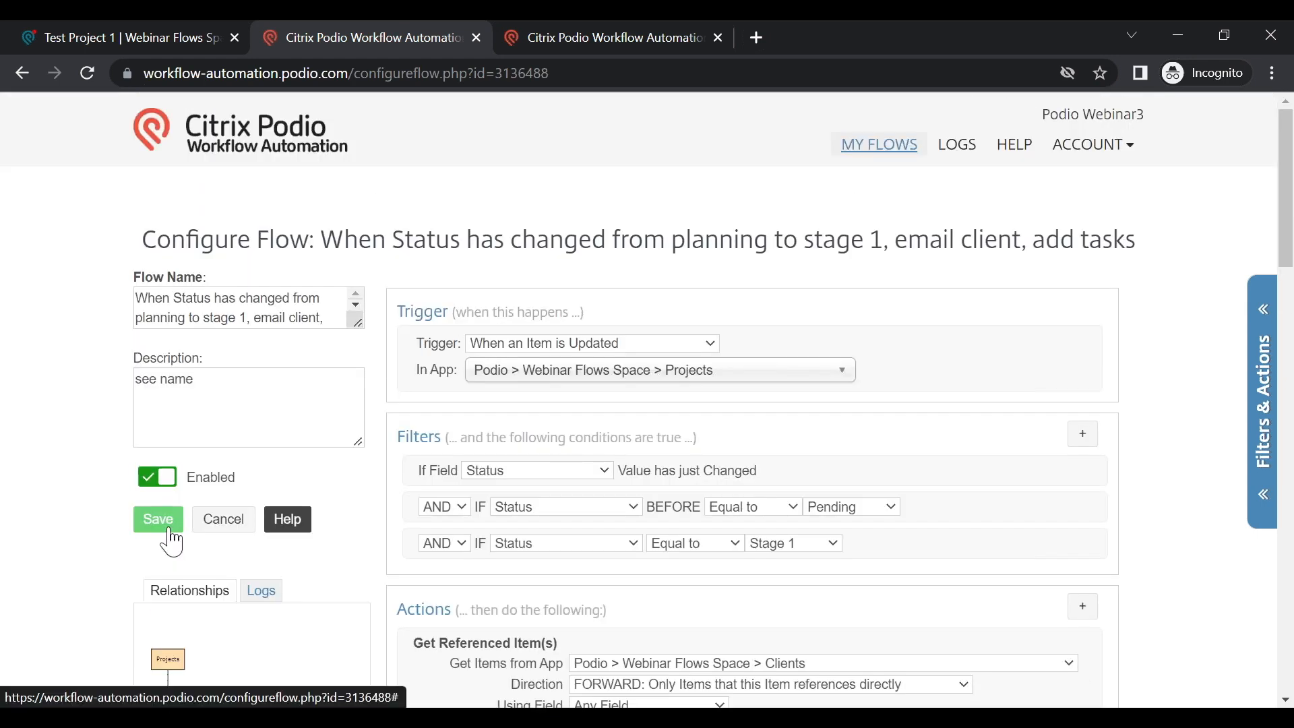
Step: Save the planning-to-stage-1 flow, then bring up the stage 1 to stage 2 flow for editing
click(167, 529)
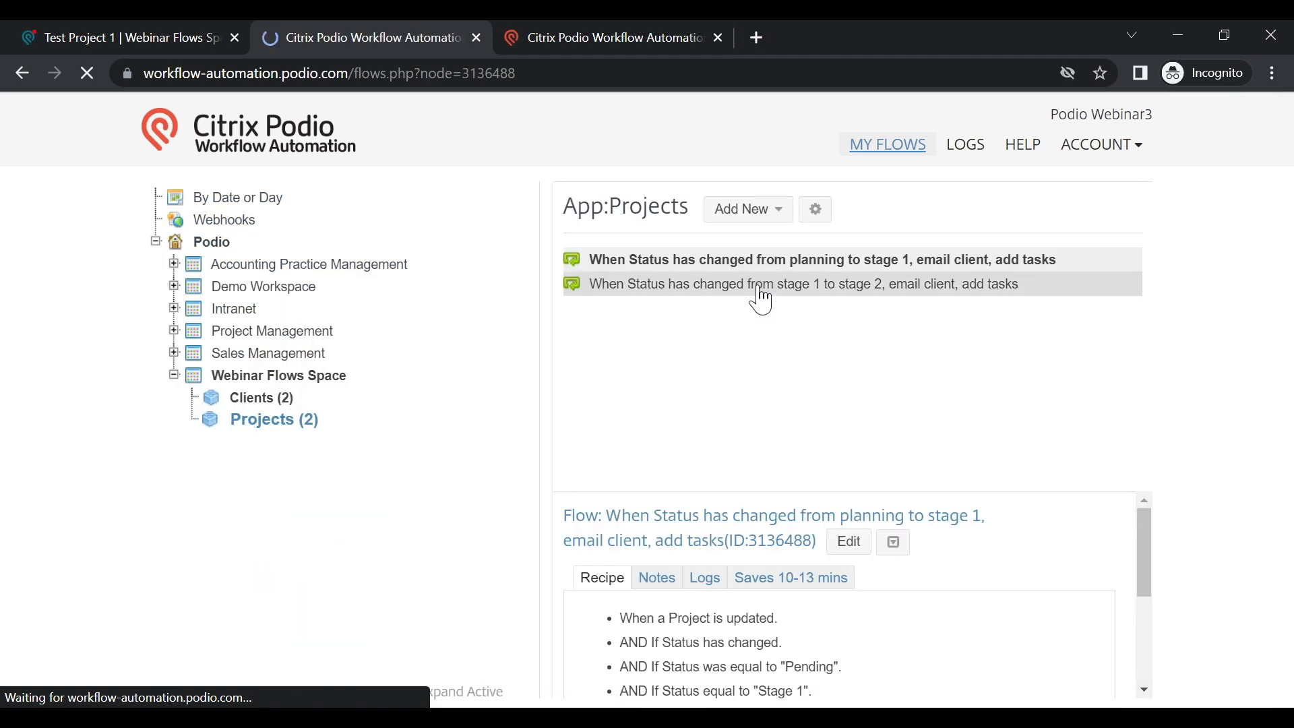
click(762, 300)
click(851, 544)
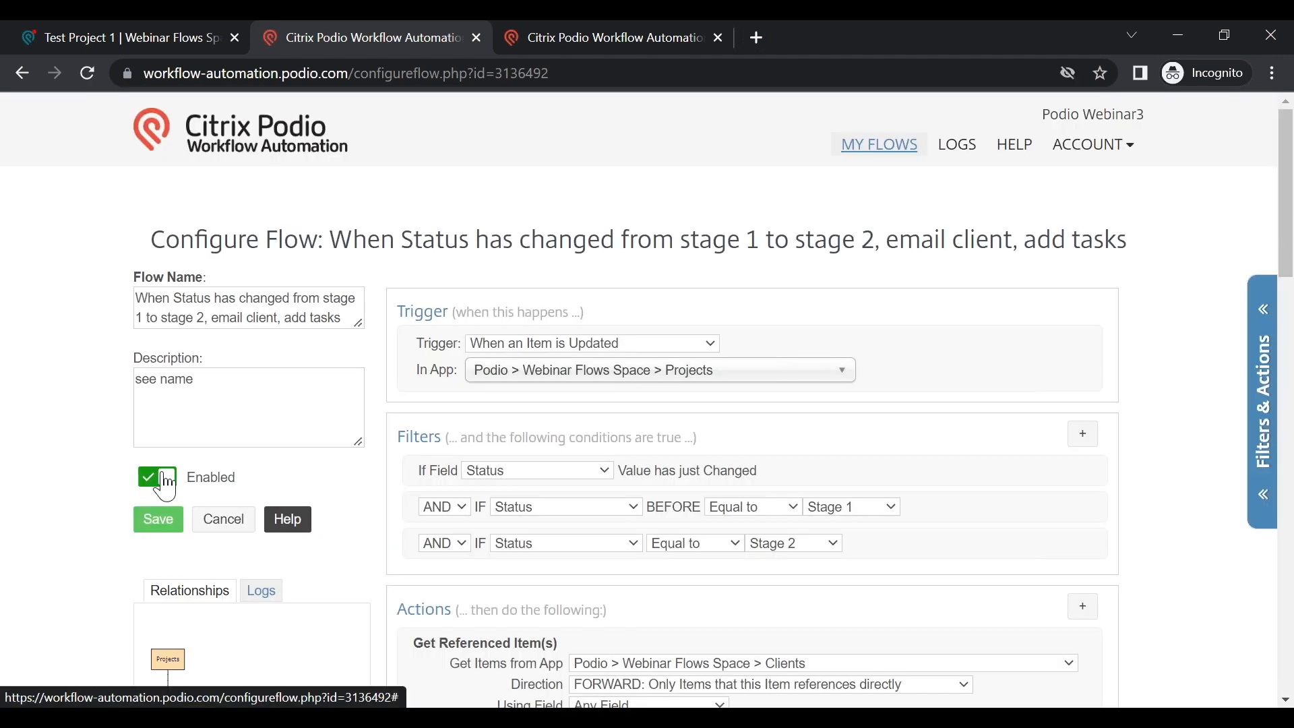
Step: Toggle the stage 2 flow's Enabled off and on, cancel unsaved, and reselect the stage 1 flow
click(166, 480)
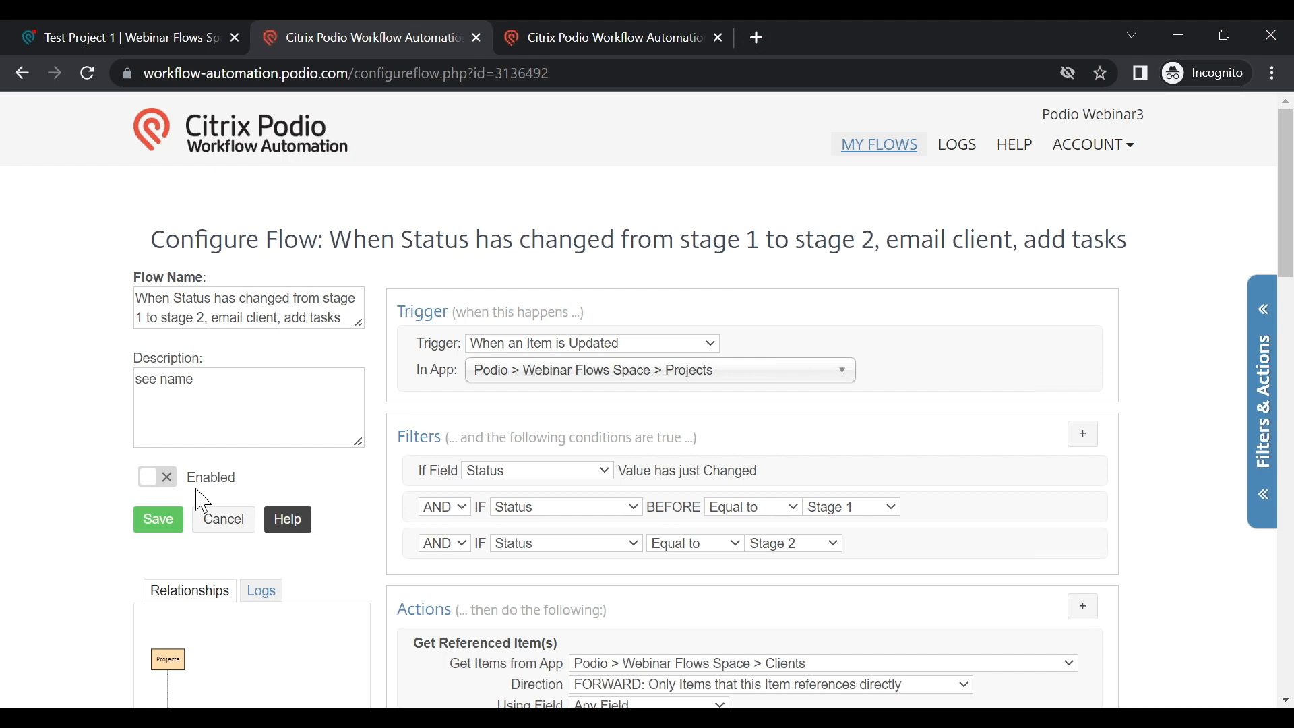
click(153, 482)
click(223, 521)
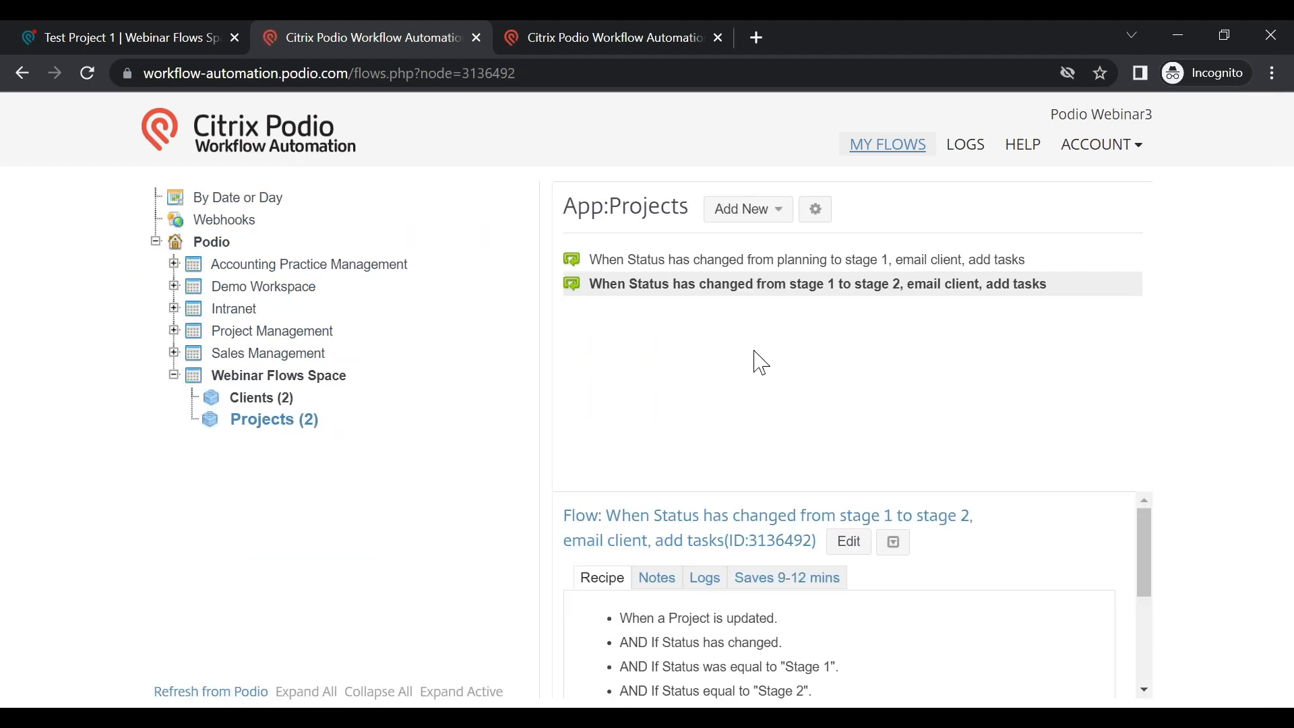
click(696, 264)
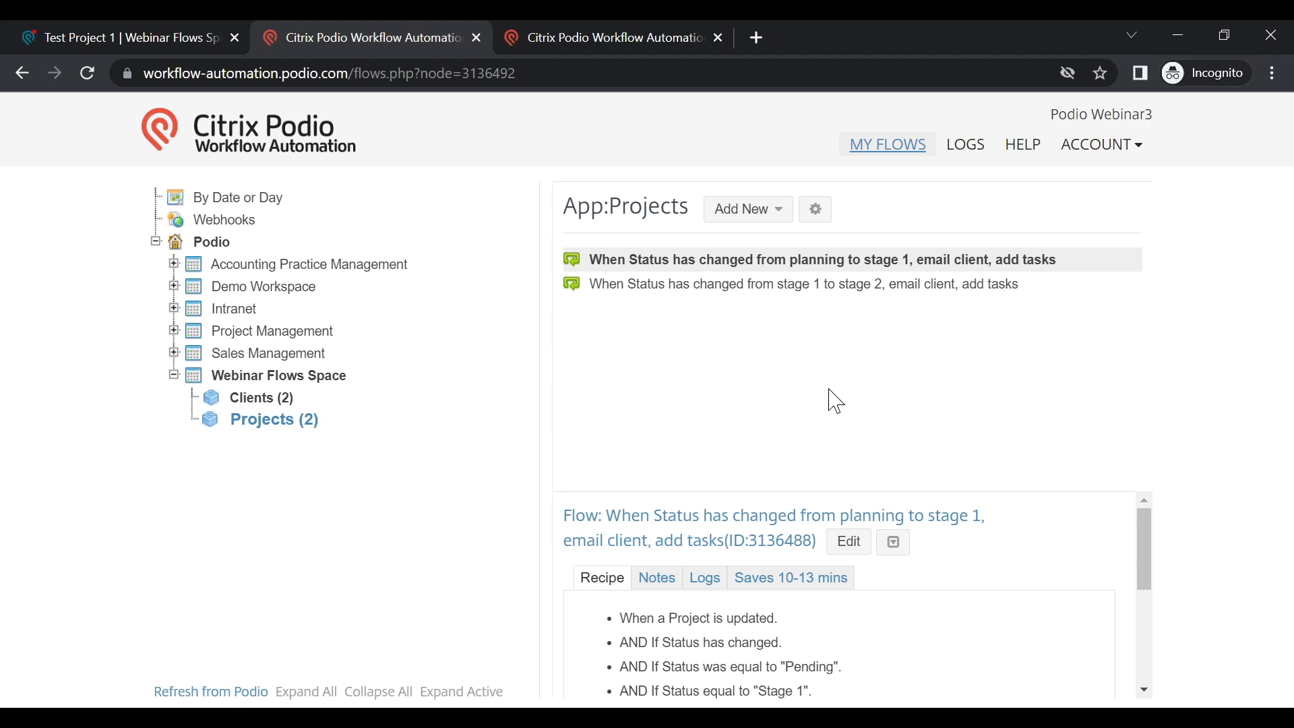
Step: Check the stage-1 flow's 'Saves 10-13 mins' estimate, then view its execution logs
click(809, 584)
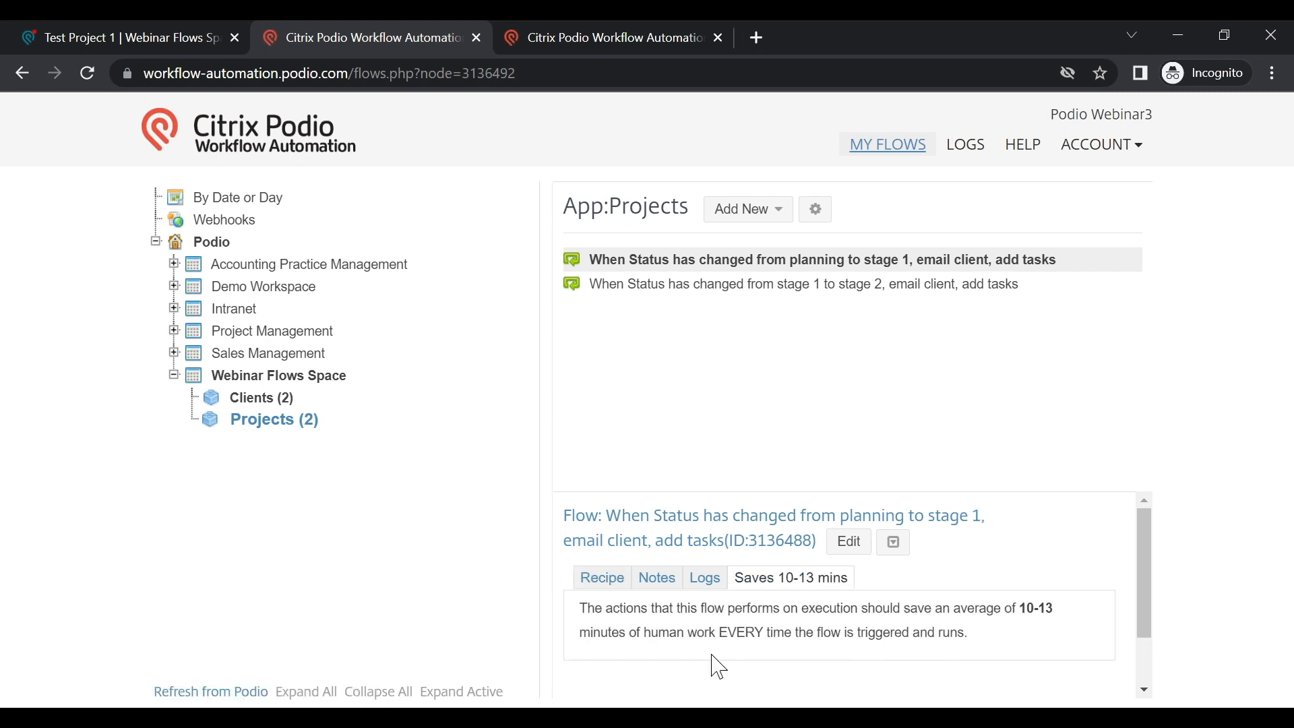
drag(645, 632, 717, 632)
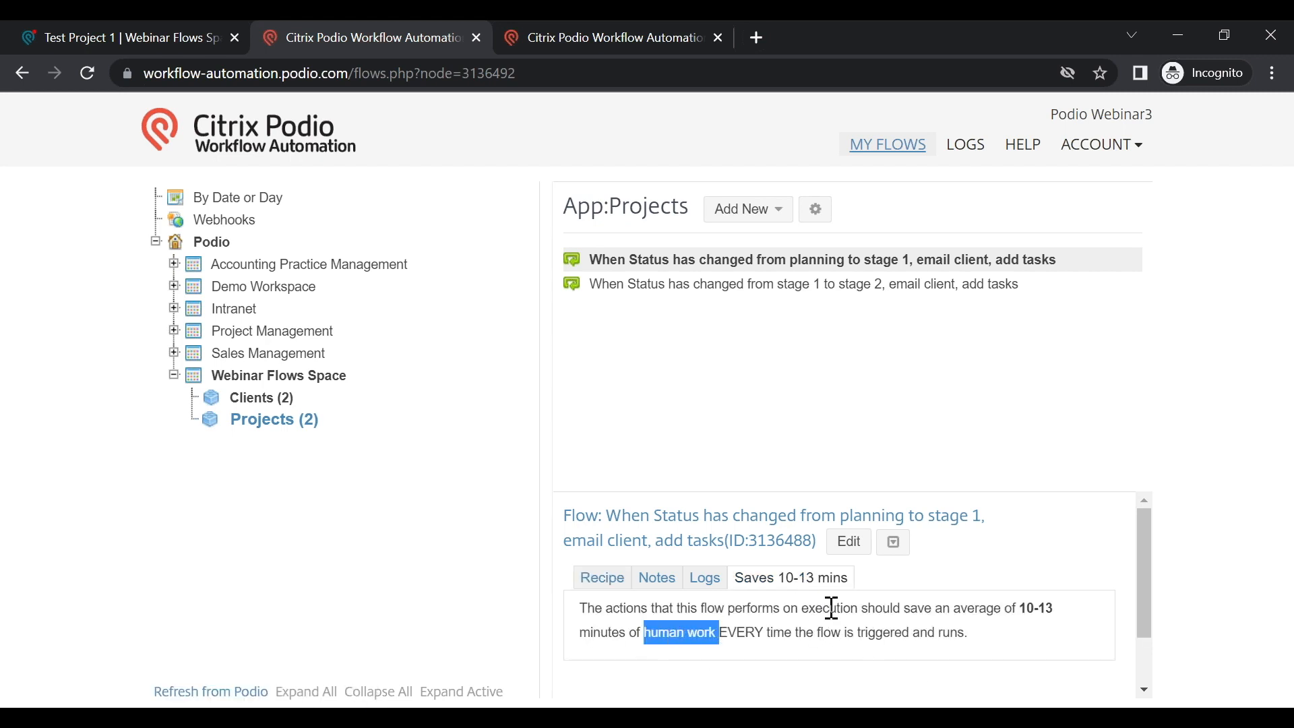
click(1009, 651)
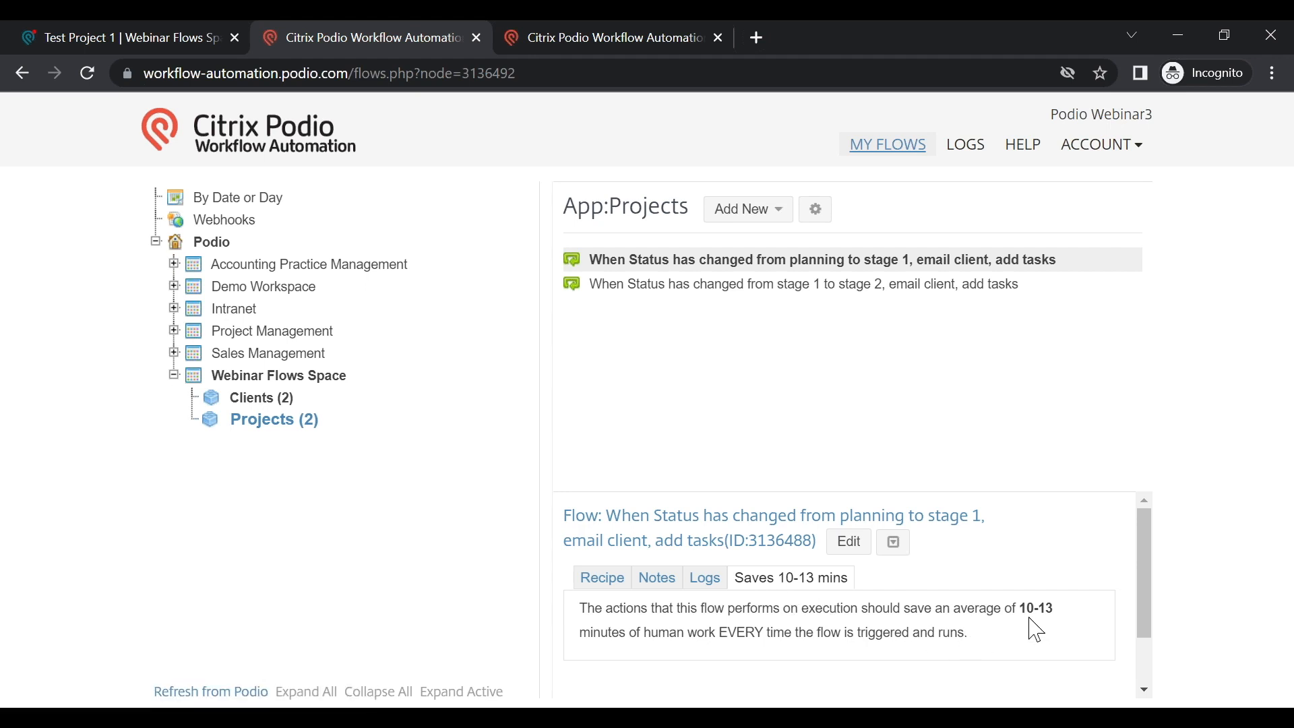
click(709, 583)
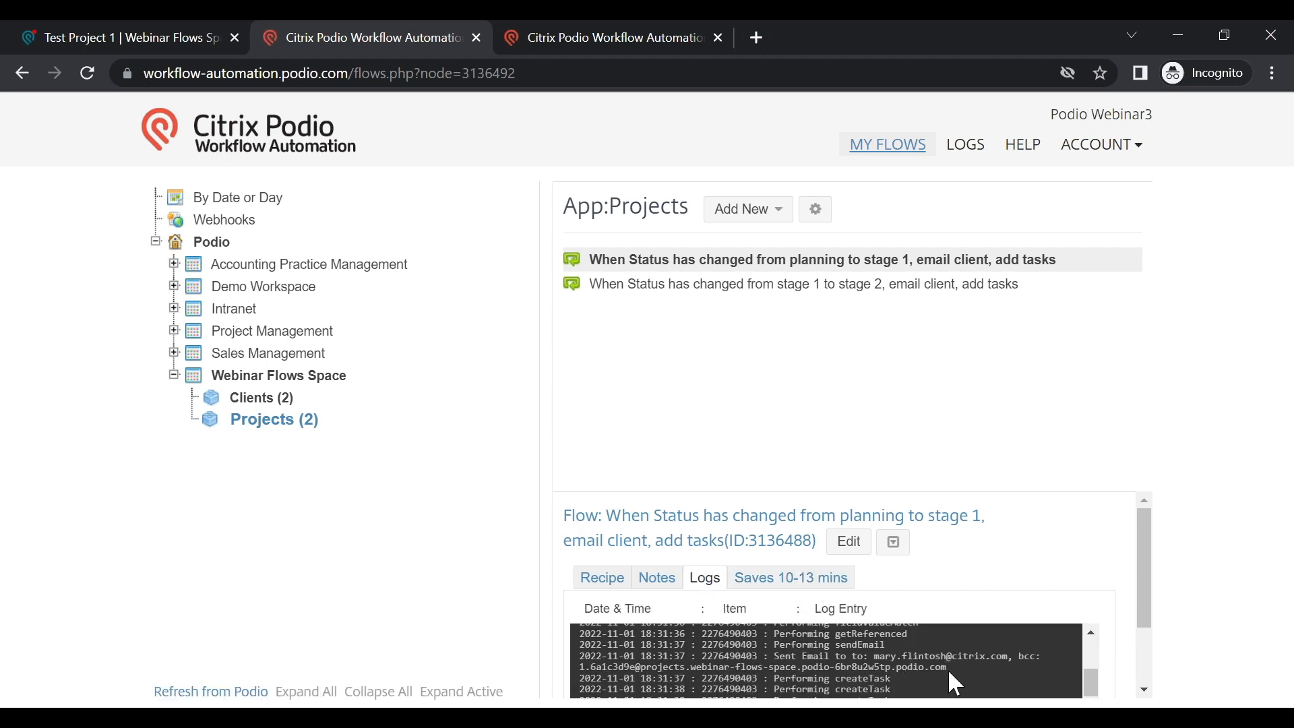
scroll(970, 664, up, 3)
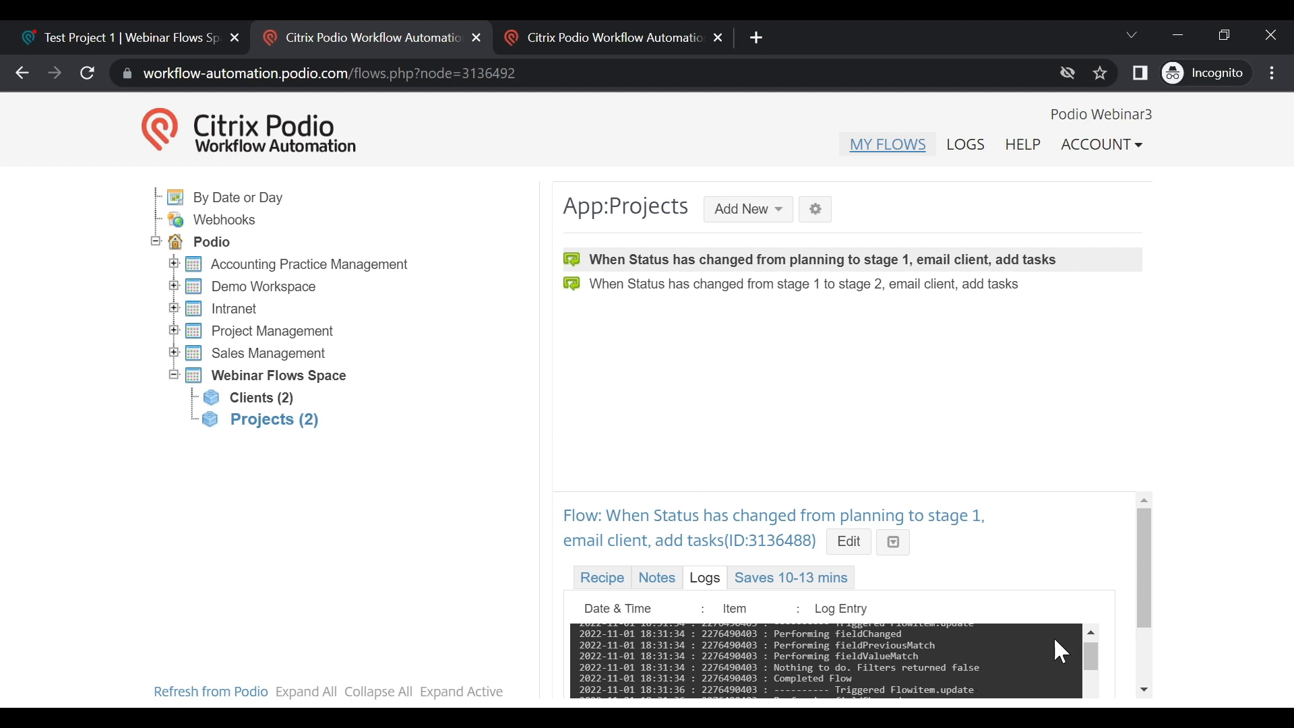
drag(1158, 615, 1162, 659)
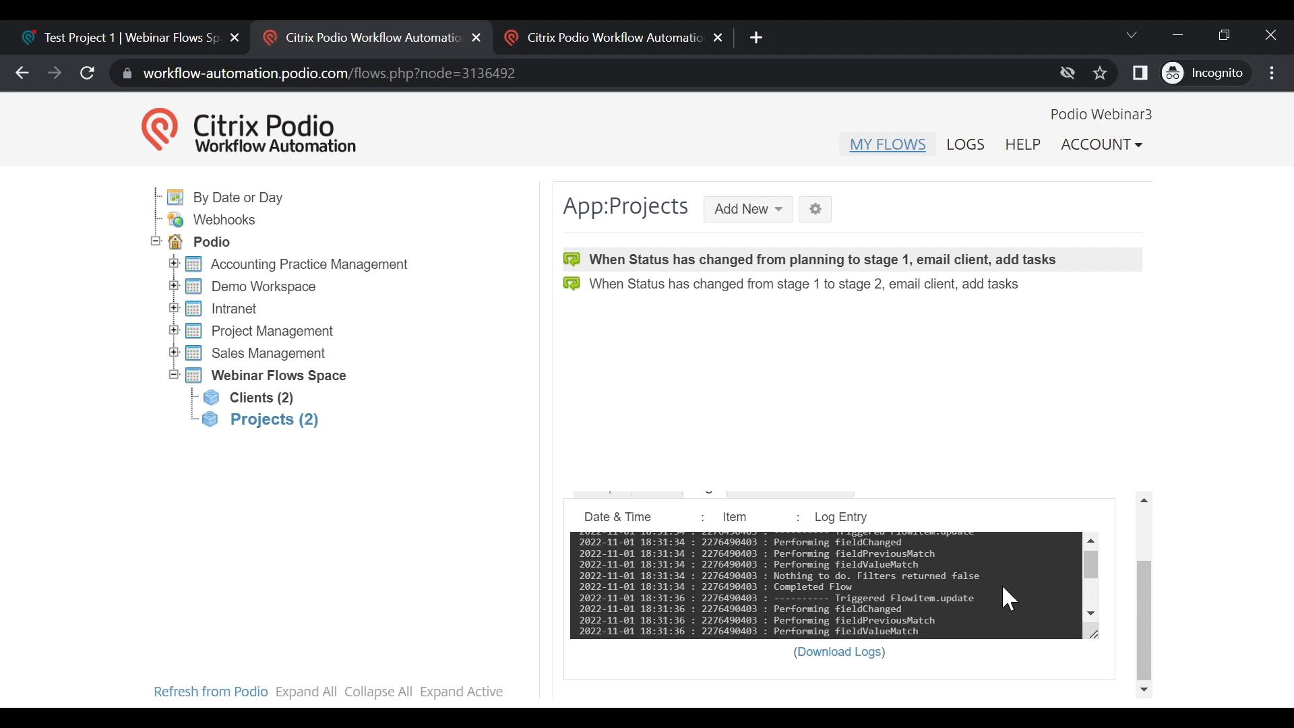
scroll(1003, 584, down, 2)
scroll(1004, 587, down, 1)
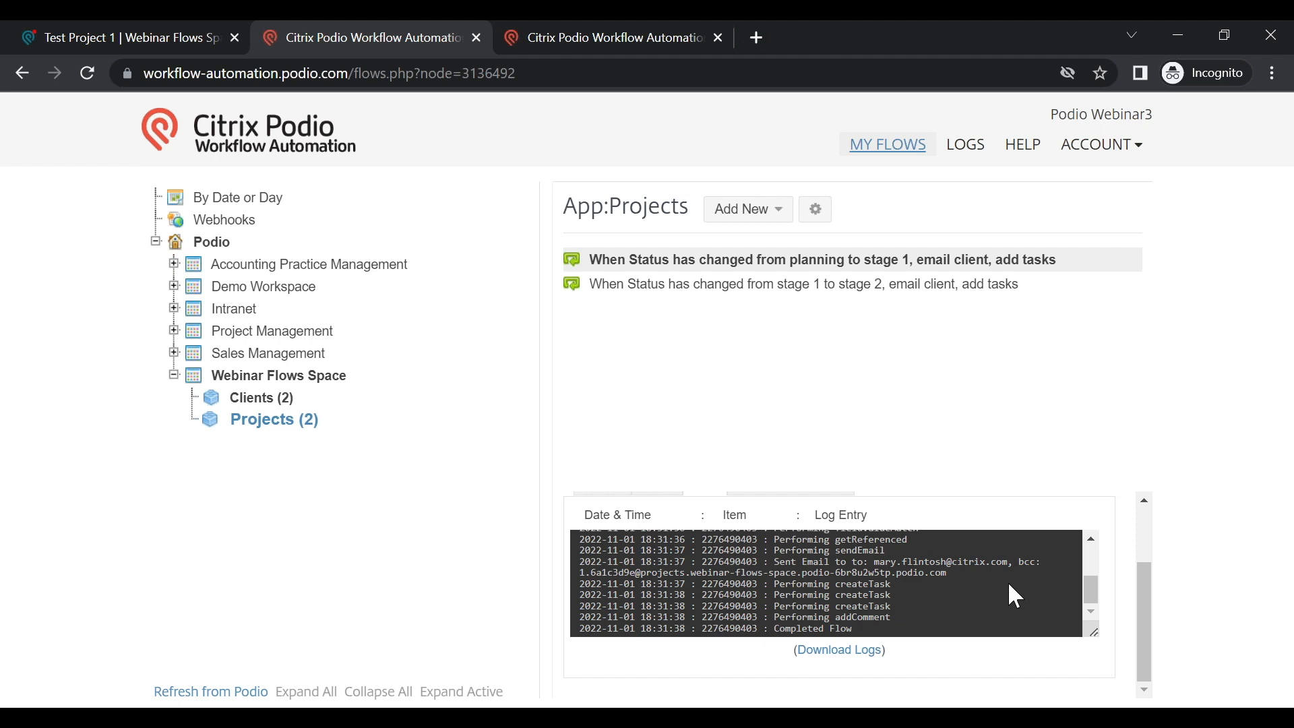
scroll(1033, 575, up, 2)
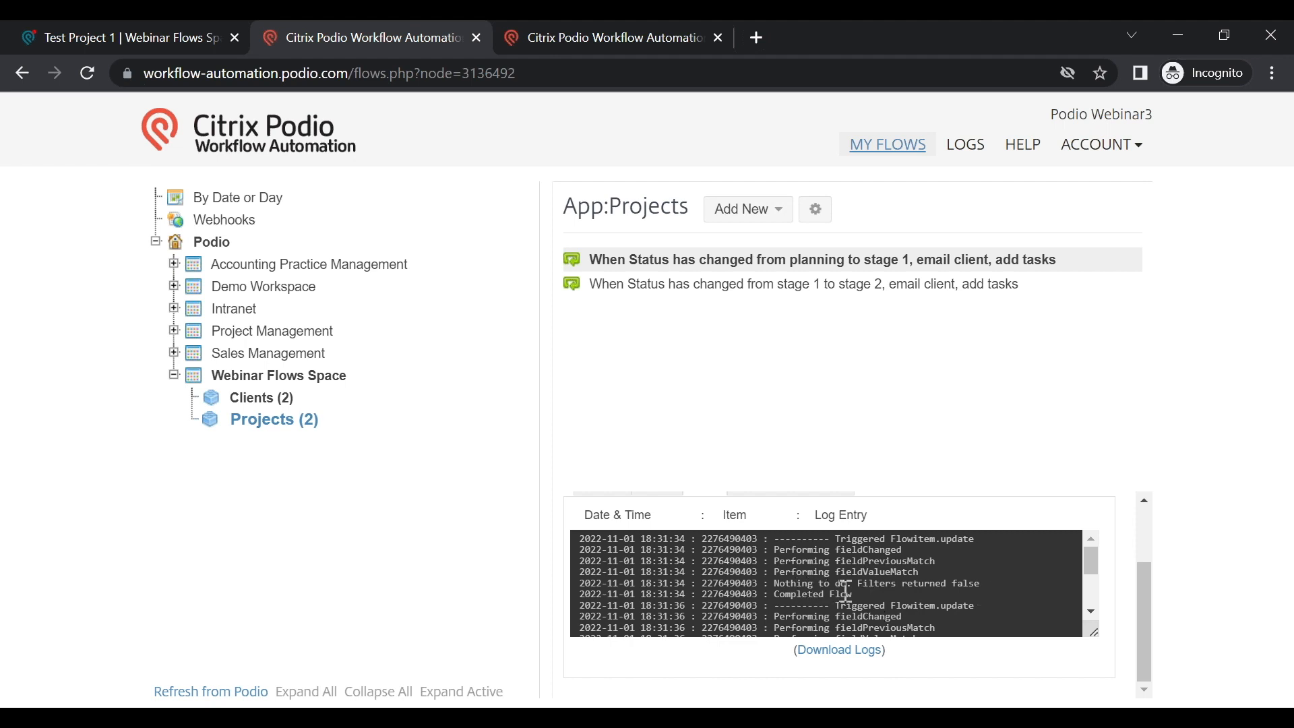
scroll(918, 589, down, 2)
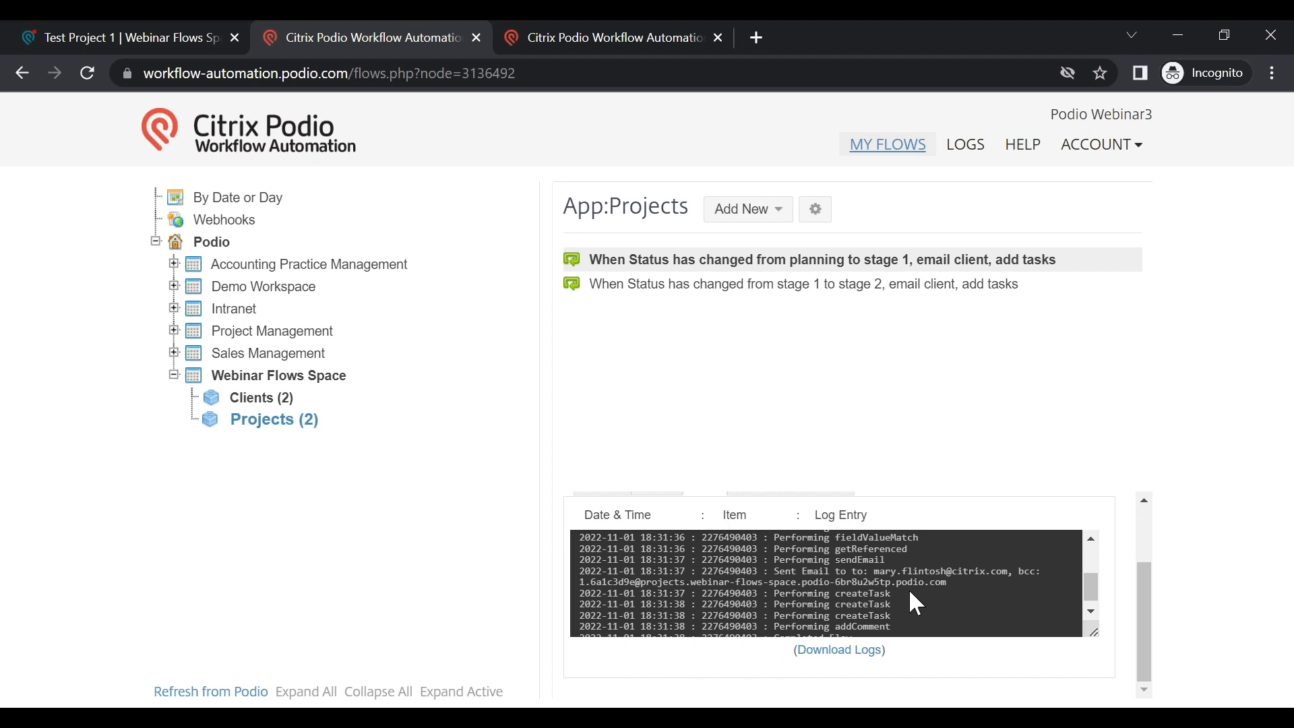
Step: Scroll through the run logs, then show the Clients (2) app's flows in Webinar Flows Space
scroll(909, 591, down, 1)
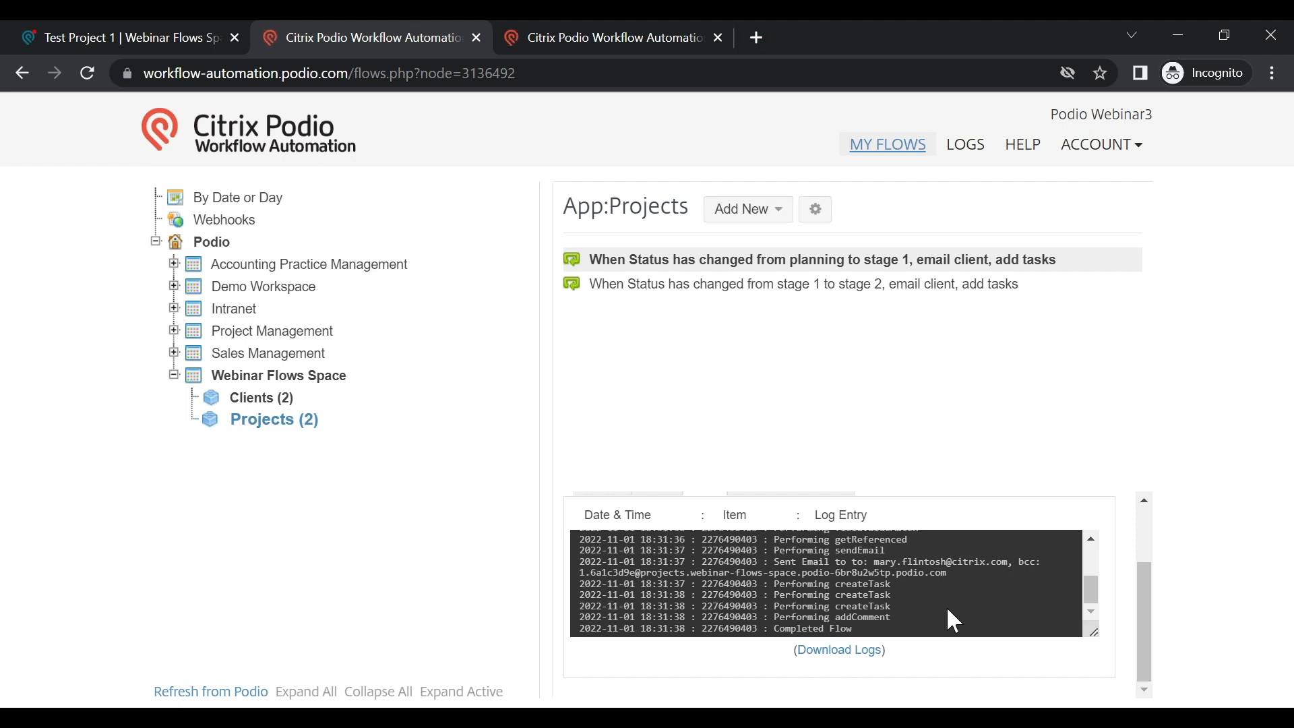
scroll(950, 618, up, 2)
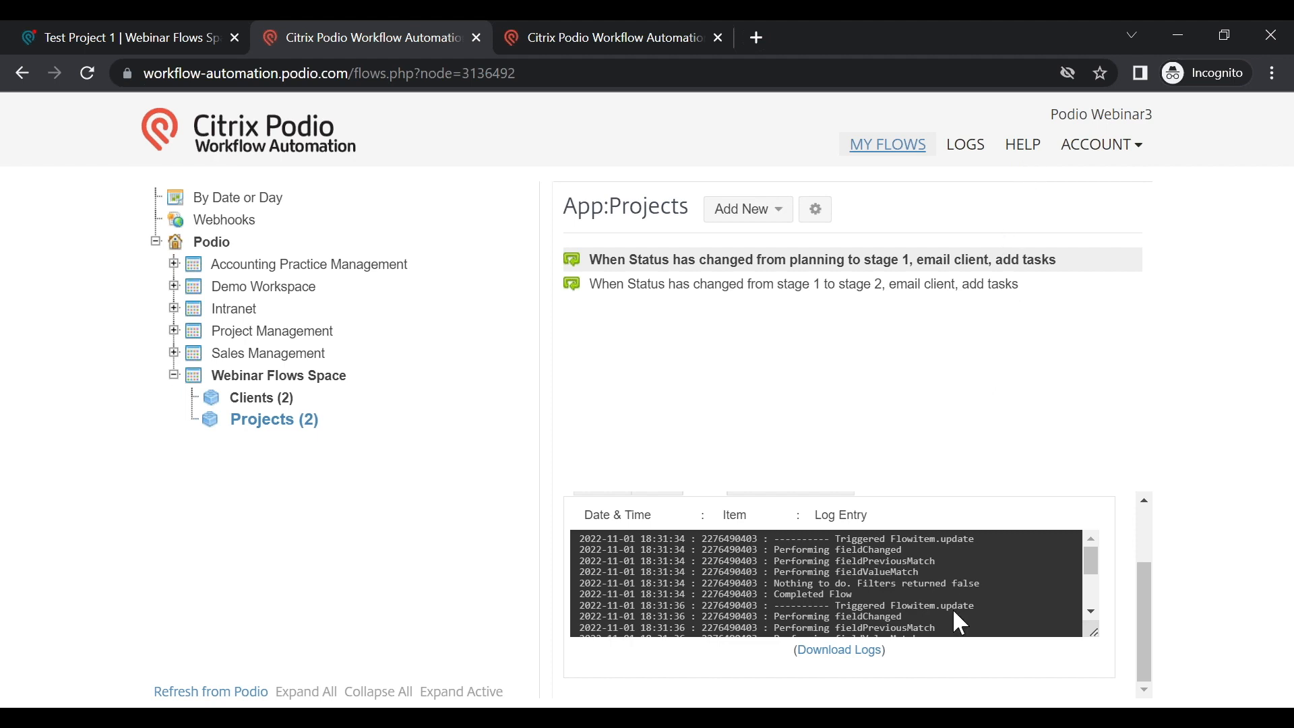
scroll(953, 608, up, 2)
scroll(956, 621, down, 2)
click(269, 403)
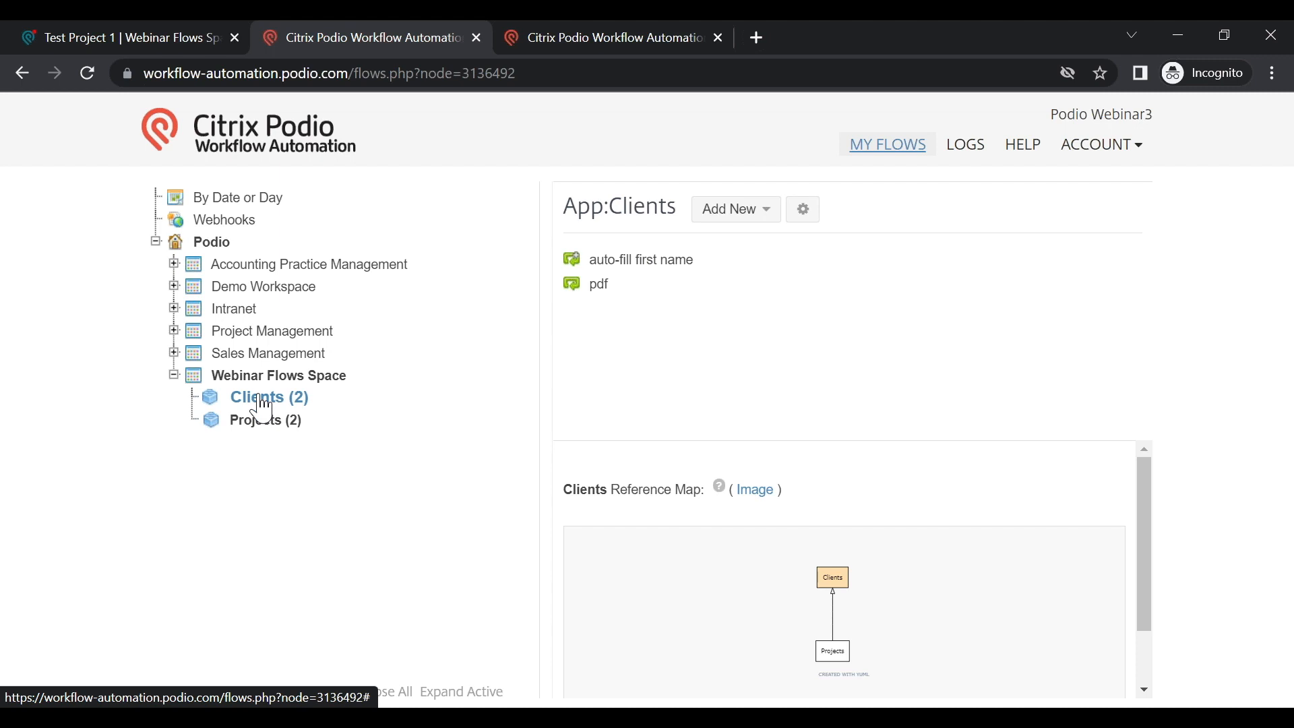
Step: Preview the auto-fill first name flow, then show the pdf flow's Offer Pending recipe
click(627, 273)
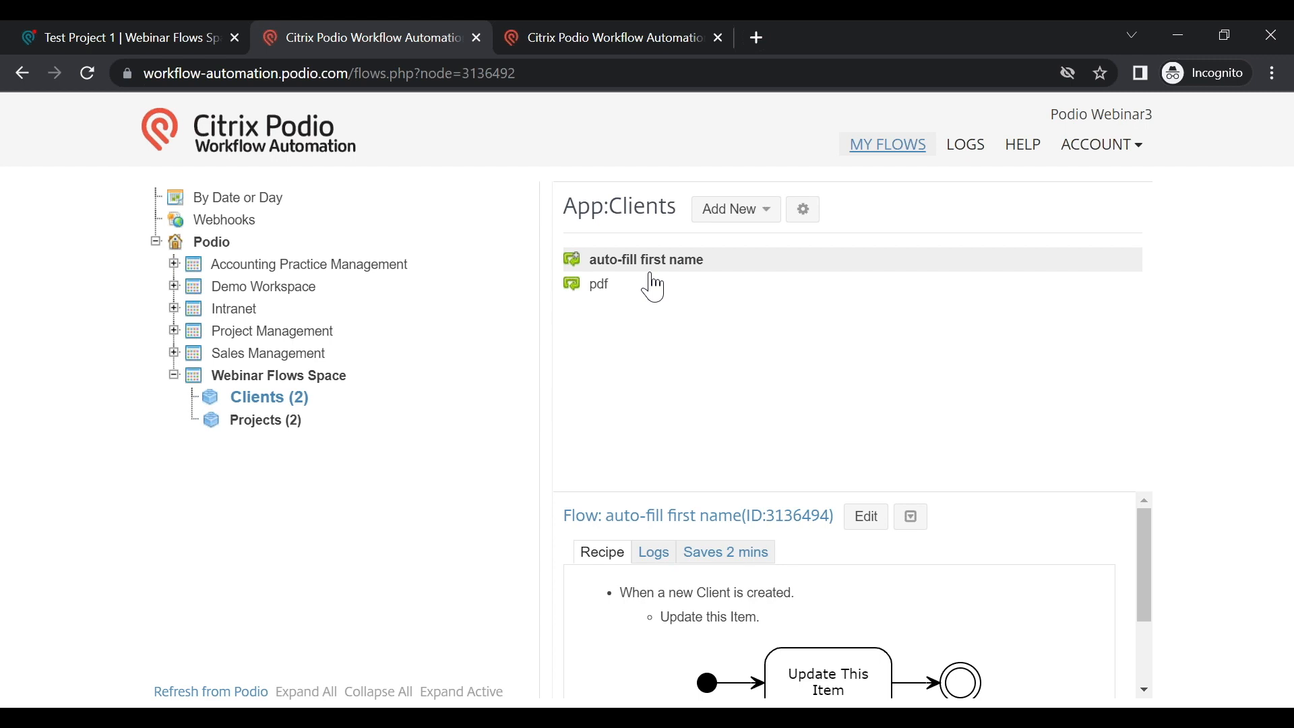
click(611, 293)
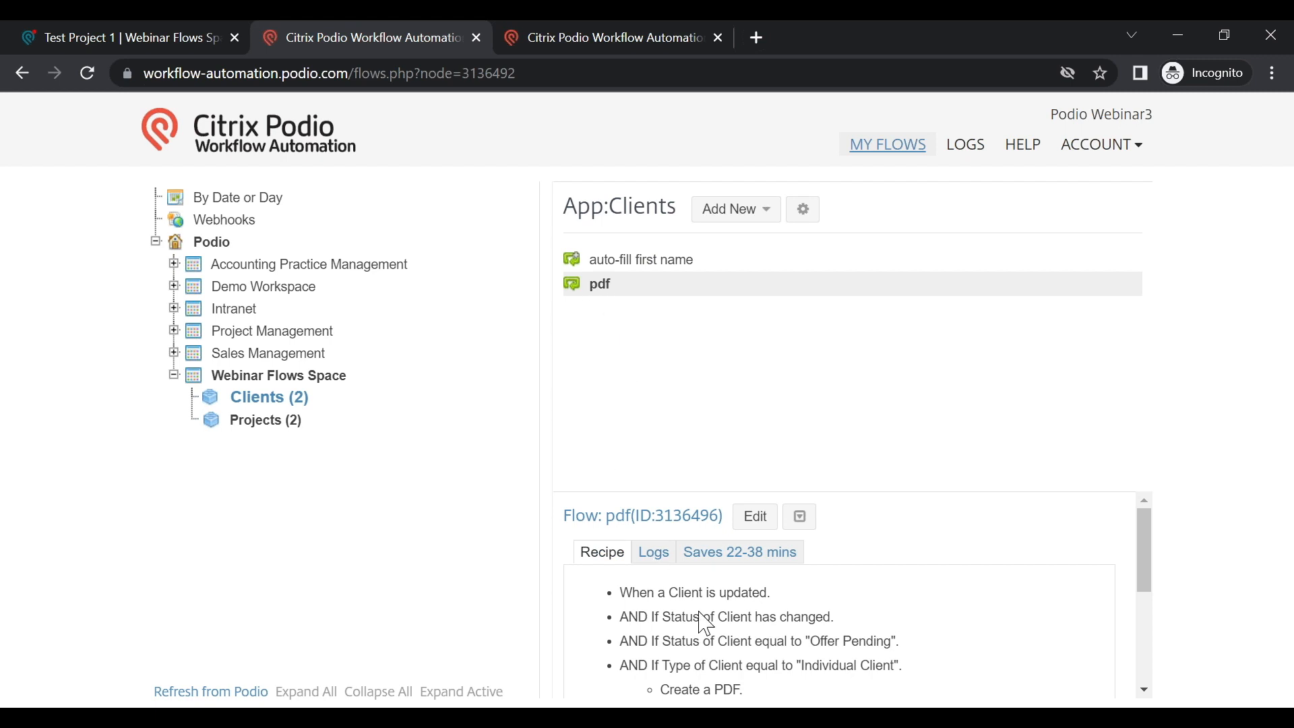
scroll(744, 631, down, 5)
scroll(745, 617, up, 5)
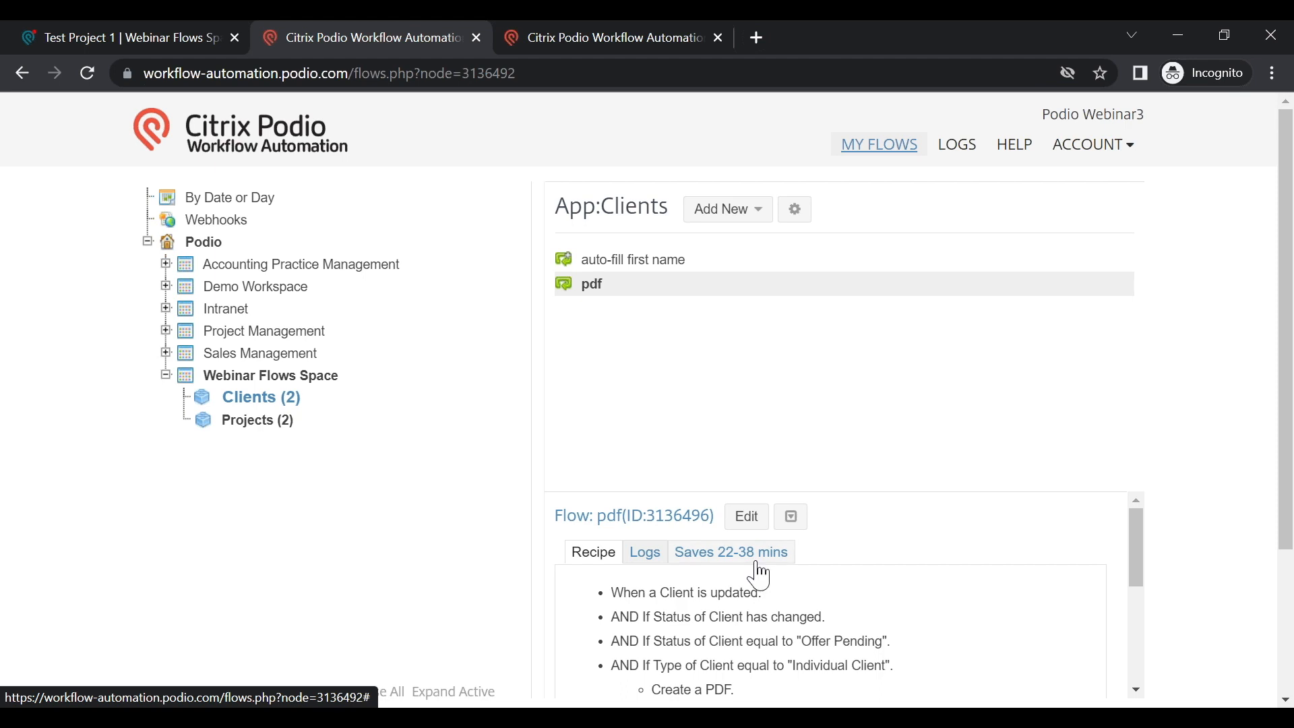
Step: Edit the pdf flow and scroll down to its PDF Content editor
click(749, 519)
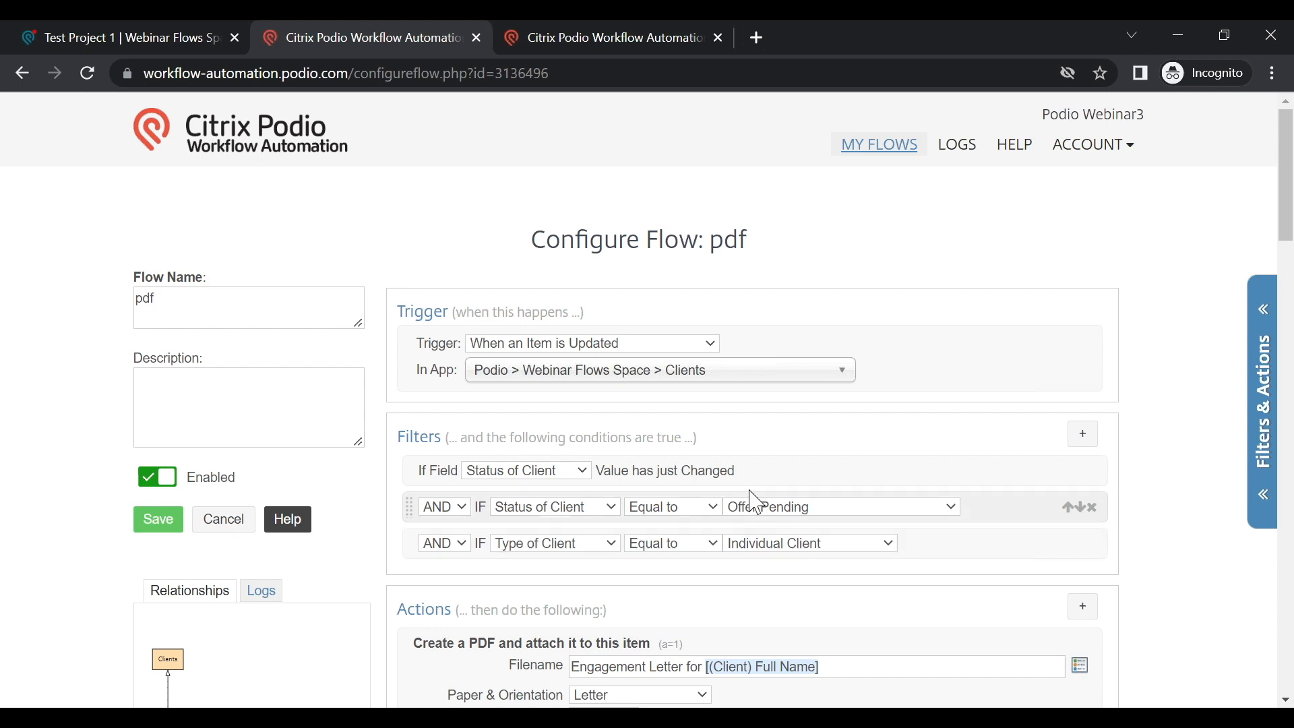
scroll(749, 532, down, 2)
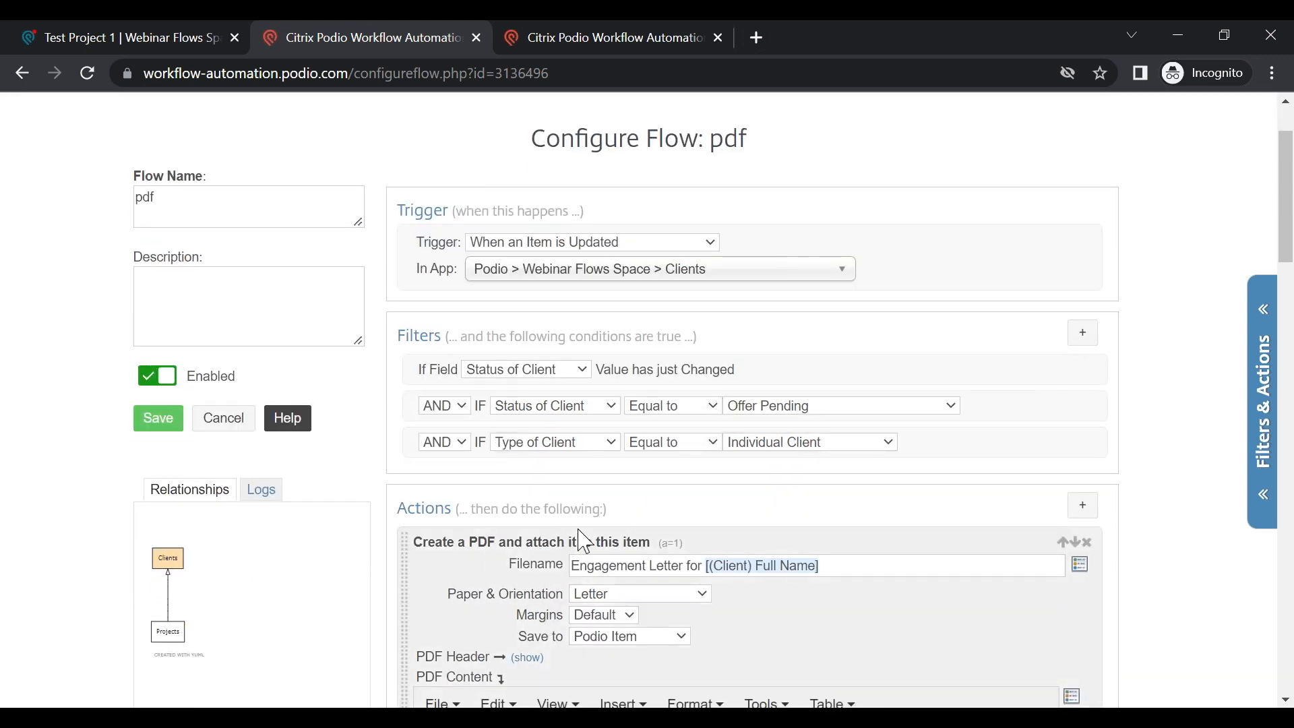
scroll(796, 573, down, 2)
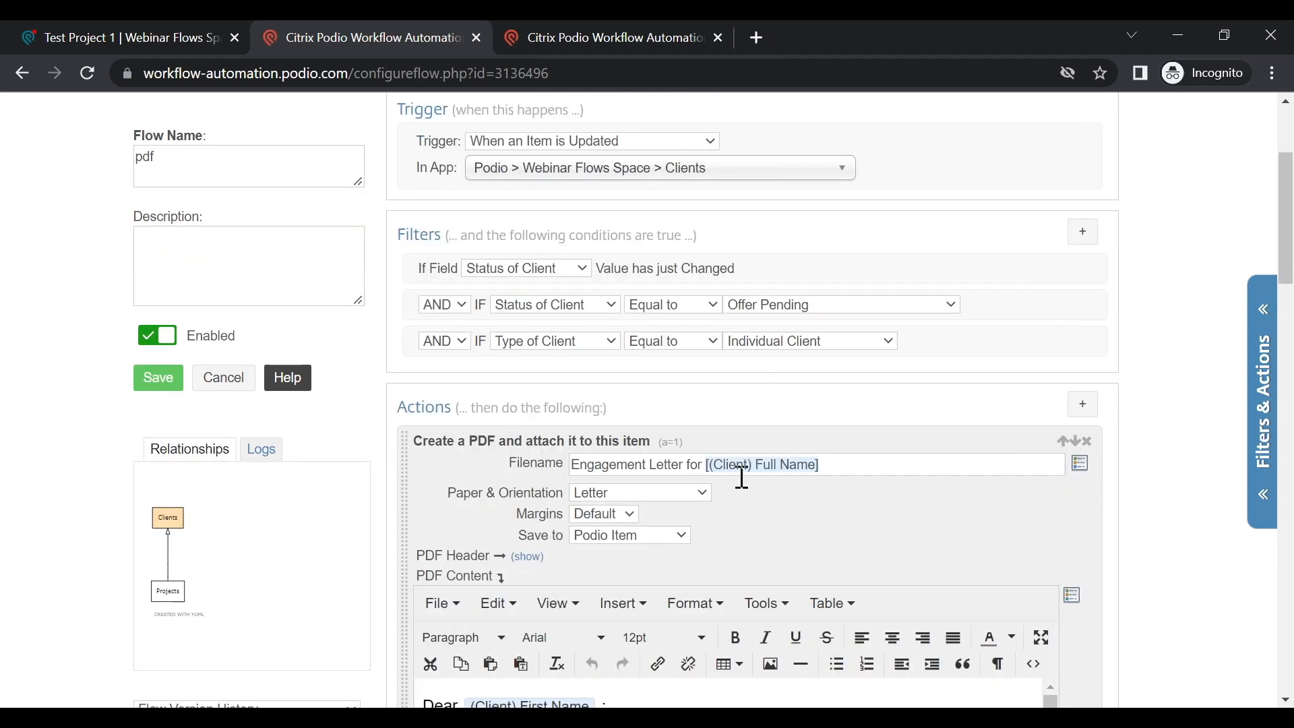
scroll(823, 491, down, 4)
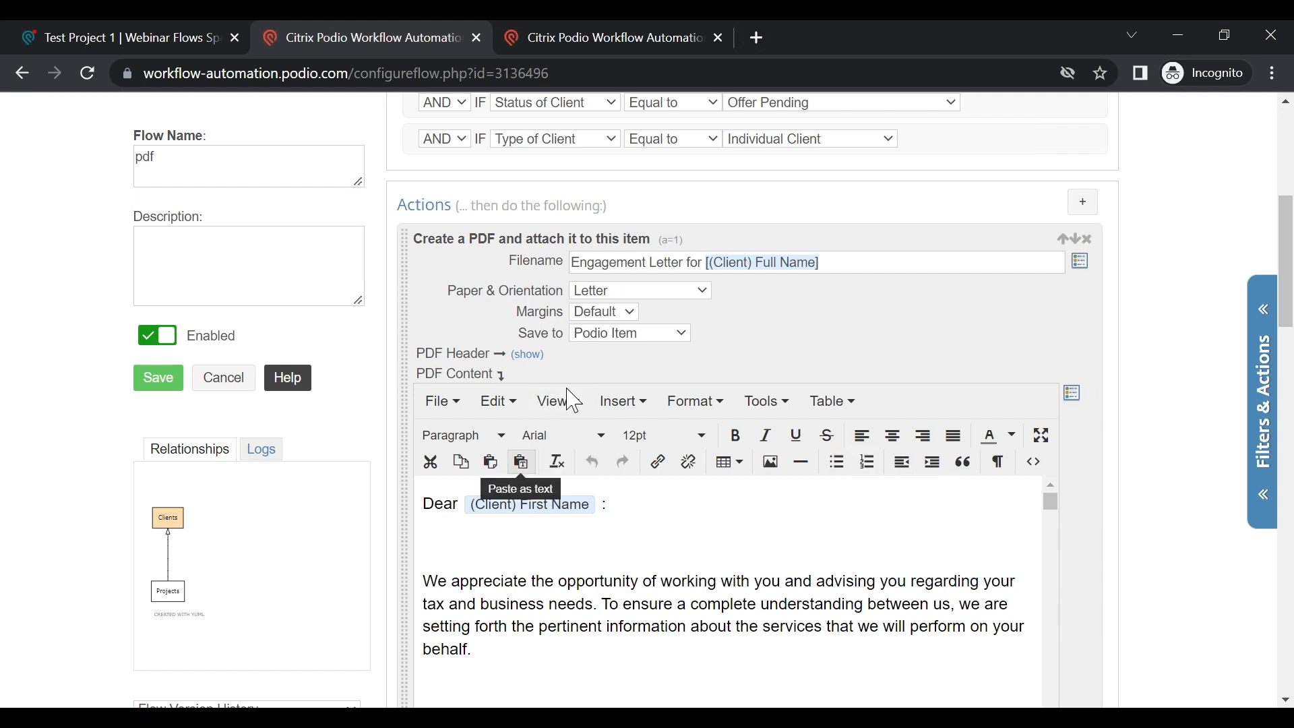
scroll(733, 592, down, 20)
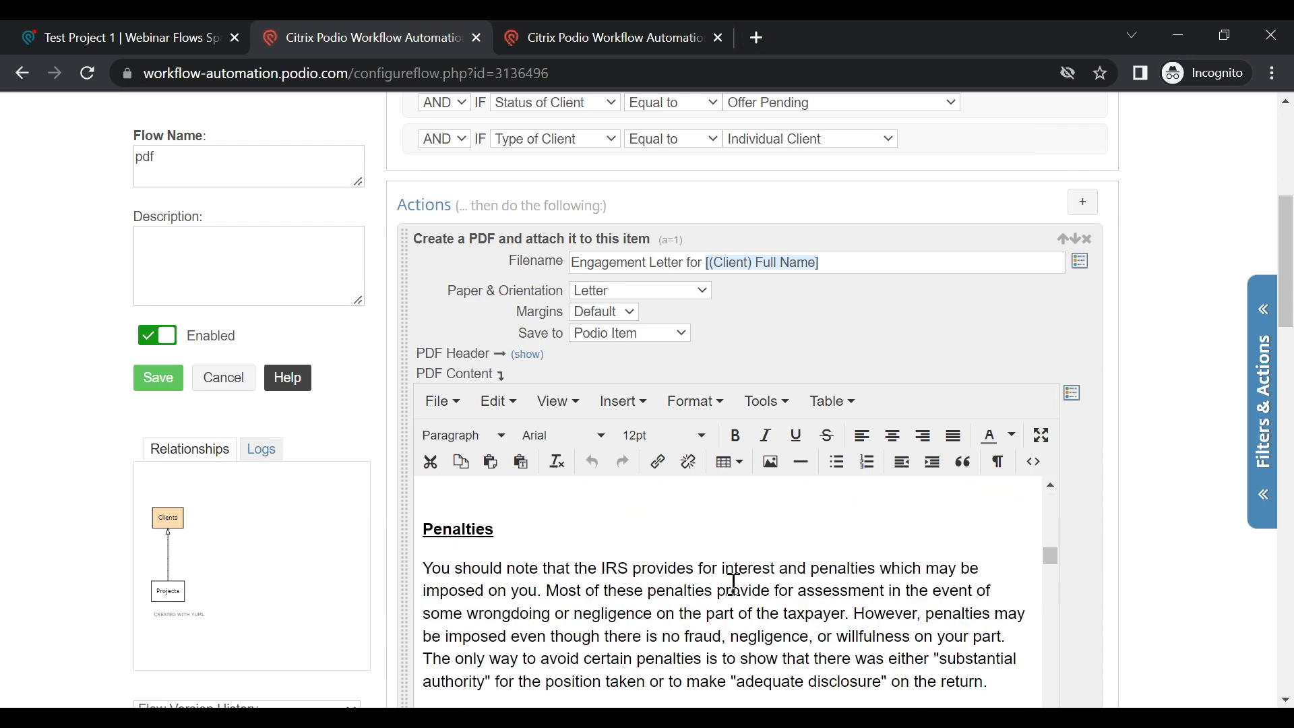
scroll(731, 568, down, 15)
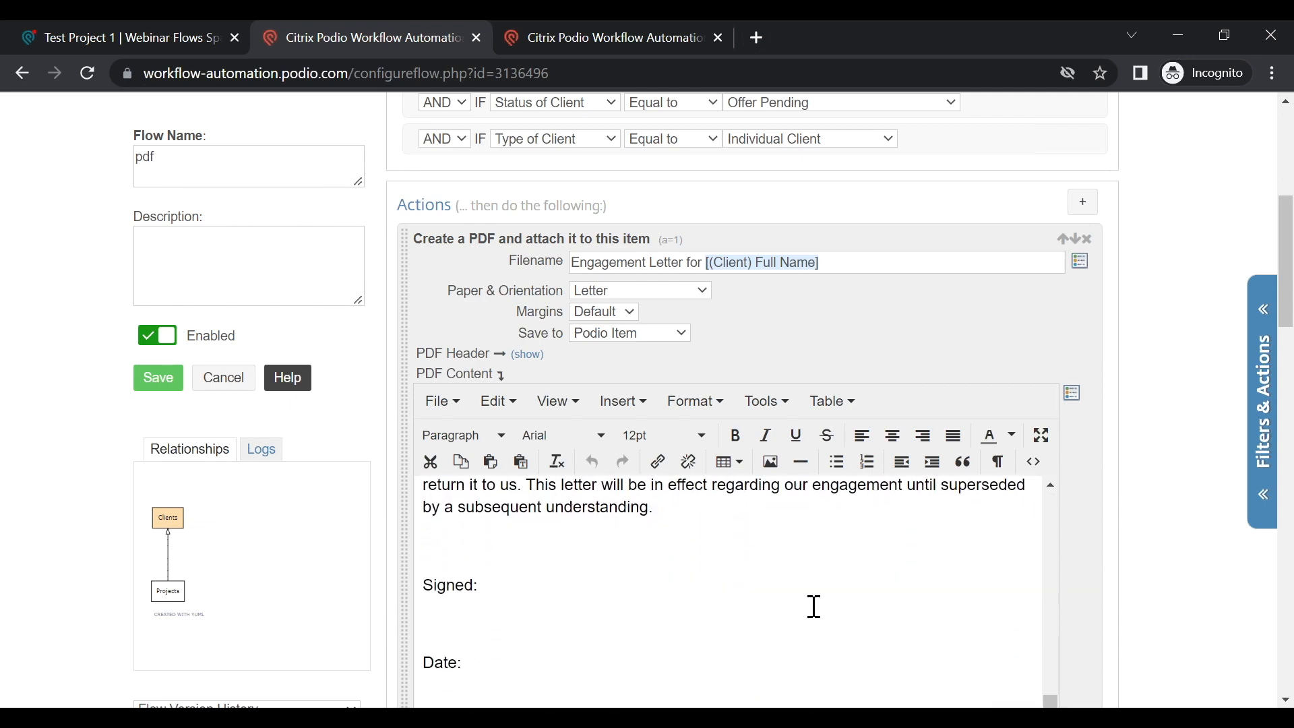
scroll(814, 604, down, 2)
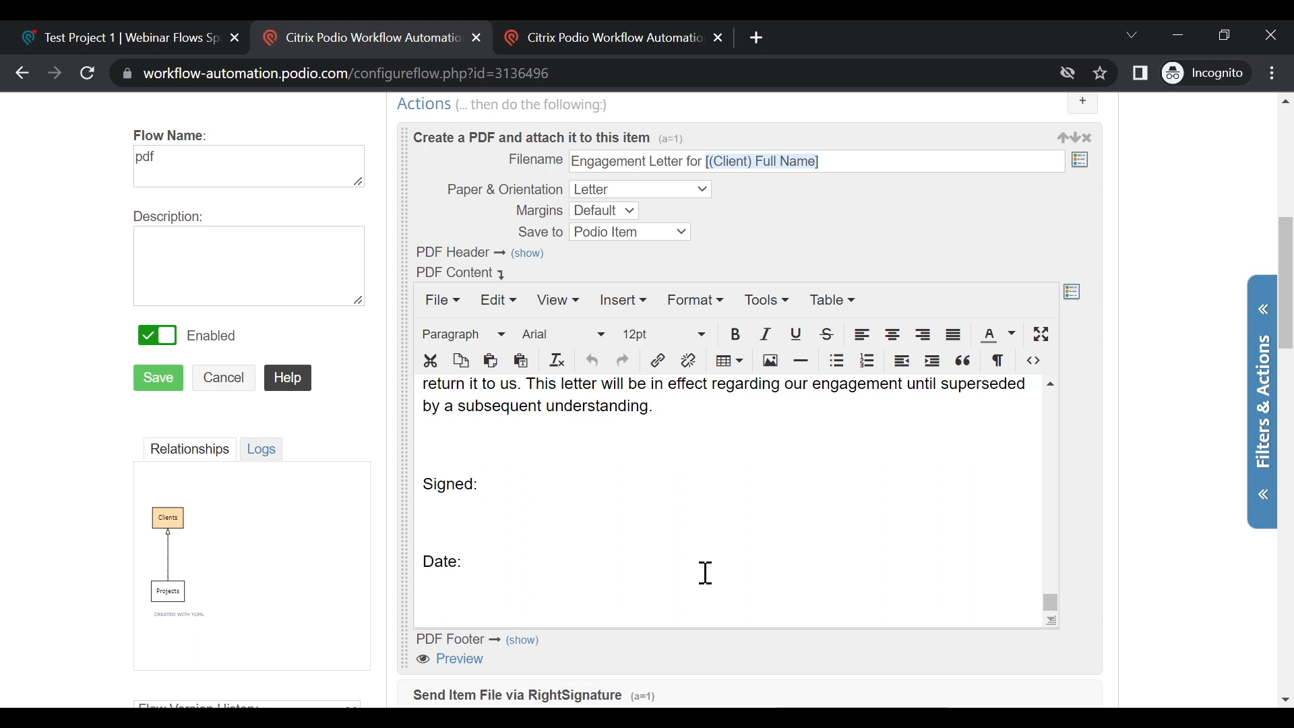
Step: Select the engagement letter's Signed and Date lines to reveal the hidden signature tags
drag(706, 573, 427, 472)
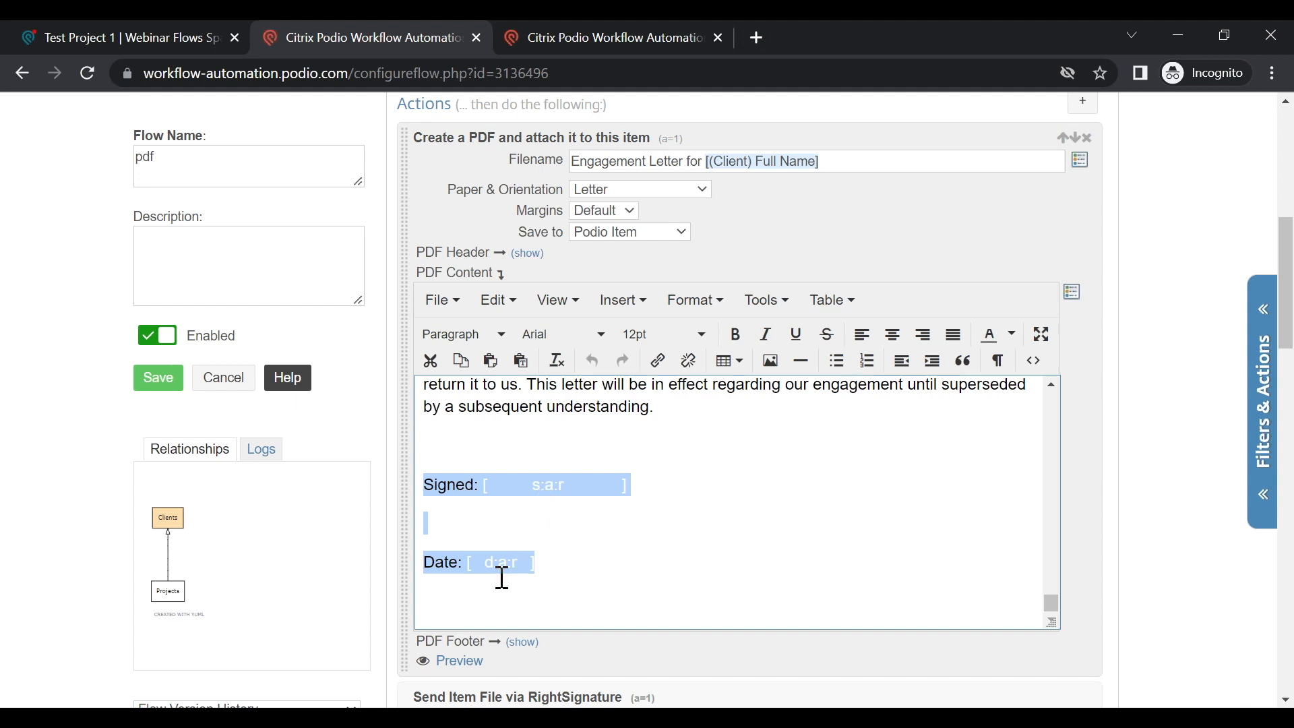
click(753, 554)
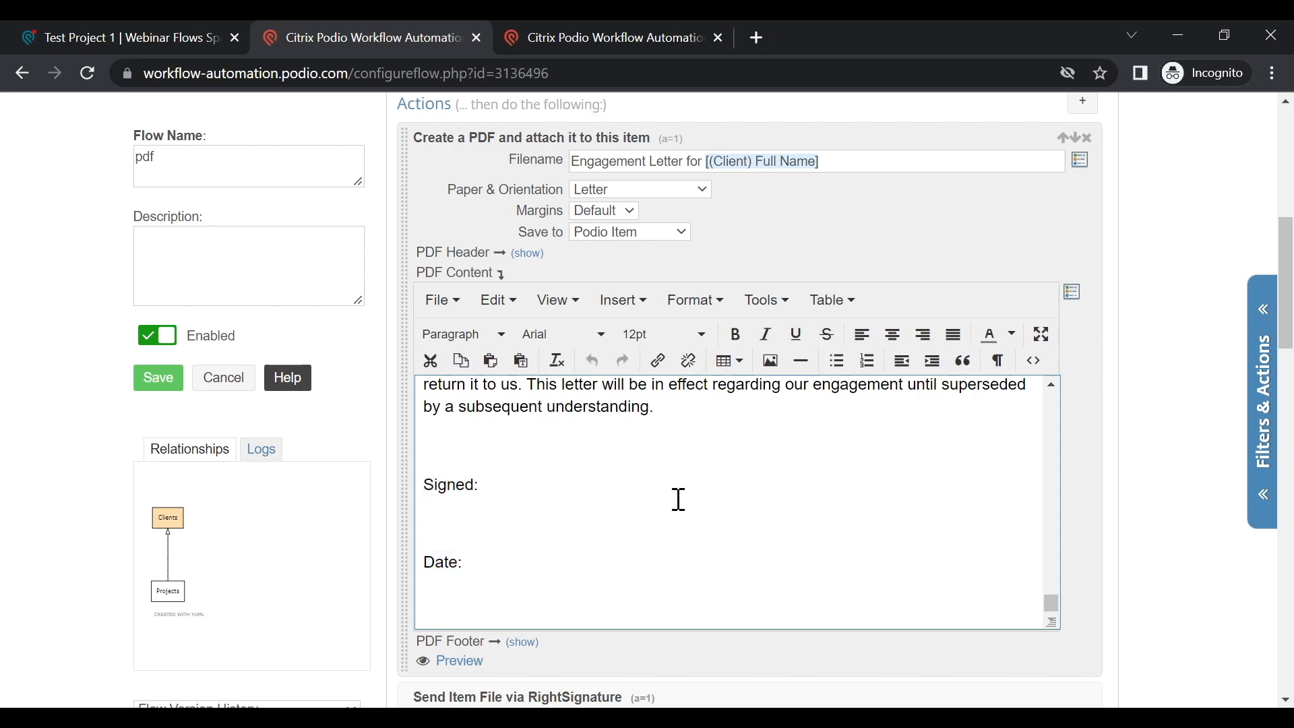
scroll(676, 500, down, 5)
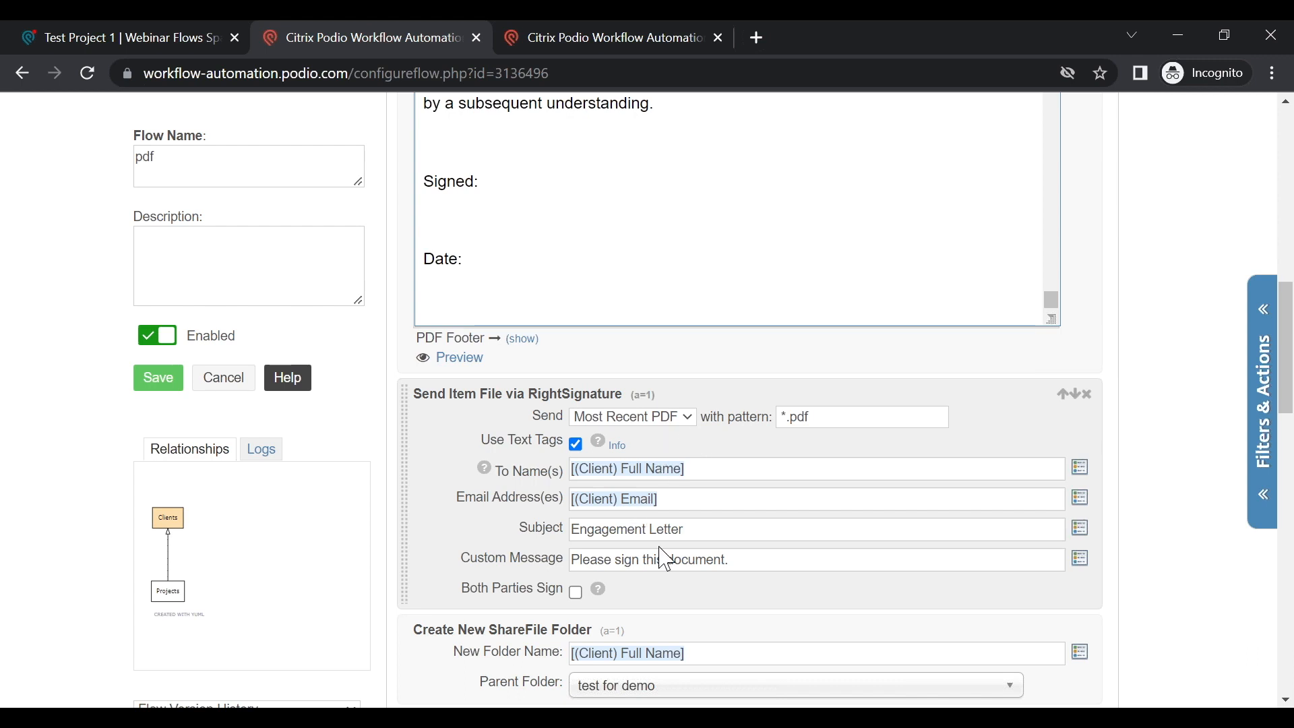
scroll(665, 528, down, 3)
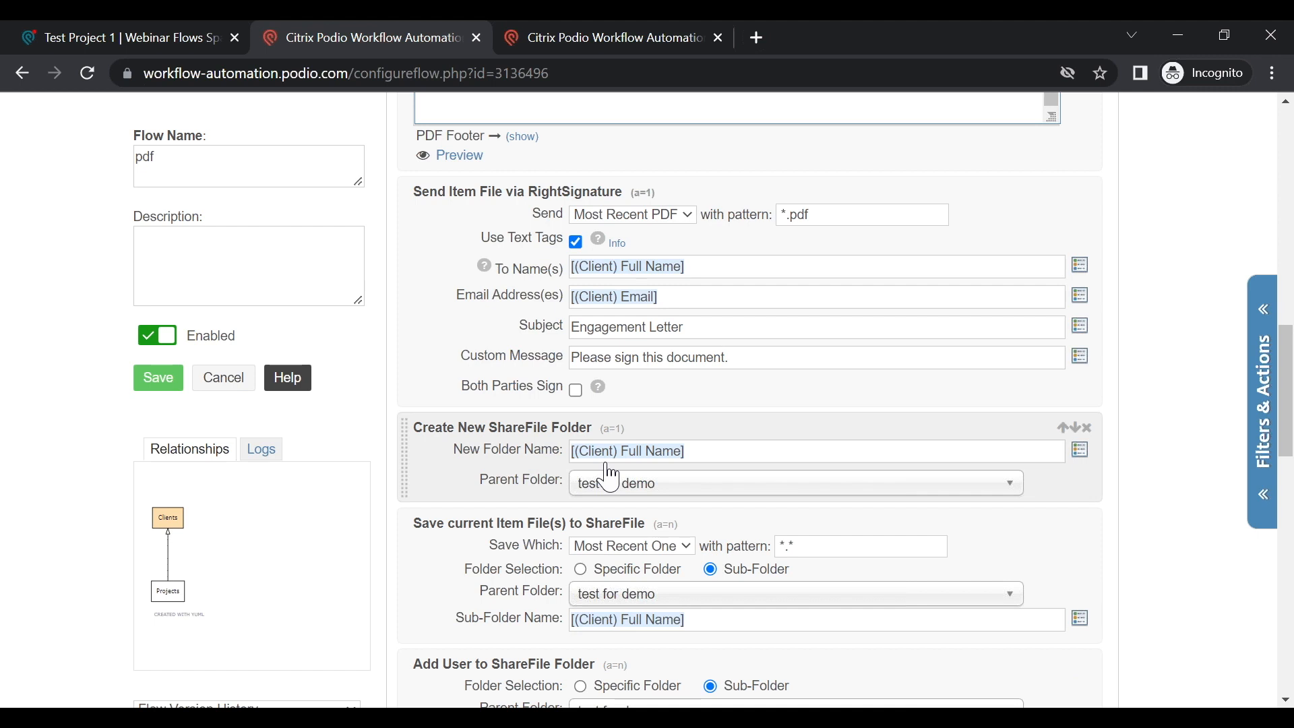
scroll(573, 472, down, 1)
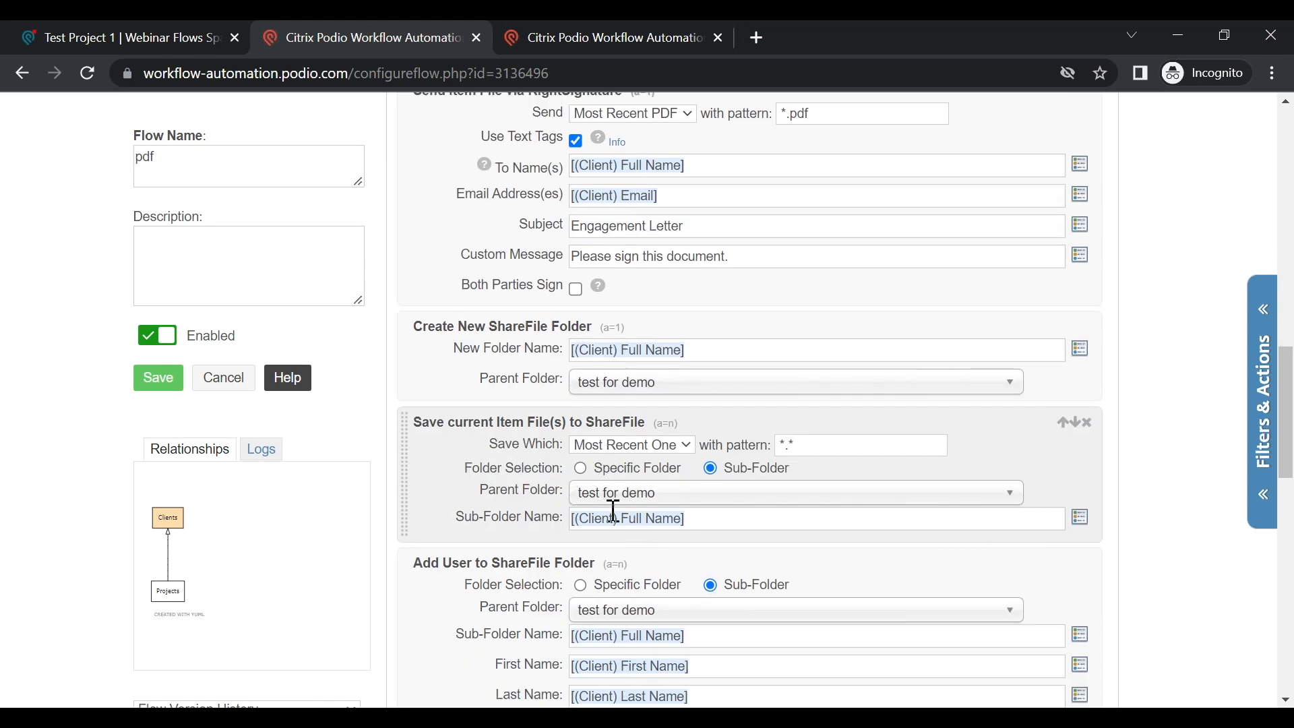
scroll(587, 506, down, 1)
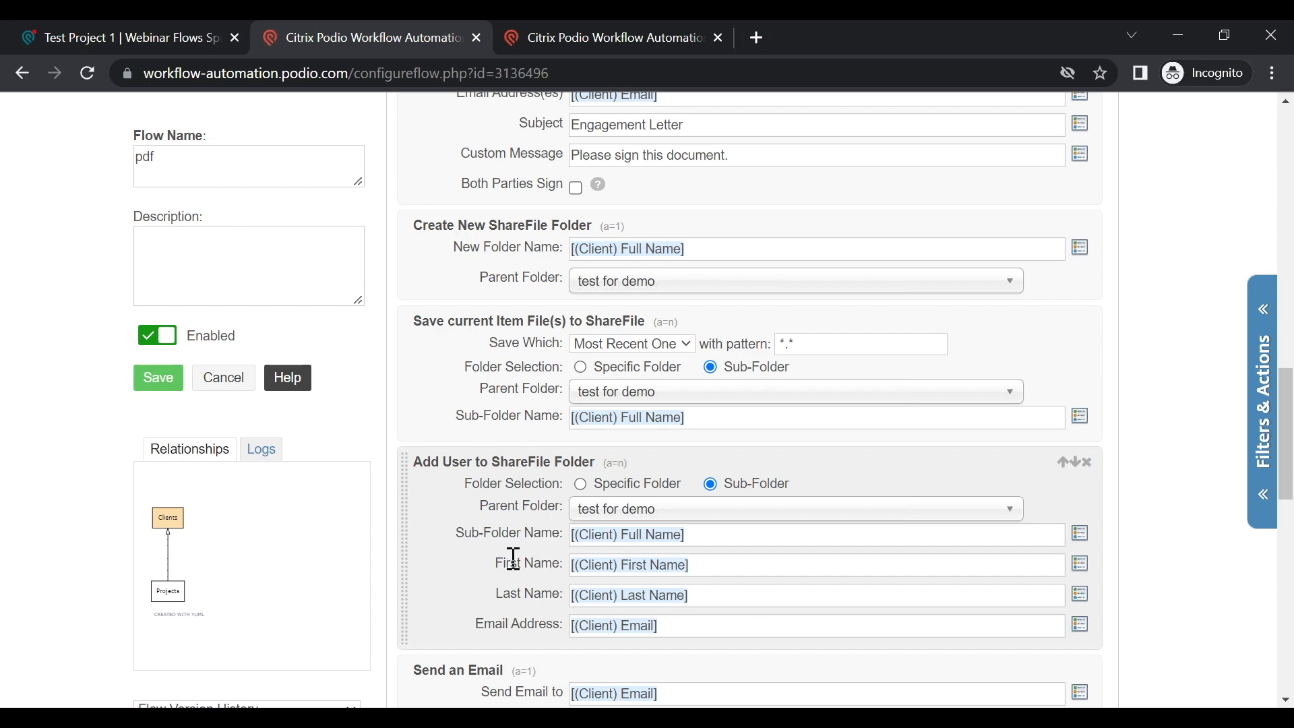
scroll(491, 600, down, 3)
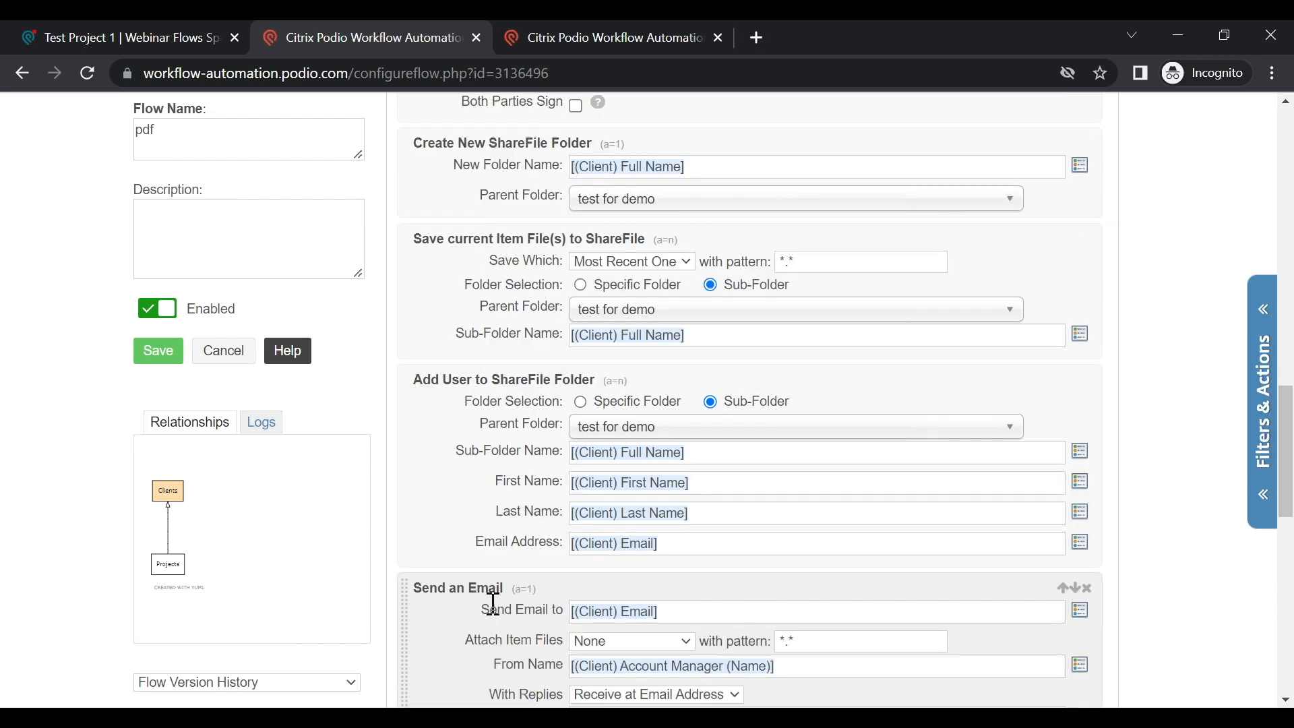
scroll(453, 580, down, 6)
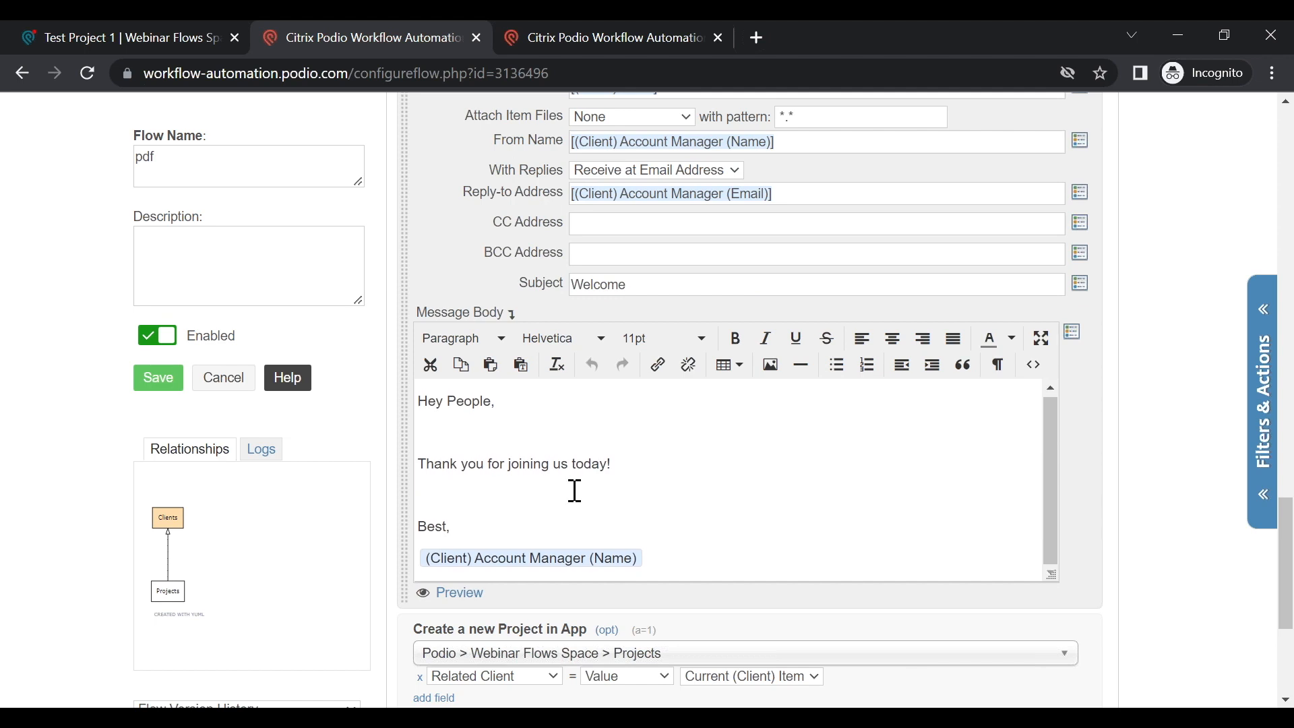
Step: Expand the '(opt)' options row on the Create a new Project in App action
scroll(574, 491, down, 3)
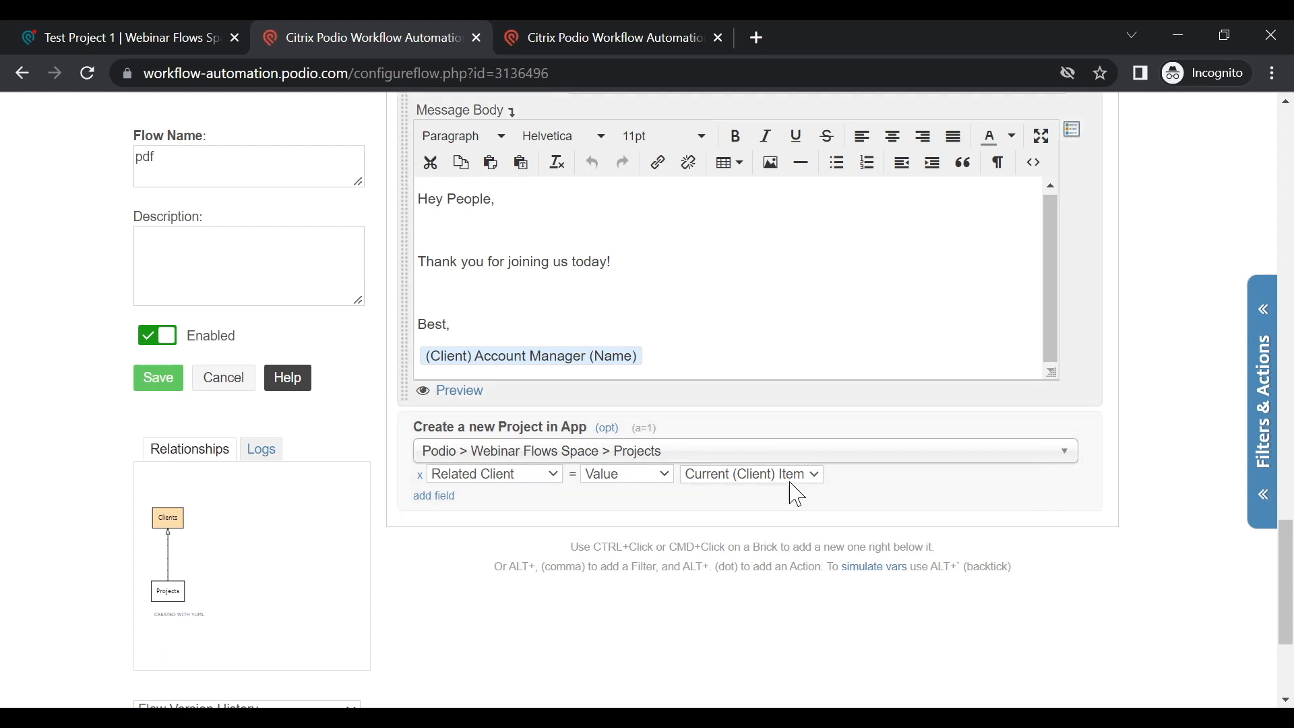
scroll(569, 483, down, 1)
scroll(564, 470, up, 4)
scroll(569, 476, up, 10)
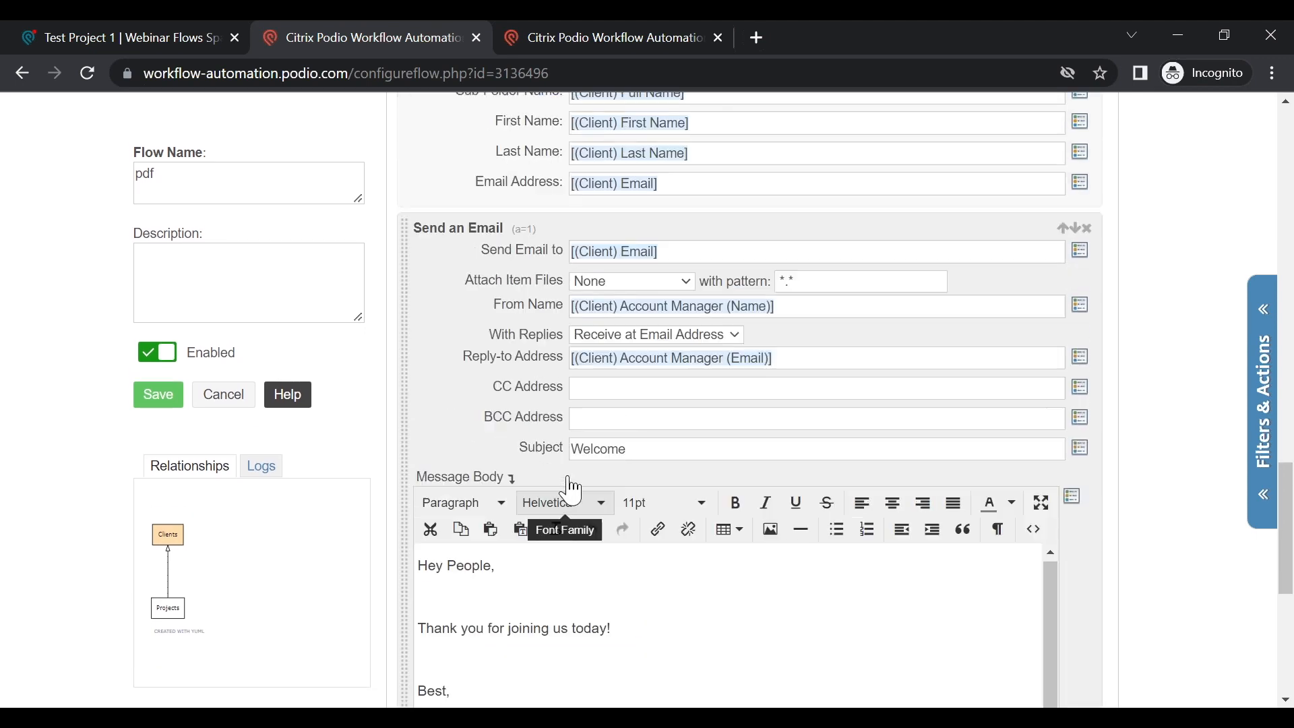
scroll(567, 492, down, 15)
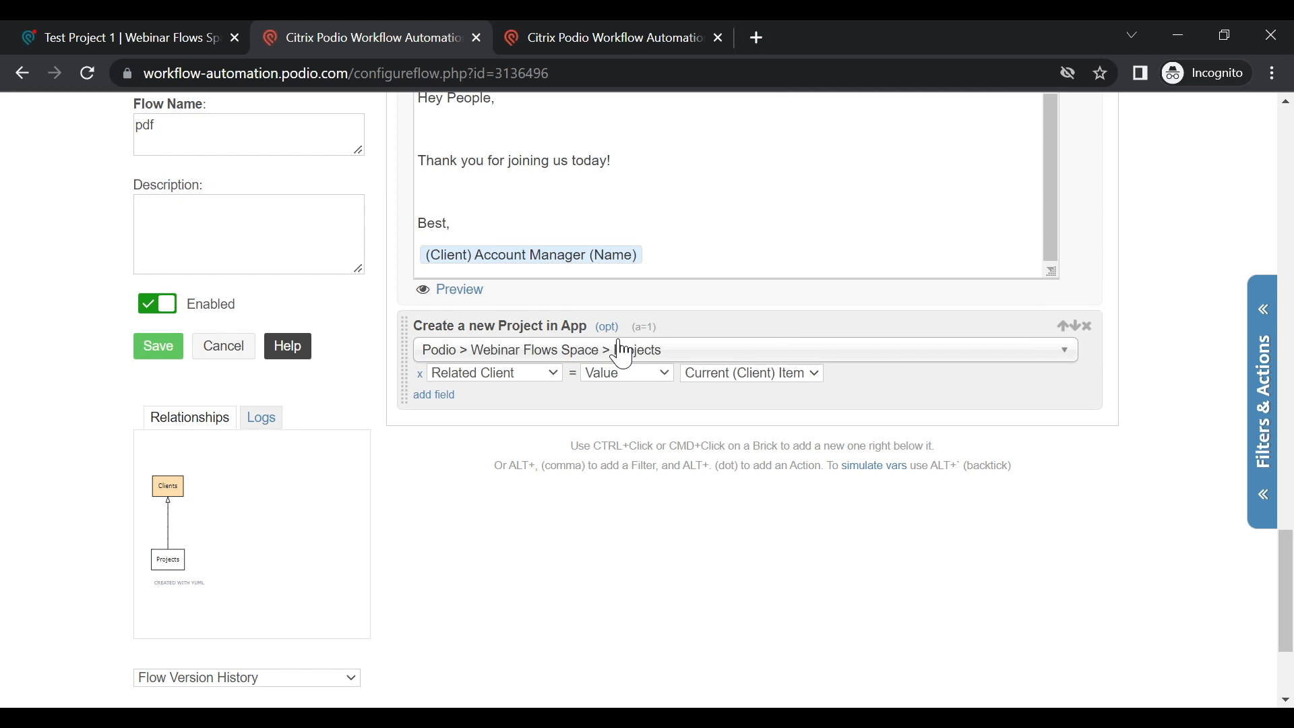
click(607, 326)
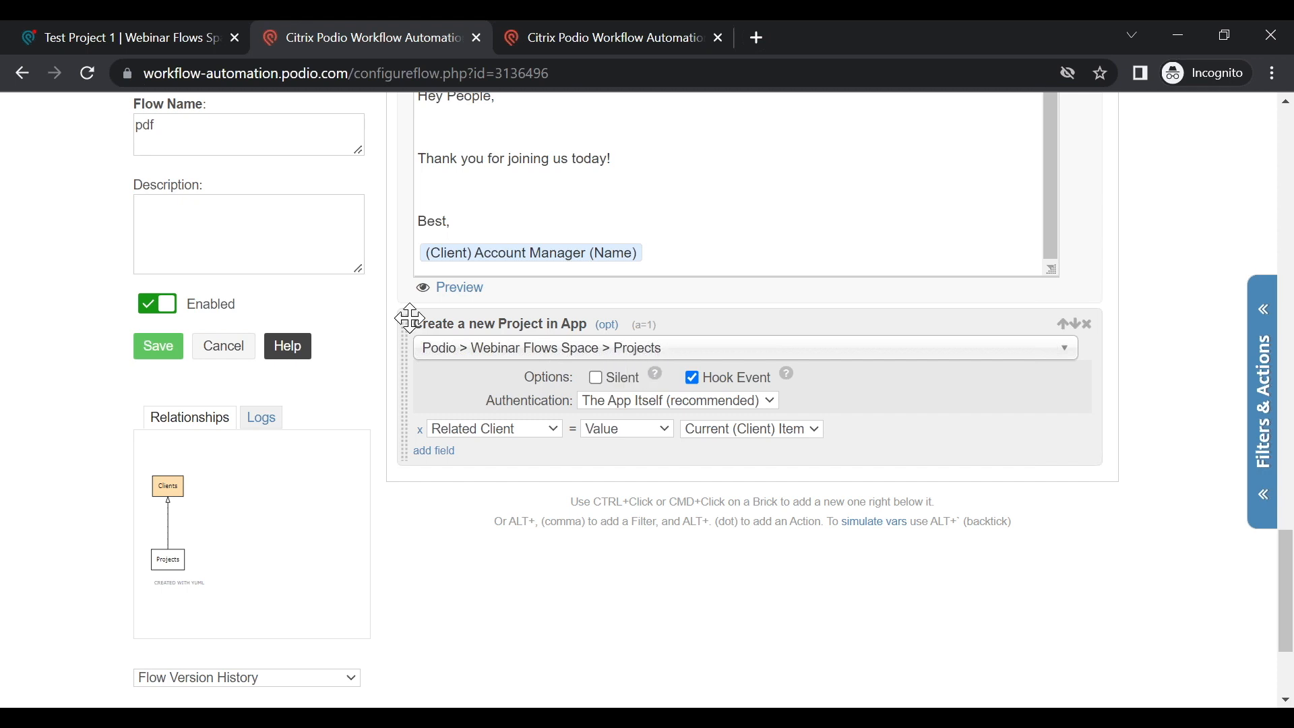
drag(416, 326, 593, 326)
click(902, 398)
Step: Cancel out of the pdf flow editor and display the empty Webhooks flows panel
mouse_move(789, 378)
click(211, 361)
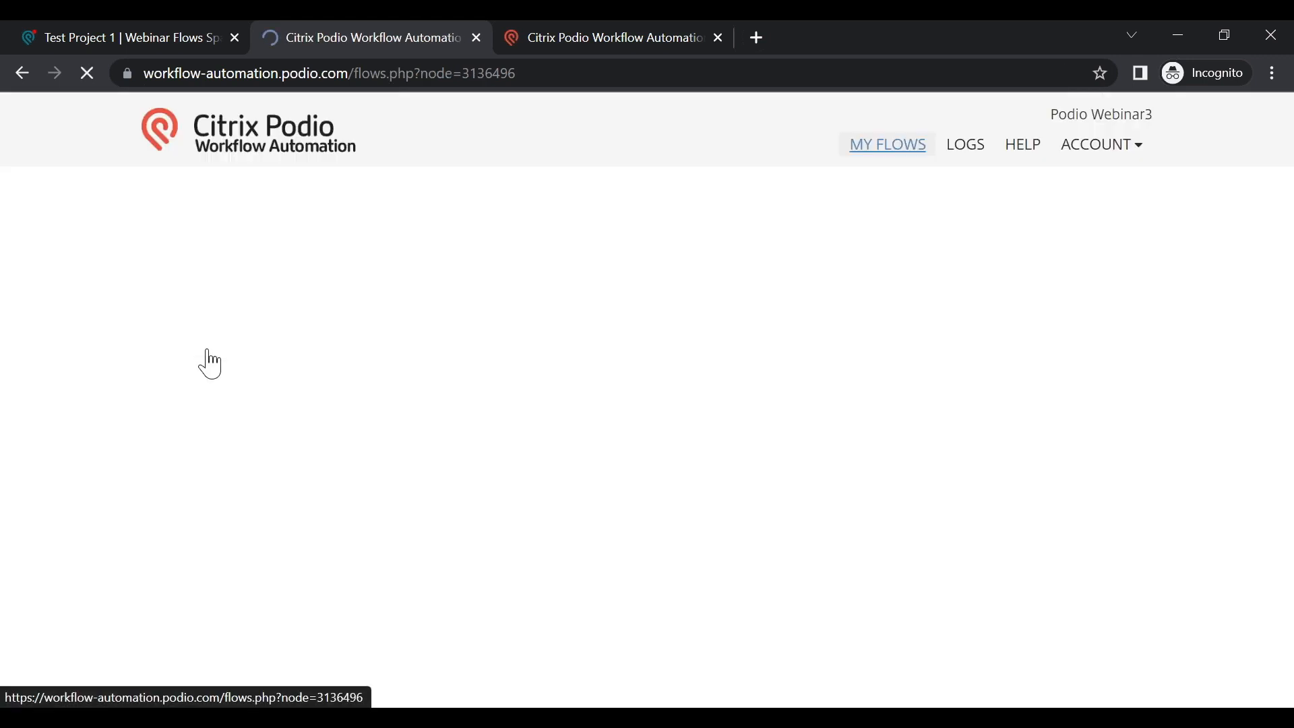
click(237, 224)
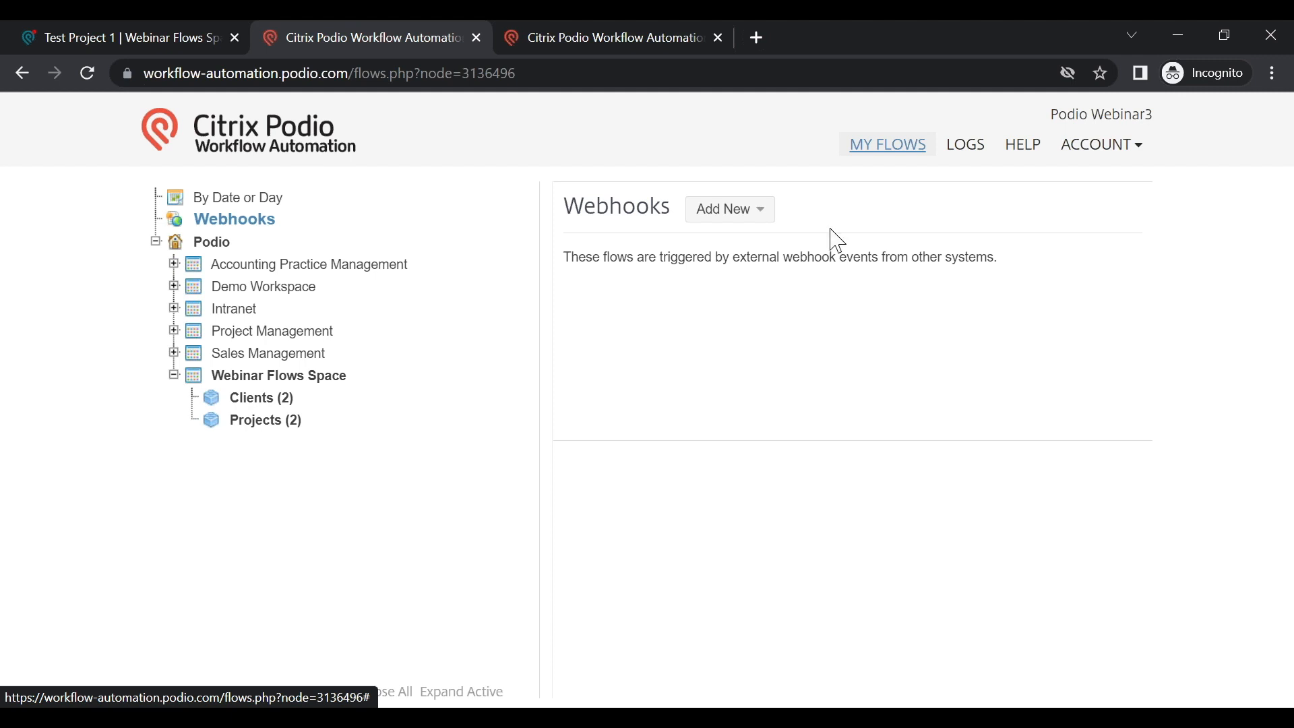
Step: Go to Help > Support Tickets and start a New Ticket on the Citrix support form
click(1019, 164)
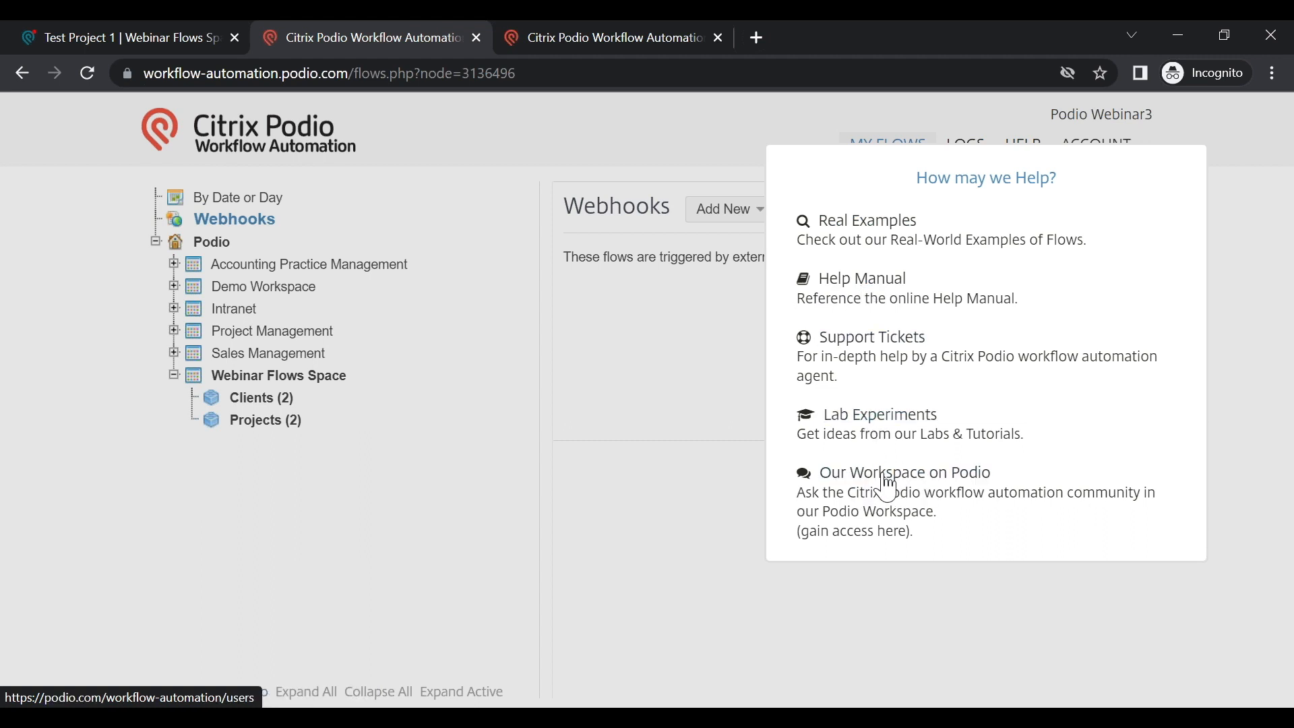
click(881, 347)
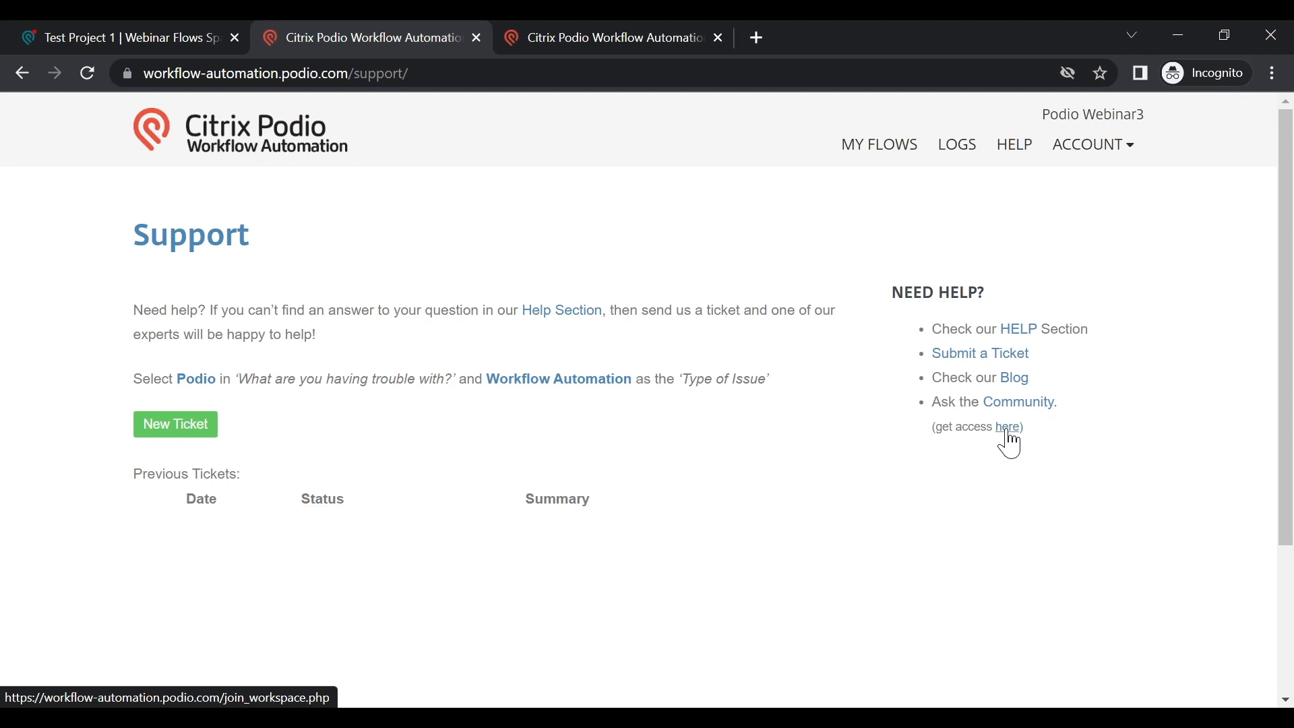
click(175, 432)
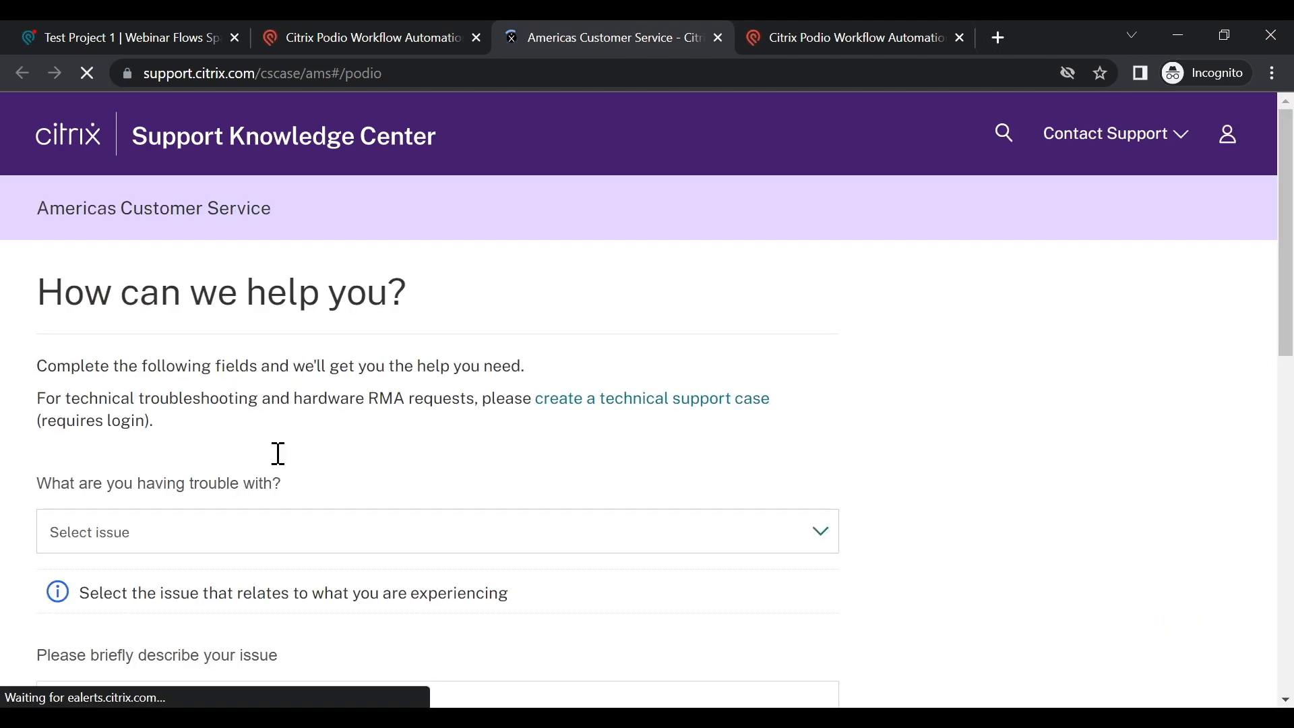
Step: Scroll over the empty 'How can we help you?' form, then return to the Podio Support tab
scroll(324, 468, down, 4)
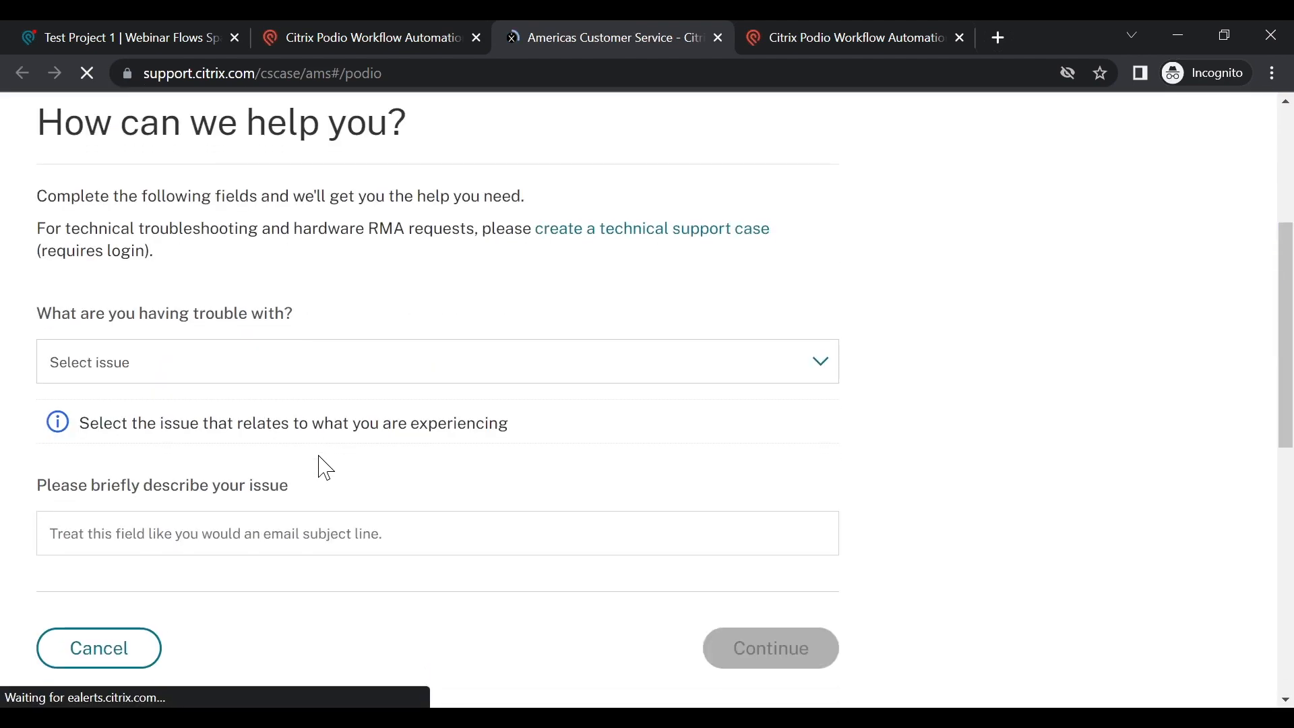
scroll(318, 453, down, 1)
scroll(323, 465, up, 6)
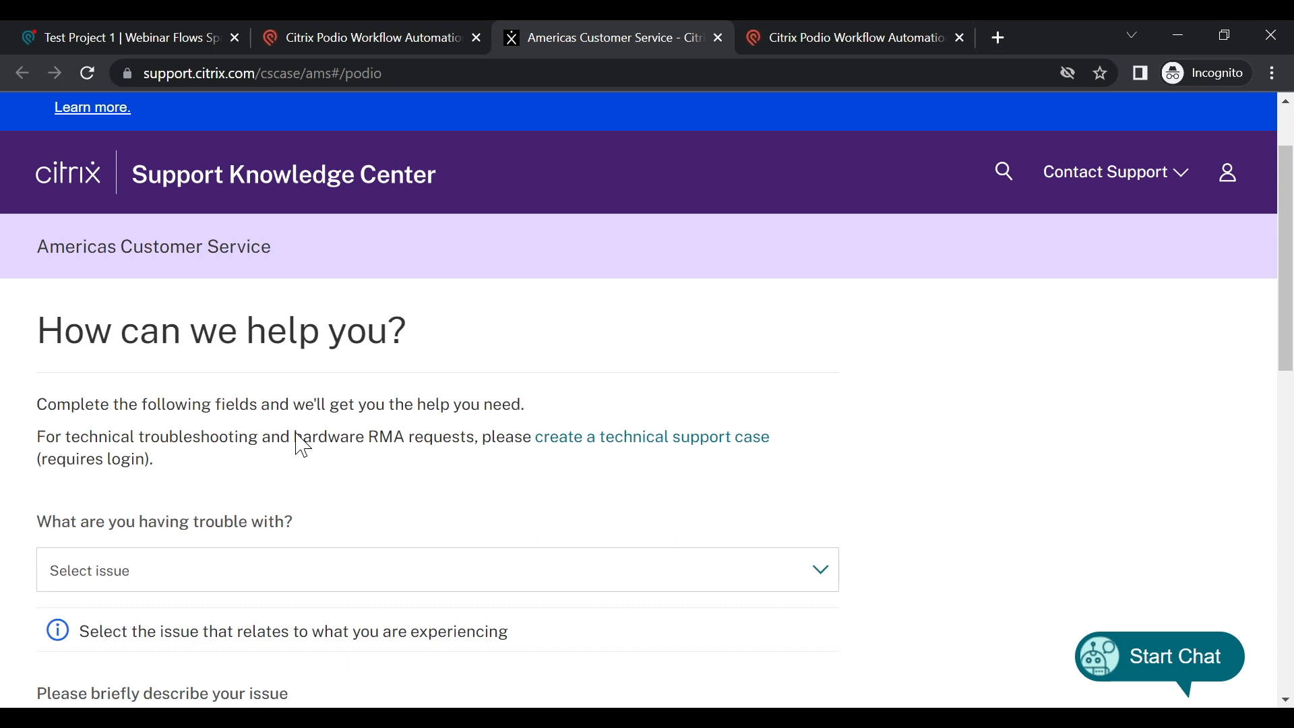
click(307, 39)
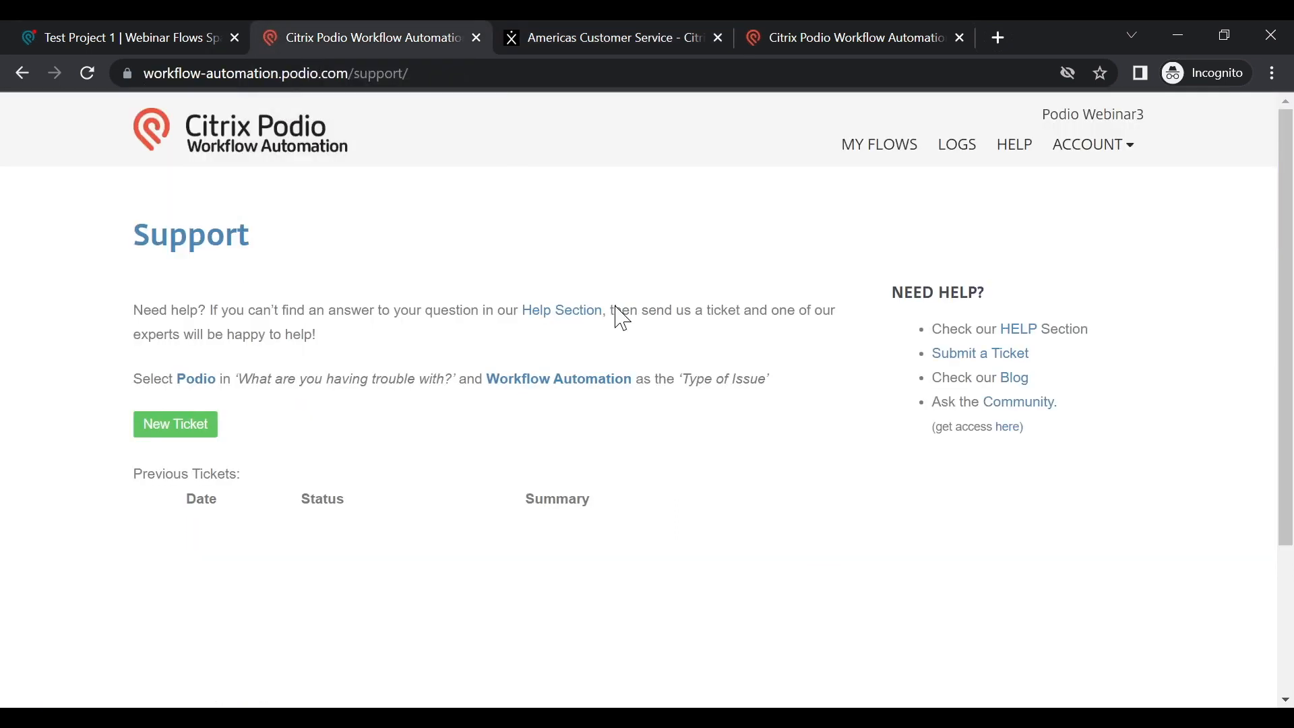
click(1004, 146)
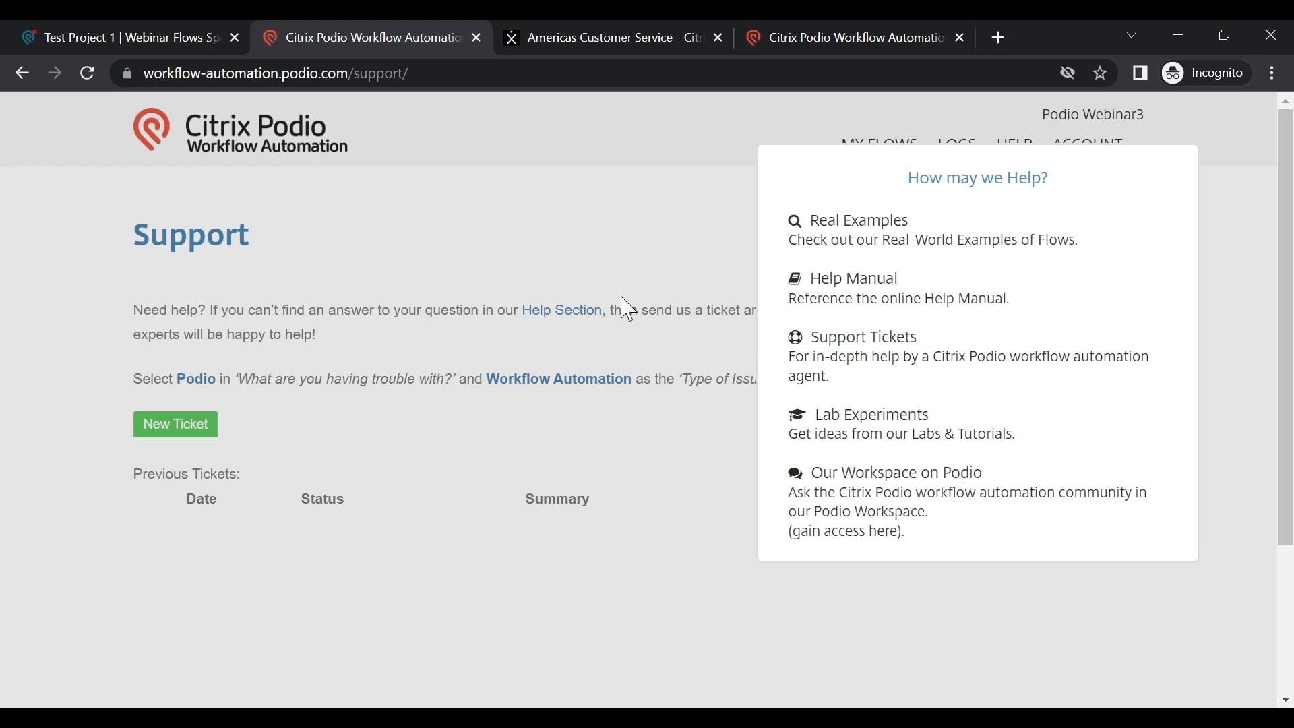
click(652, 338)
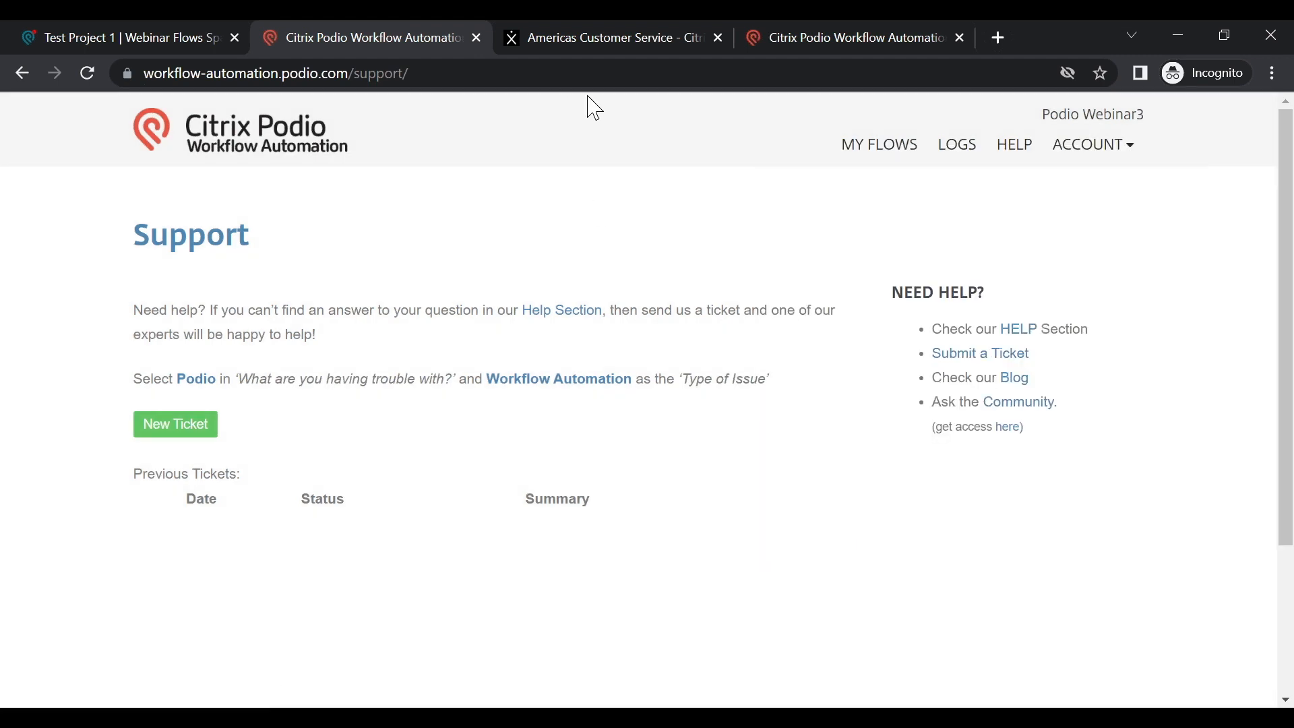
Step: Open the Clients app's 'auto-fill first name' flow and highlight its ID 3136494 and name
click(872, 155)
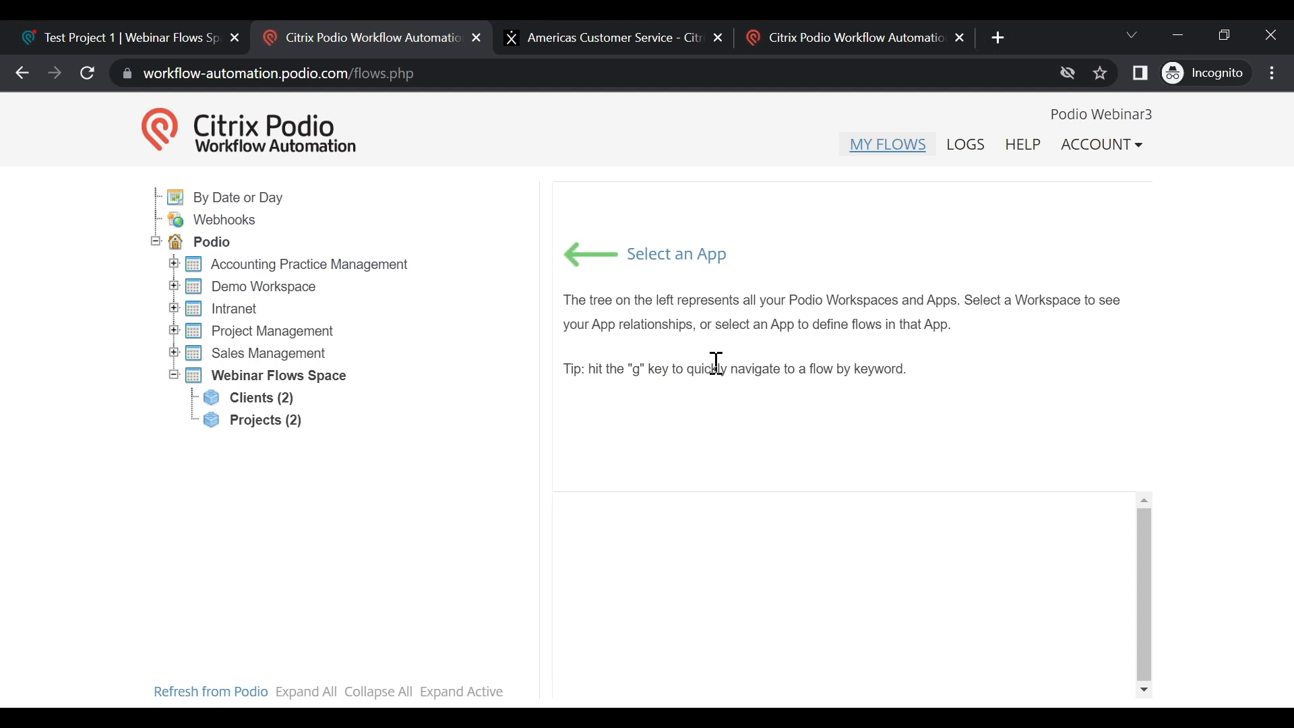
click(238, 401)
click(671, 262)
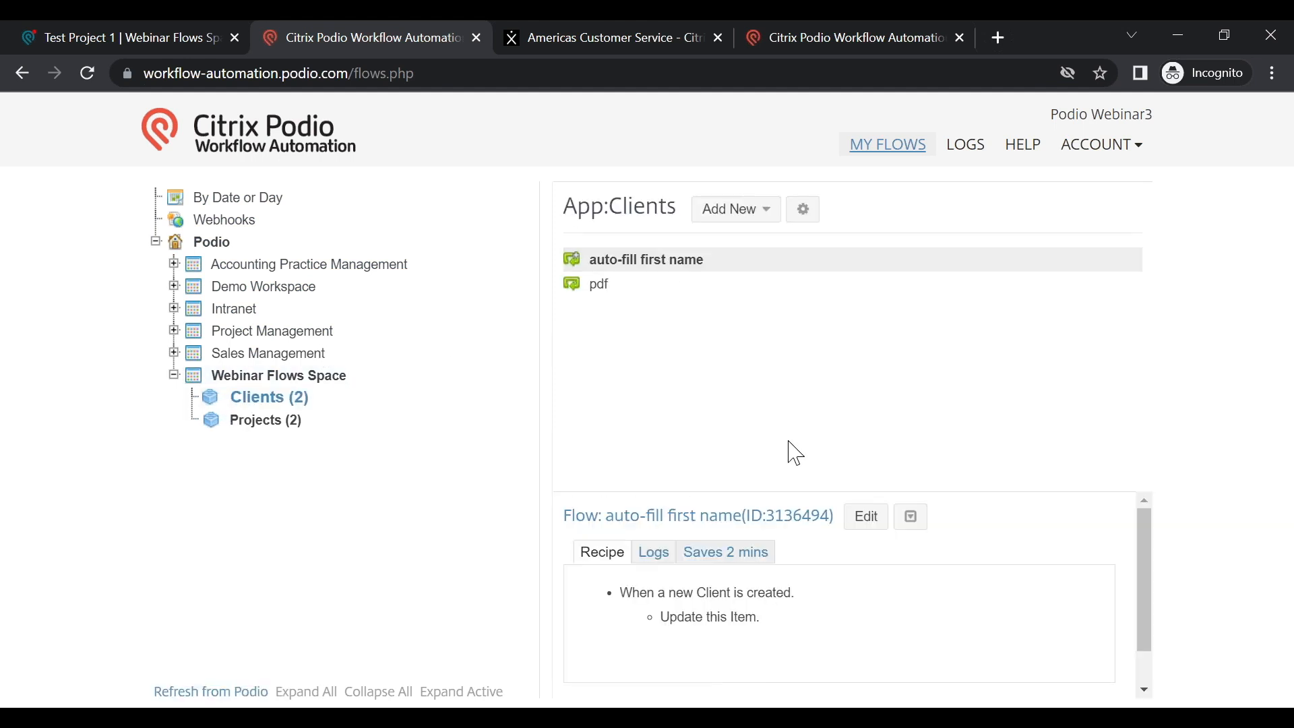
drag(747, 518, 832, 513)
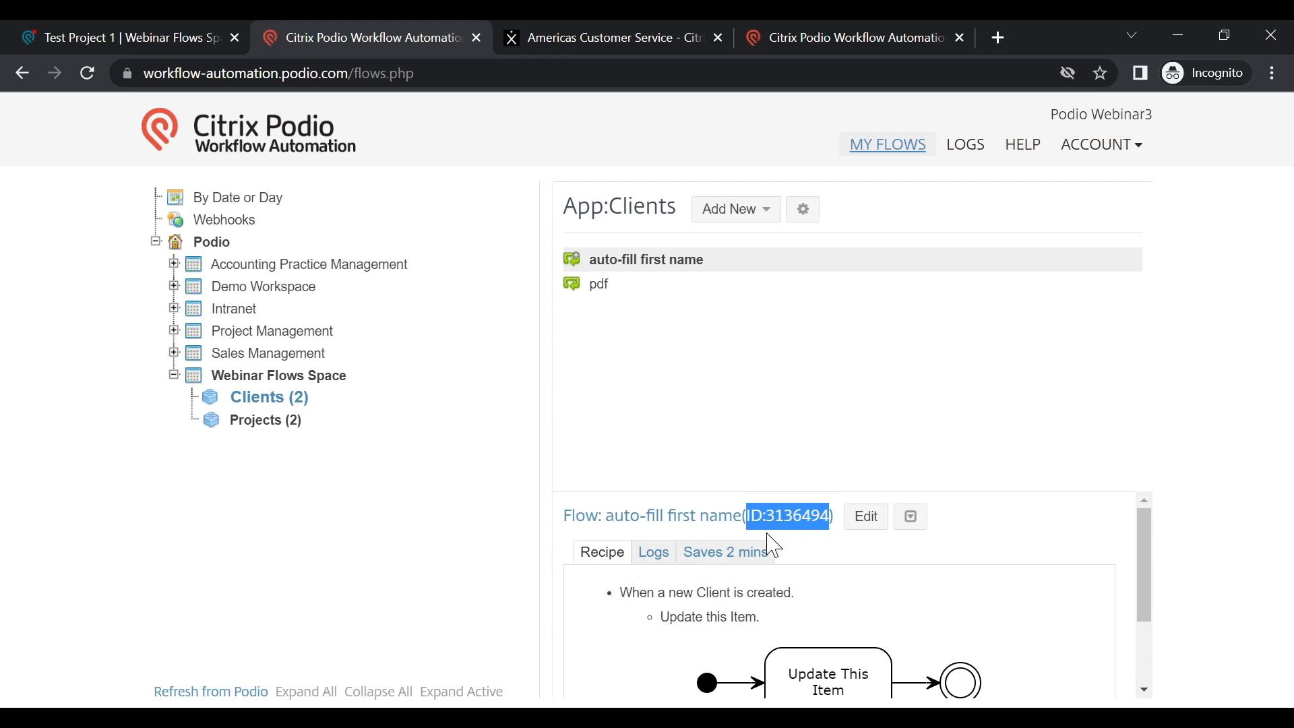
click(734, 436)
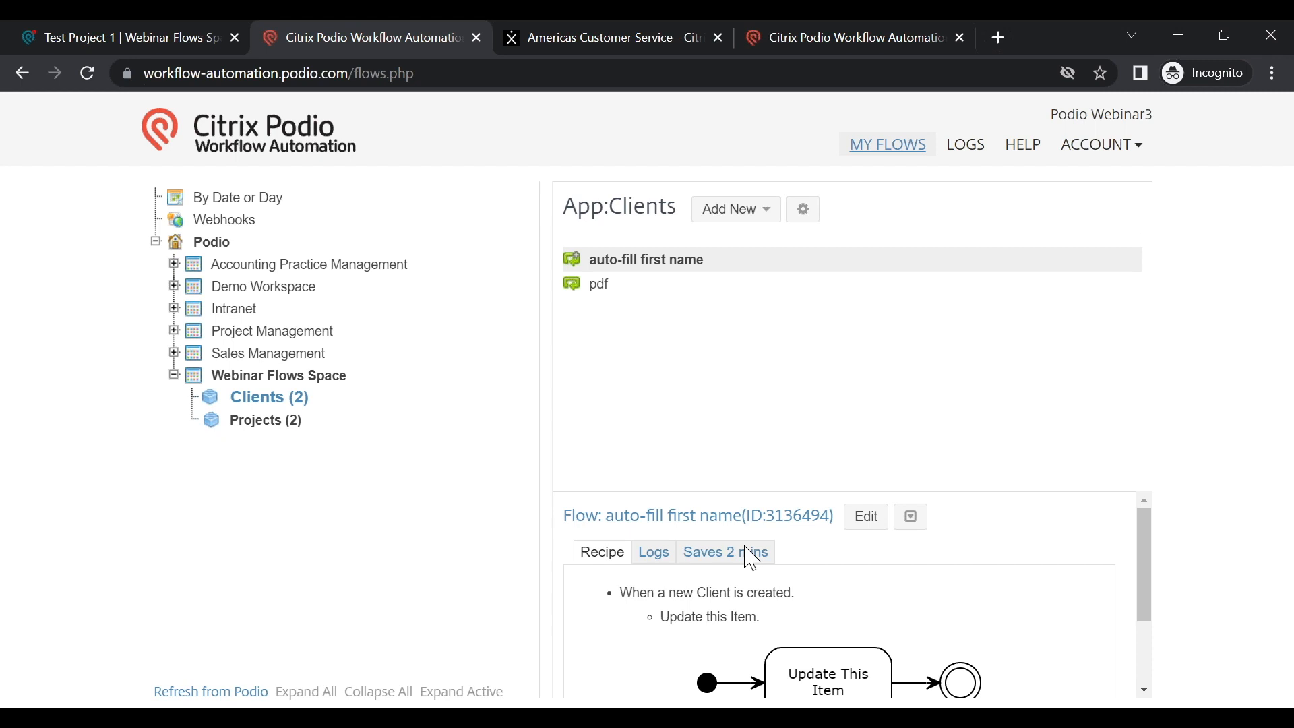
drag(616, 519, 744, 519)
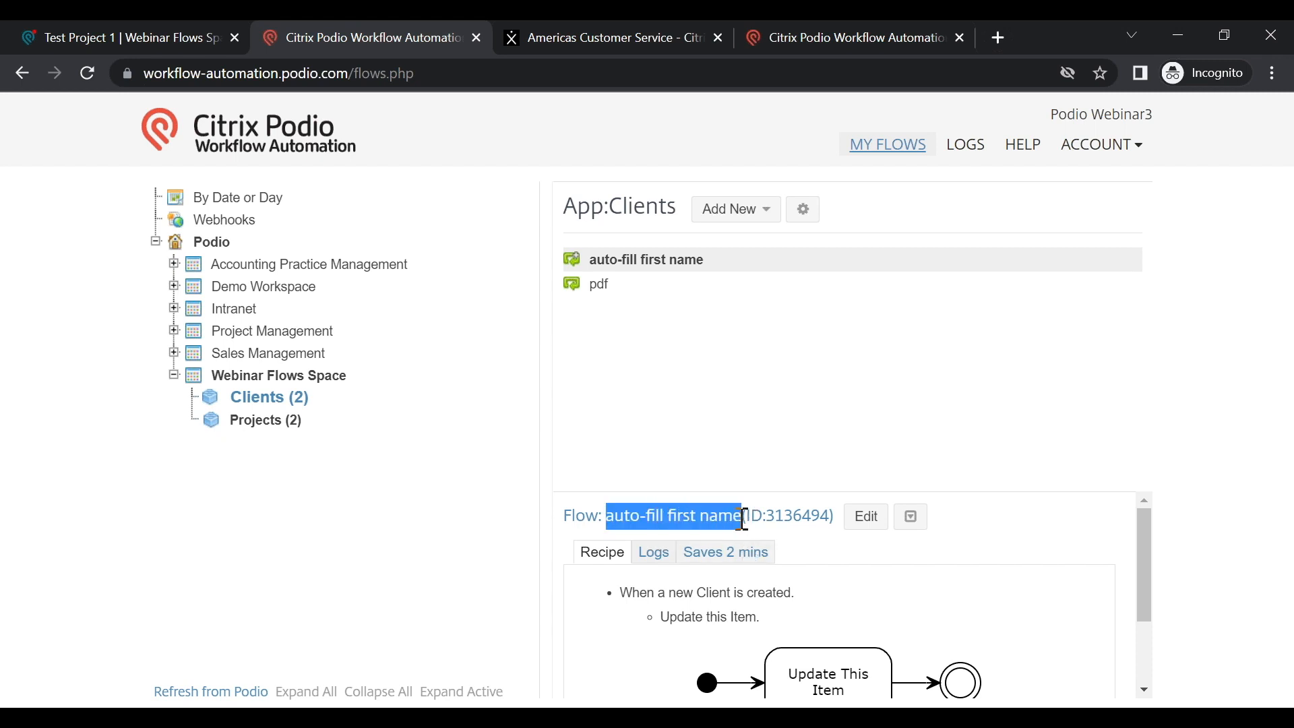
click(939, 569)
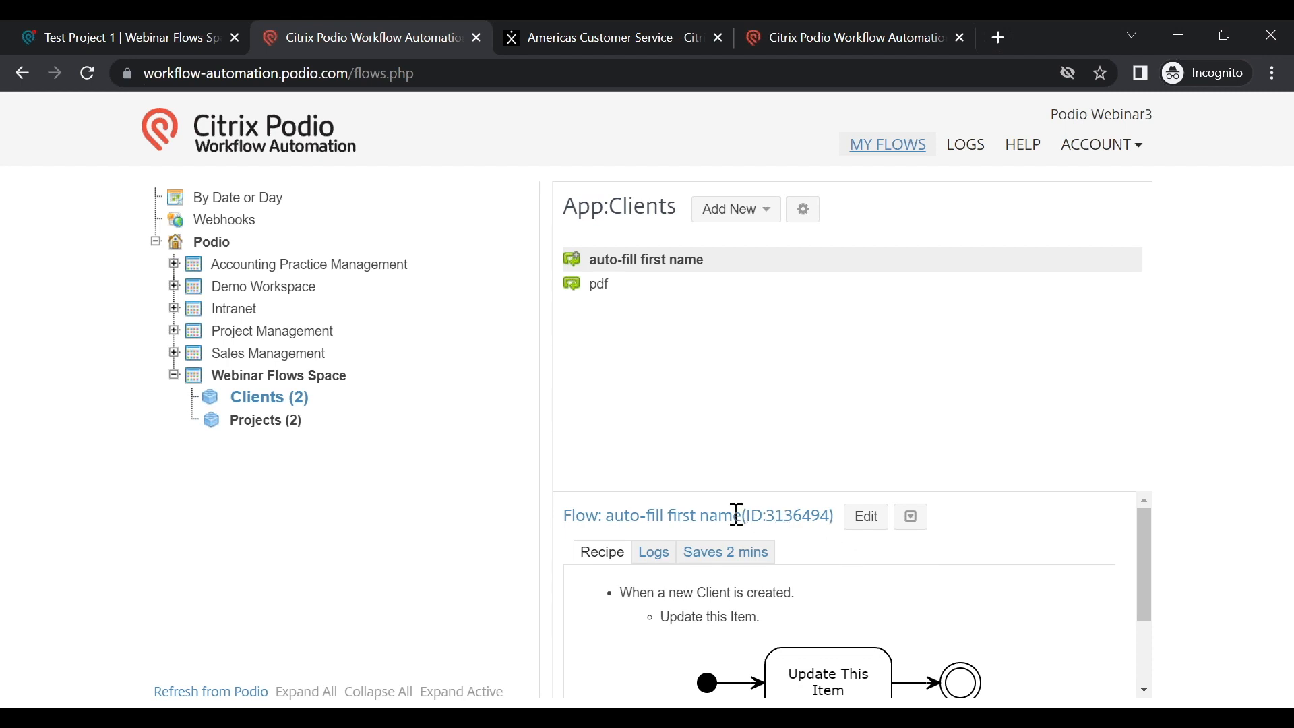
Step: On the Citrix support case form, choose Podio as the trouble area
click(613, 38)
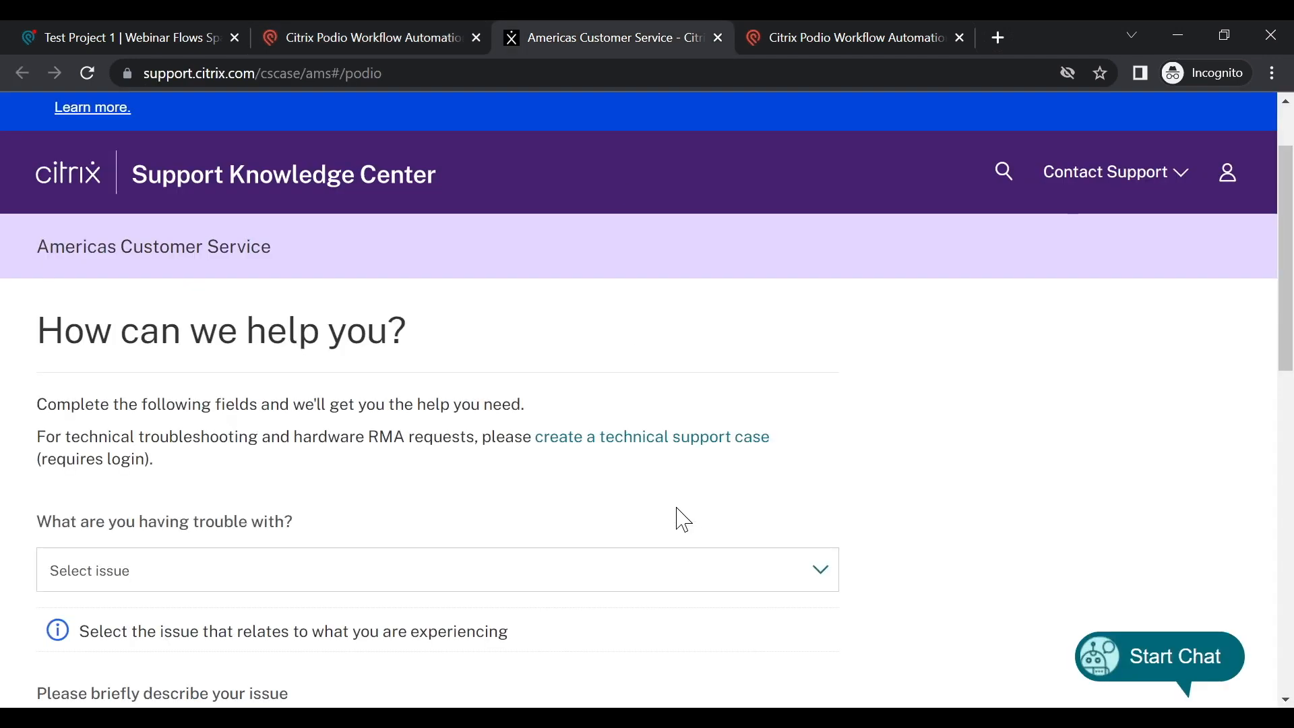
scroll(677, 509, down, 2)
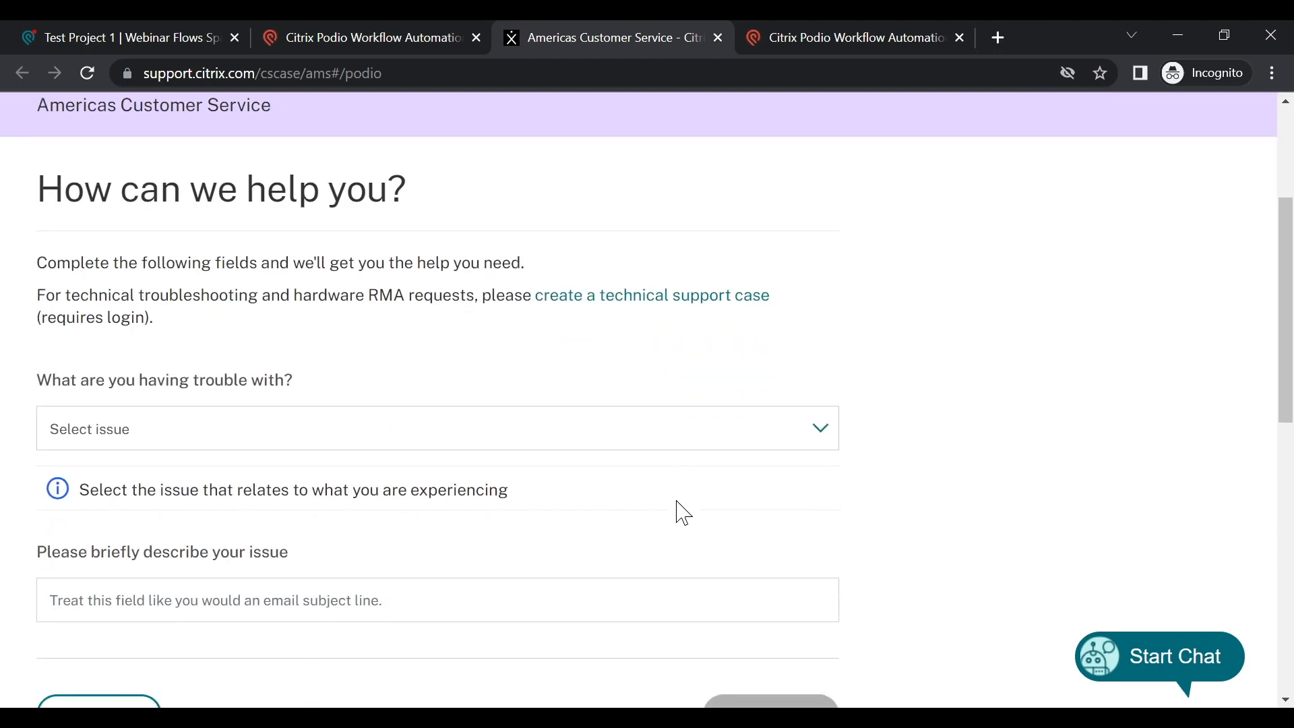
scroll(683, 514, down, 1)
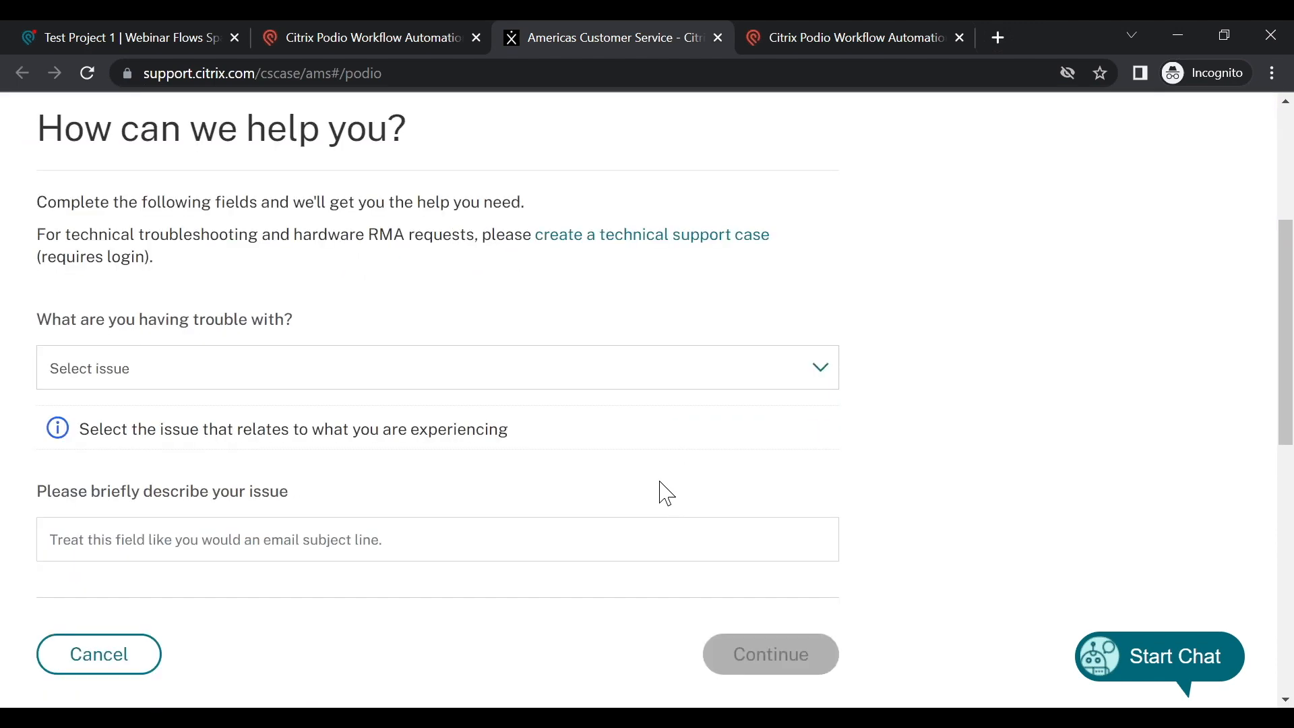
click(512, 373)
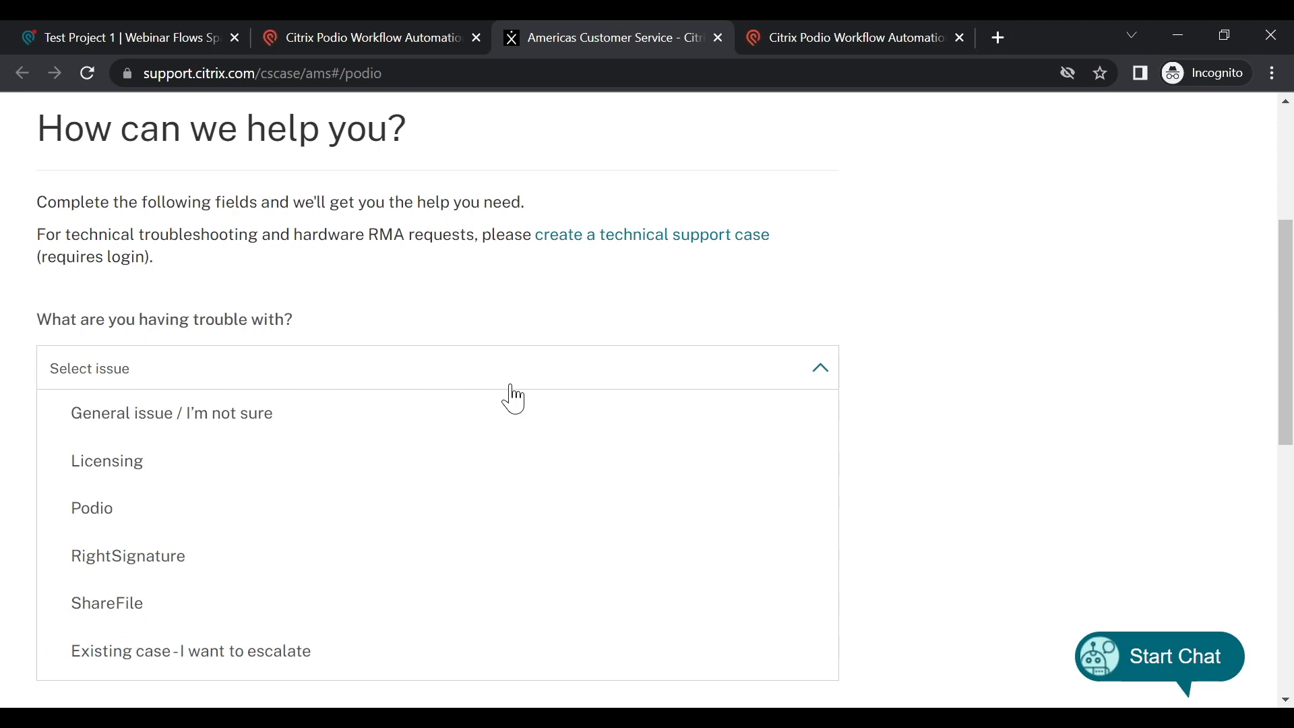
scroll(496, 432, down, 2)
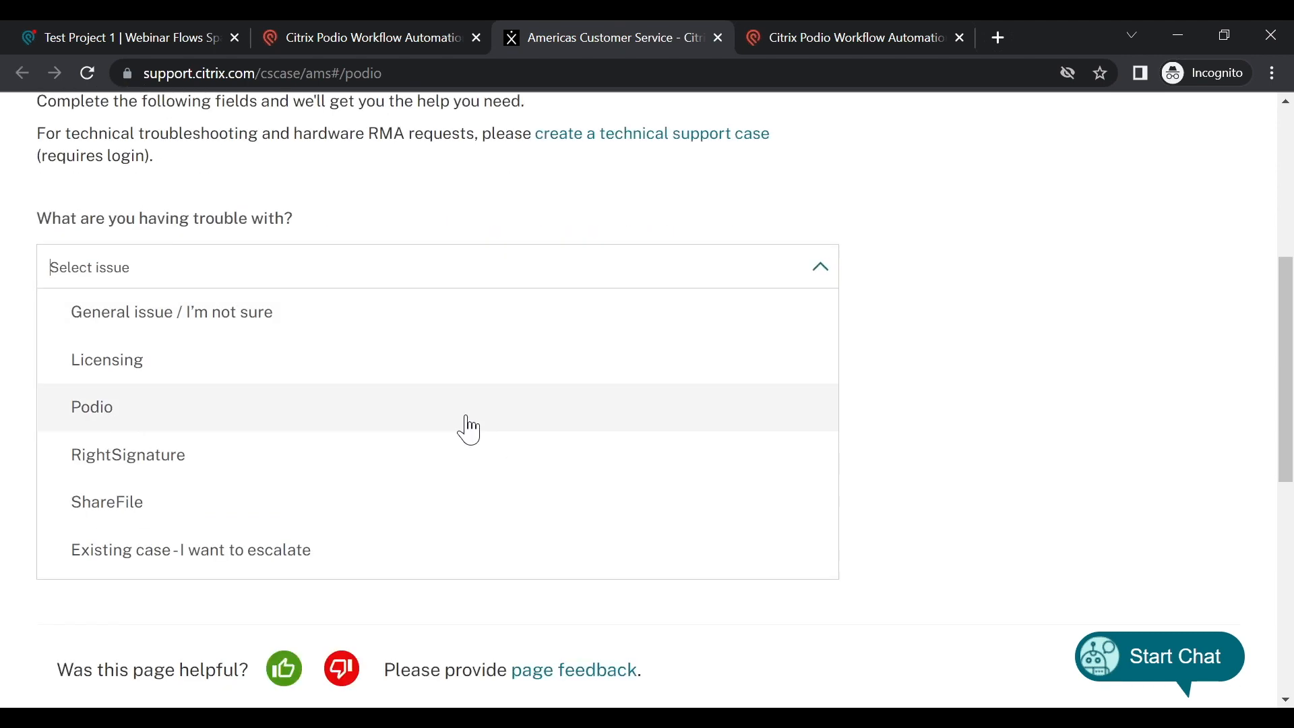
click(468, 430)
Step: Describe the issue as 'help me!' and submit it to continue the case
scroll(483, 496, down, 3)
scroll(483, 486, down, 2)
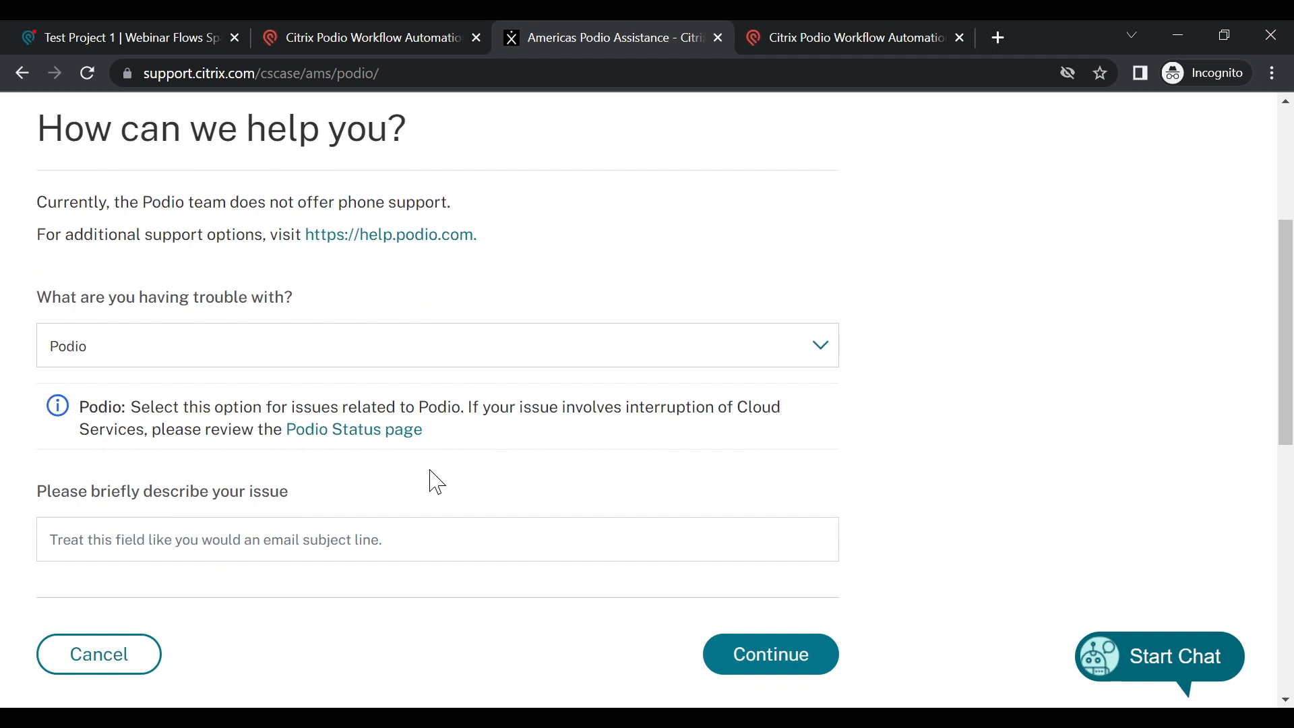
click(178, 540)
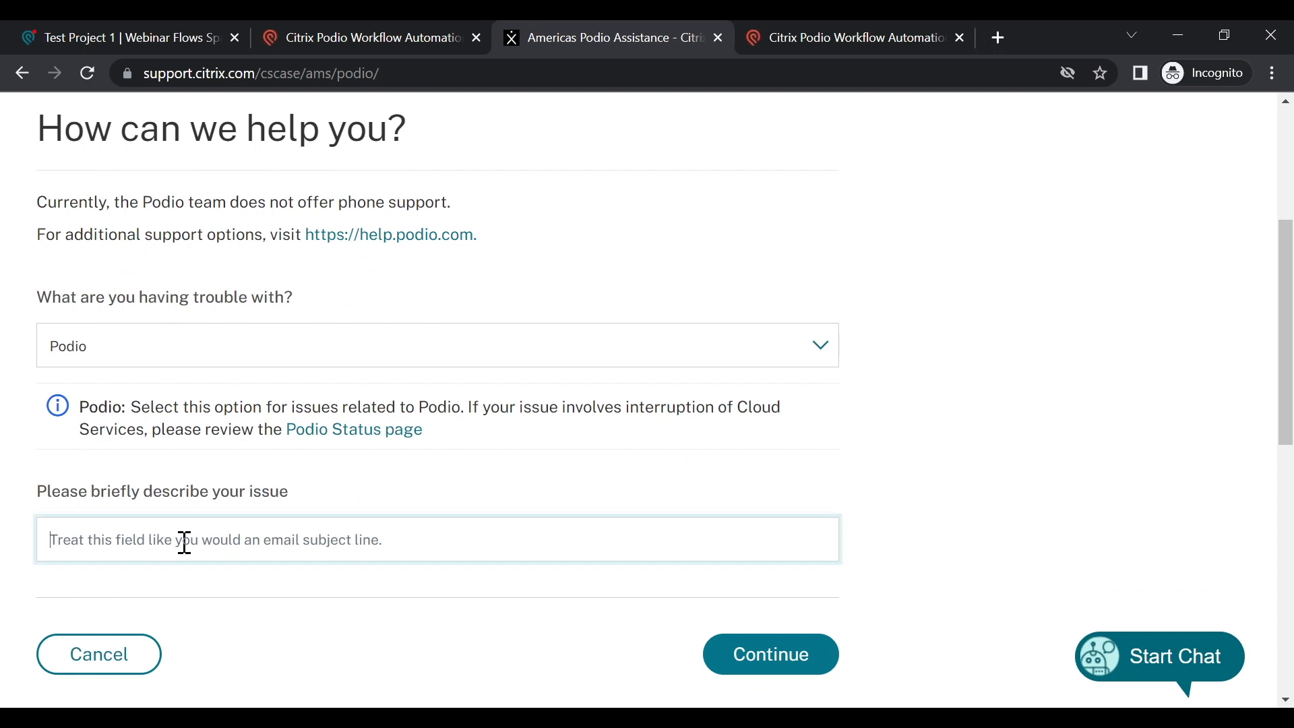
text(help me!)
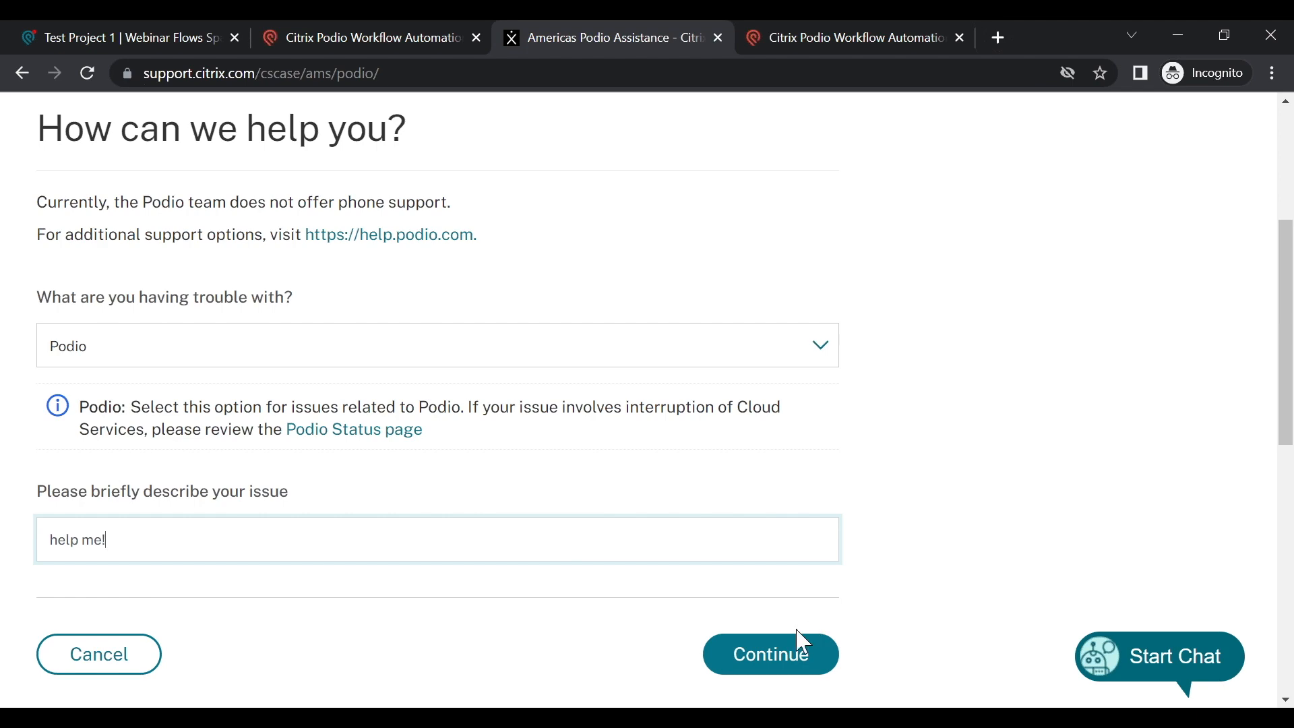
click(800, 658)
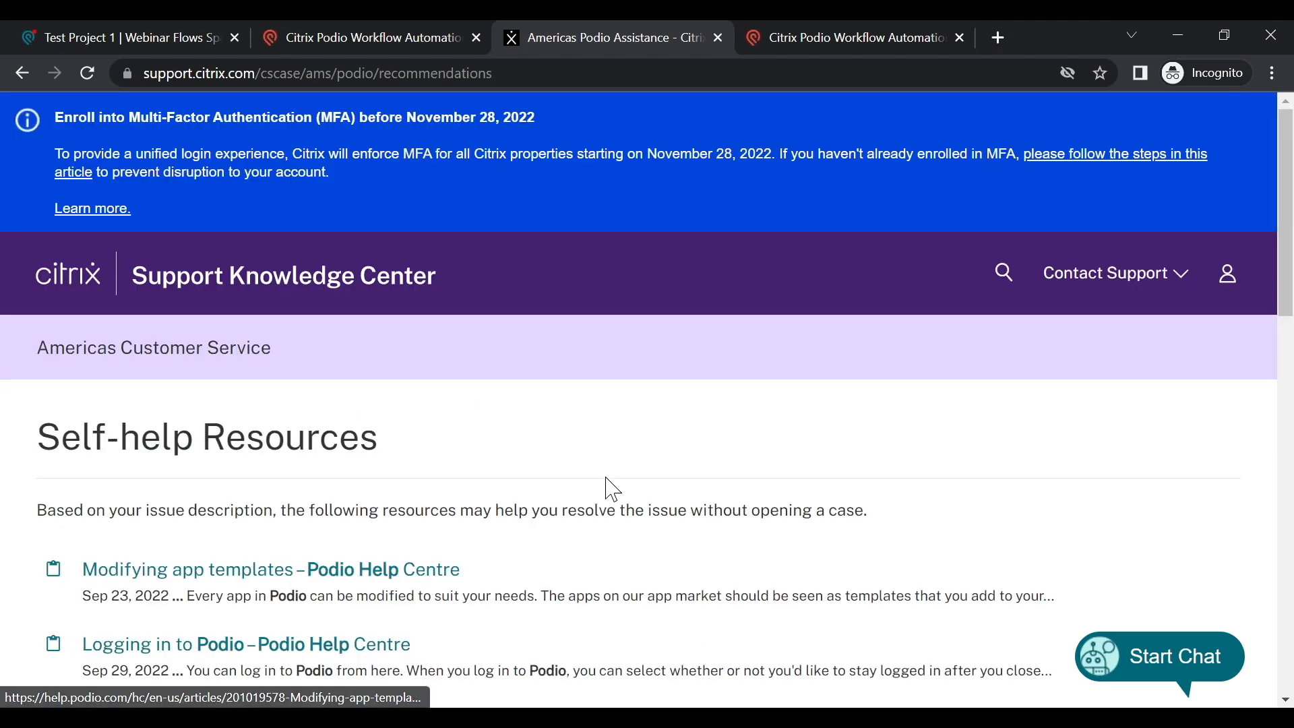
Step: Scroll past the suggested self-help articles and proceed to the final submission step
scroll(606, 480, down, 1)
scroll(607, 480, down, 1)
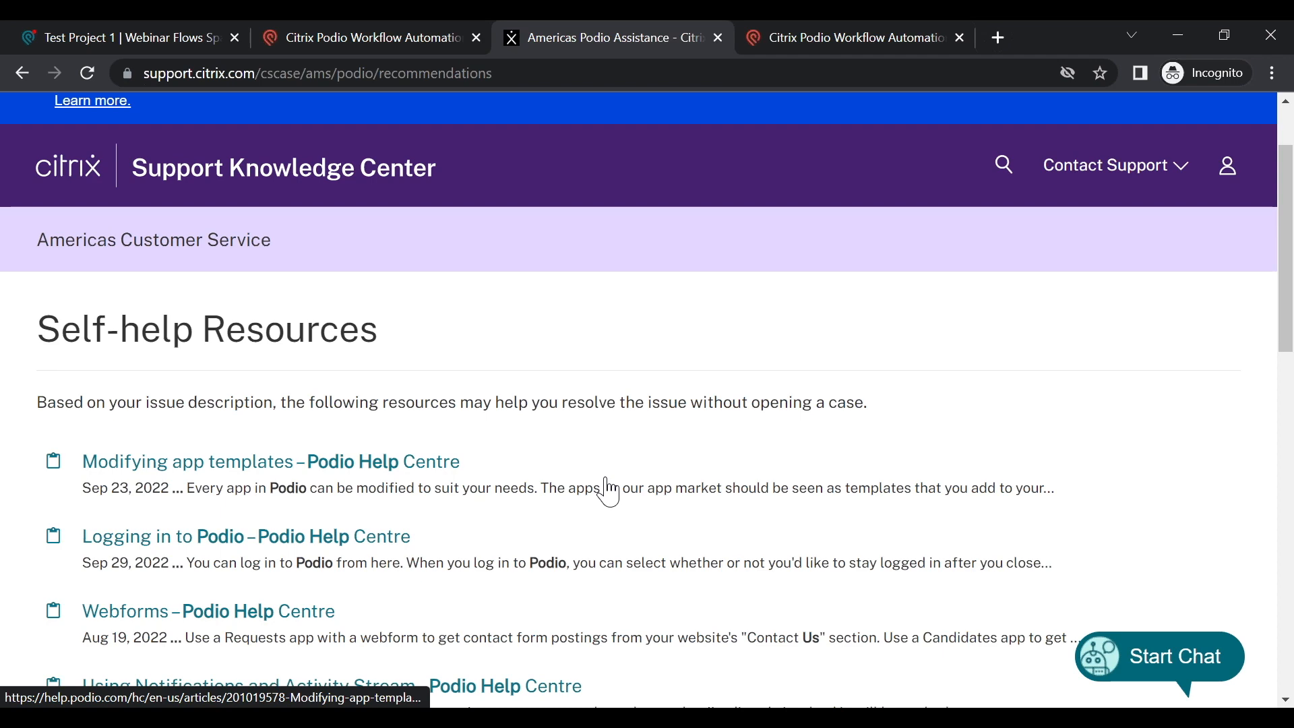
scroll(558, 602, down, 2)
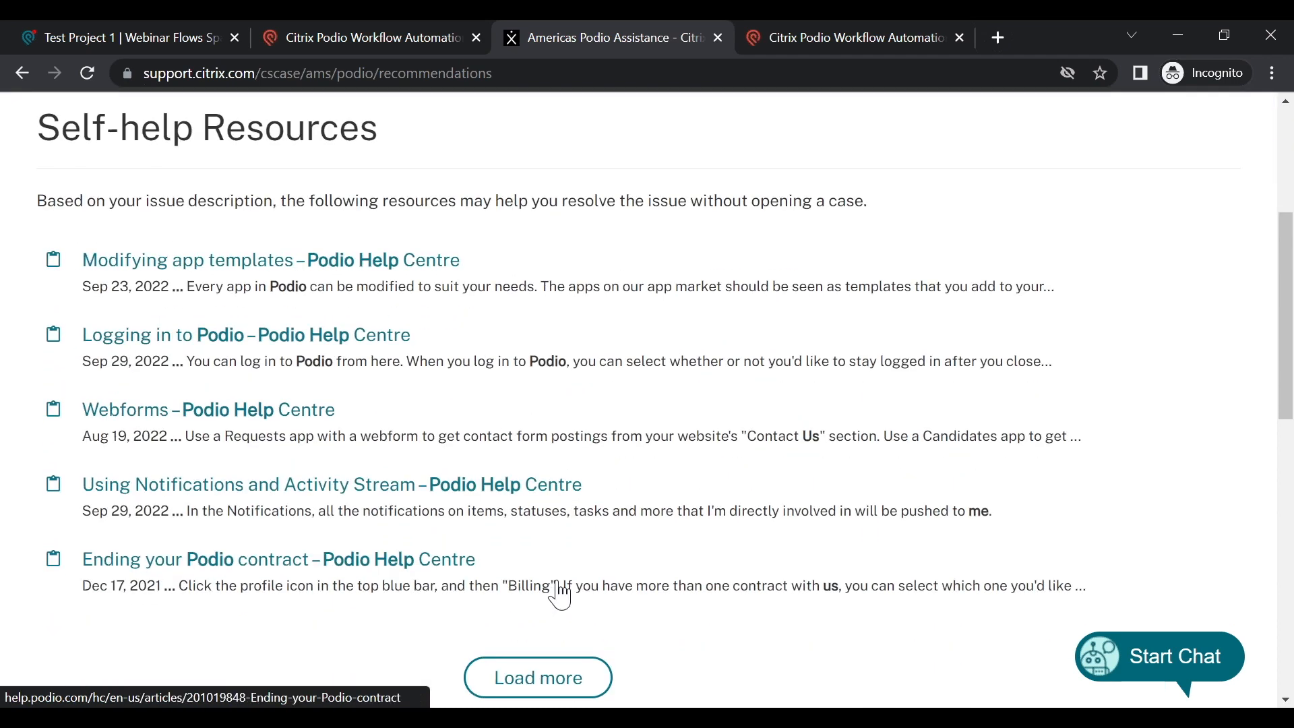
scroll(596, 547, down, 1)
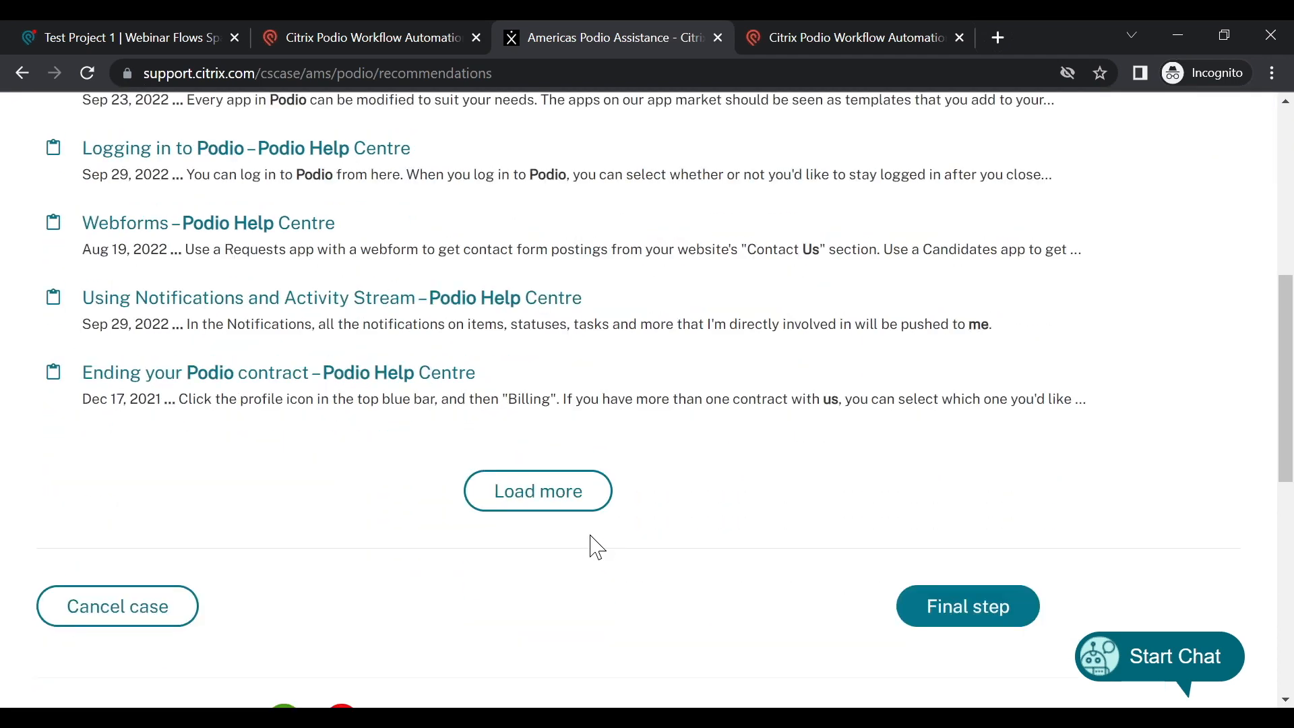
click(954, 622)
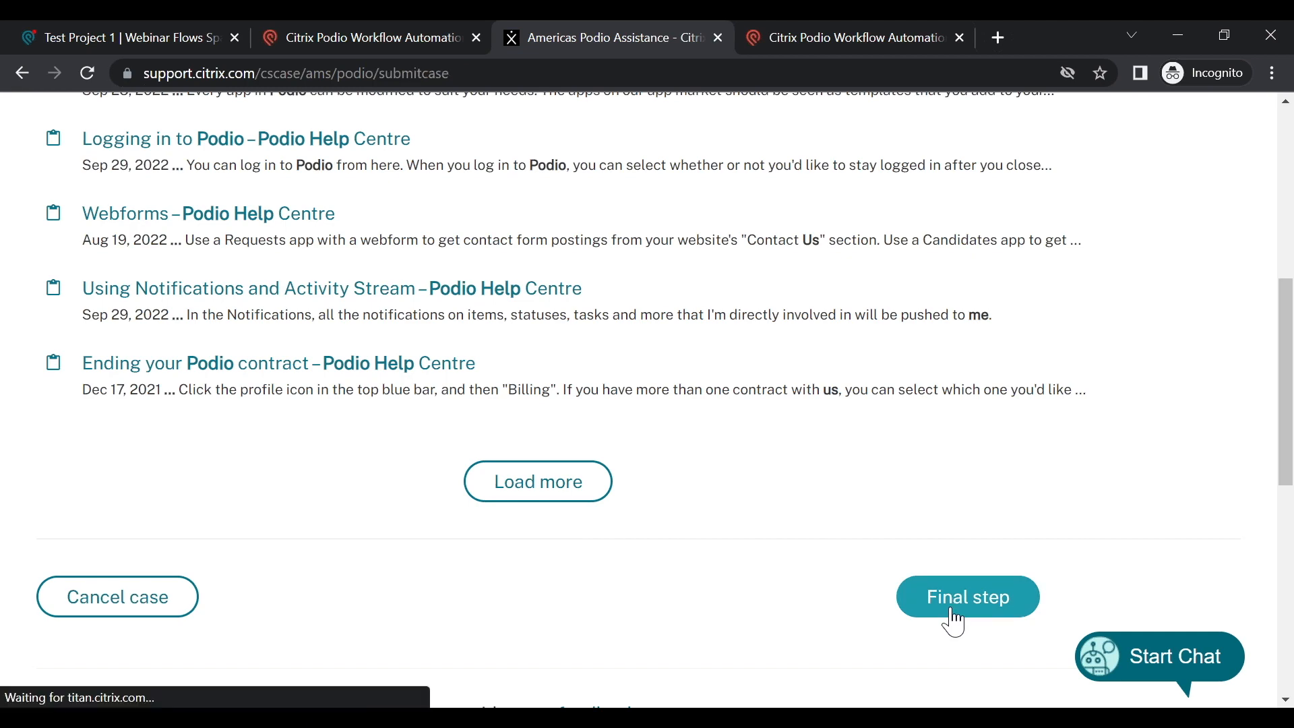
scroll(605, 563, down, 2)
scroll(605, 564, down, 1)
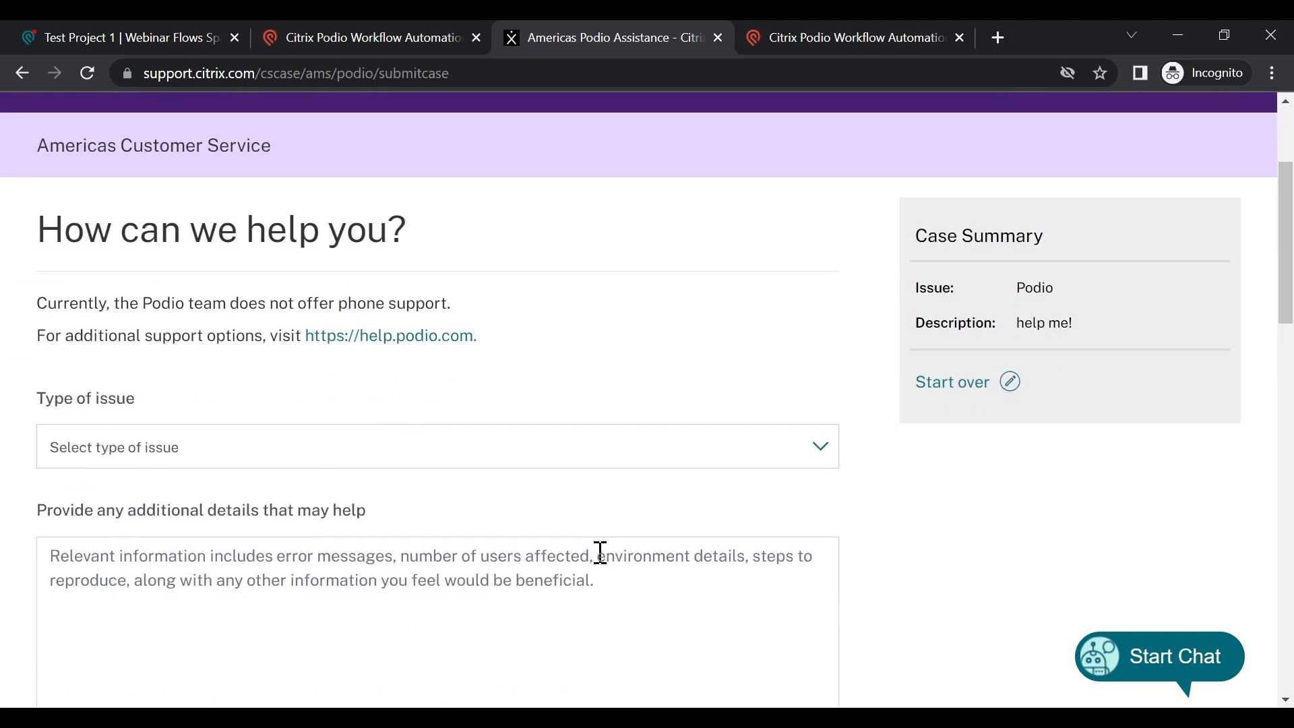
click(482, 449)
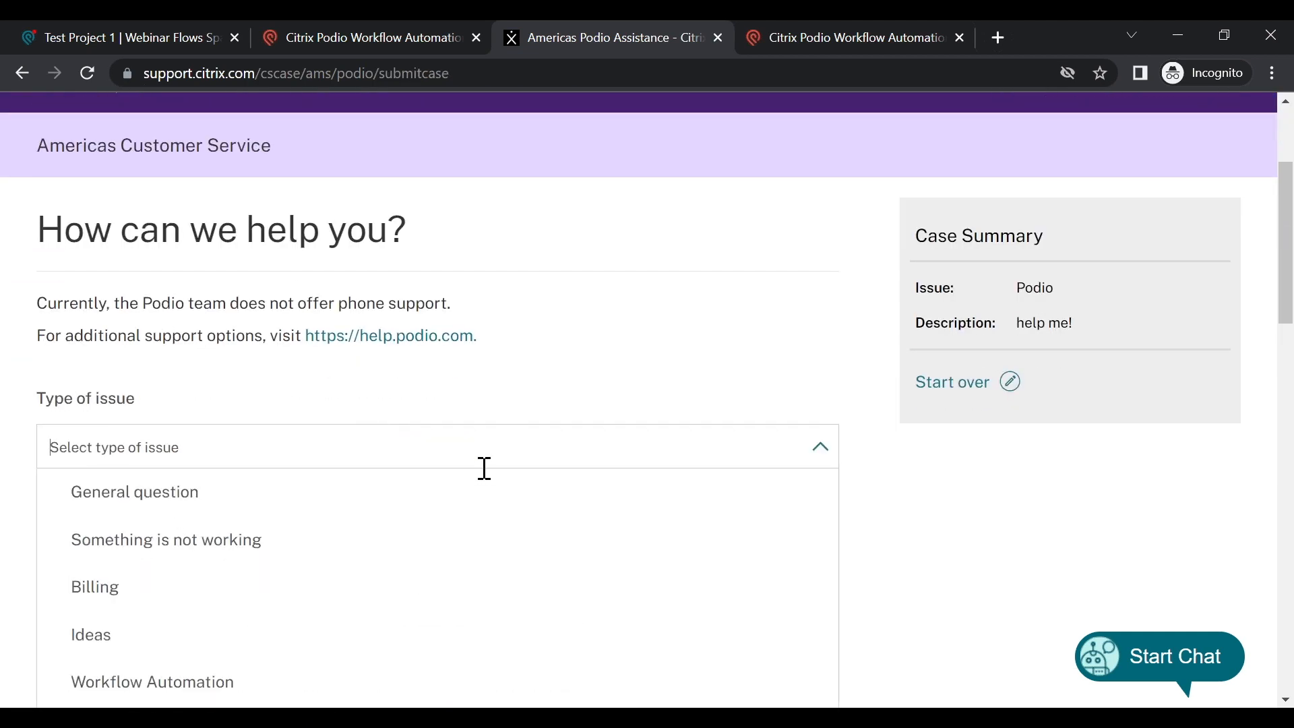
scroll(484, 475, down, 2)
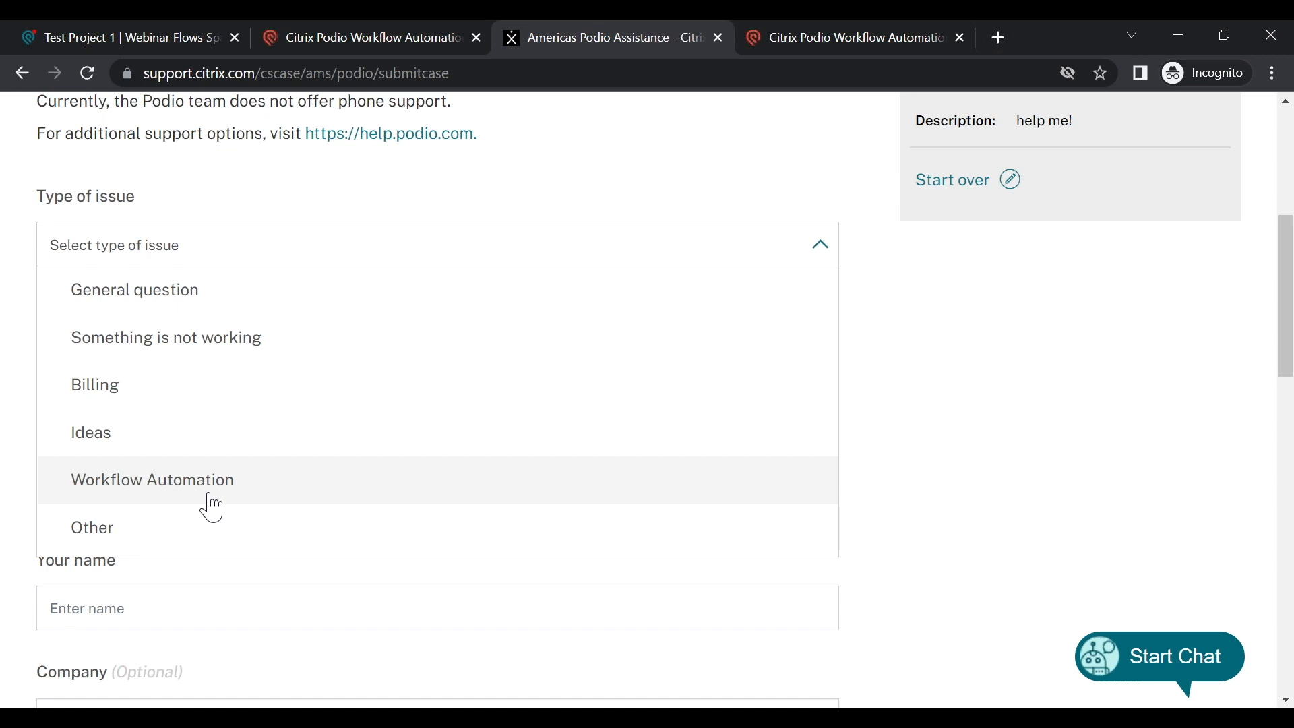
click(972, 449)
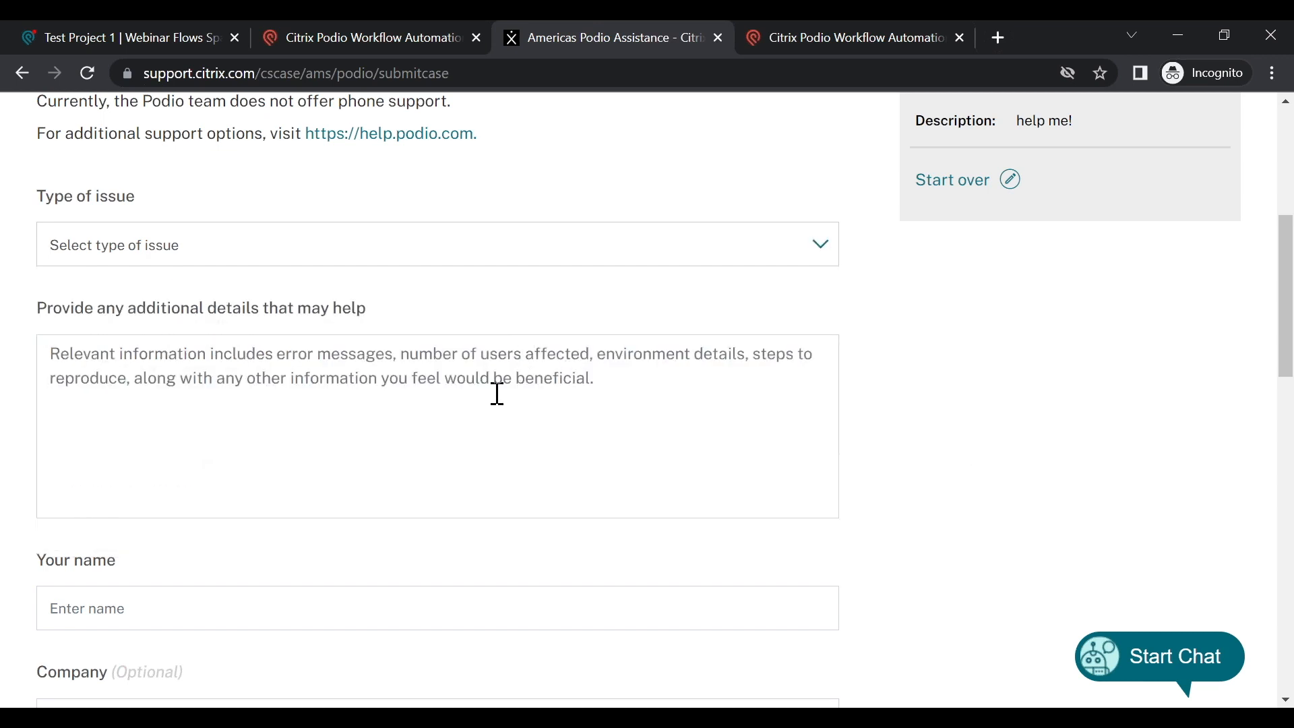
scroll(495, 410, up, 1)
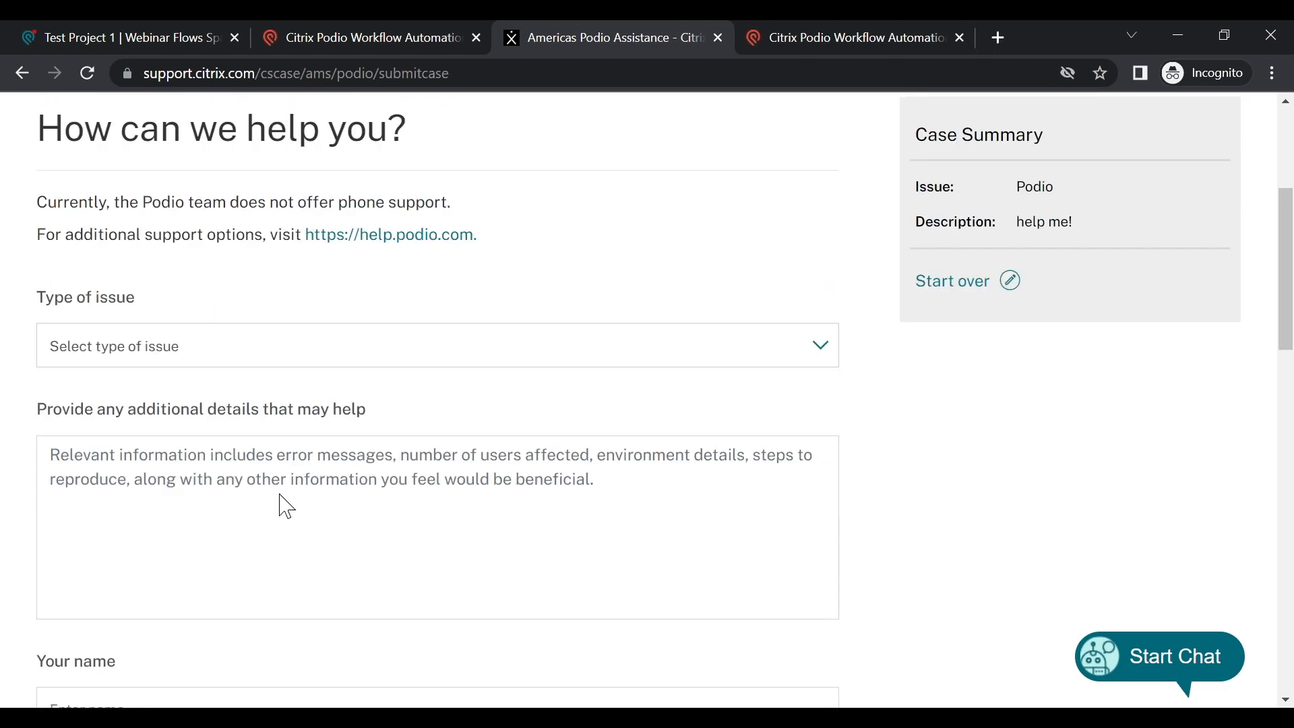
Step: Copy the flow name and ID 'uto-fill first name(ID:3136494)' from the Workflow Automation page
click(357, 38)
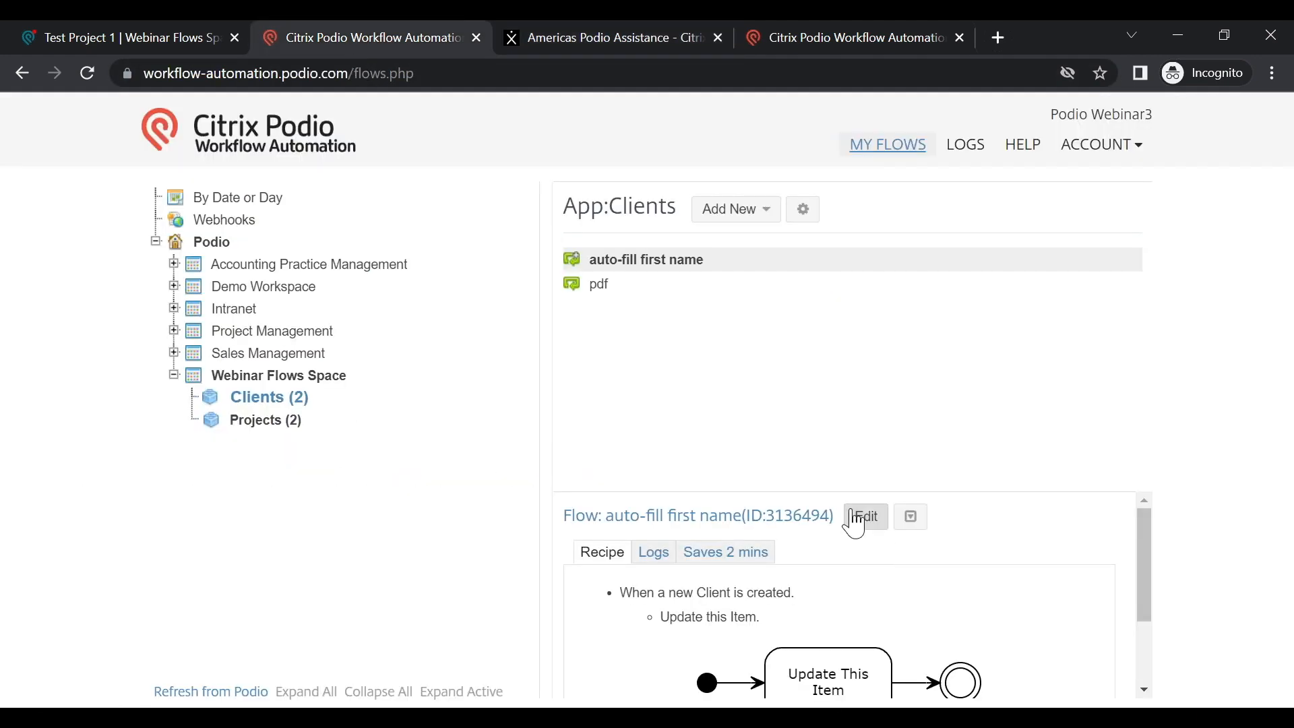
drag(835, 517, 634, 523)
right_click(635, 524)
click(689, 531)
Step: Paste it into the case details field and add the leading 'a' to read 'auto-fill first name(ID:3136494)'
click(605, 38)
click(251, 510)
right_click(250, 510)
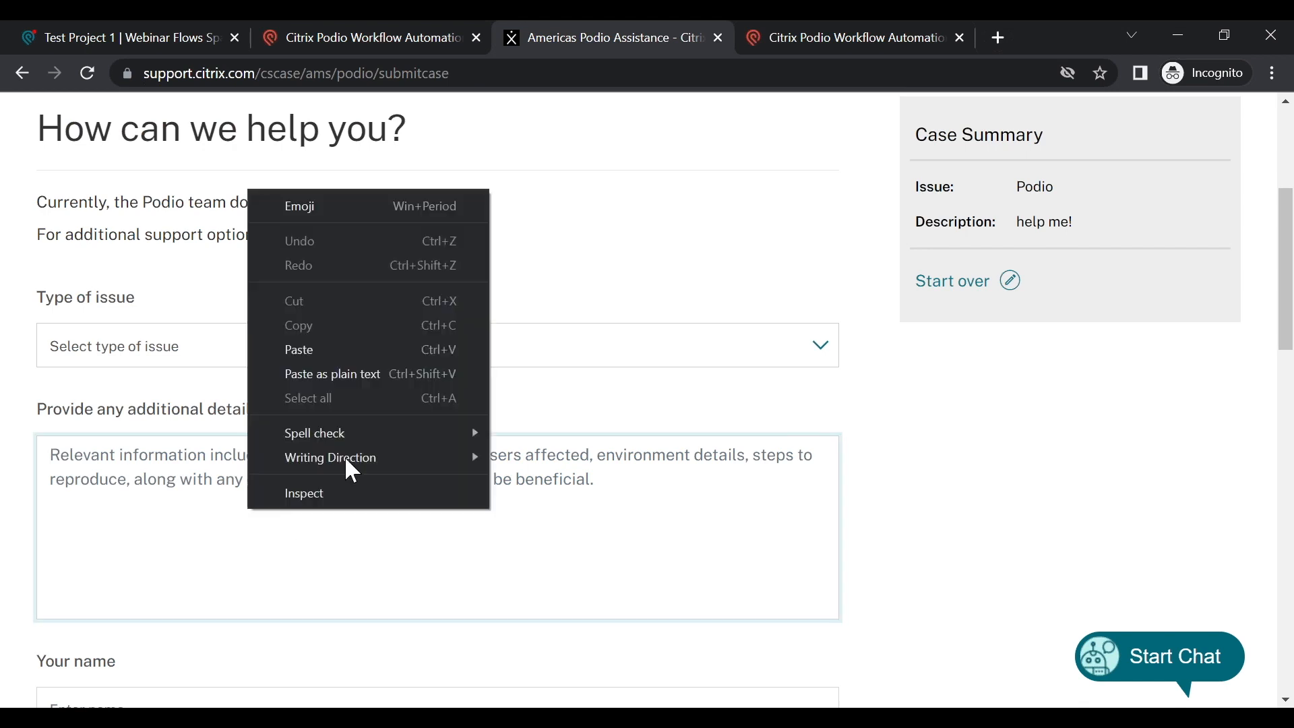
click(353, 345)
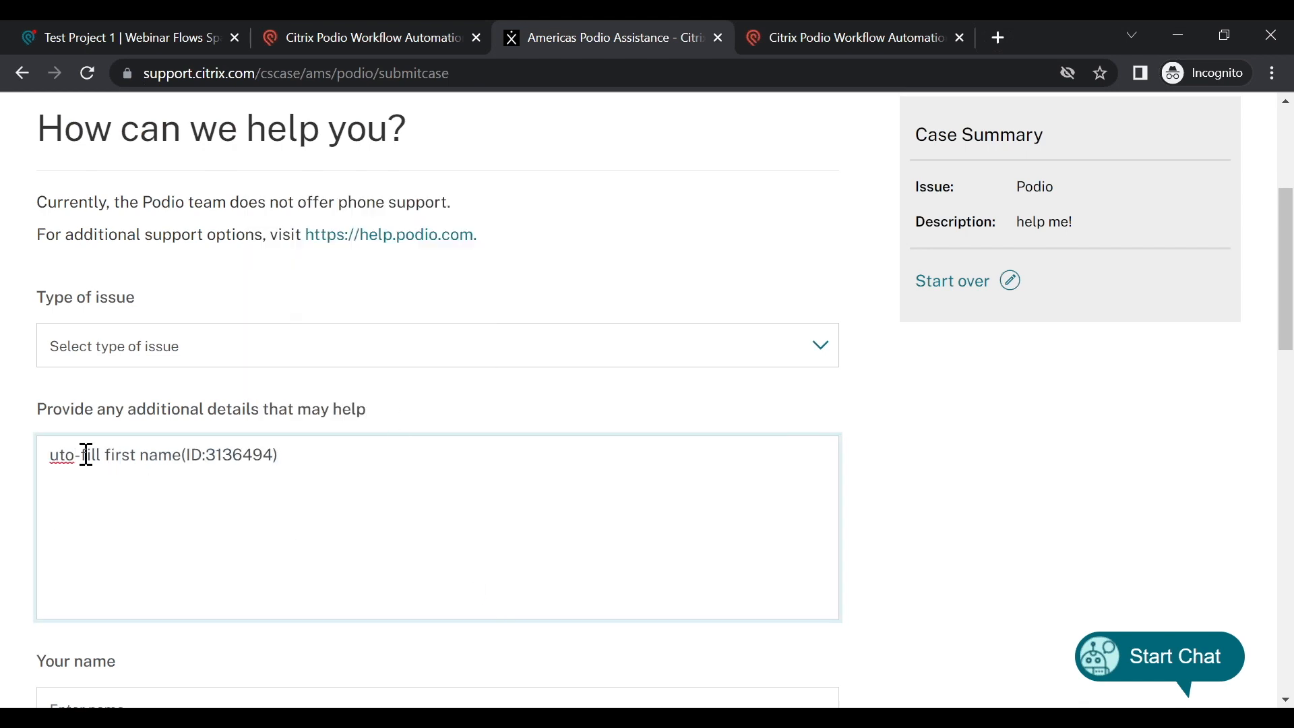
click(53, 453)
text(a)
click(349, 452)
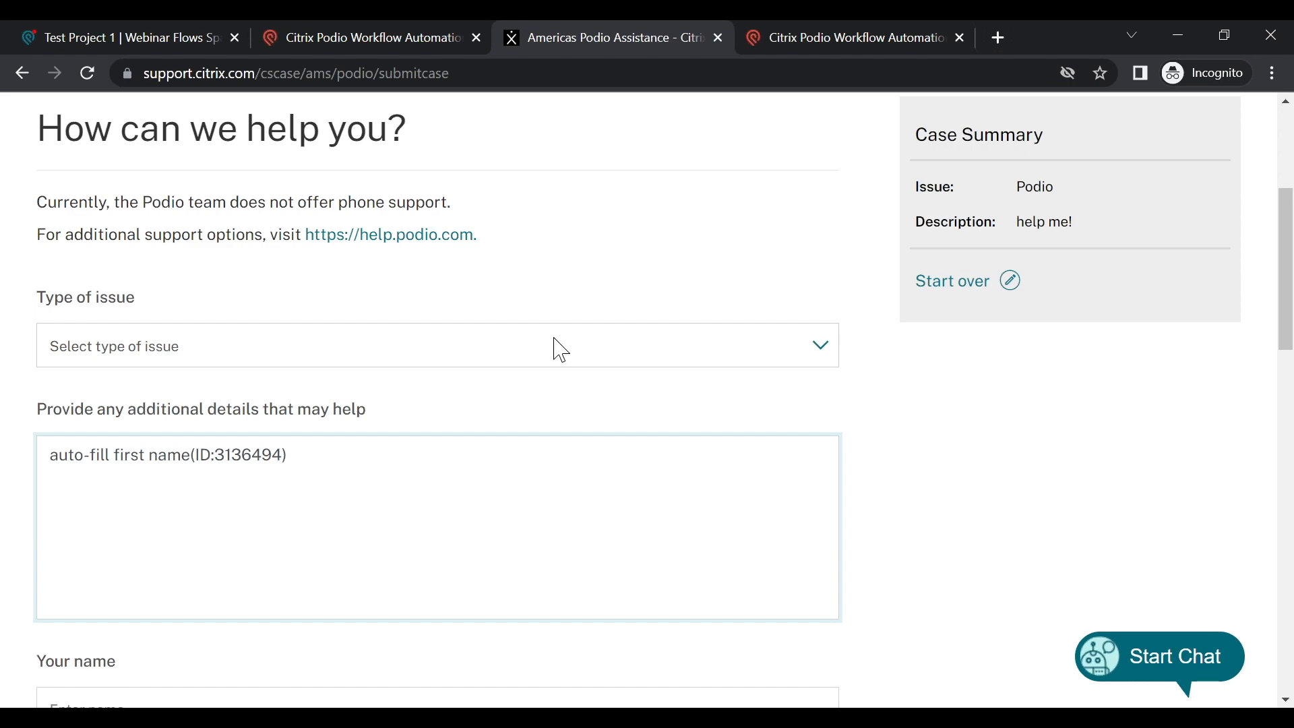
scroll(413, 131, up, 3)
click(364, 42)
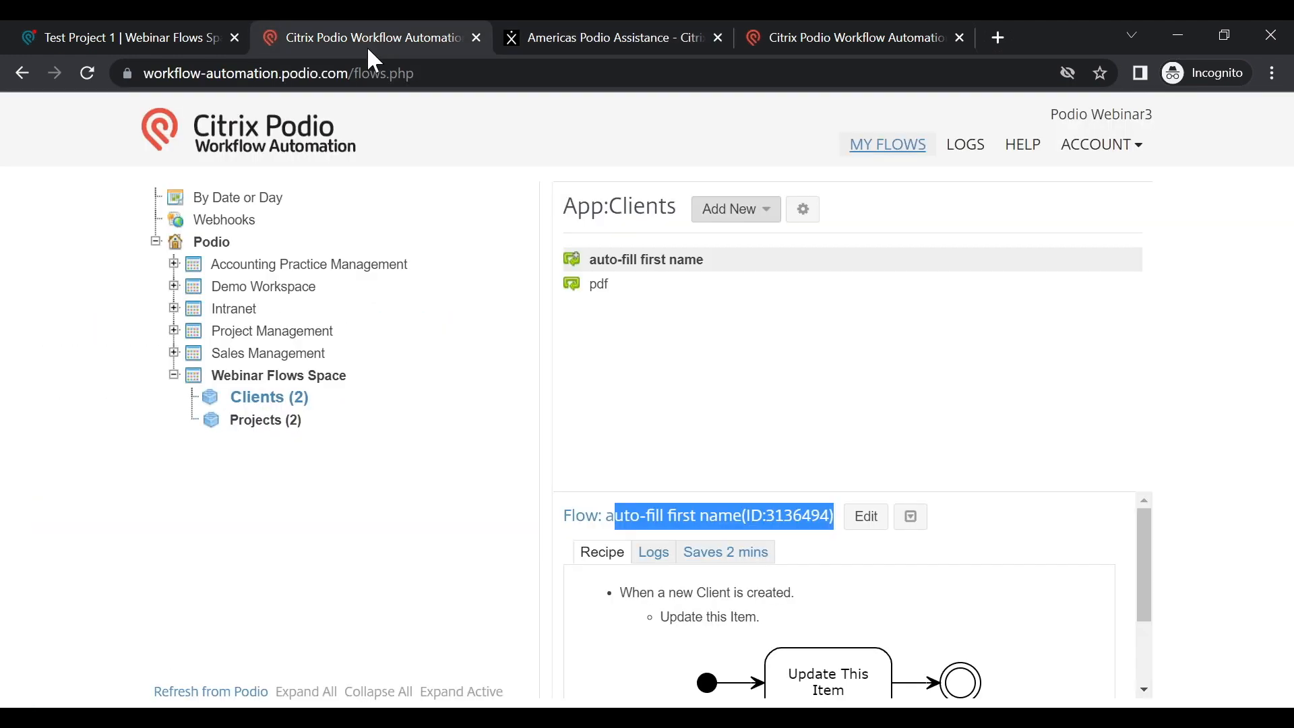
Step: Open Our Workspace from the HELP menu, see the 403 page, and return to the flows page
click(1023, 145)
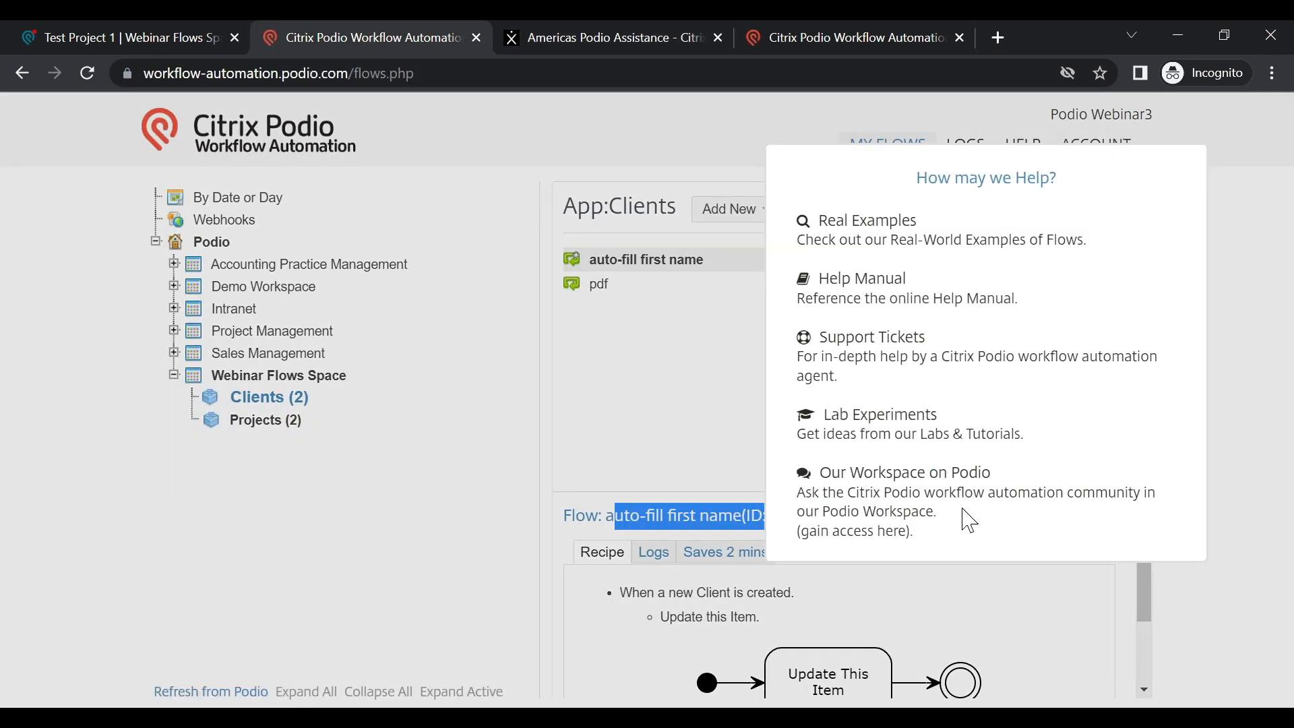
click(967, 473)
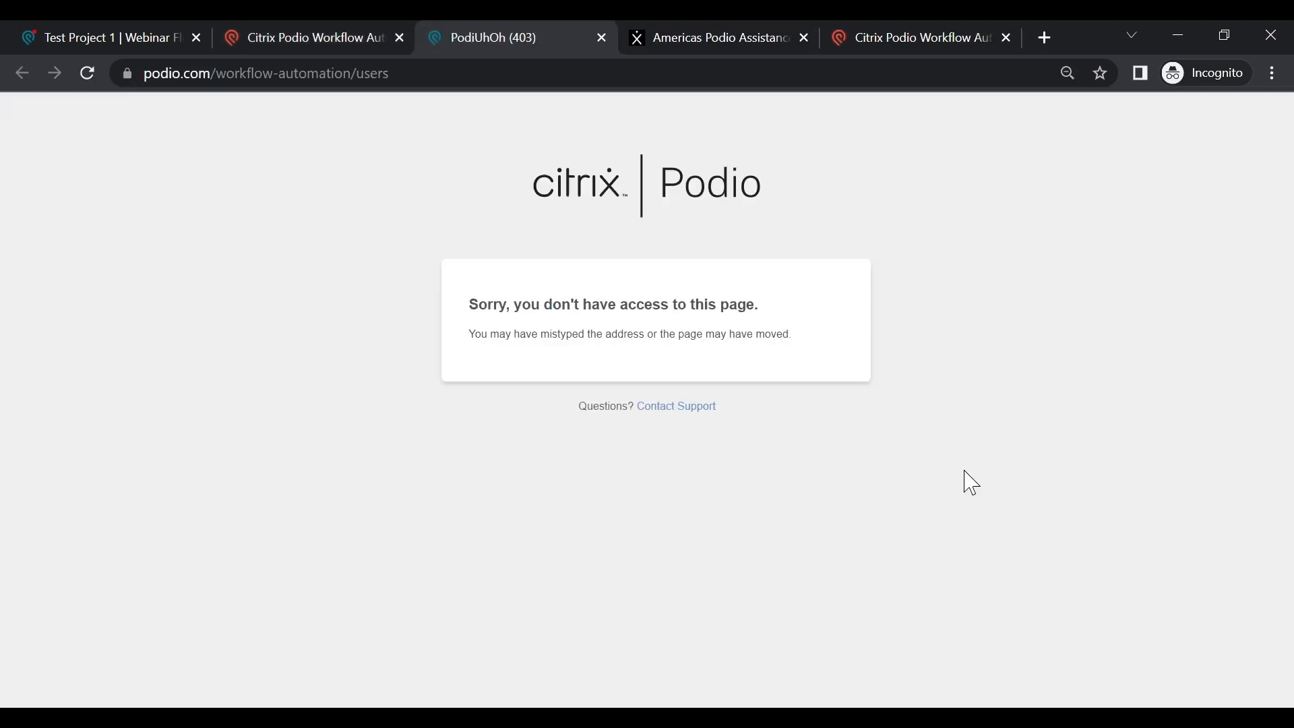
click(311, 42)
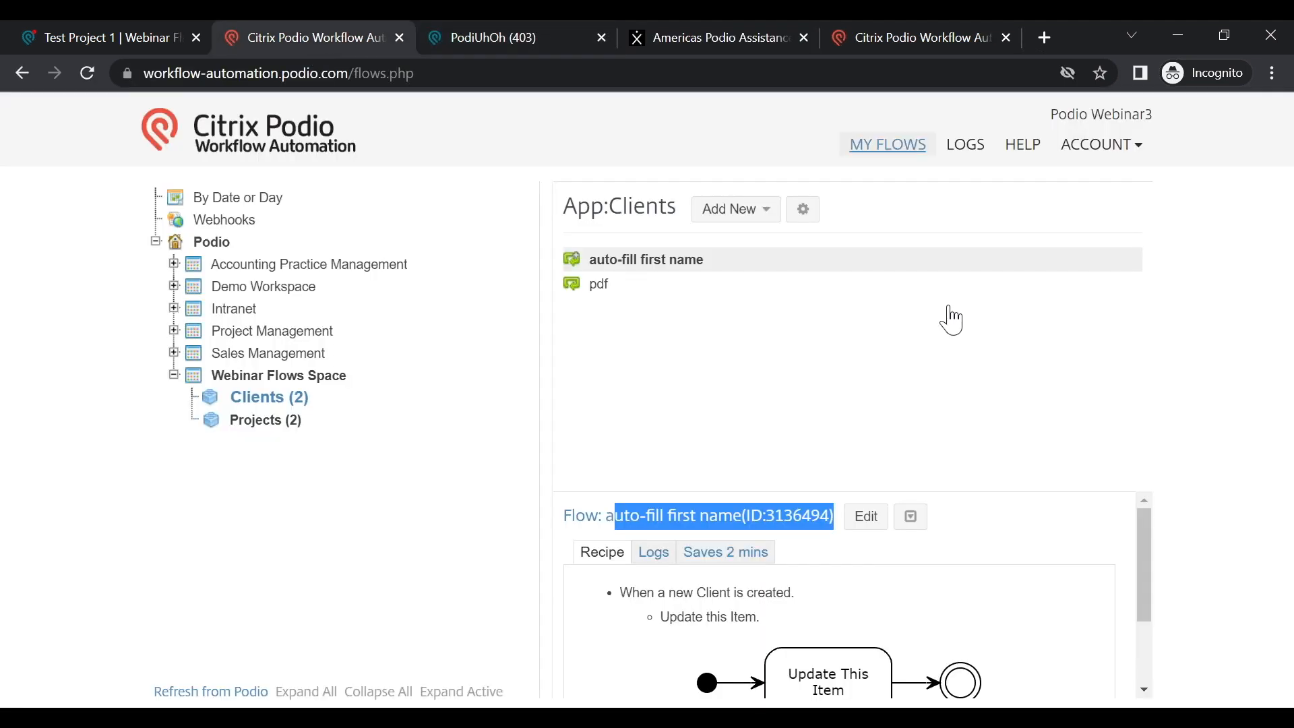
Step: Show the HELP panel listing examples, help manual, support tickets, labs and workspace, then dismiss it
click(1024, 148)
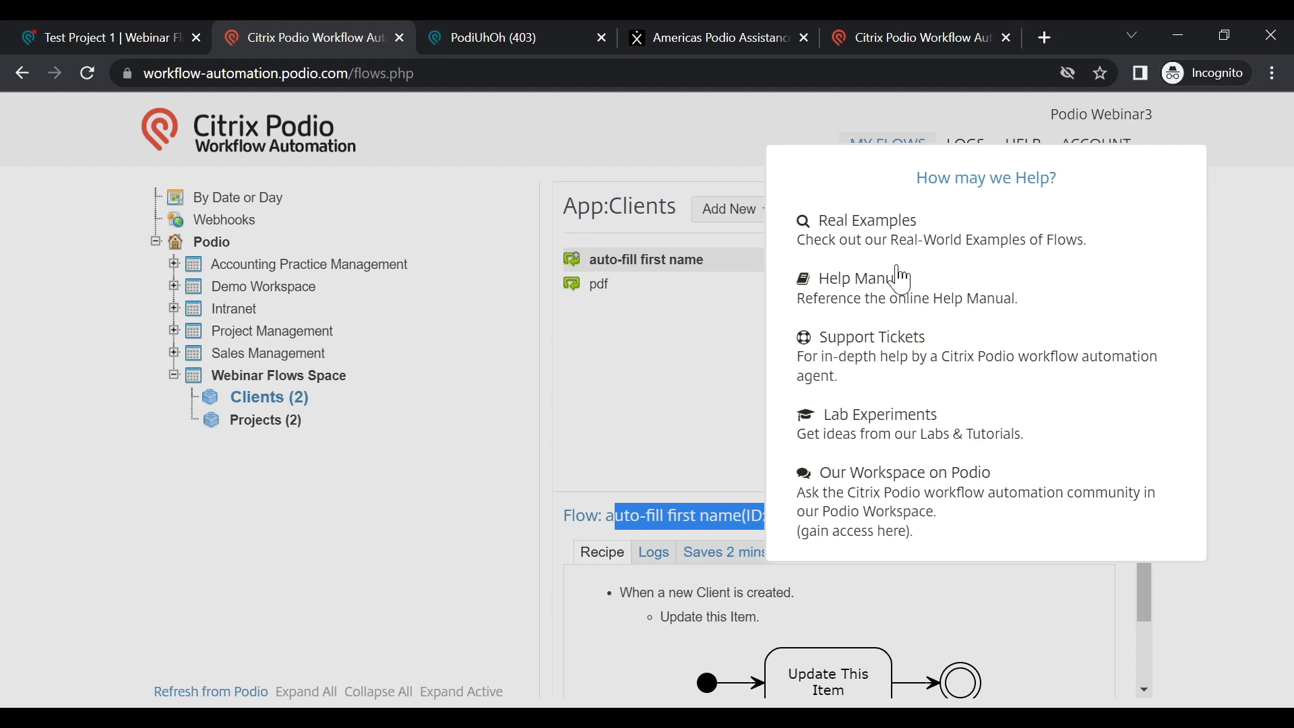
click(603, 424)
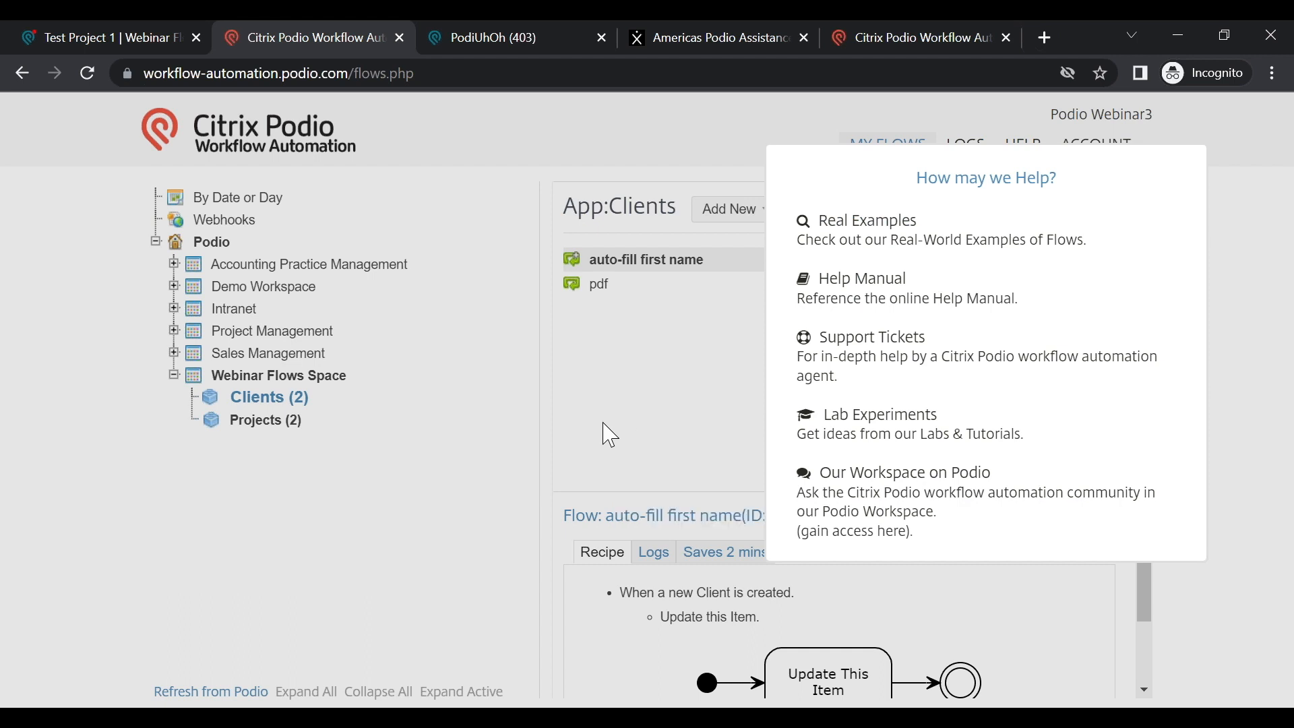